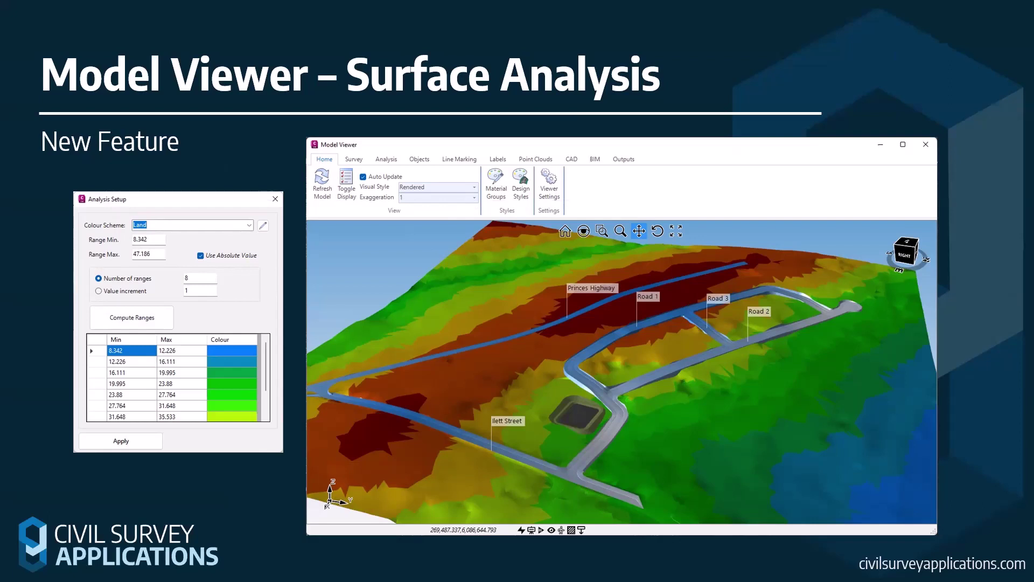
pyautogui.click(489, 294)
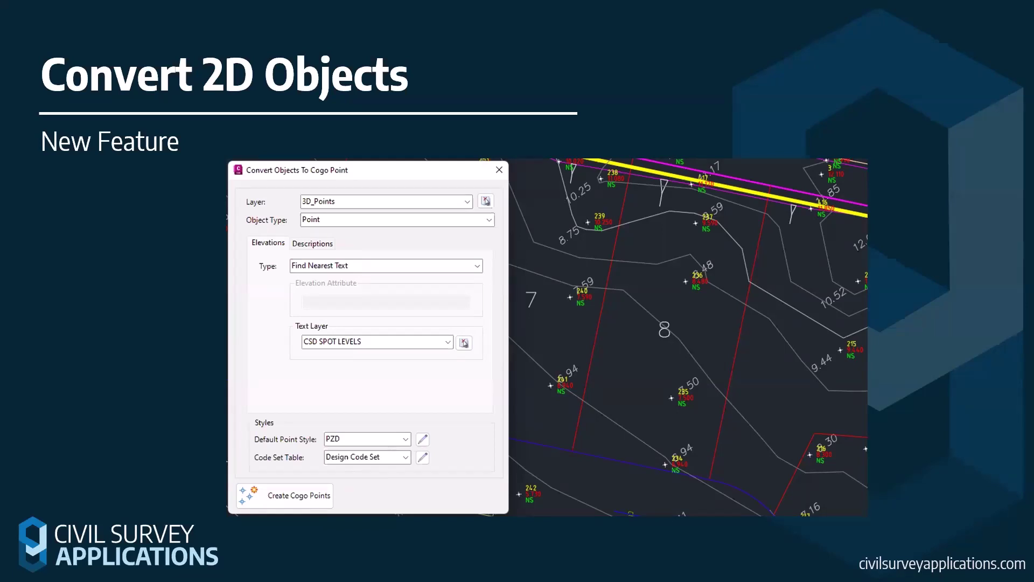
pyautogui.press('Right')
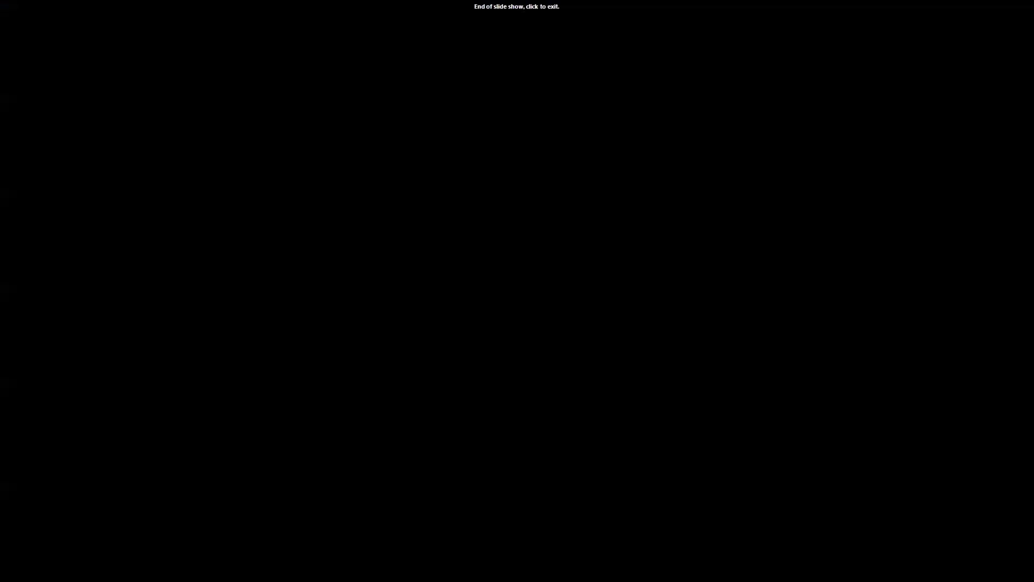
pyautogui.click(519, 374)
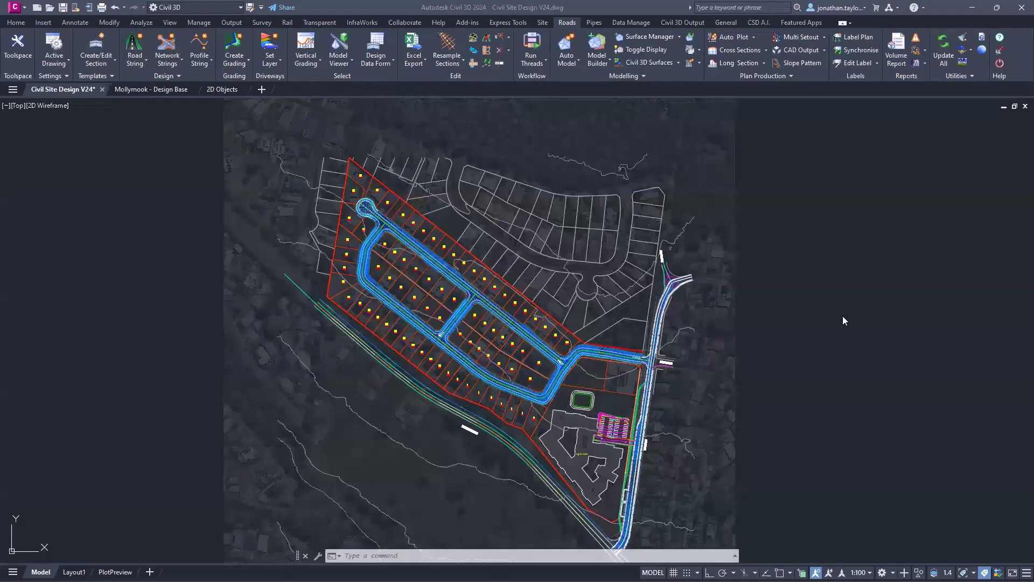
# Open the Civil Site Design Toolspace beside the road design drawing.
pyautogui.scroll(2, 614, 392)
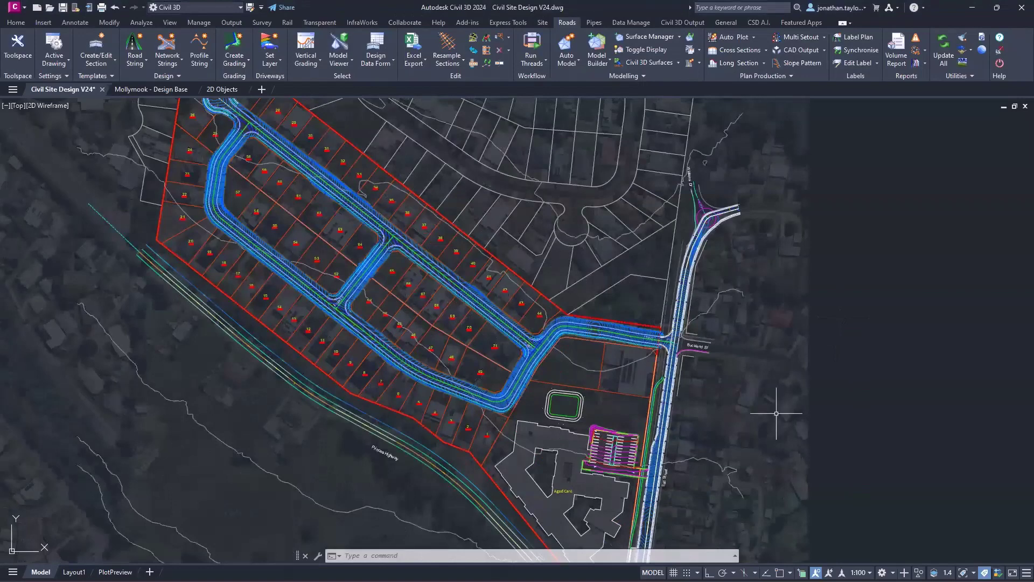
pyautogui.moveTo(741, 412); pyautogui.dragTo(695, 307, button='middle')
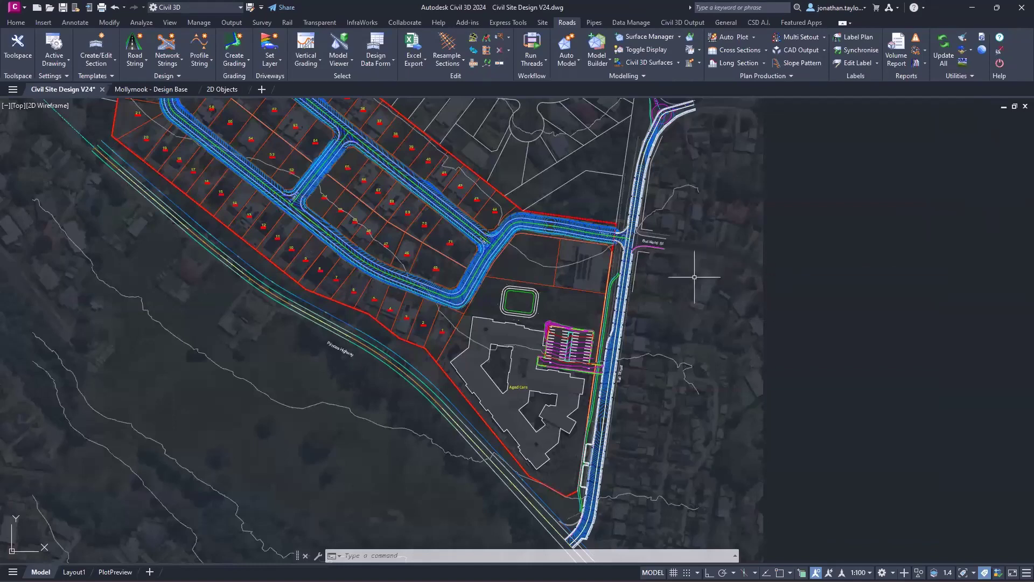
pyautogui.moveTo(694, 277)
pyautogui.mouseDown(button='middle')
pyautogui.moveTo(565, 267)
pyautogui.moveTo(503, 279)
pyautogui.mouseUp(button='middle')
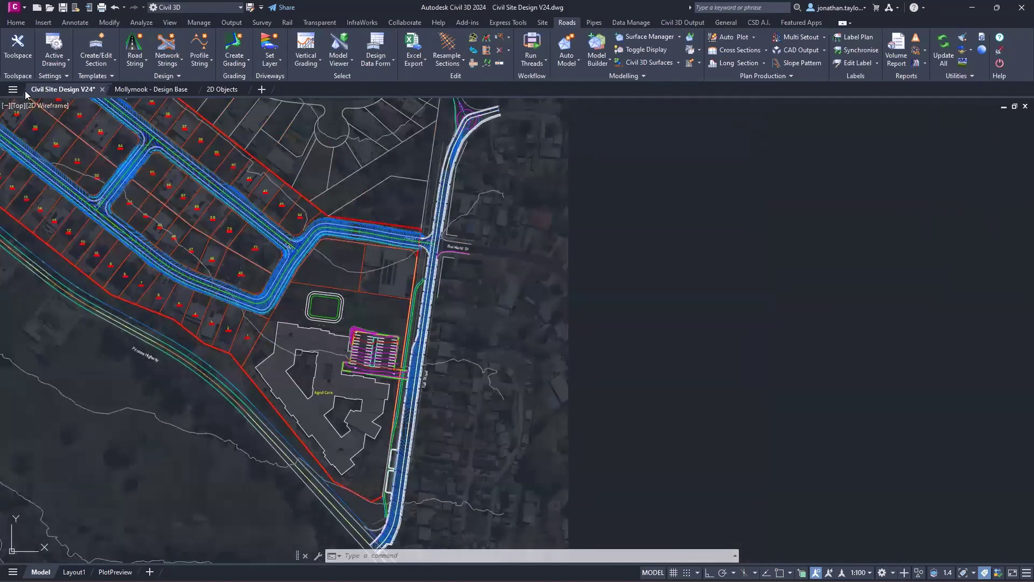
pyautogui.moveTo(20, 77)
pyautogui.mouseDown()
pyautogui.moveTo(474, 73)
pyautogui.moveTo(25, 65)
pyautogui.moveTo(20, 75)
pyautogui.mouseUp()
pyautogui.click(20, 60)
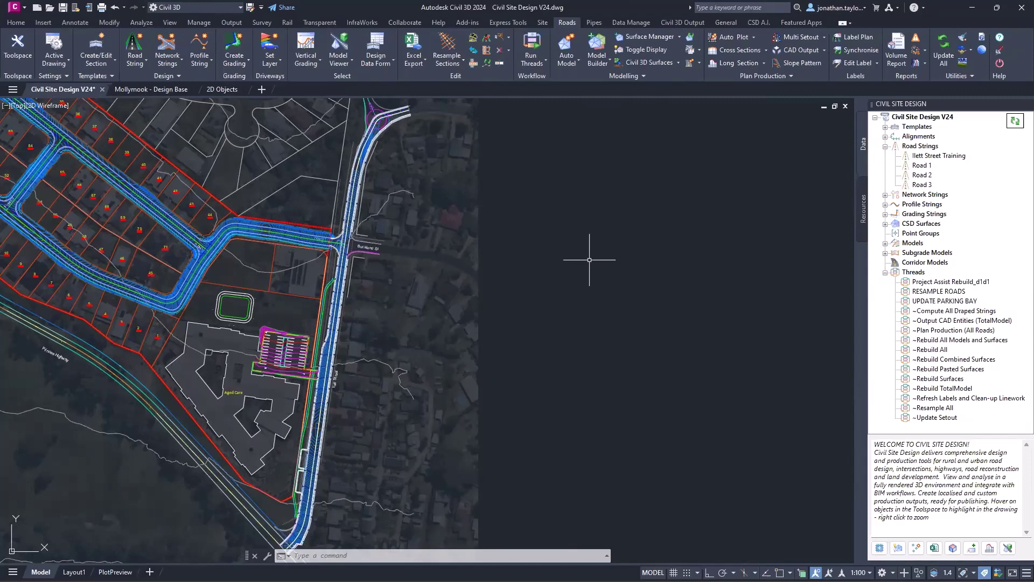
pyautogui.moveTo(930, 198)
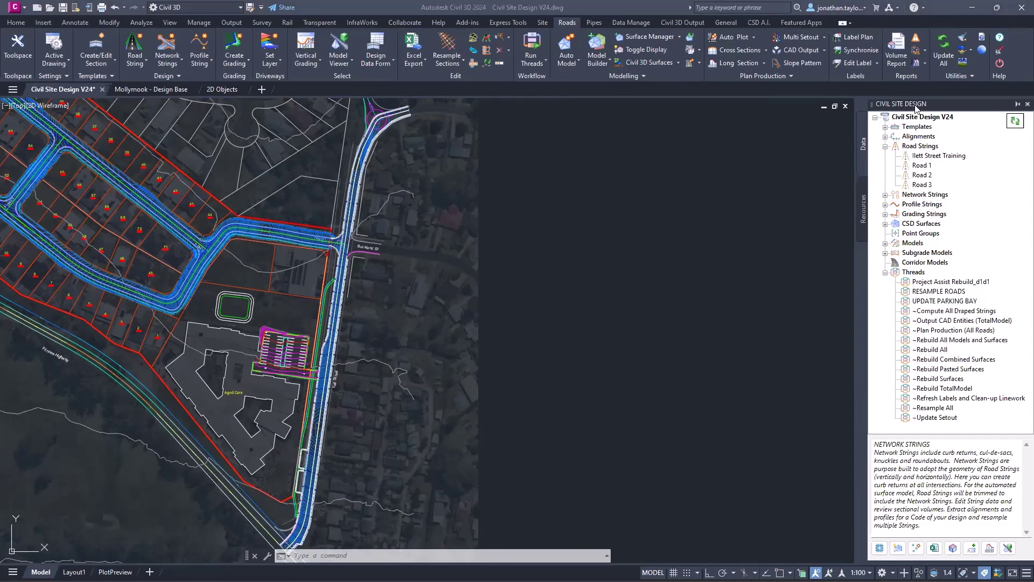
# Undock the Civil Site Design Toolspace and float it over the empty area beside the drawing.
pyautogui.moveTo(918, 108); pyautogui.dragTo(895, 109)
pyautogui.moveTo(515, 132); pyautogui.dragTo(454, 136)
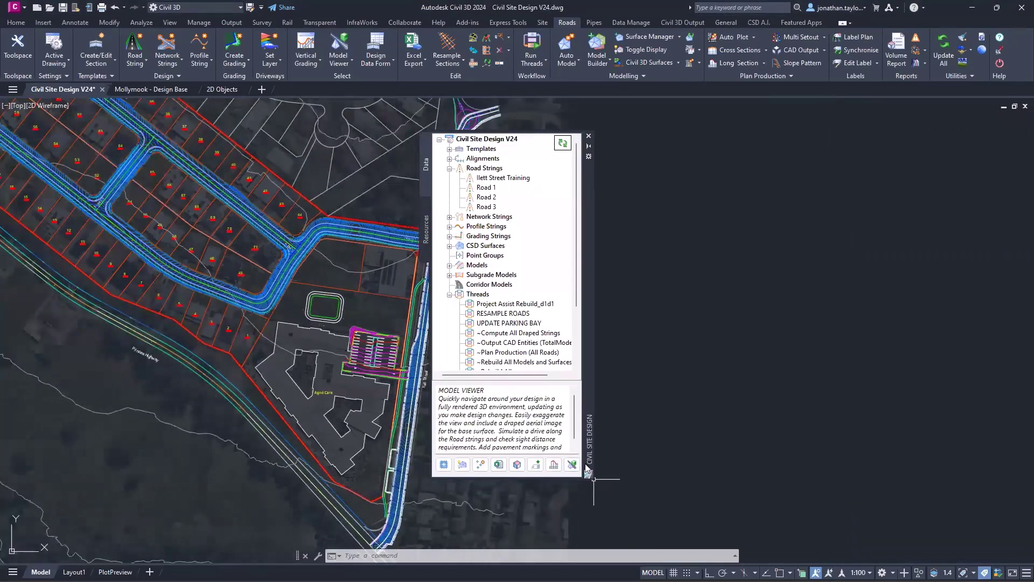
pyautogui.moveTo(591, 196); pyautogui.dragTo(241, 191)
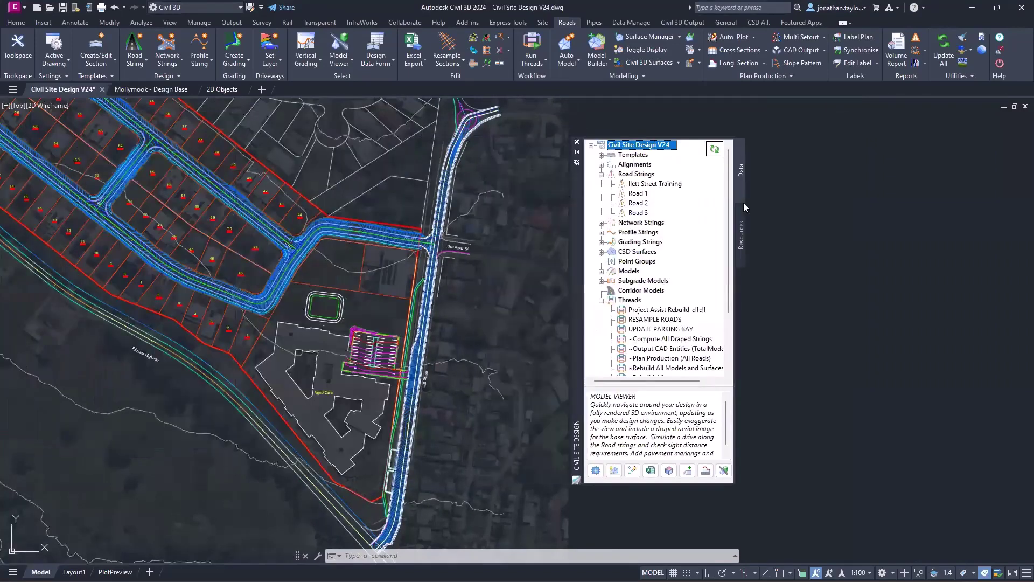
pyautogui.moveTo(744, 202); pyautogui.dragTo(873, 185)
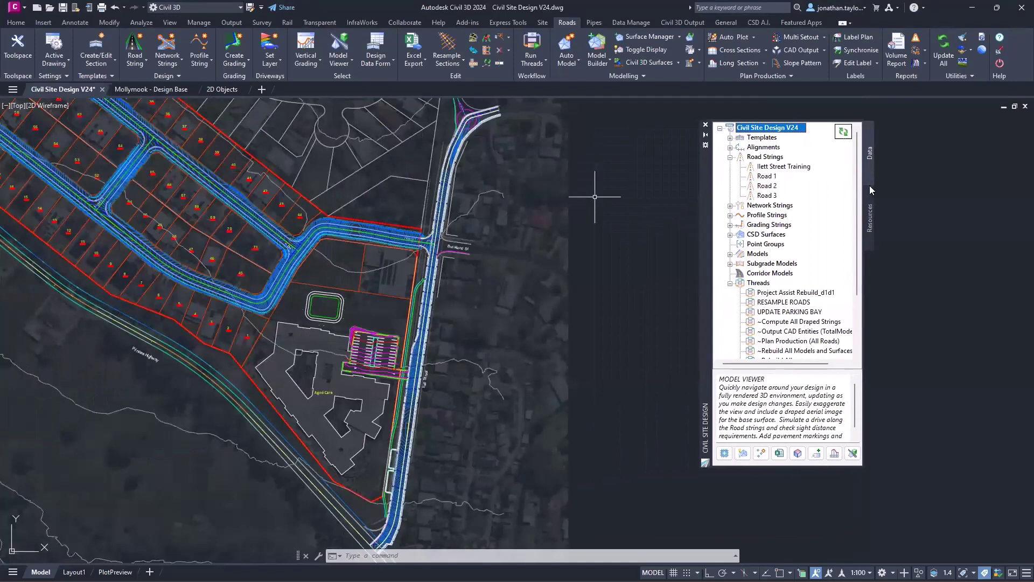
# Anchor the floating Toolspace to the right side of the drawing window and dock it open.
pyautogui.click(706, 145)
pyautogui.click(742, 200)
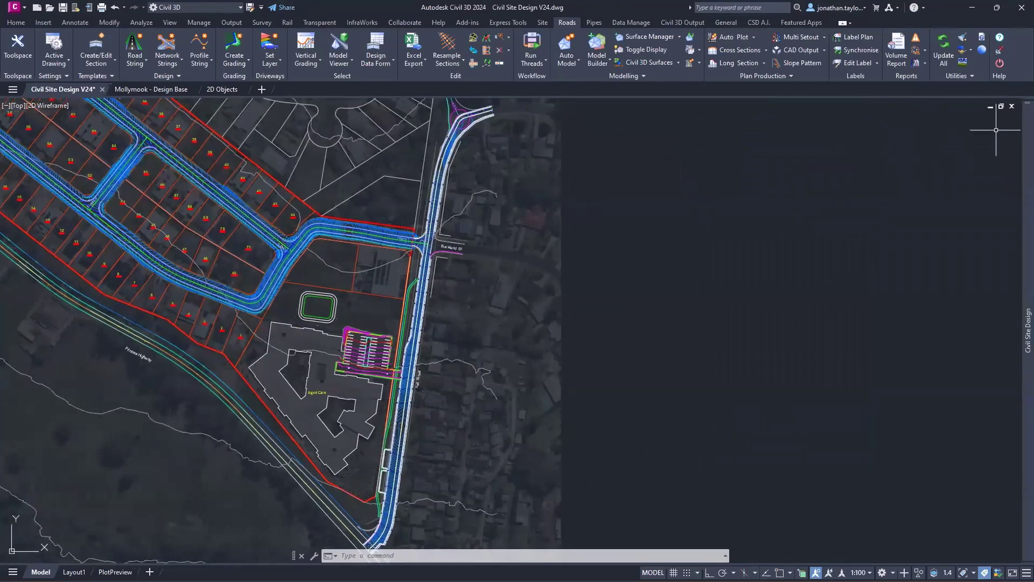
pyautogui.click(1016, 115)
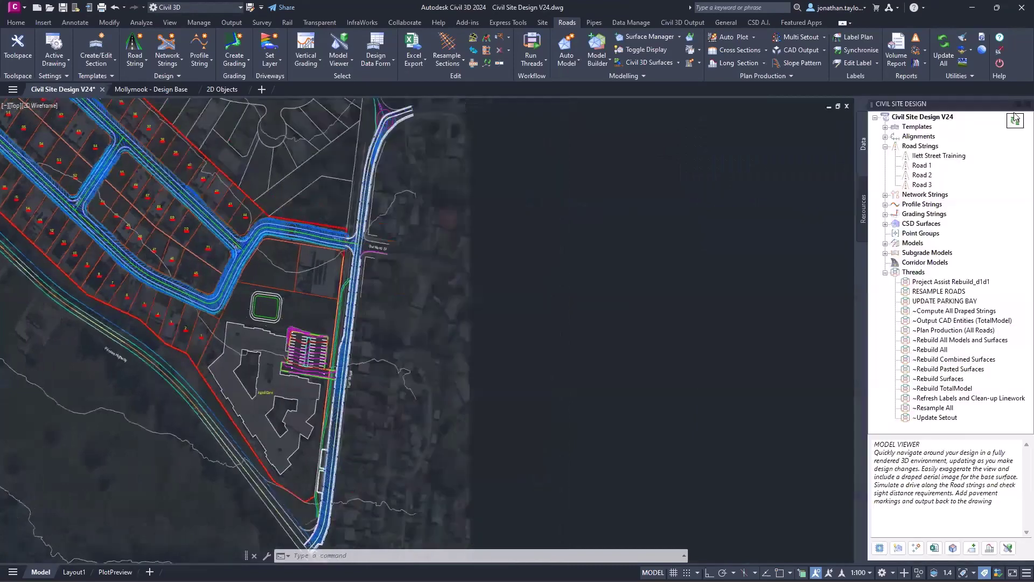
pyautogui.moveTo(916, 129)
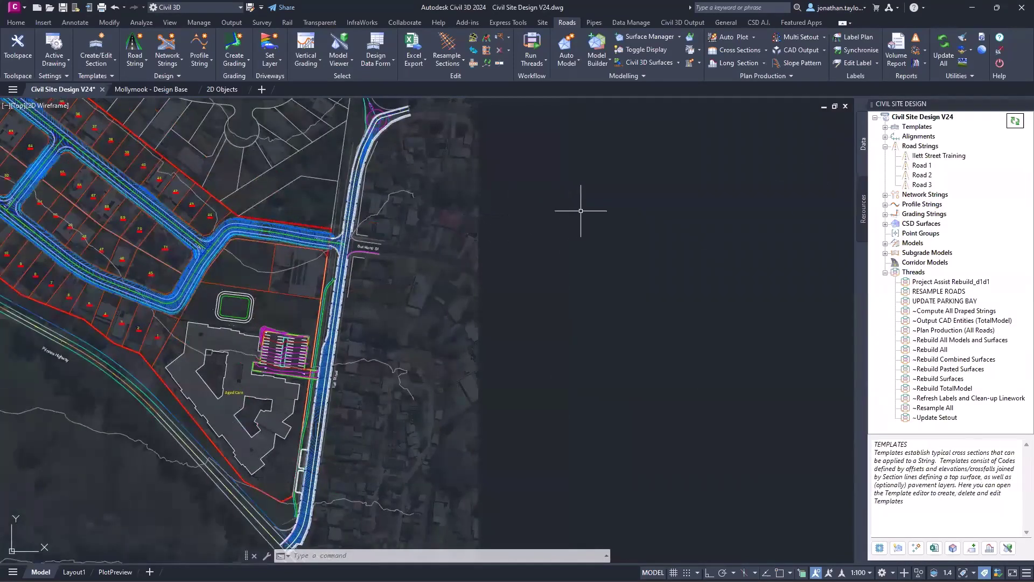
# Examine the Templates, Alignments and Network Strings collections in the Toolspace tree, then collapse the Threads and Road Strings collections.
pyautogui.moveTo(490, 224); pyautogui.dragTo(701, 280, button='middle')
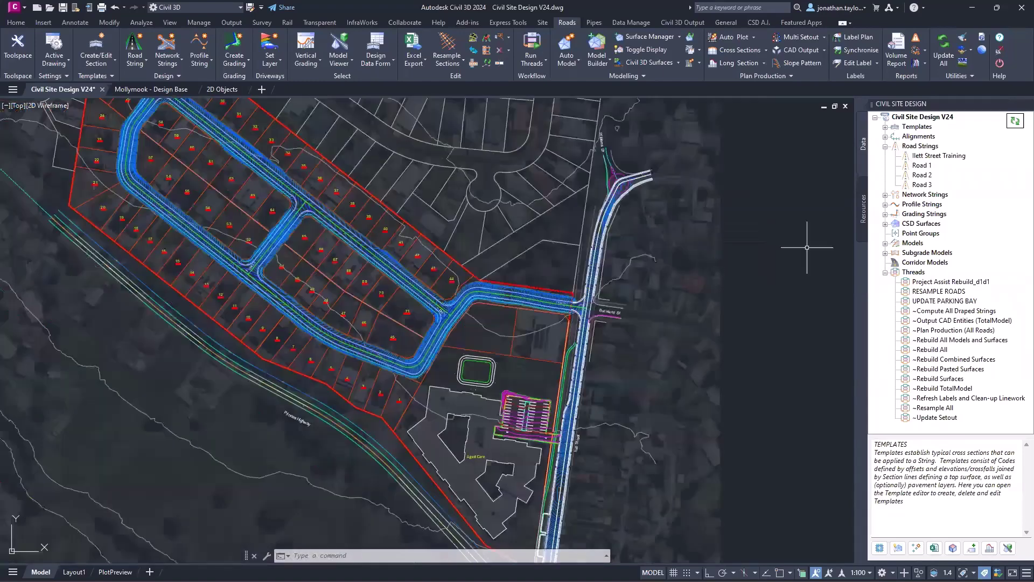
pyautogui.click(885, 272)
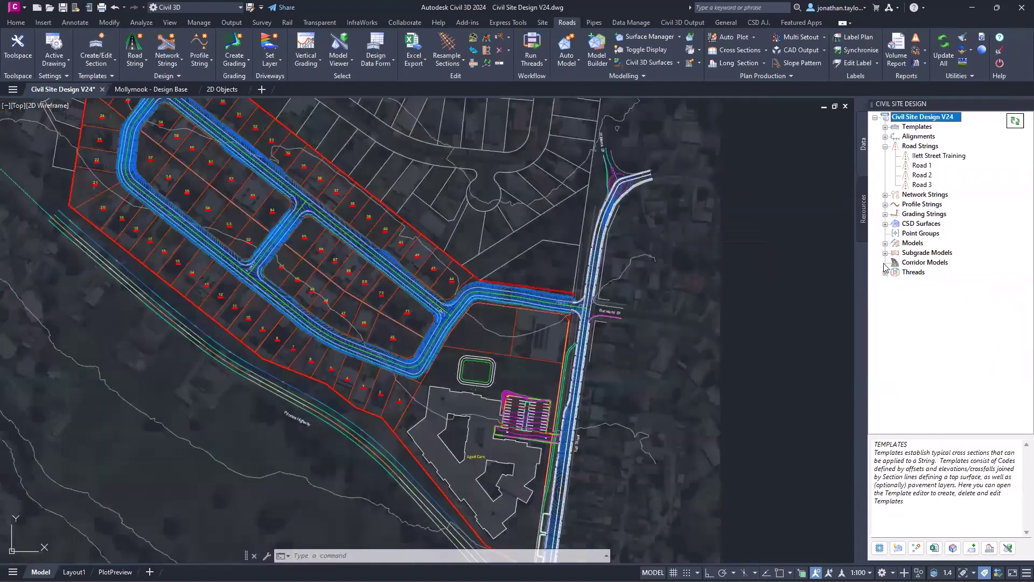
pyautogui.click(885, 127)
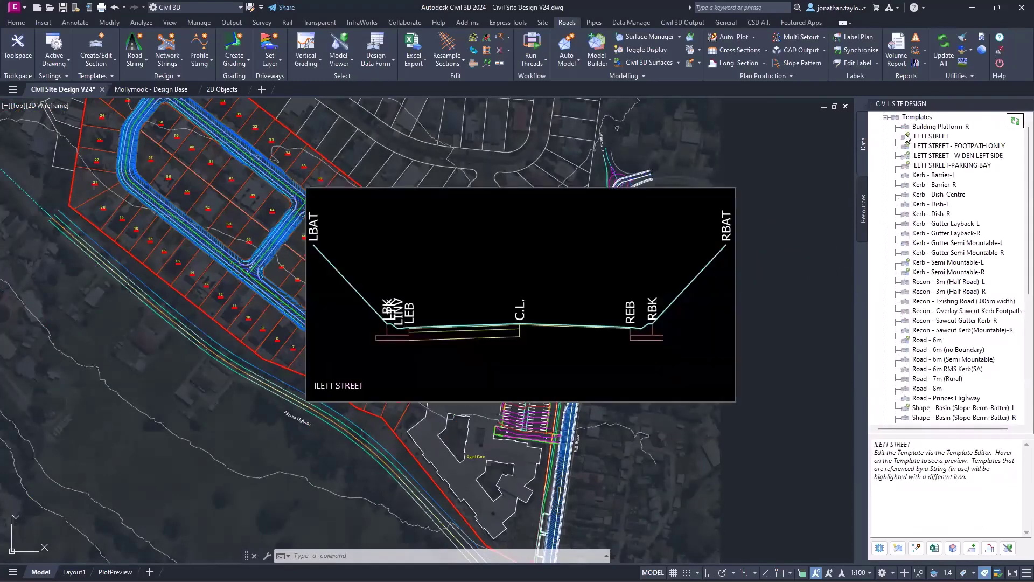
pyautogui.click(886, 117)
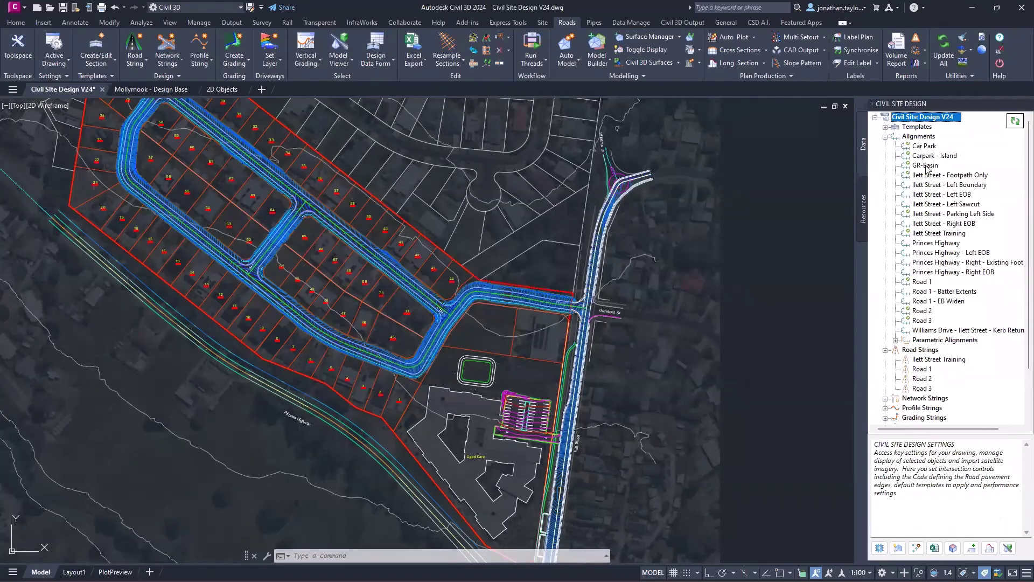
pyautogui.click(885, 138)
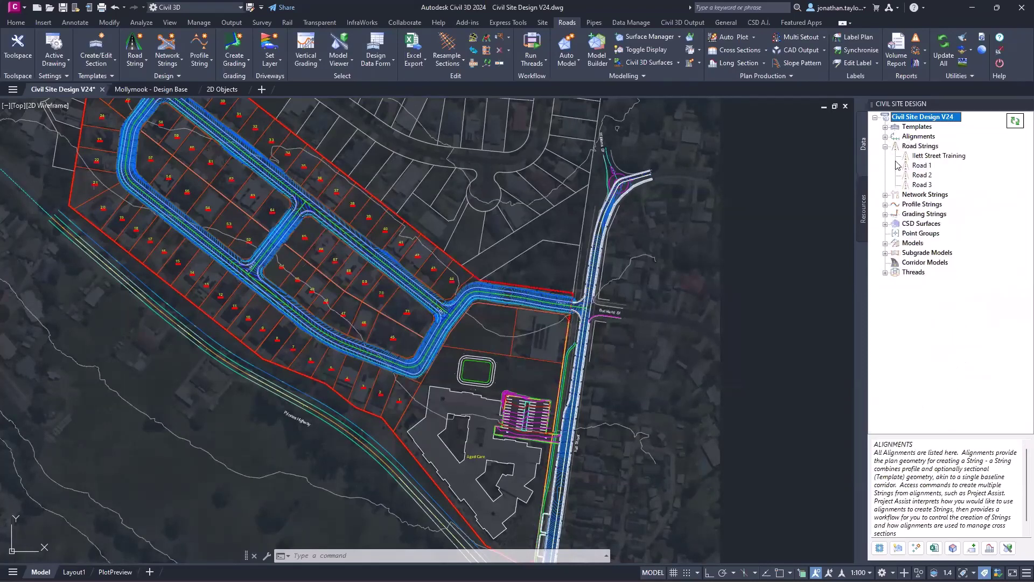
pyautogui.click(885, 195)
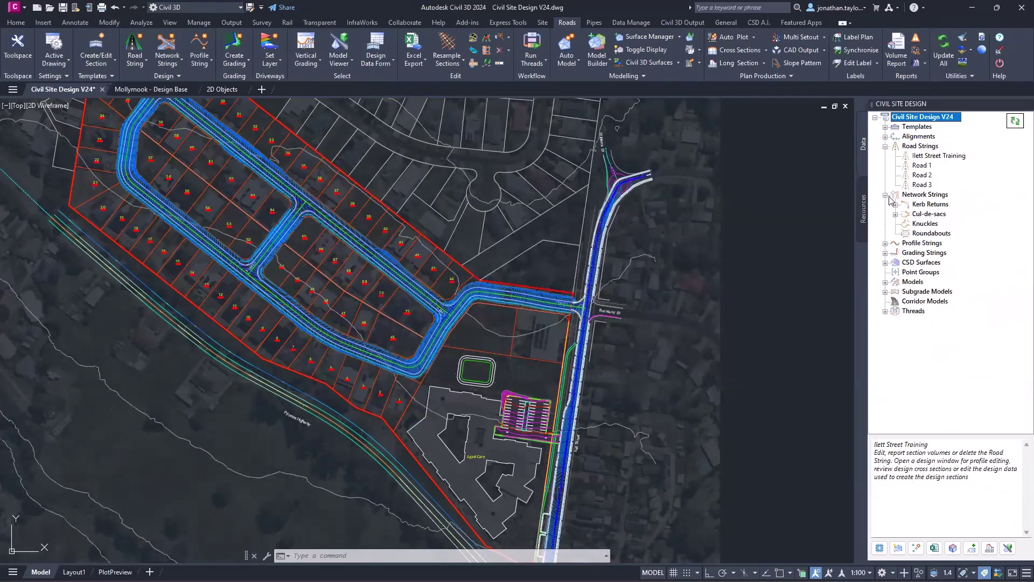
pyautogui.click(885, 243)
pyautogui.click(885, 244)
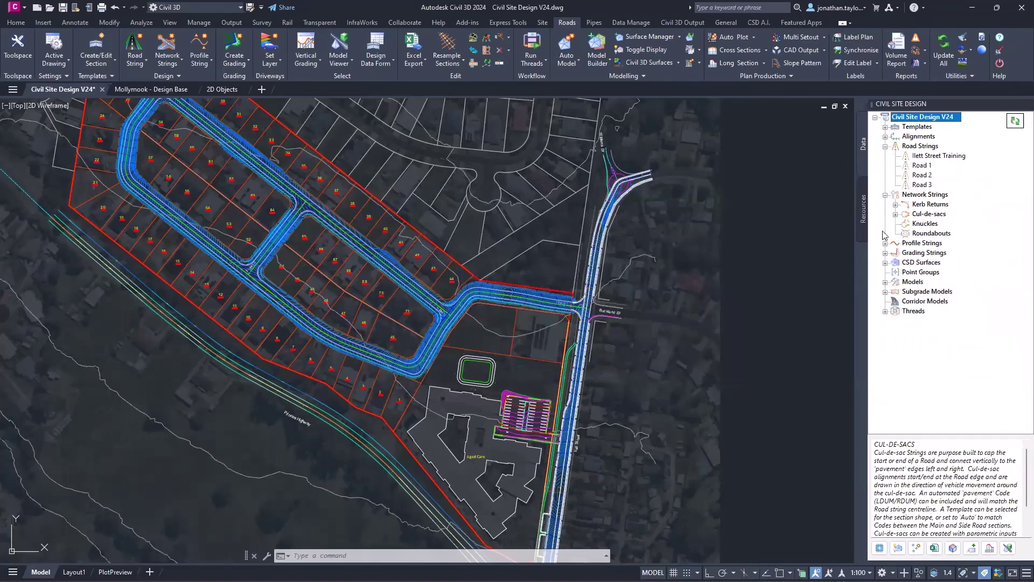
pyautogui.click(885, 195)
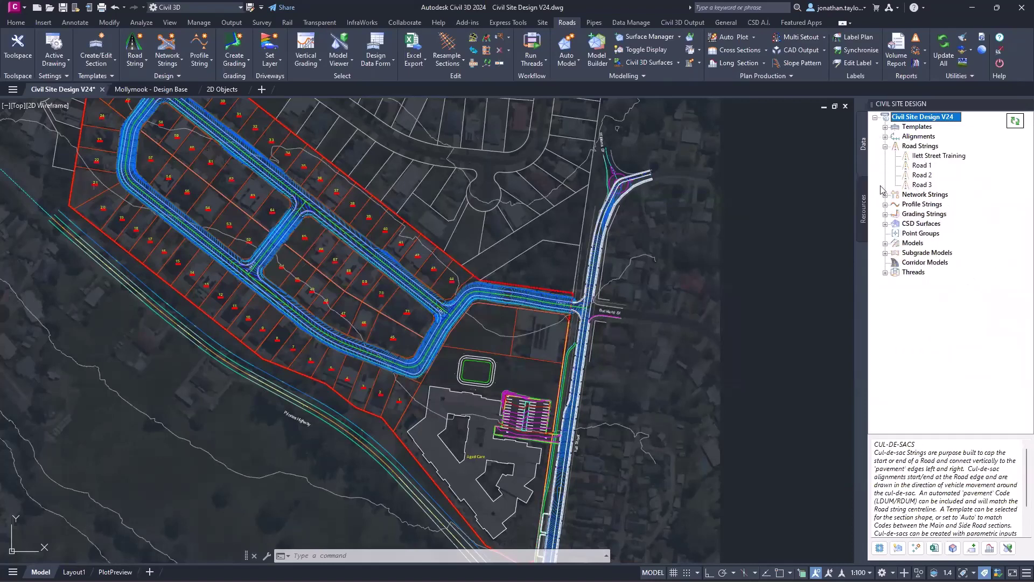
pyautogui.click(885, 146)
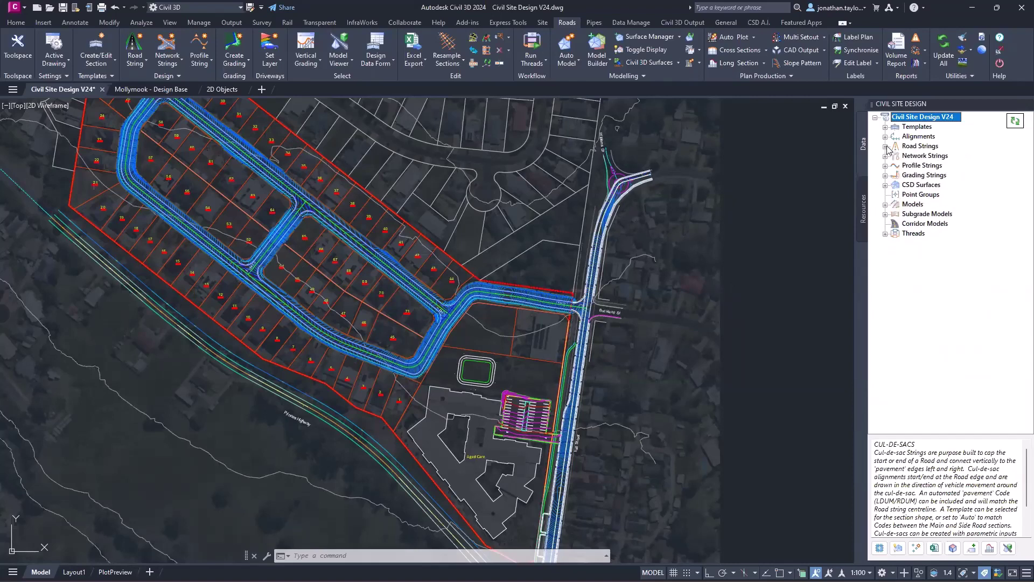
# Review the Toolspace Settings, including the threads available for Run Thread on Refresh, and close them without changes.
pyautogui.rightClick(916, 120)
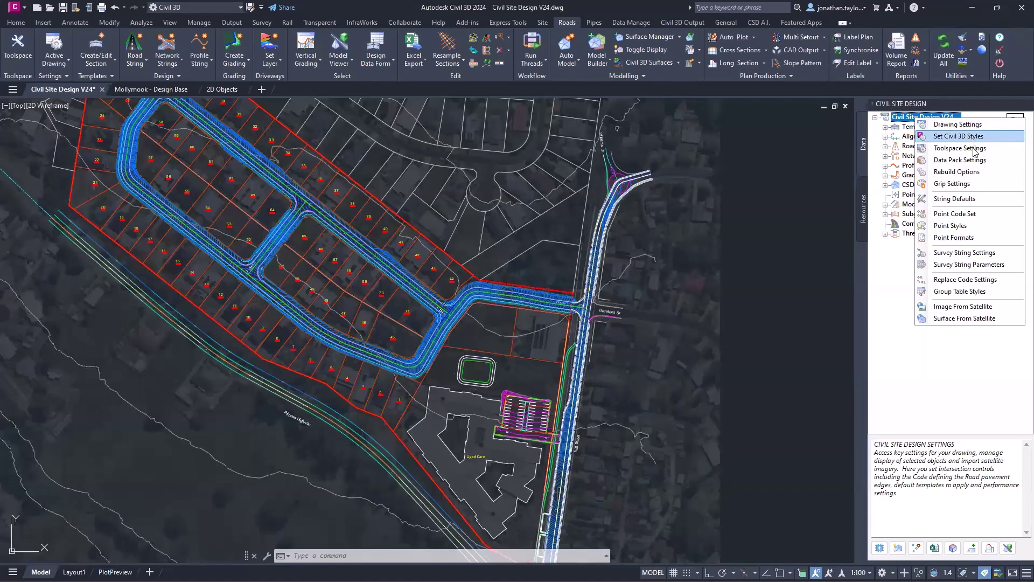
pyautogui.click(963, 148)
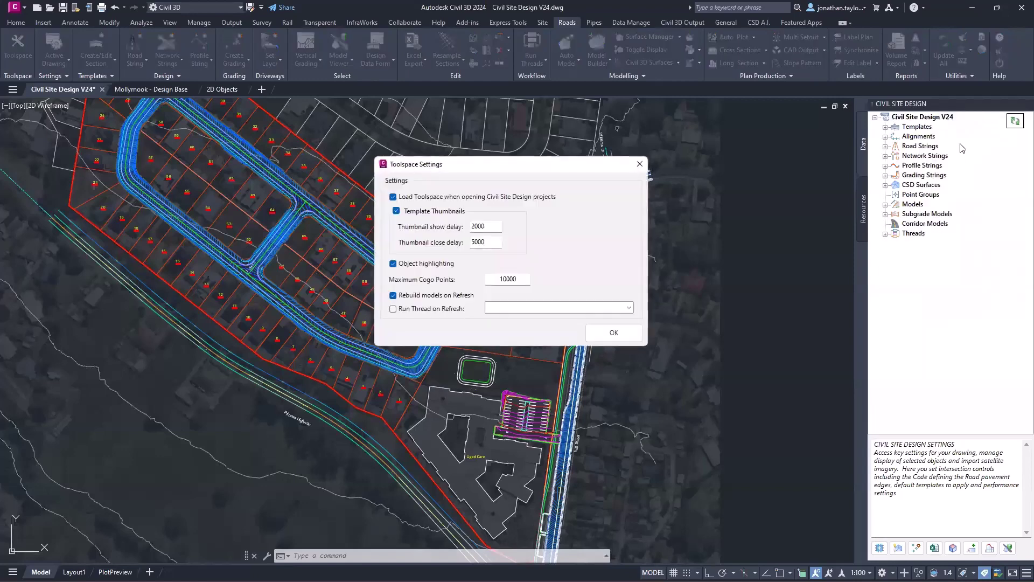
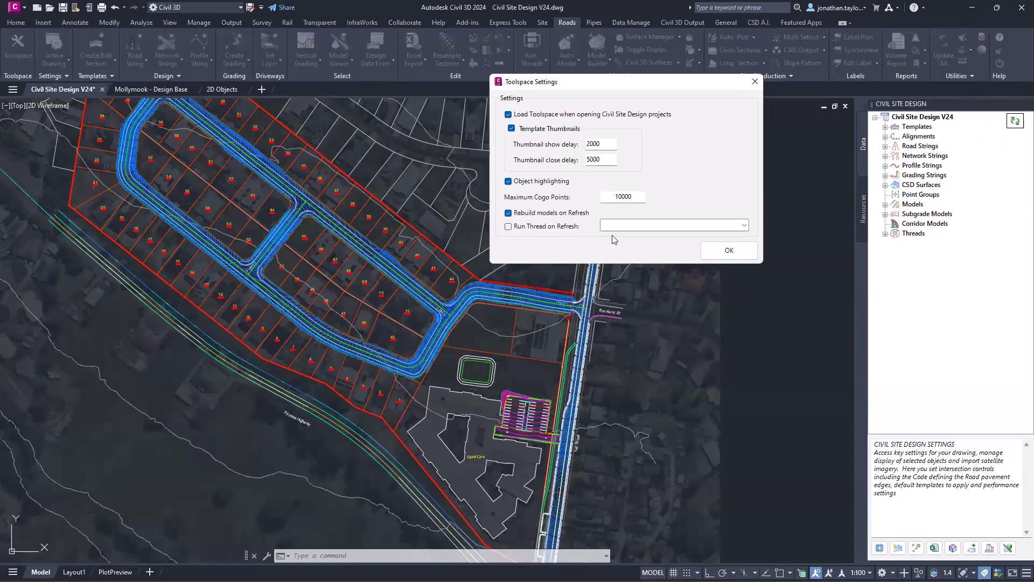
pyautogui.click(720, 225)
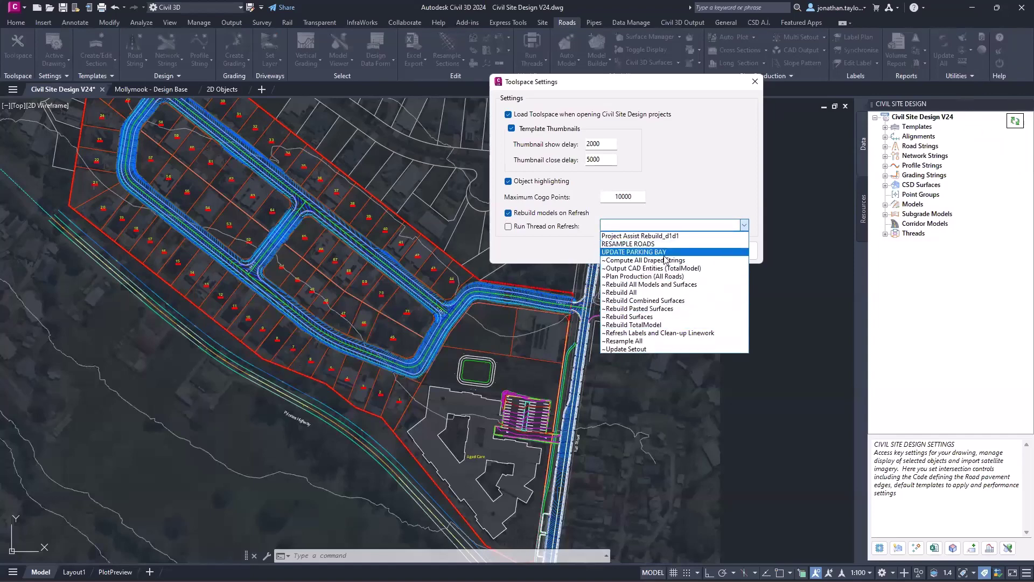
pyautogui.click(708, 209)
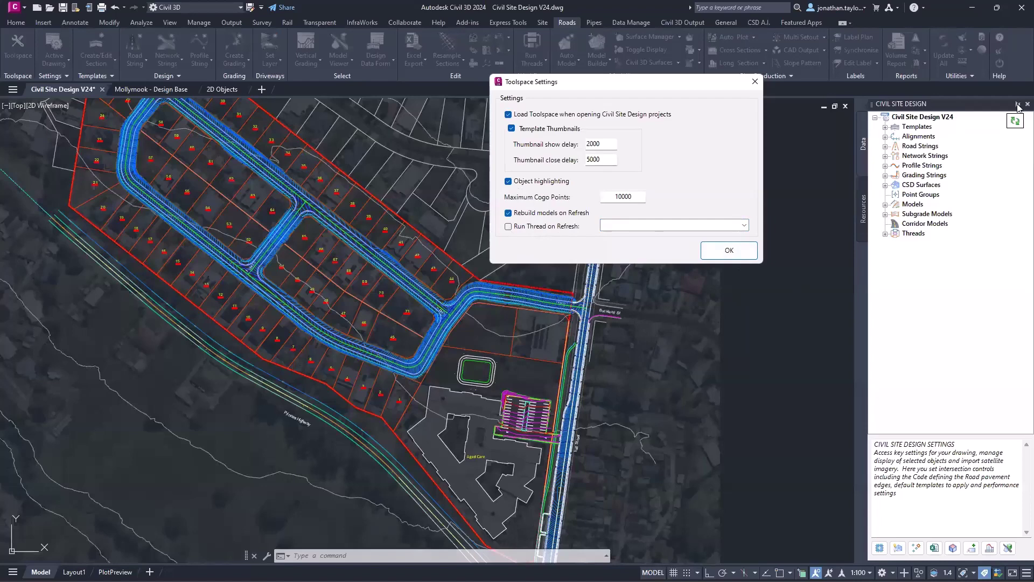
pyautogui.click(748, 256)
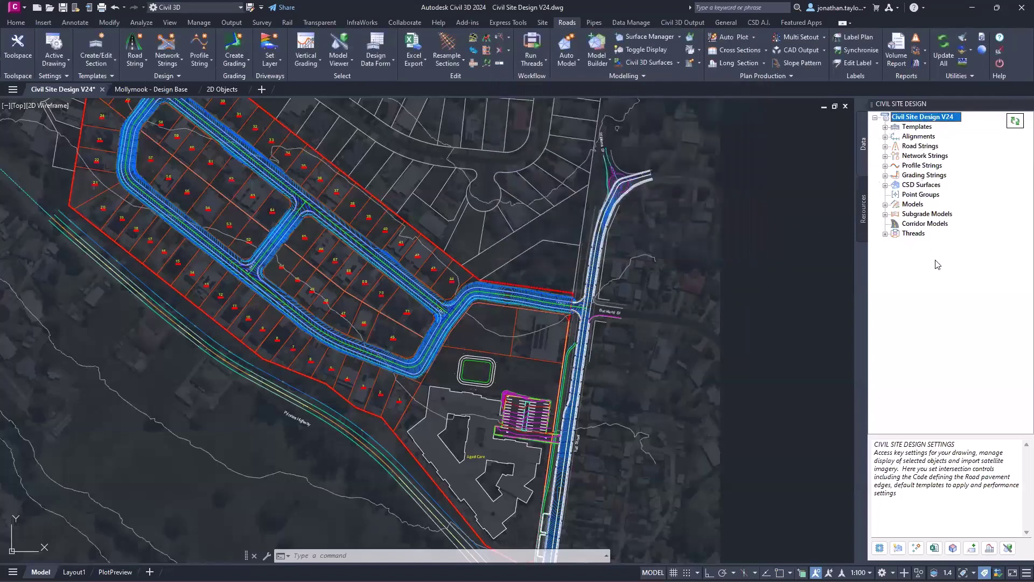
# Expand the Templates collection and preview the ILETT STREET-PARKING BAY template.
pyautogui.click(885, 127)
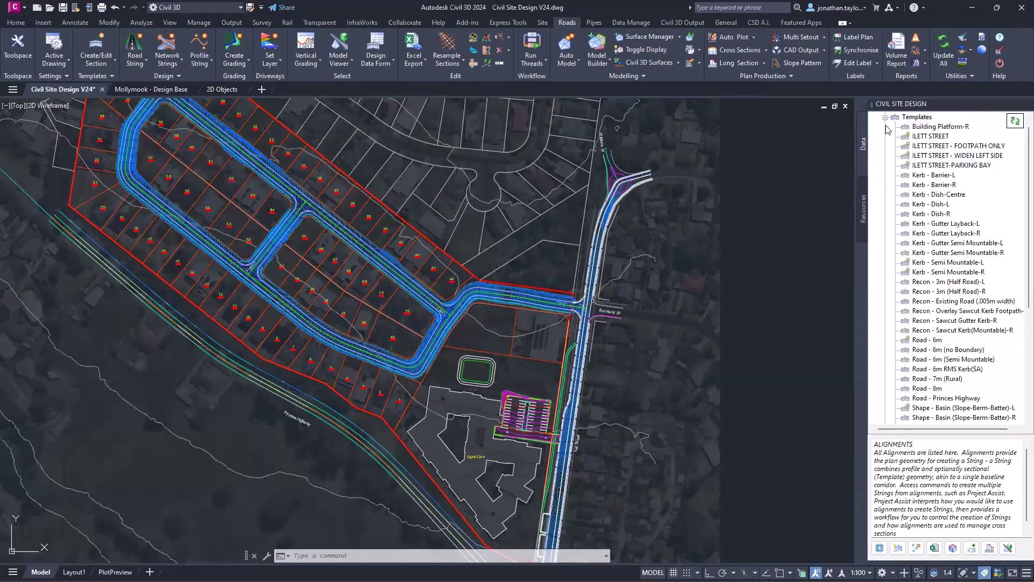
pyautogui.moveTo(928, 247)
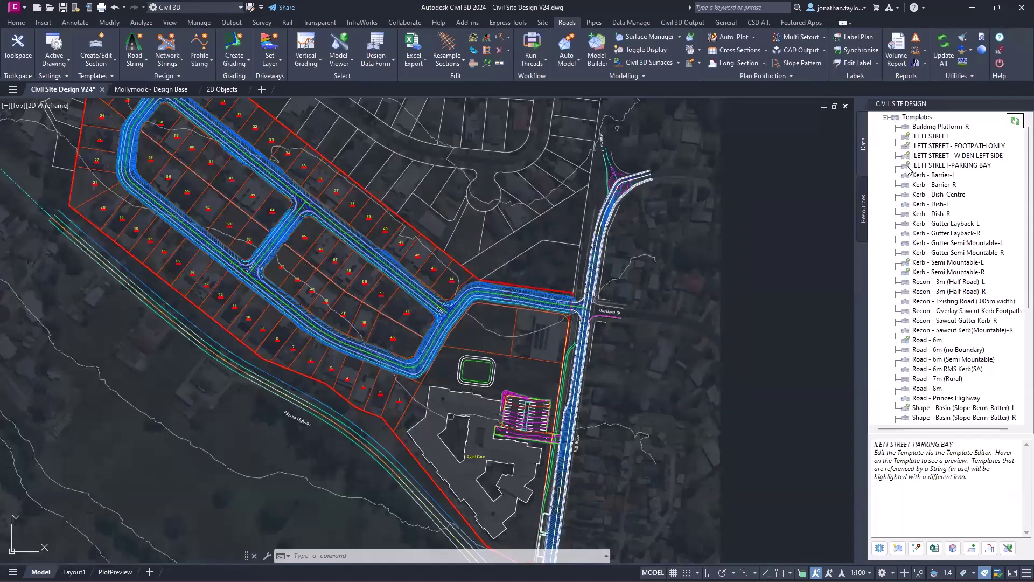
pyautogui.moveTo(909, 170)
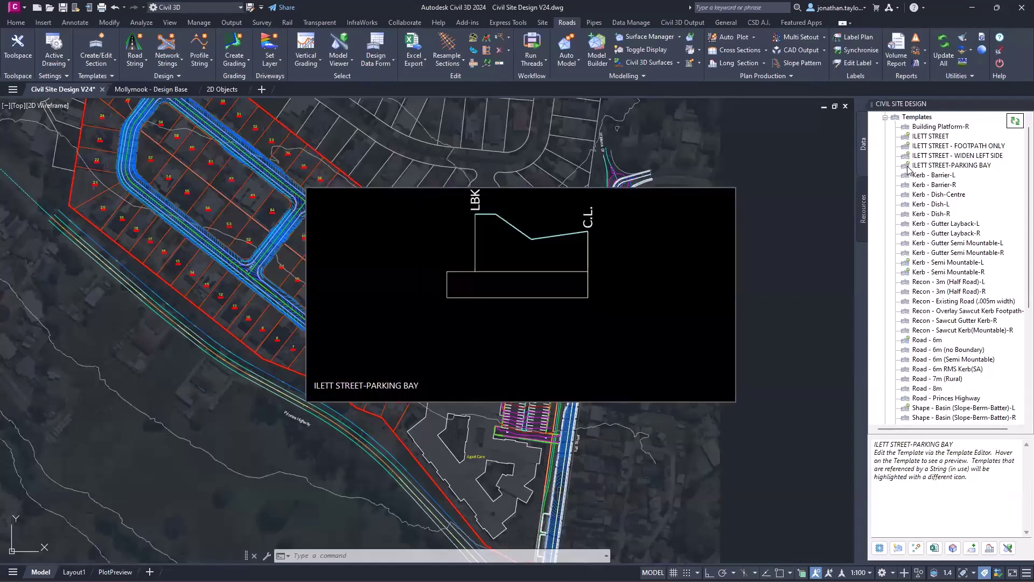
# Open the ILETT STREET template for editing to inspect its section, and exit abandoning any changes.
pyautogui.rightClick(921, 139)
pyautogui.click(924, 145)
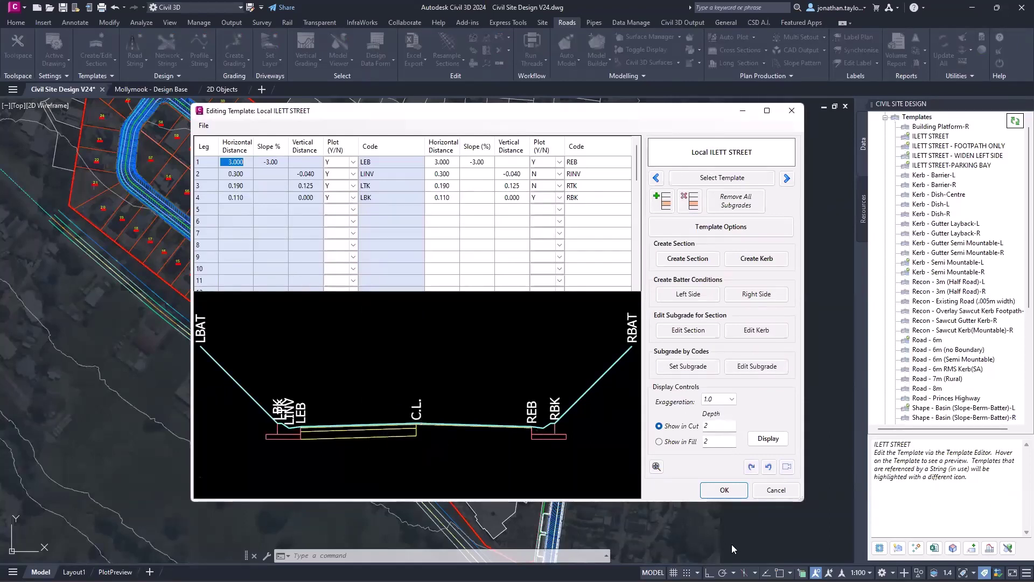
pyautogui.click(776, 489)
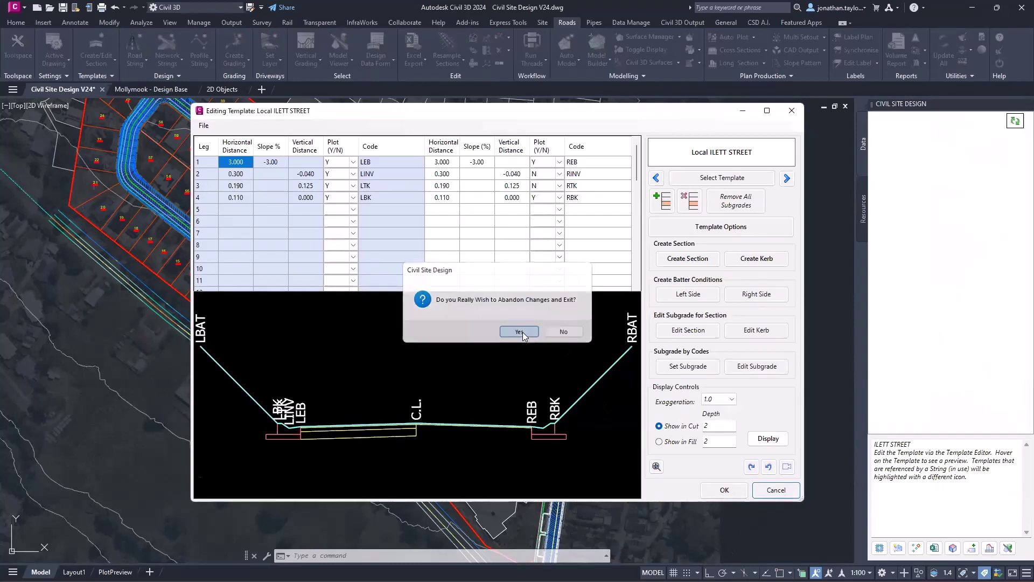
pyautogui.click(520, 332)
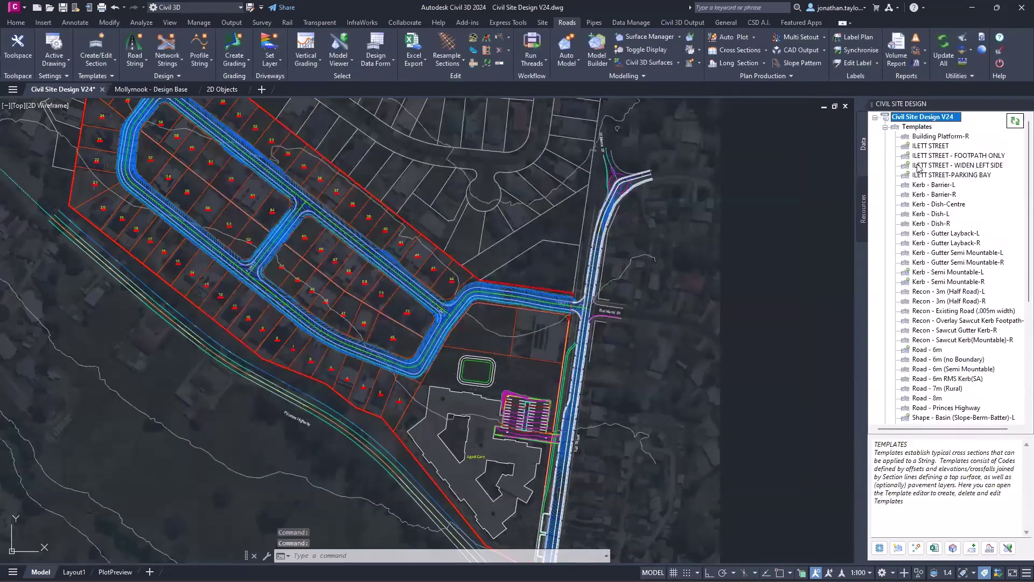
# Collapse the Templates collection and inspect the listed alignments, locating Princes Highway and Road 1 in the drawing and checking Road 1's commands.
pyautogui.moveTo(914, 150)
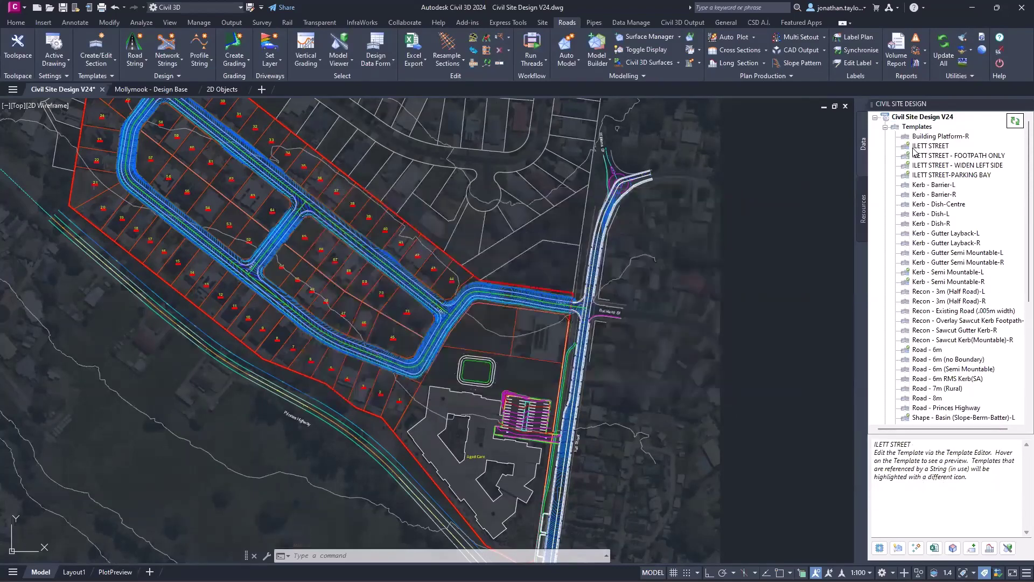
pyautogui.click(885, 127)
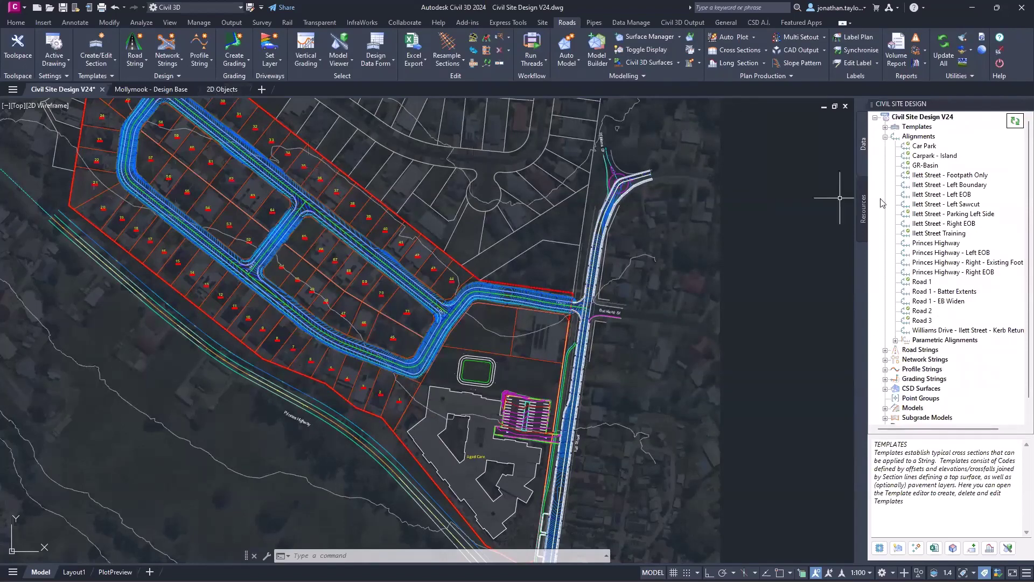
pyautogui.click(922, 166)
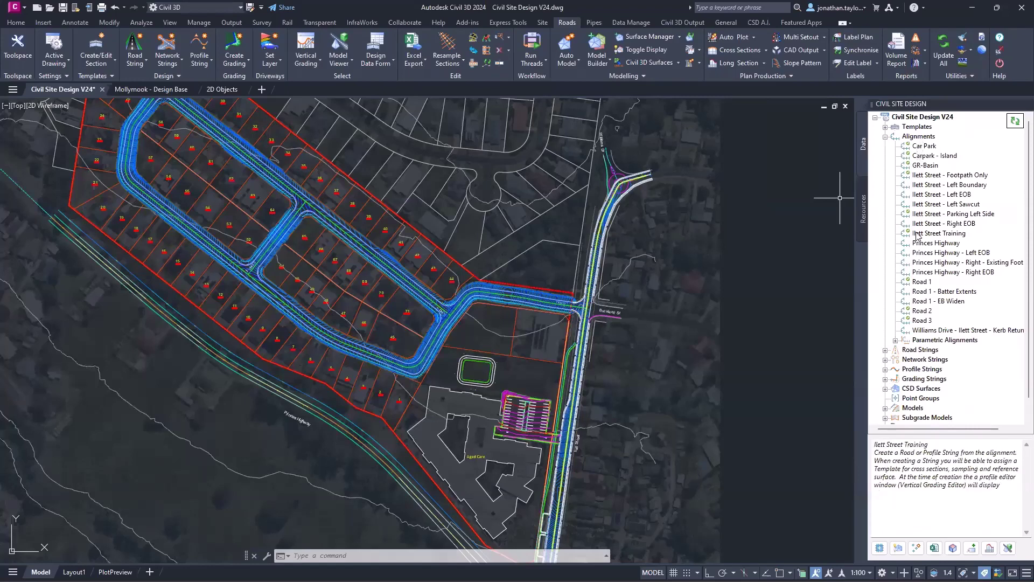
pyautogui.rightClick(919, 283)
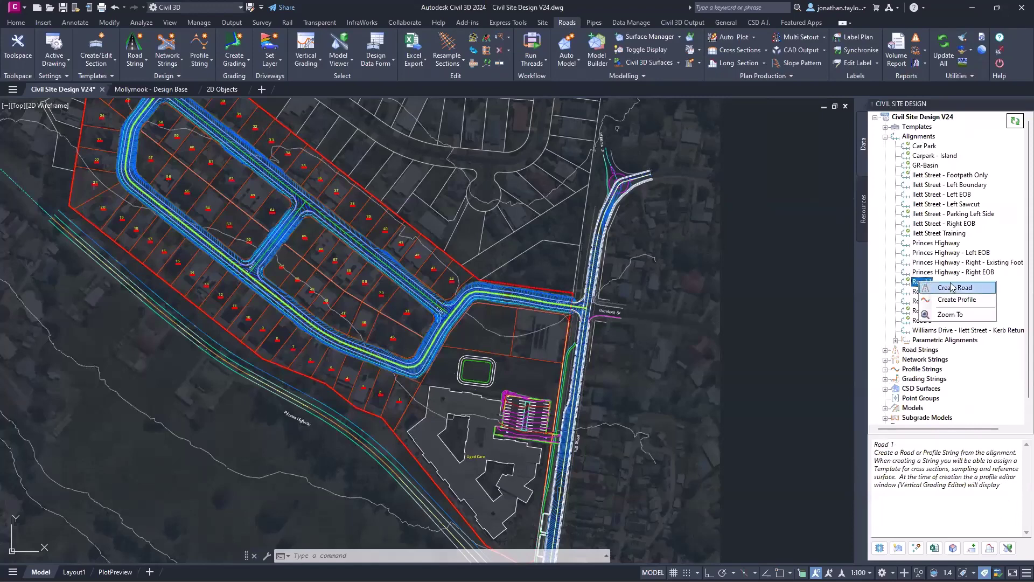
pyautogui.click(937, 244)
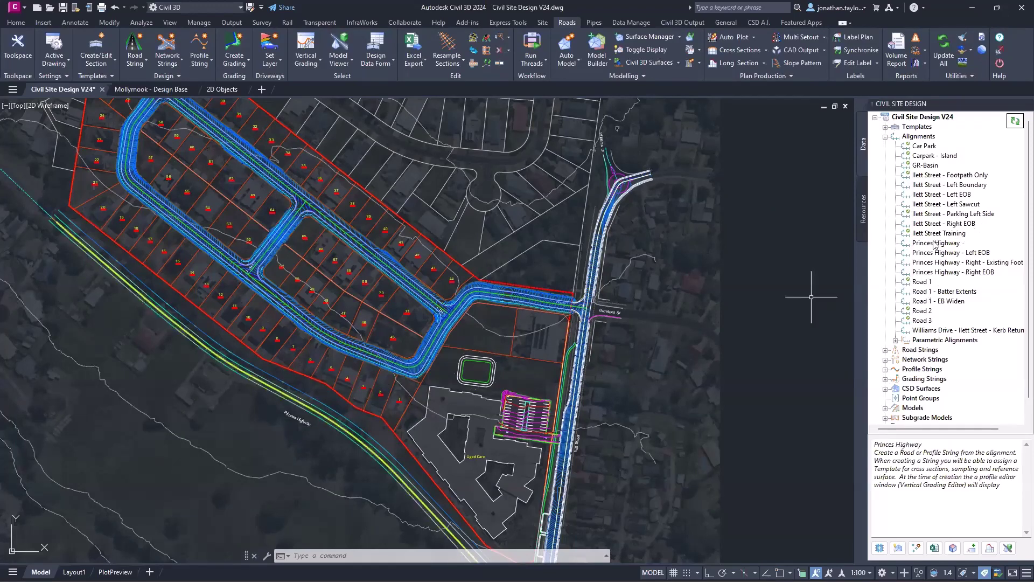
pyautogui.click(921, 283)
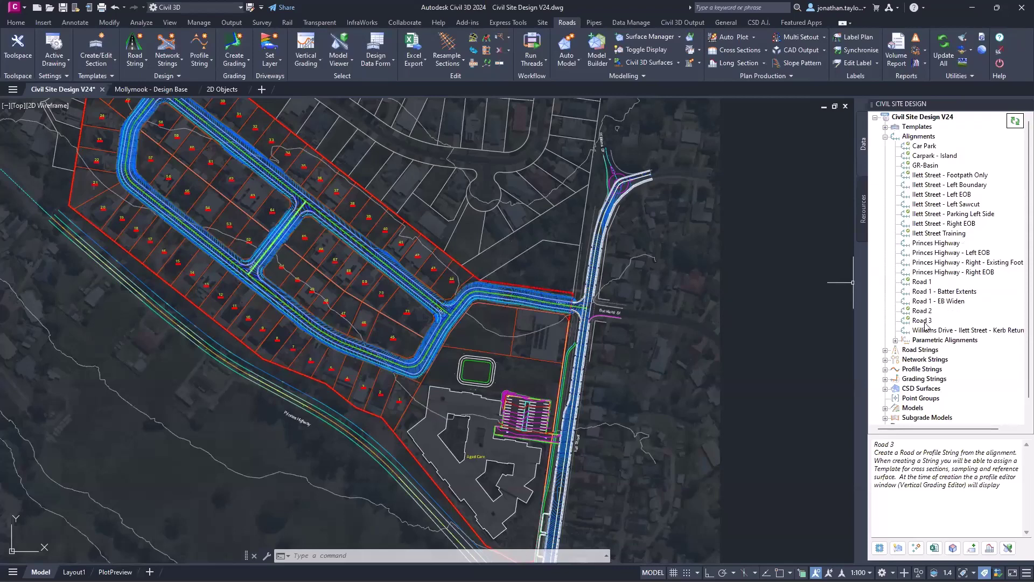
# Zoom to the Road 1 alignment from the Toolspace and widen the view to show the surrounding roads and lots.
pyautogui.rightClick(921, 285)
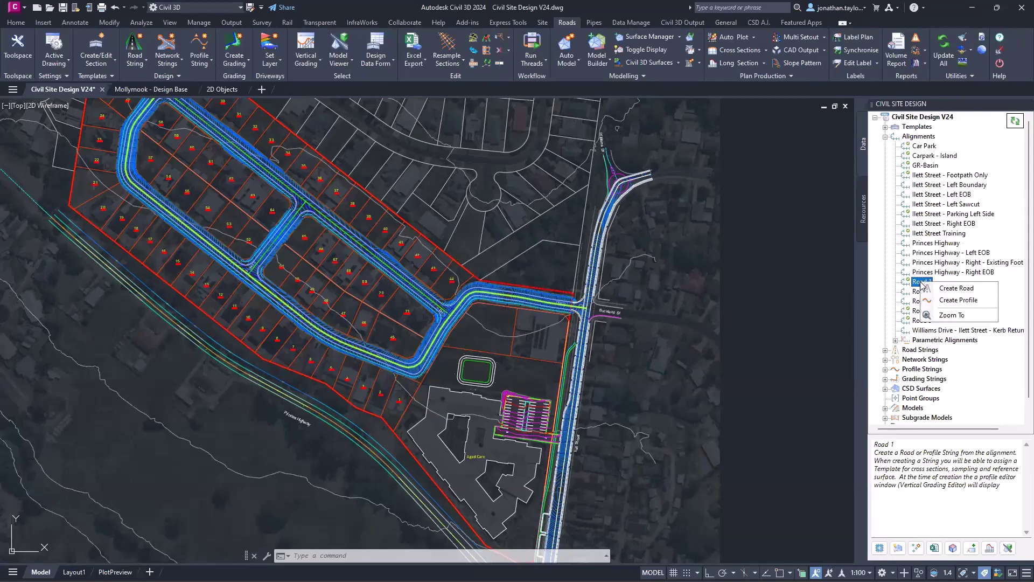
pyautogui.click(954, 315)
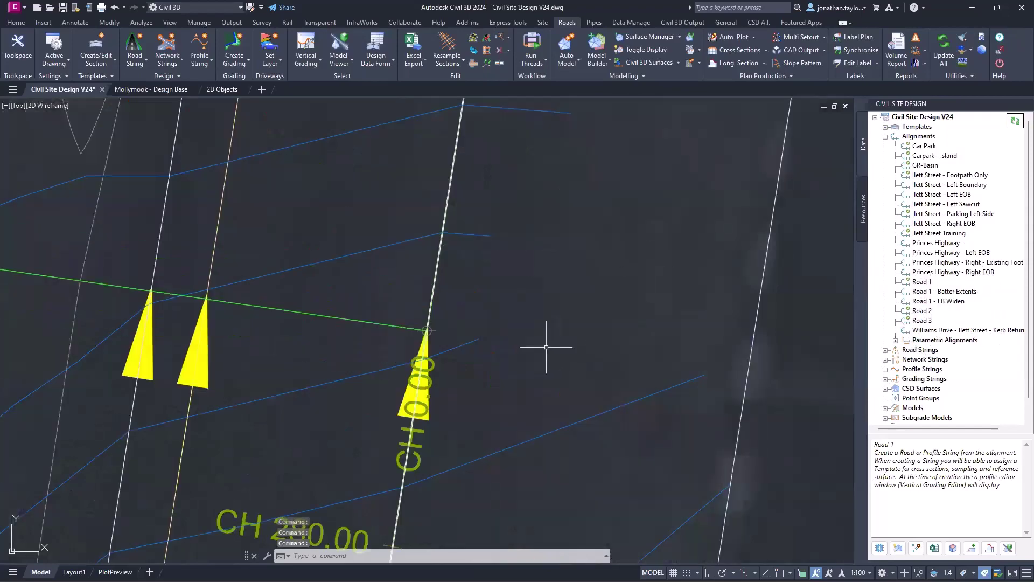
pyautogui.scroll(-6, 755, 237)
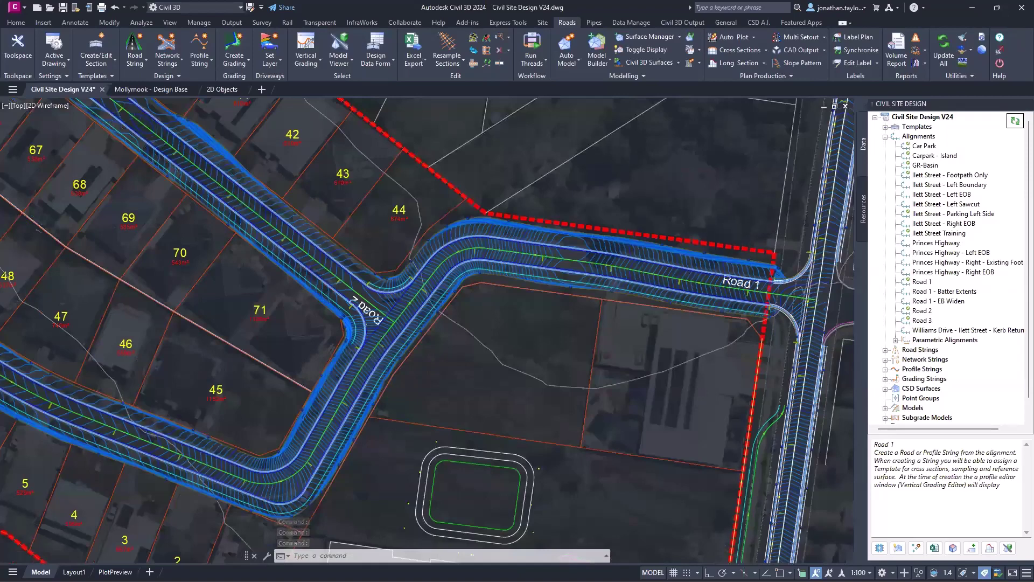
pyautogui.scroll(-2, 701, 237)
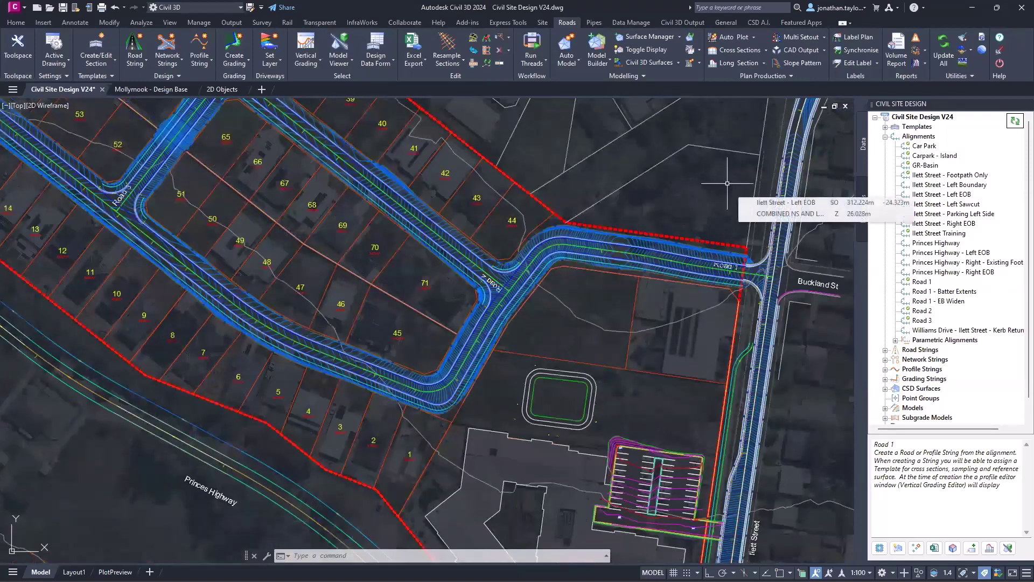
pyautogui.moveTo(727, 184)
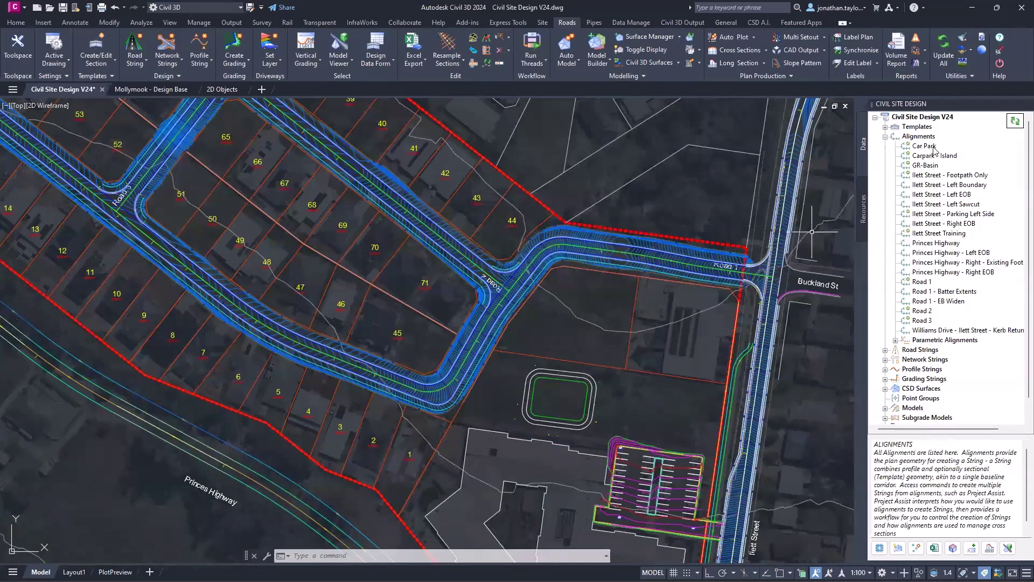
# Collapse Alignments, expand Road Strings, and review all strings in the Multi String Edit window, closing it without changes.
pyautogui.click(1014, 122)
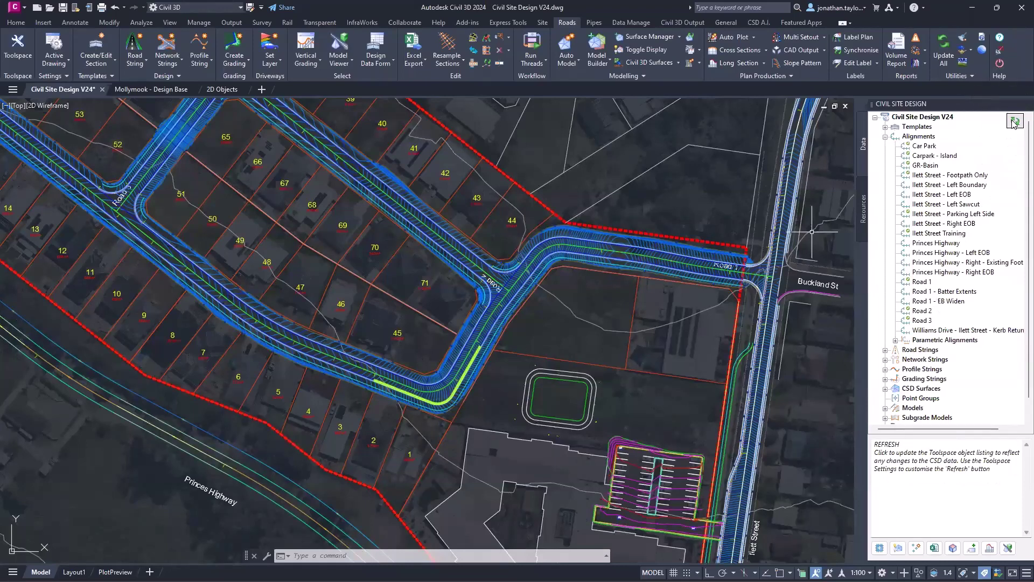
pyautogui.click(885, 137)
pyautogui.click(885, 146)
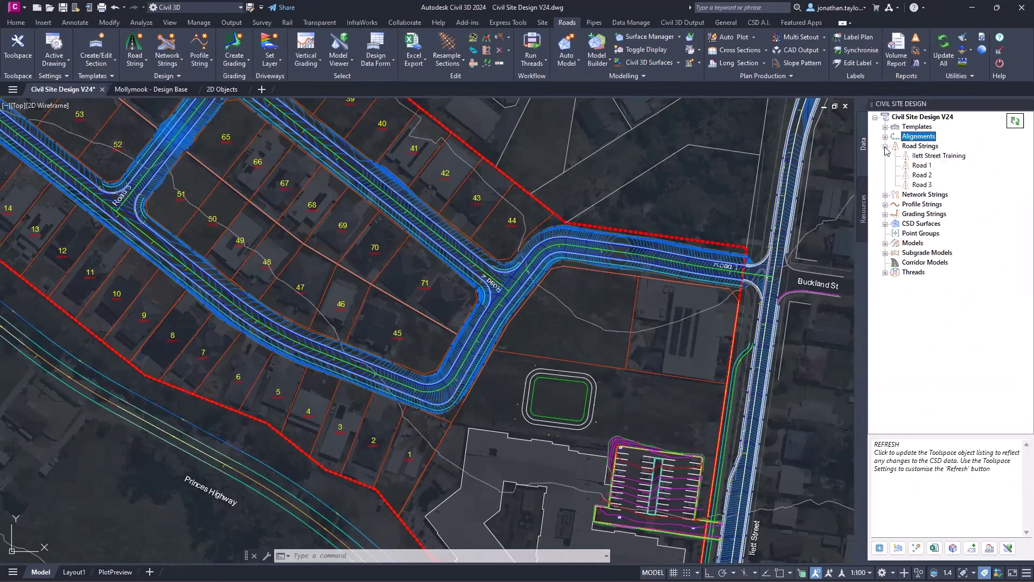
pyautogui.rightClick(916, 148)
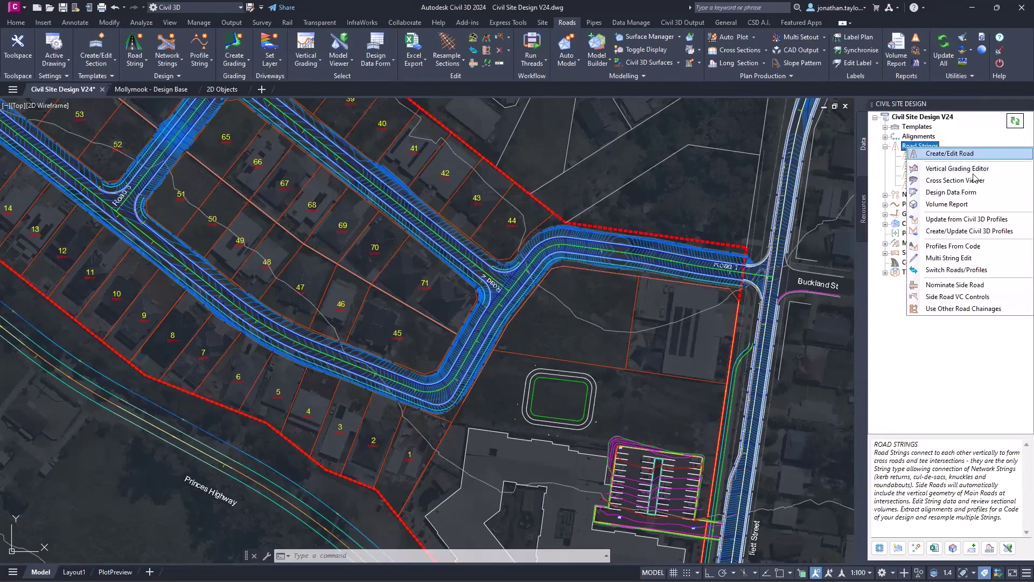
pyautogui.click(978, 260)
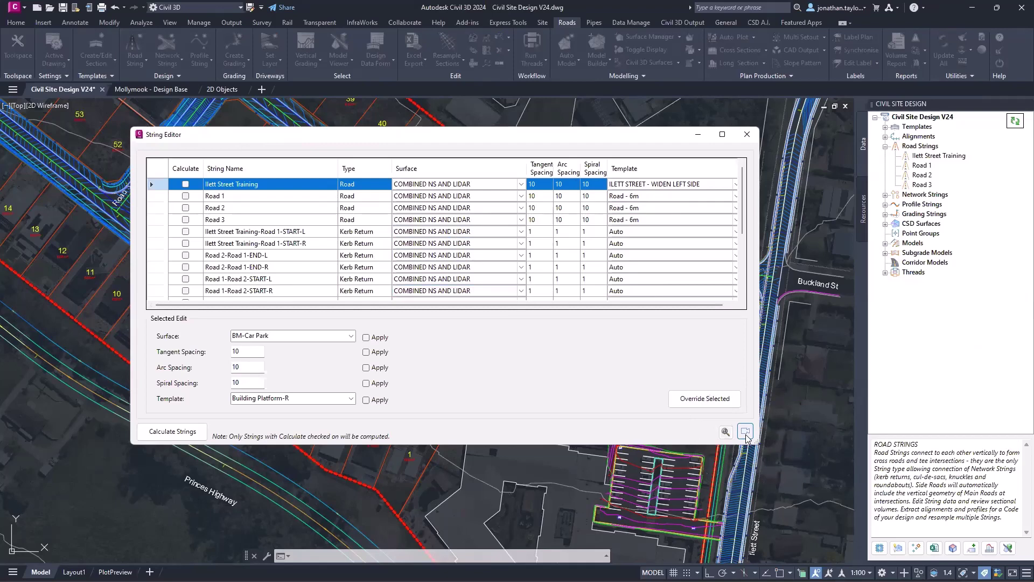
pyautogui.click(747, 134)
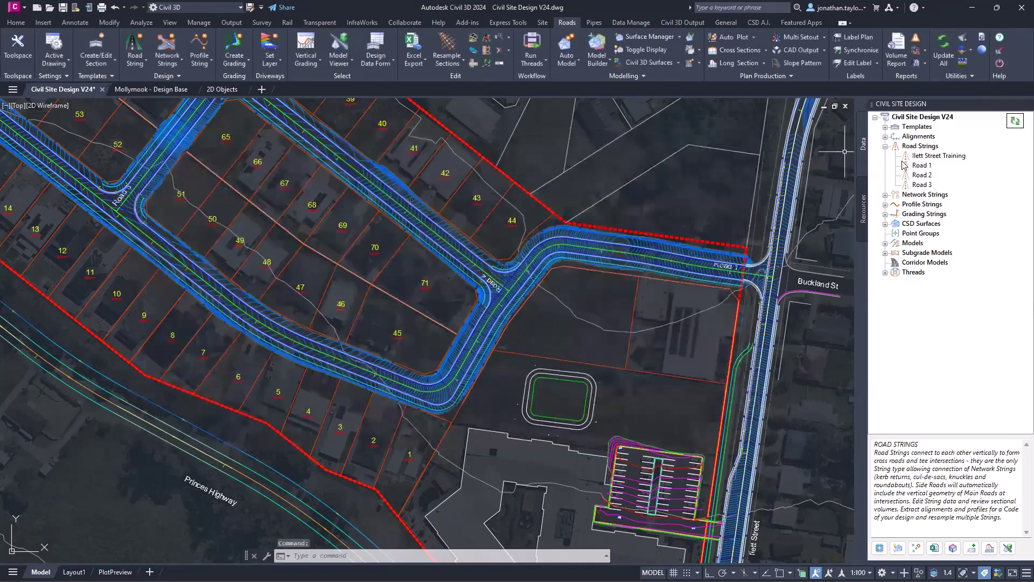
# Compare the commands available for the Road Strings collection with those for the individual Road 1 string.
pyautogui.click(905, 165)
pyautogui.rightClick(921, 149)
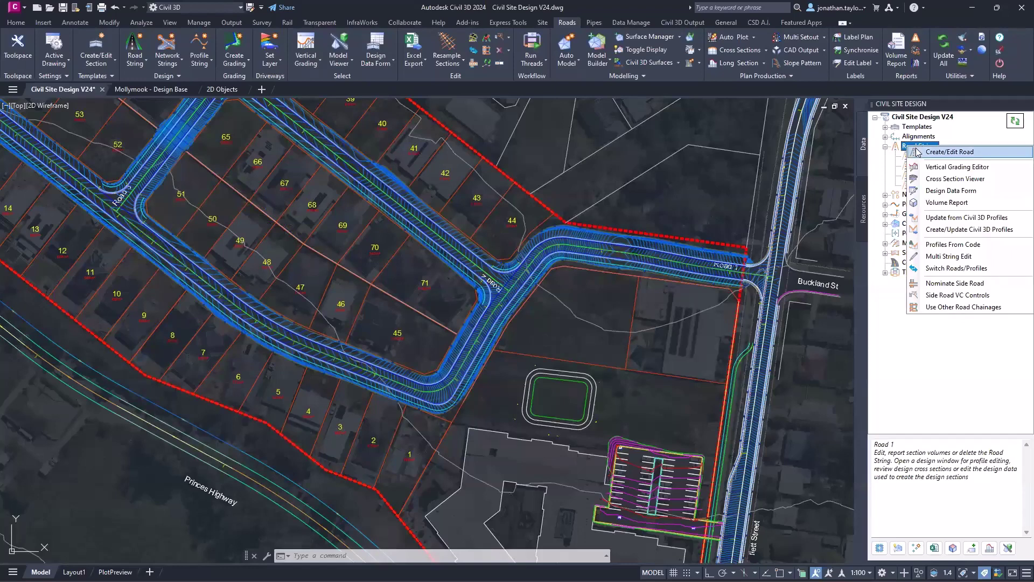
pyautogui.click(921, 165)
pyautogui.rightClick(921, 165)
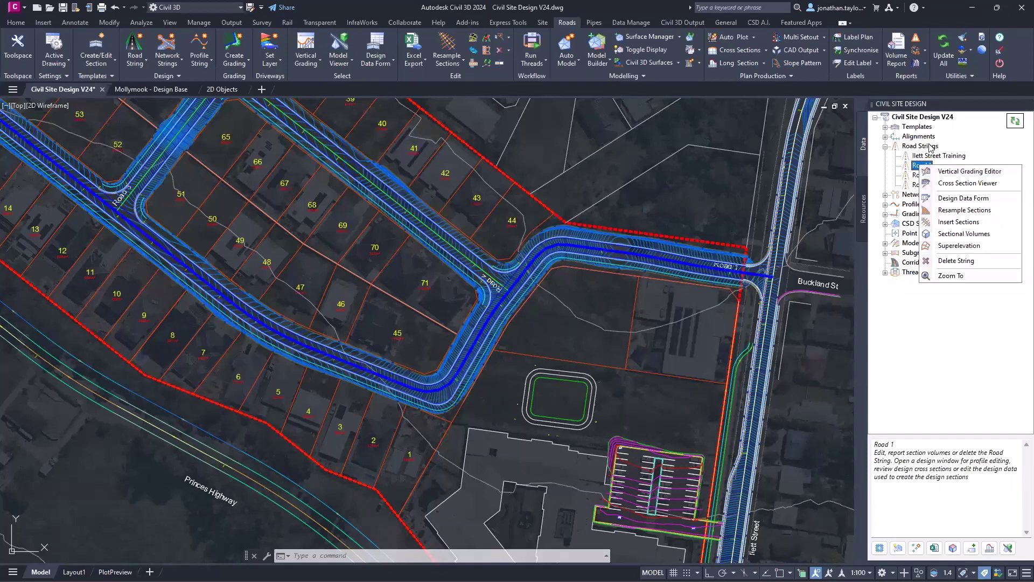
pyautogui.rightClick(931, 146)
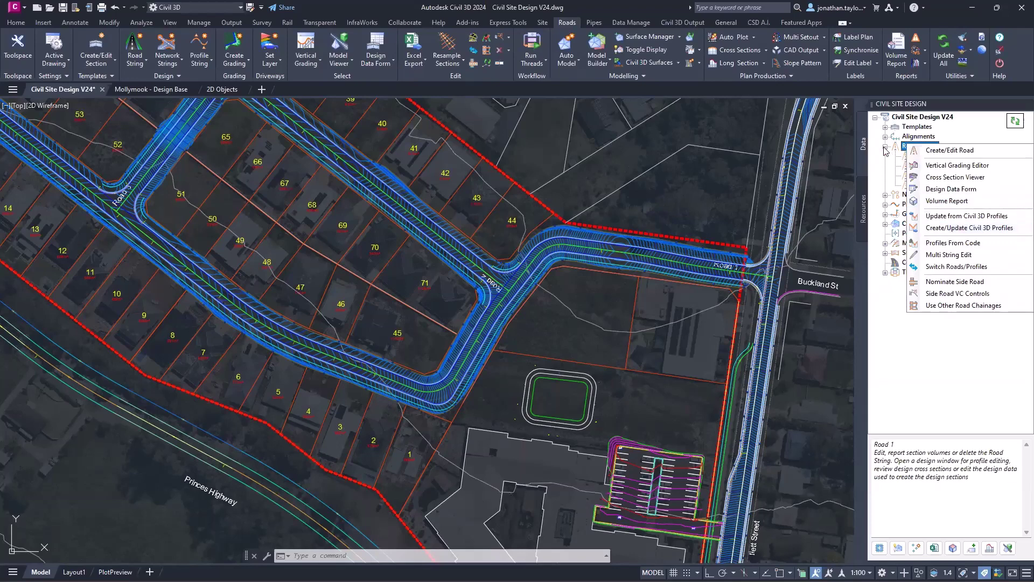
# Open the Ilett Street Training road string in the Vertical Grading Editor, review the Variations in its Design Data Form, and close both windows.
pyautogui.rightClick(908, 155)
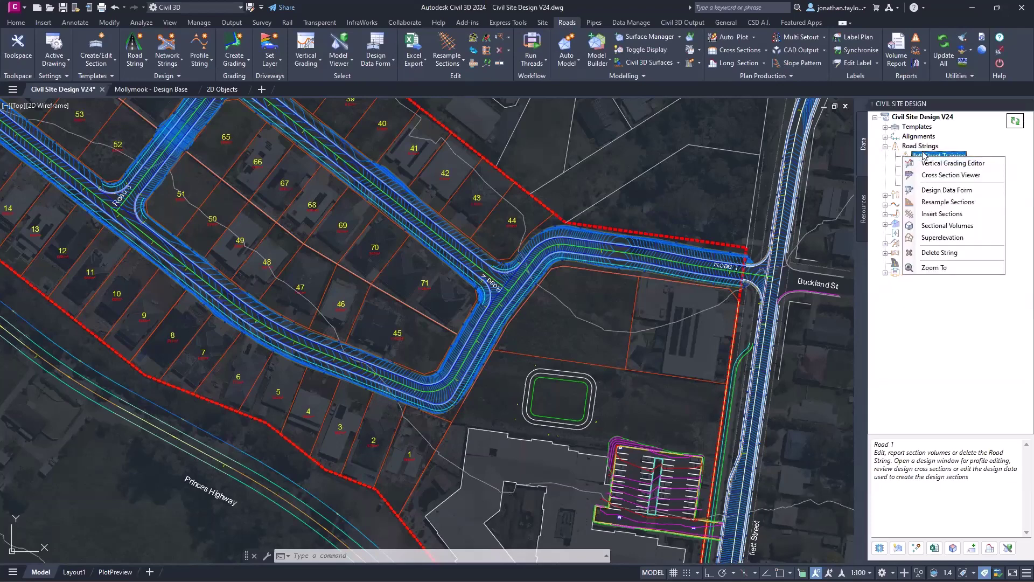
pyautogui.click(934, 165)
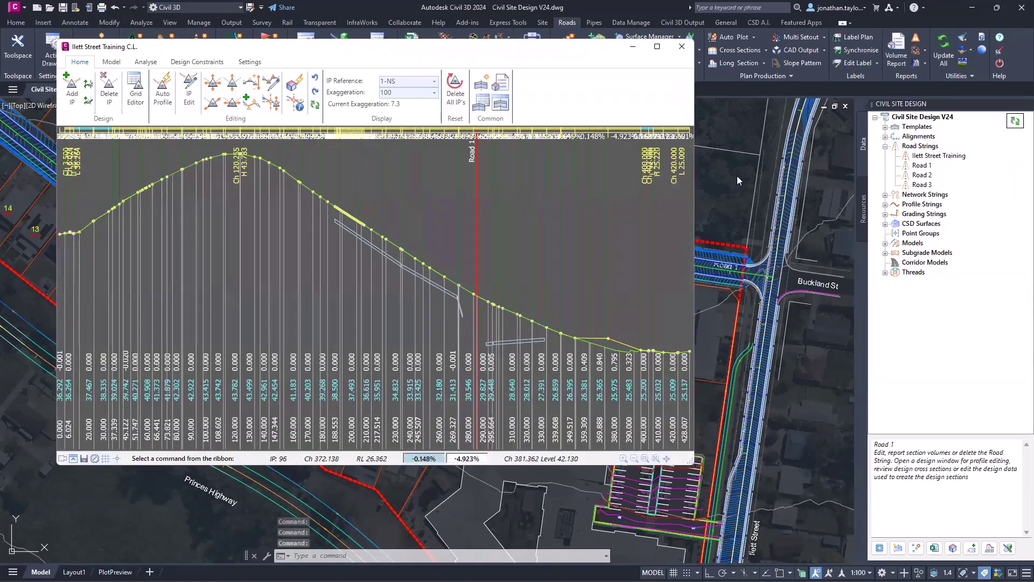
pyautogui.click(930, 156)
pyautogui.rightClick(932, 156)
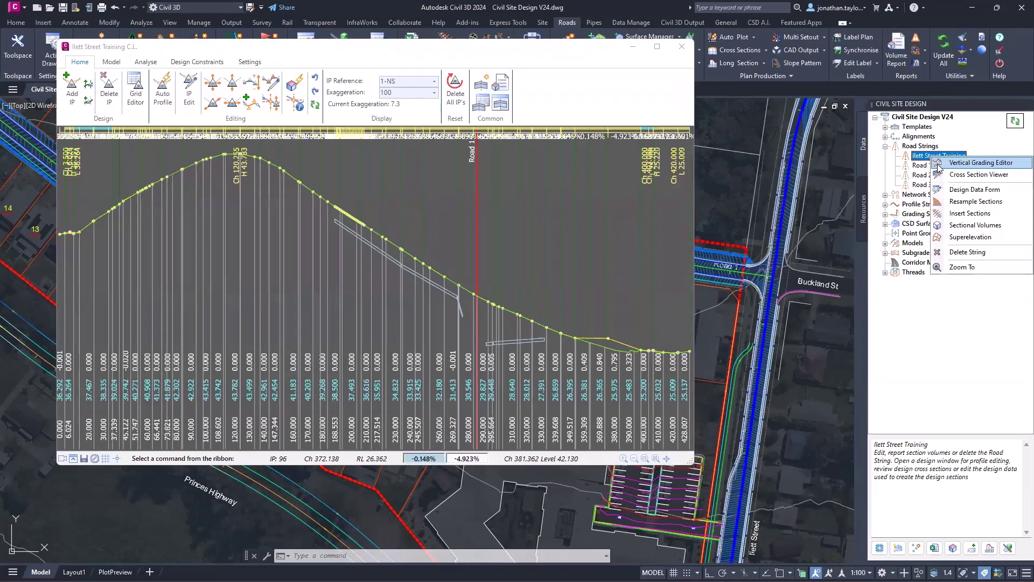
pyautogui.click(951, 191)
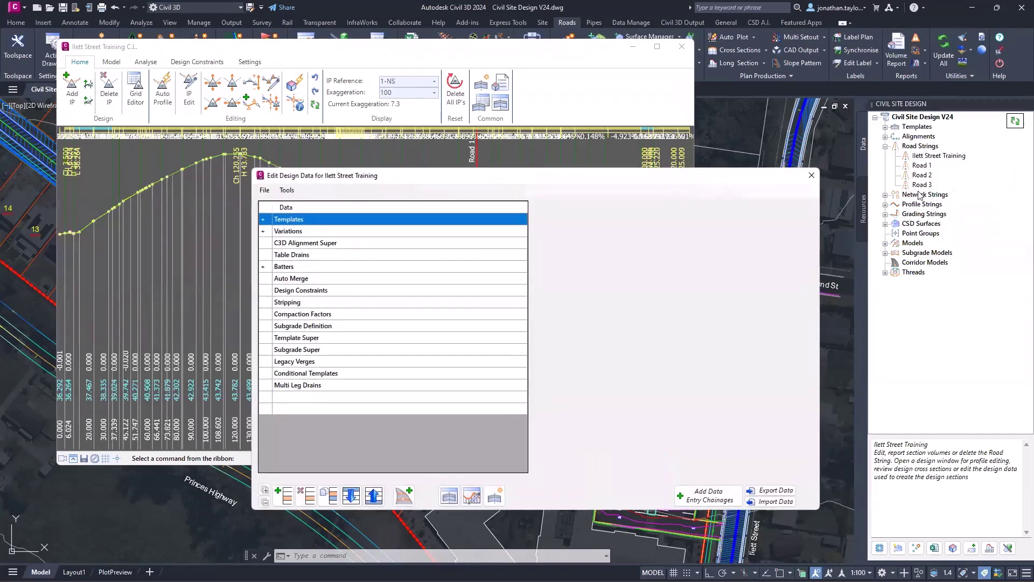
pyautogui.click(263, 231)
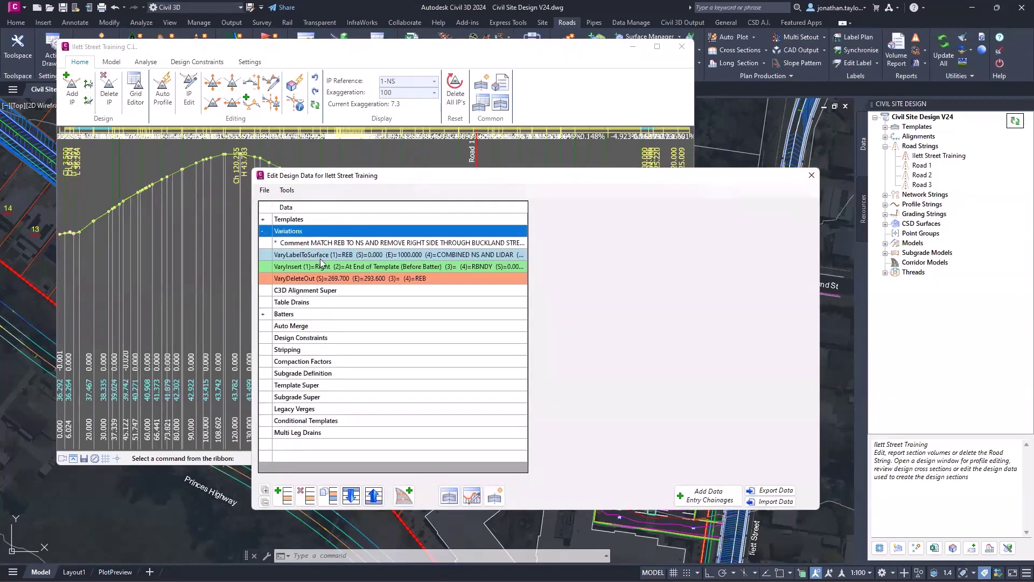
pyautogui.click(812, 178)
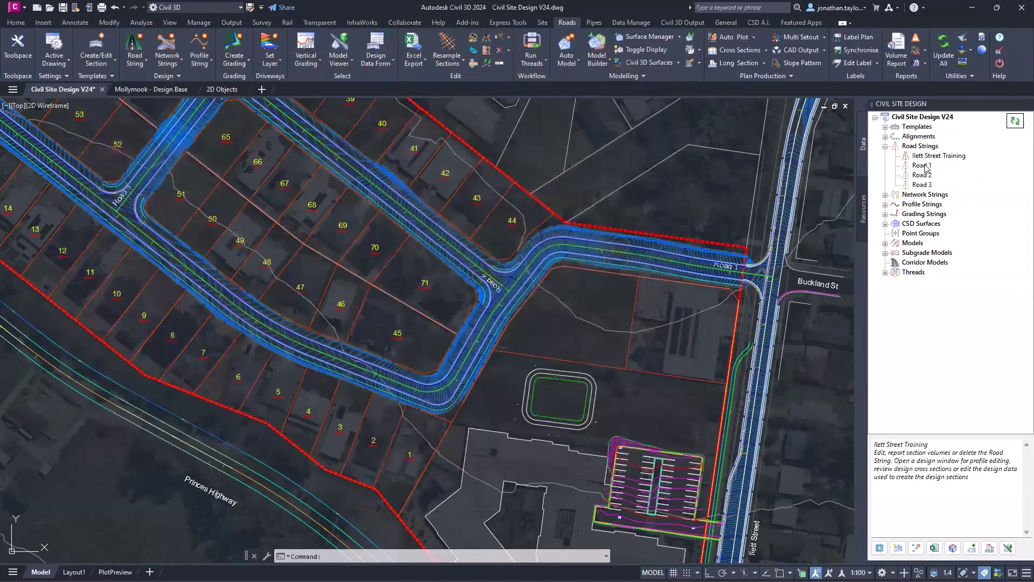
# Inspect the Road 1 cross section at chainage 0.000 in the Cross Section Viewer, and close the viewer.
pyautogui.rightClick(922, 165)
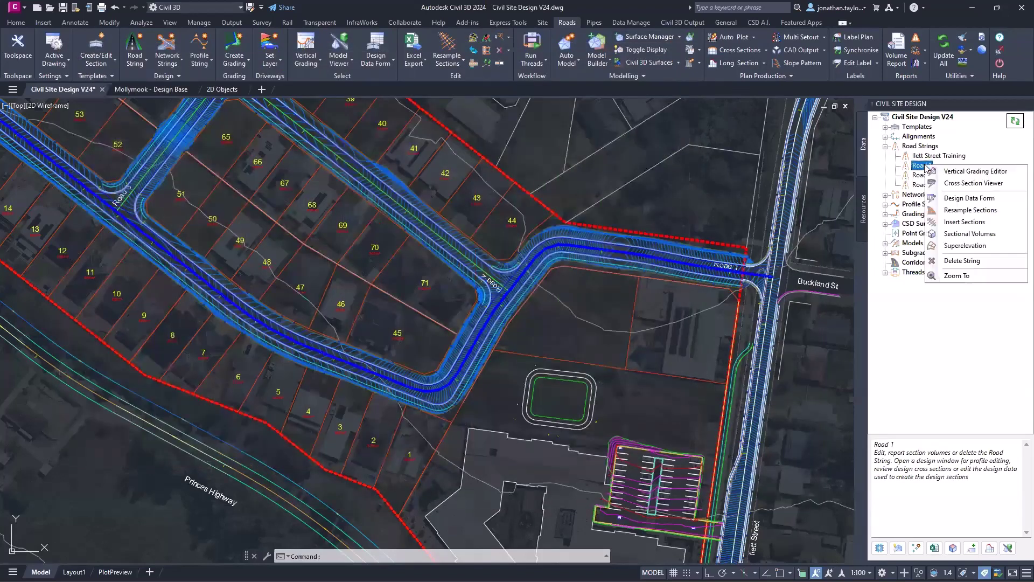
pyautogui.click(927, 193)
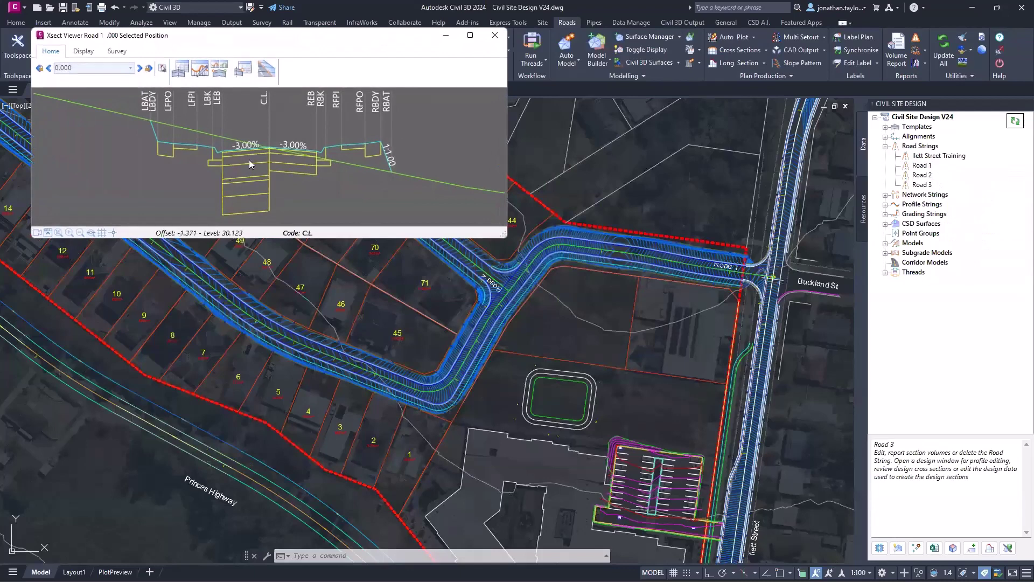
pyautogui.scroll(2, 249, 187)
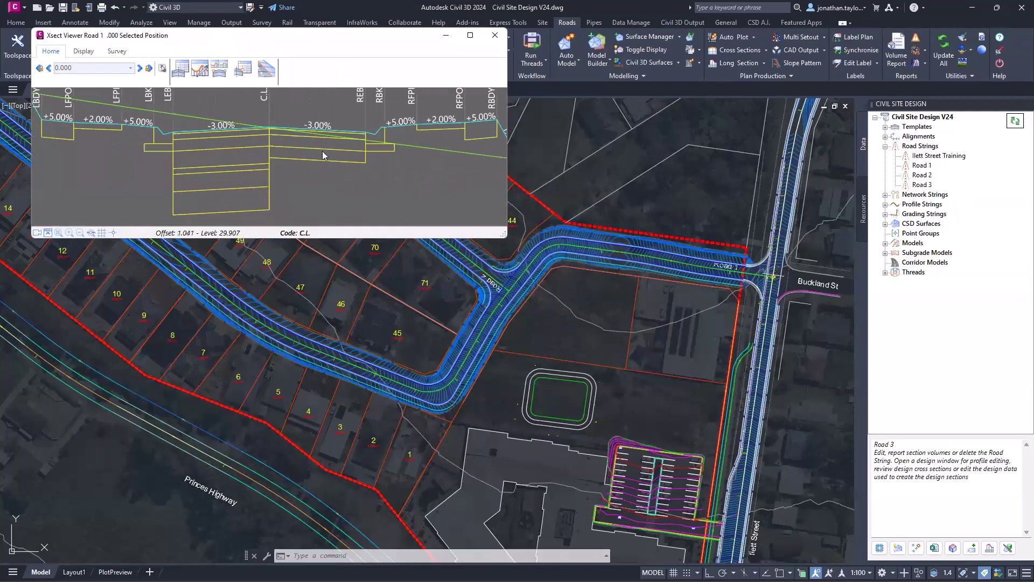
pyautogui.click(494, 36)
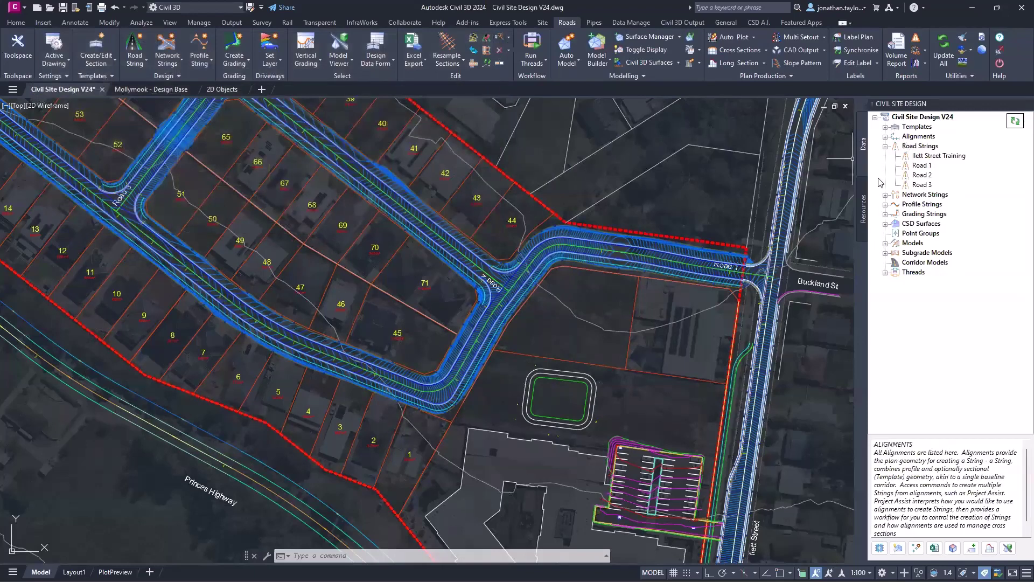
# Review the Road Strings commands without running one, and expand Network Strings to list its Kerb Returns.
pyautogui.rightClick(930, 150)
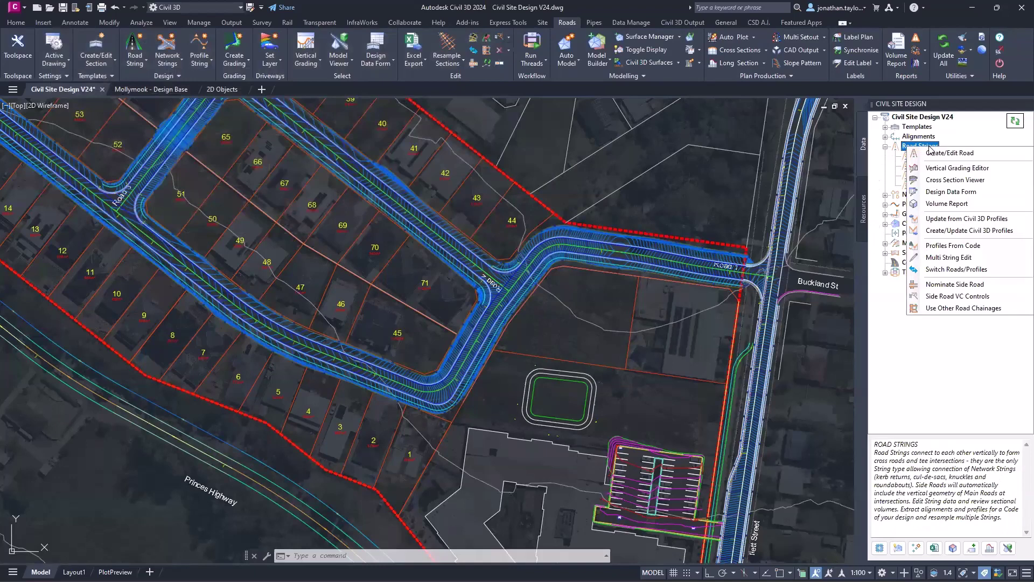
pyautogui.click(943, 112)
pyautogui.click(885, 195)
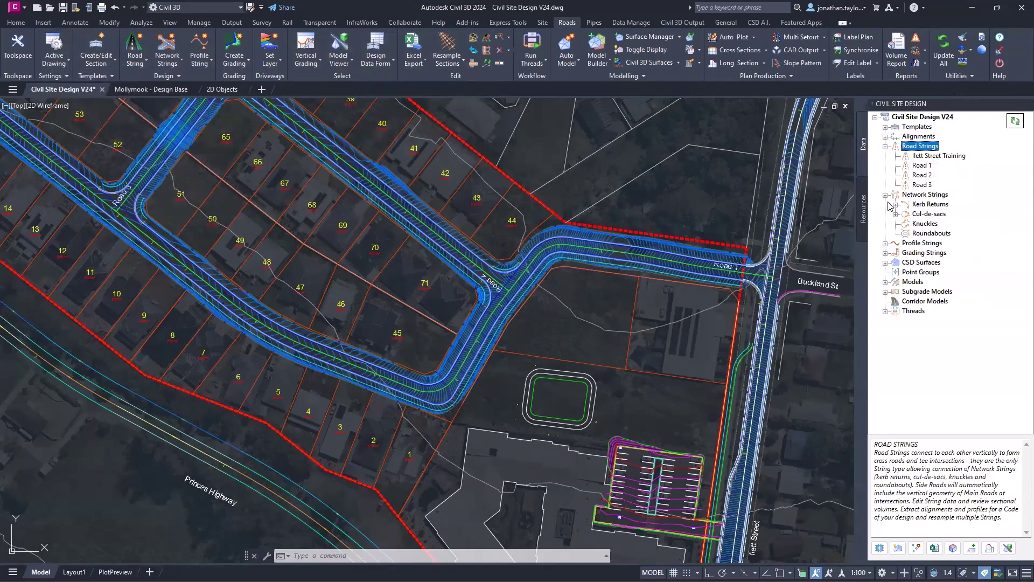
pyautogui.click(896, 204)
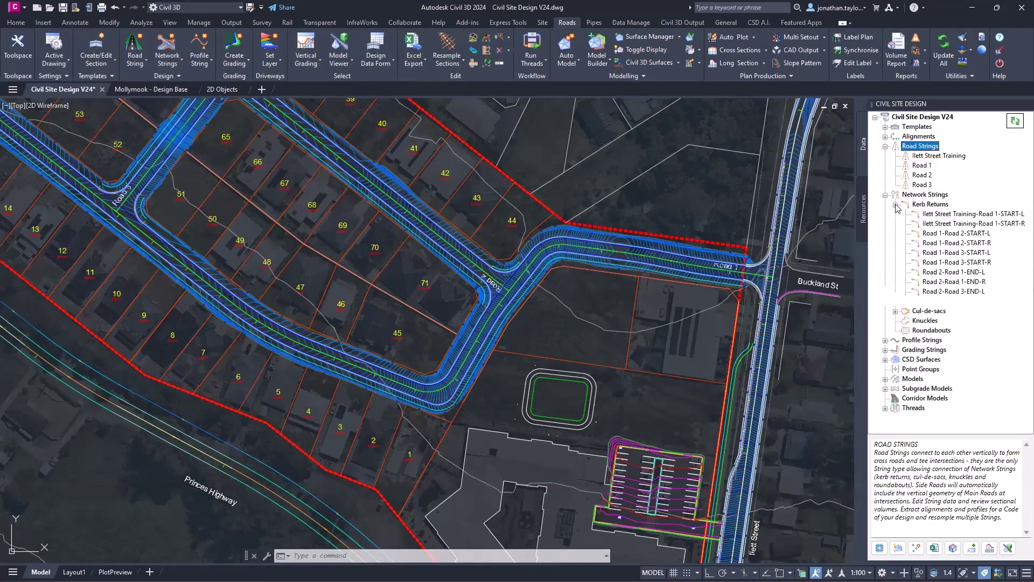
# Expand the Alignments collection and its Parametric Alignments group to examine the kerb return and cul-de-sac alignments, leaving Templates collapsed.
pyautogui.click(885, 127)
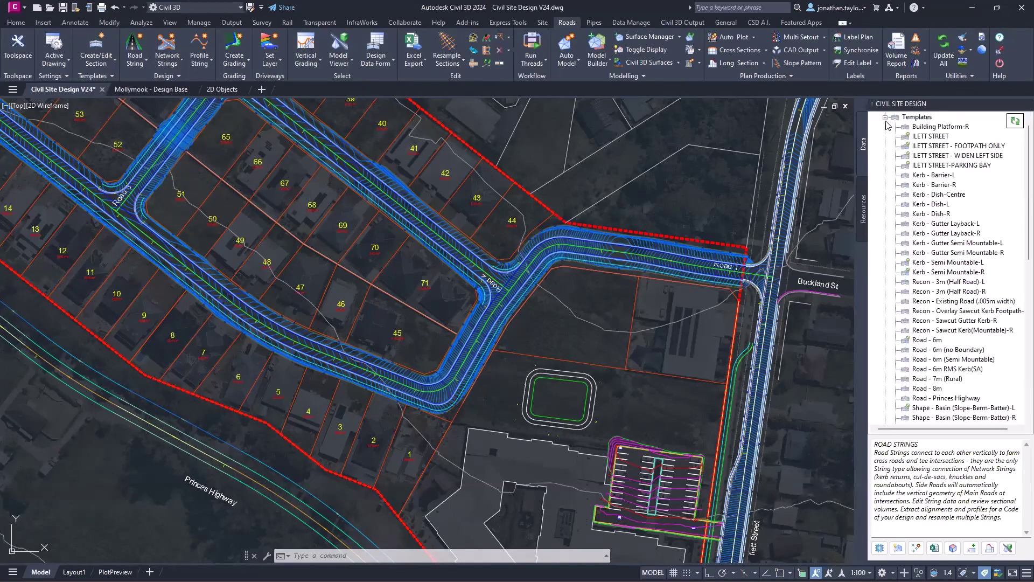
pyautogui.click(885, 117)
pyautogui.click(885, 137)
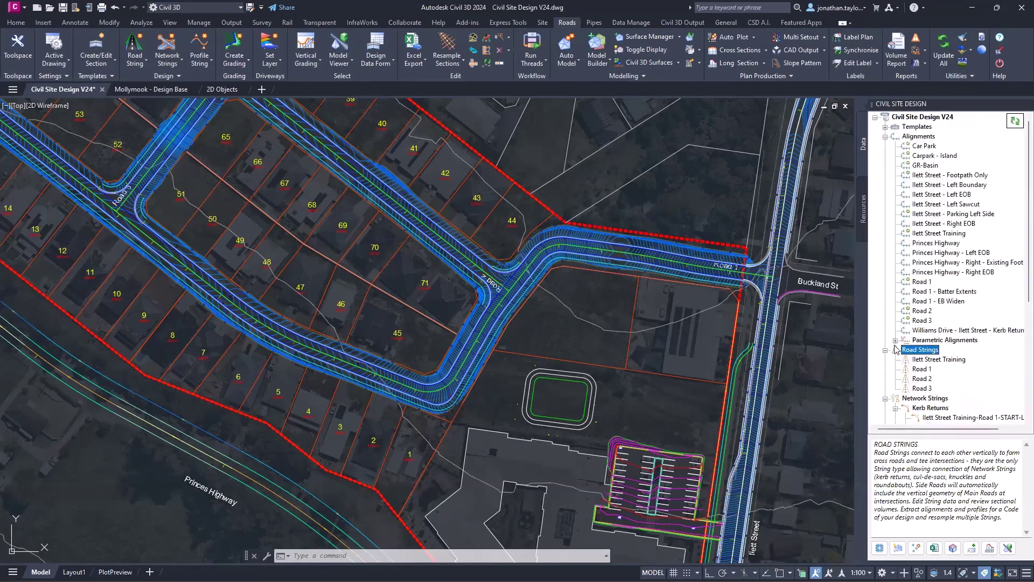
pyautogui.click(896, 341)
pyautogui.scroll(-3, 936, 259)
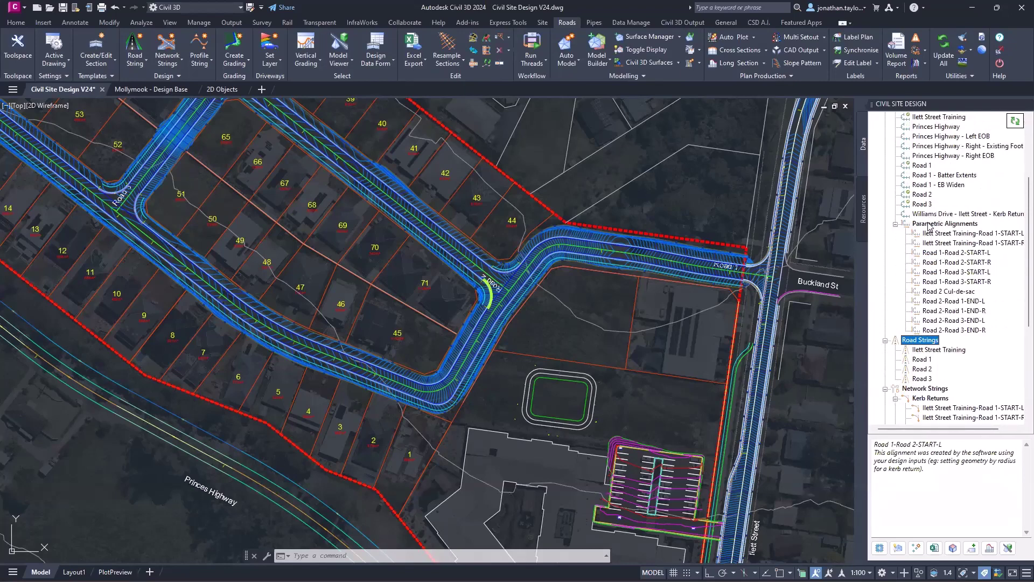
# Examine the individual parametric alignments and kerb return strings in the tree, locating each one in the drawing.
pyautogui.moveTo(929, 228)
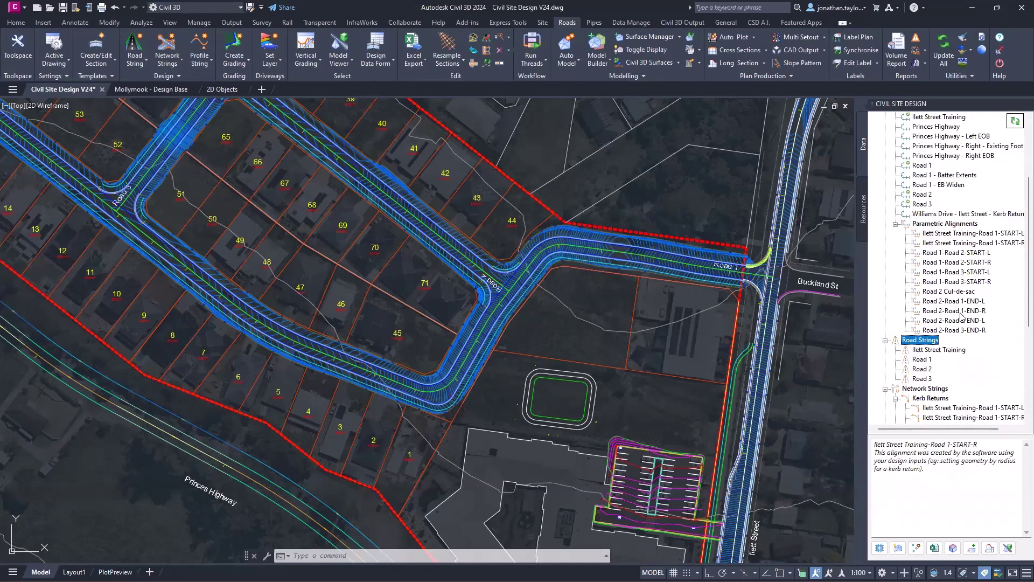
pyautogui.moveTo(967, 274)
pyautogui.moveTo(942, 160)
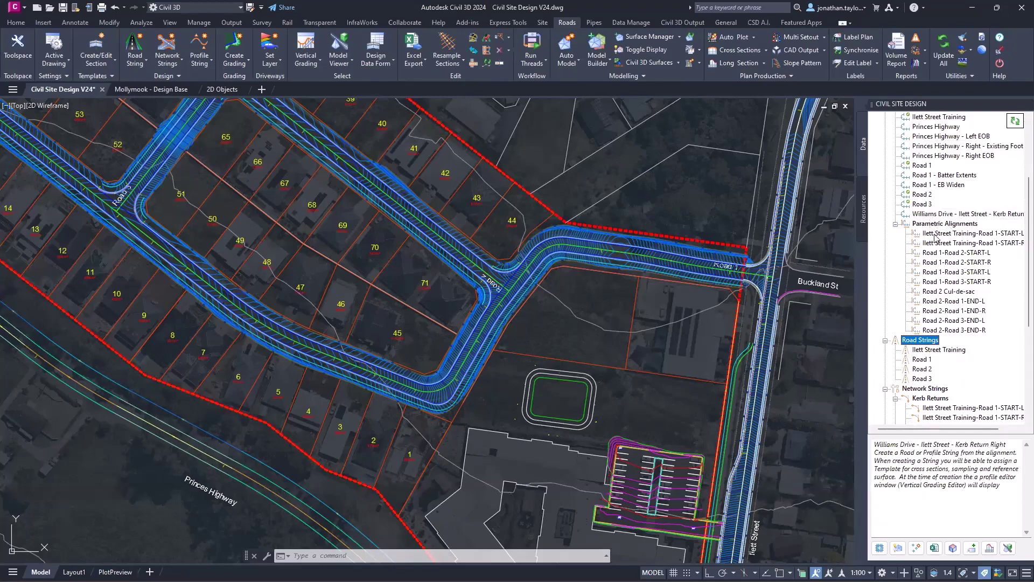
pyautogui.scroll(-3, 934, 238)
pyautogui.scroll(-3, 935, 237)
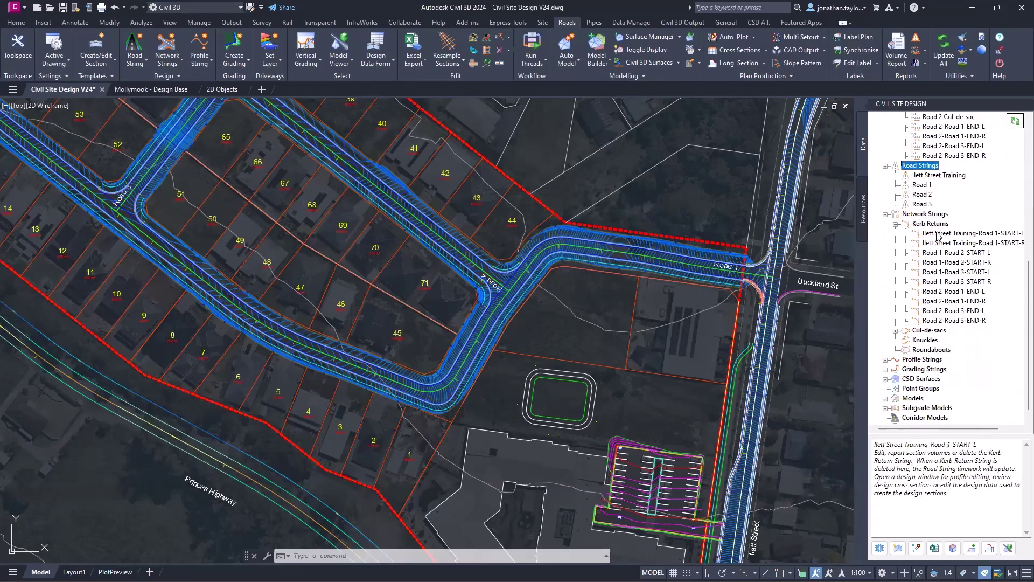
pyautogui.moveTo(950, 252)
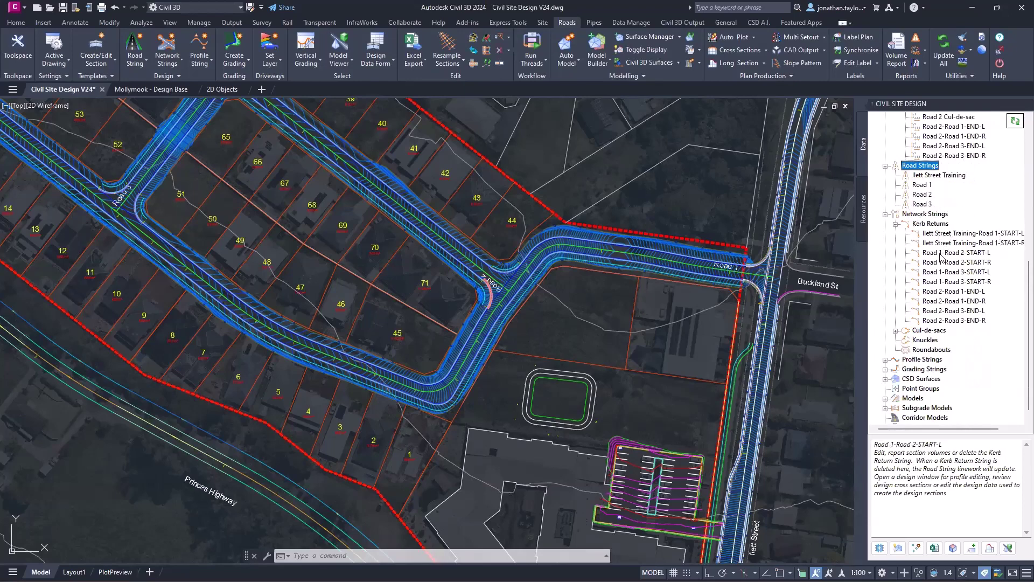
# Expand the Cul-de-sacs group, open Road 2 Cul-de-sac for editing to review its geometry settings, and close the dialog.
pyautogui.click(895, 330)
pyautogui.click(946, 340)
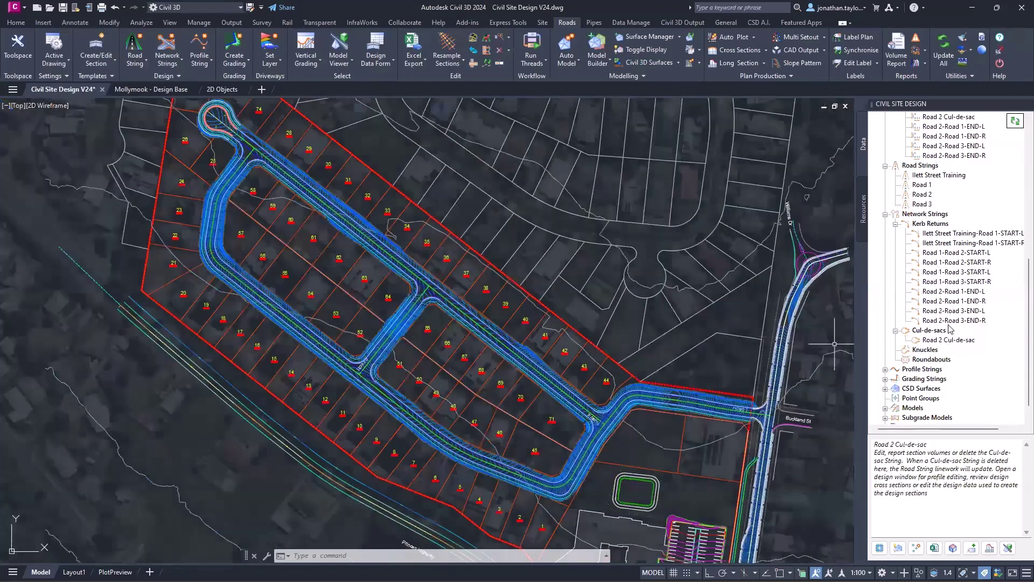
pyautogui.rightClick(948, 340)
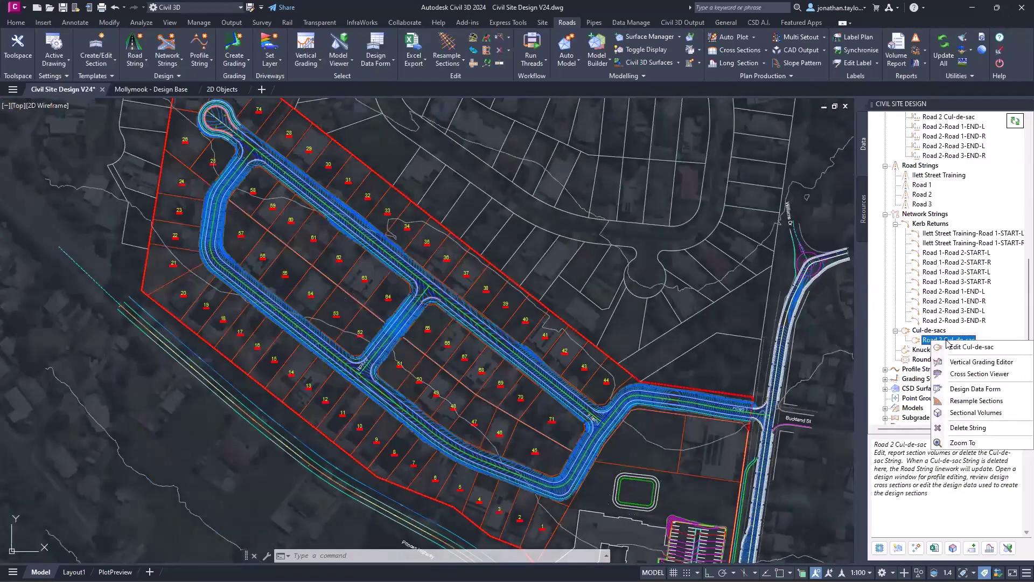
pyautogui.press('Escape')
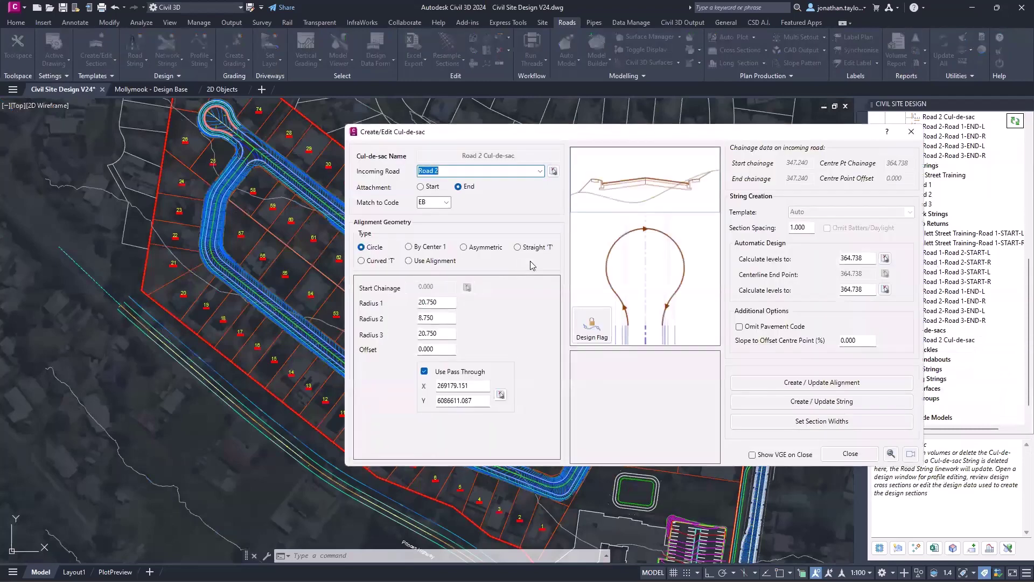
pyautogui.click(911, 132)
# Collapse the Alignments, Road Strings and Network Strings collections, and expand Profile Strings to list its strings.
pyautogui.click(885, 136)
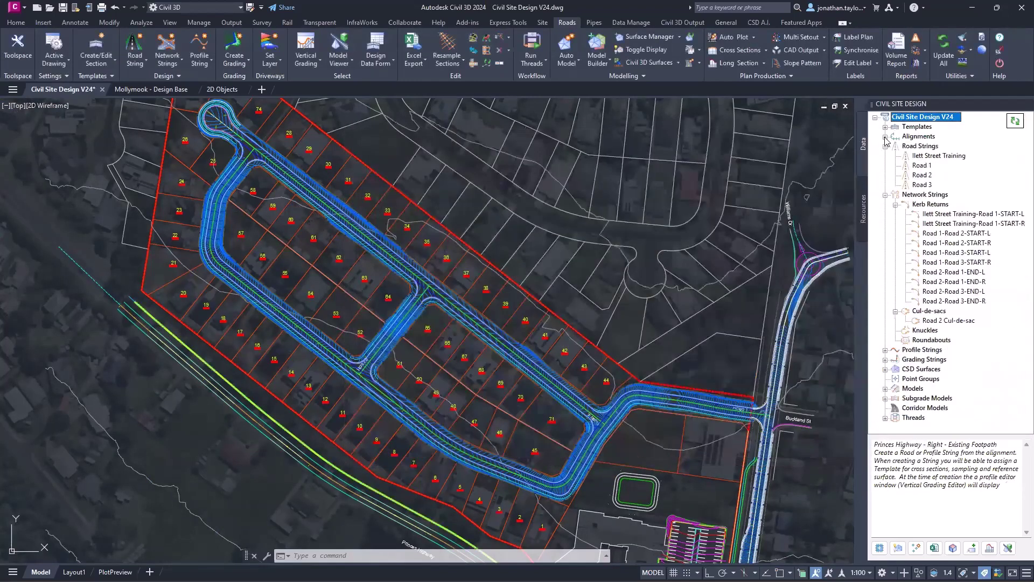
pyautogui.click(885, 146)
pyautogui.click(885, 156)
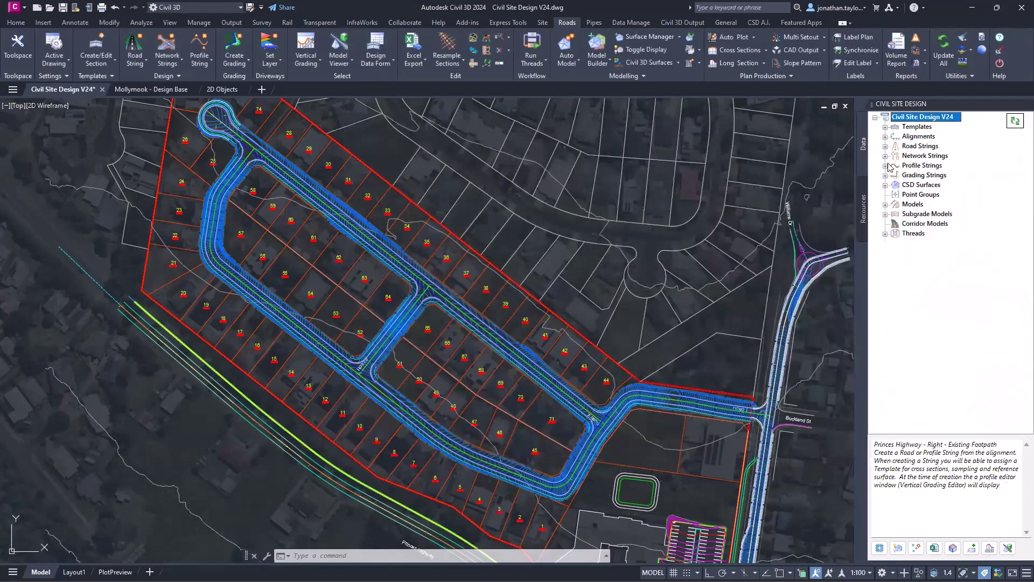
pyautogui.click(885, 166)
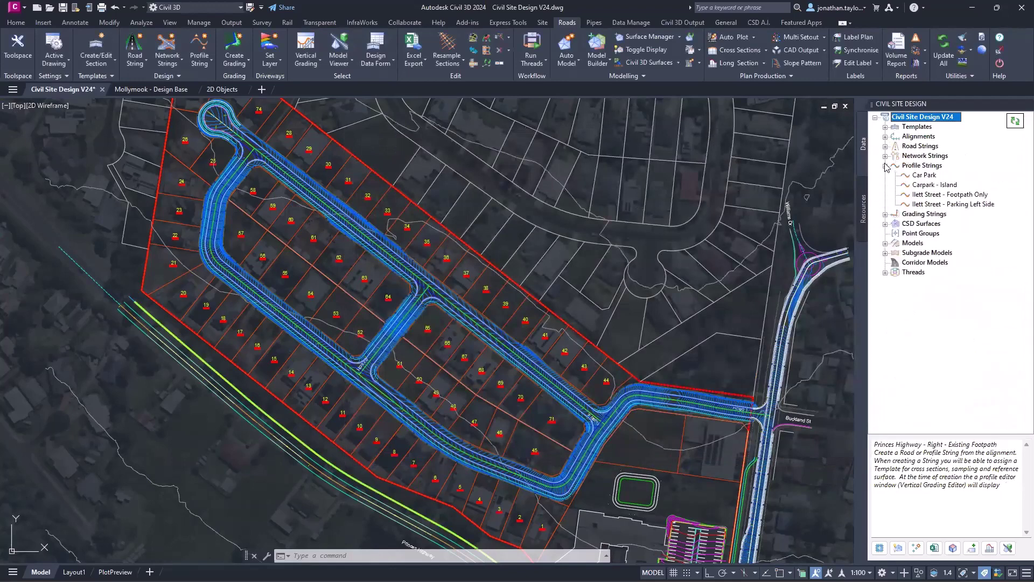
# Expand Grading Strings, open GR-Basin with Edit Grading to review its Basic Settings, and close the Grading window.
pyautogui.click(885, 214)
pyautogui.rightClick(922, 223)
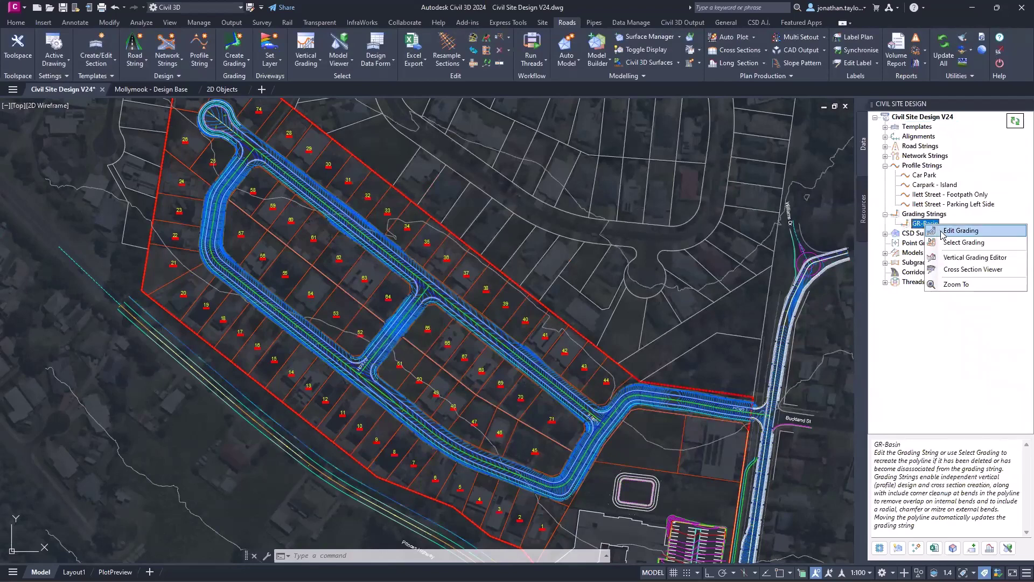
pyautogui.click(942, 229)
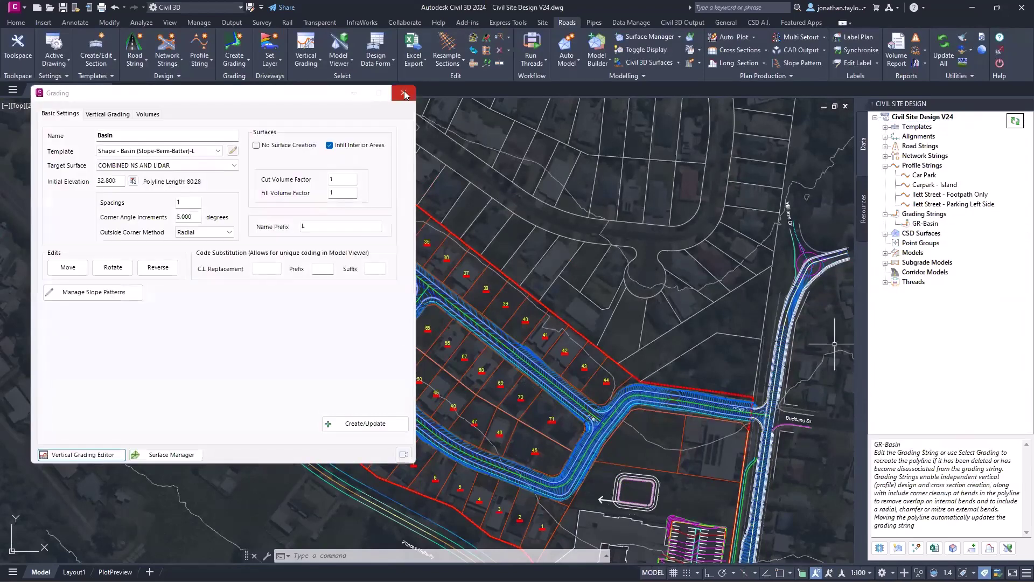
pyautogui.click(405, 94)
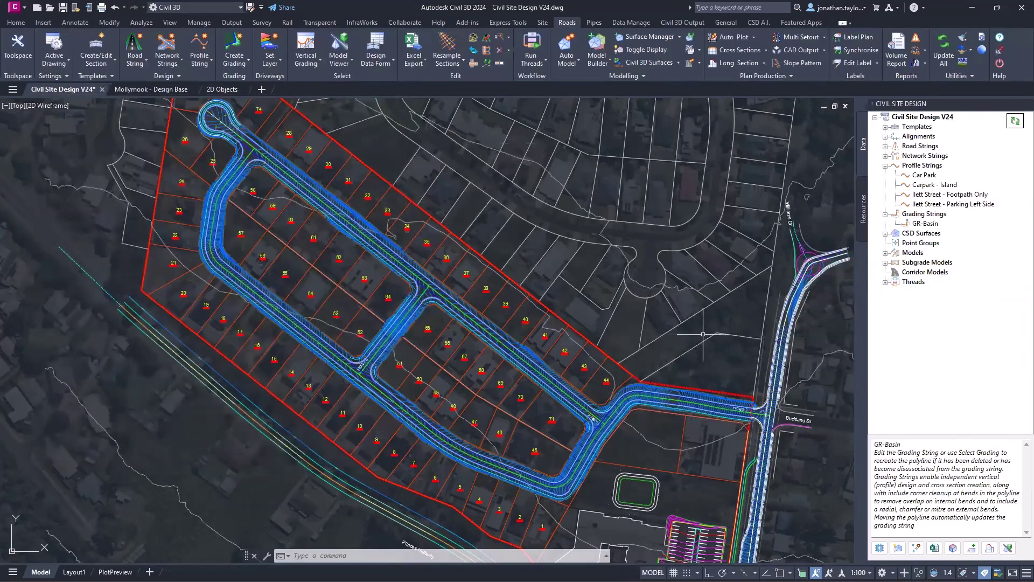
pyautogui.moveTo(694, 316); pyautogui.dragTo(680, 278, button='middle')
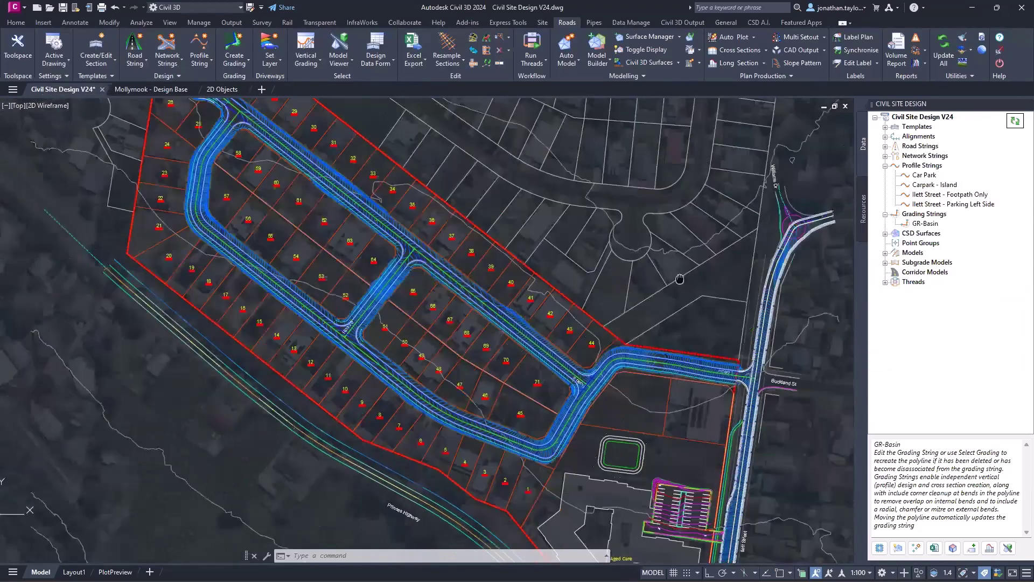
pyautogui.scroll(1, 680, 278)
pyautogui.scroll(1, 570, 306)
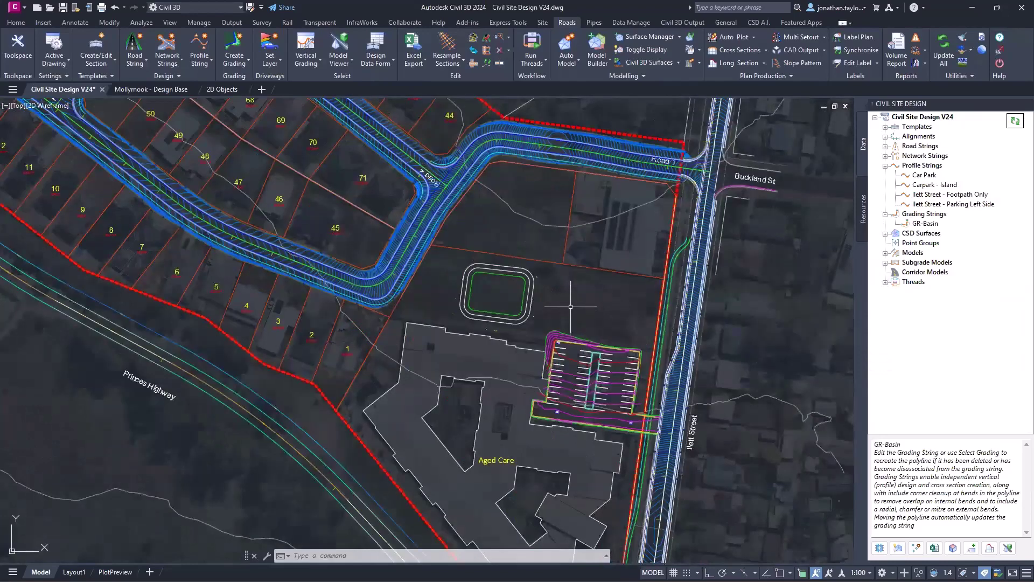
# Expand CSD Surfaces and its Models, Extended and Grading groups to examine the surfaces by source.
pyautogui.click(885, 234)
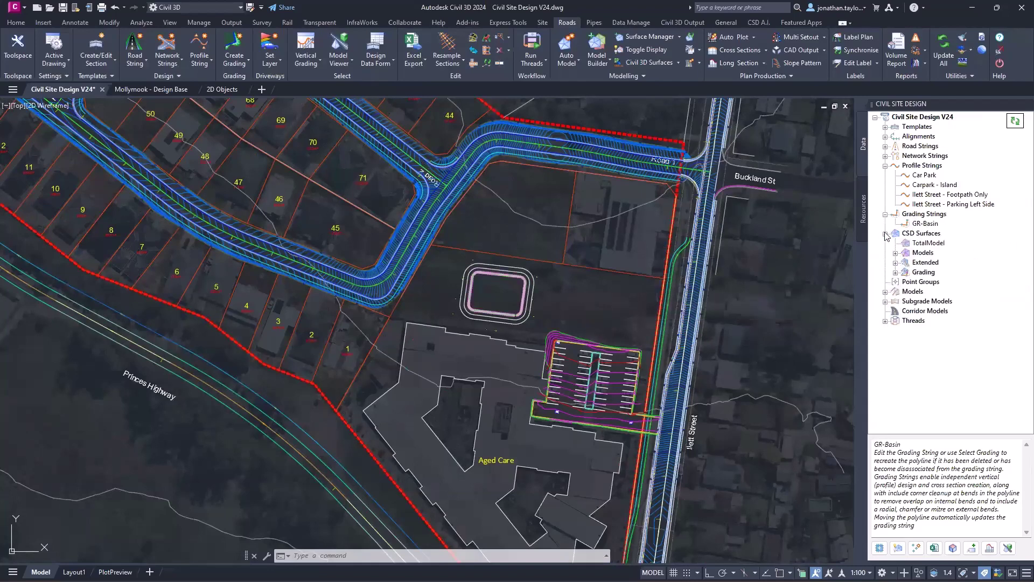
pyautogui.click(896, 272)
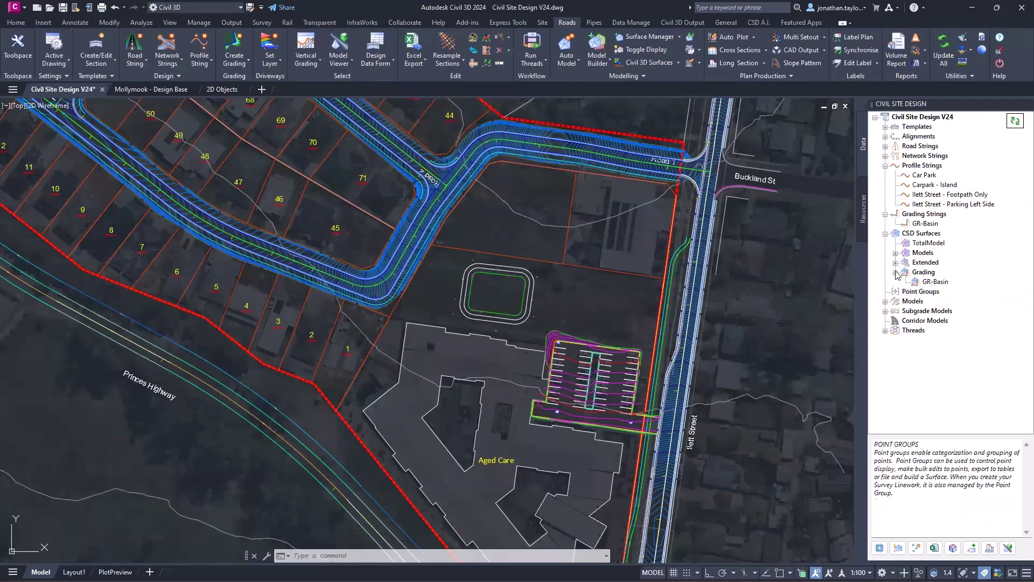
pyautogui.click(896, 263)
pyautogui.click(895, 252)
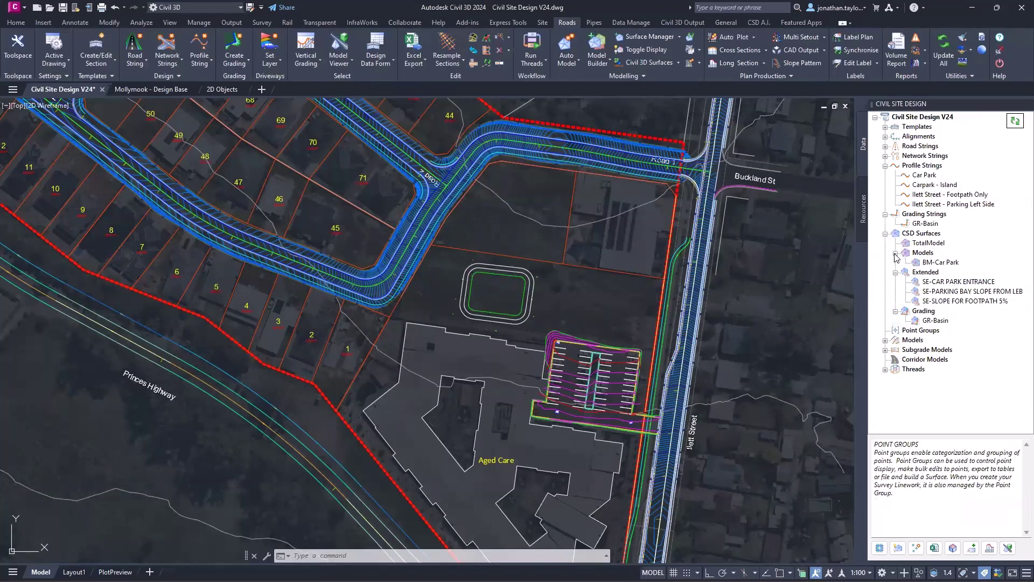
pyautogui.moveTo(936, 235)
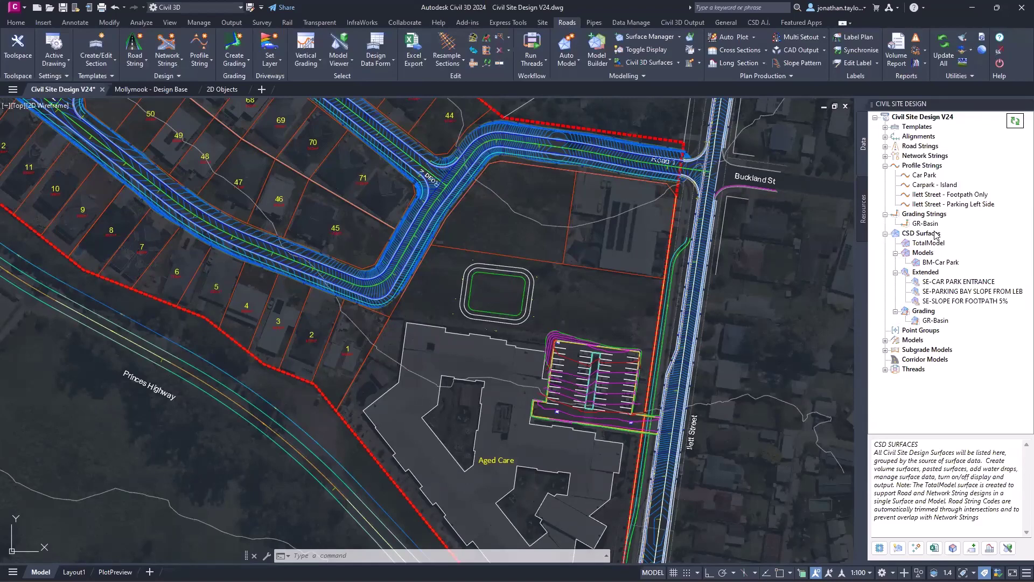
pyautogui.click(927, 266)
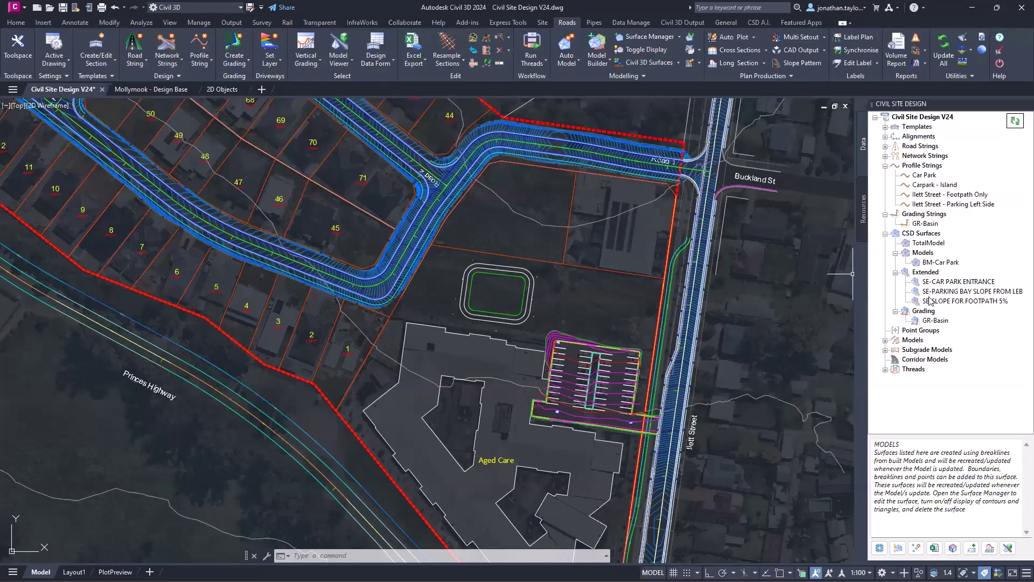
# Review the commands available for the TotalModel surface and for the CSD Surfaces collection without running any.
pyautogui.rightClick(930, 244)
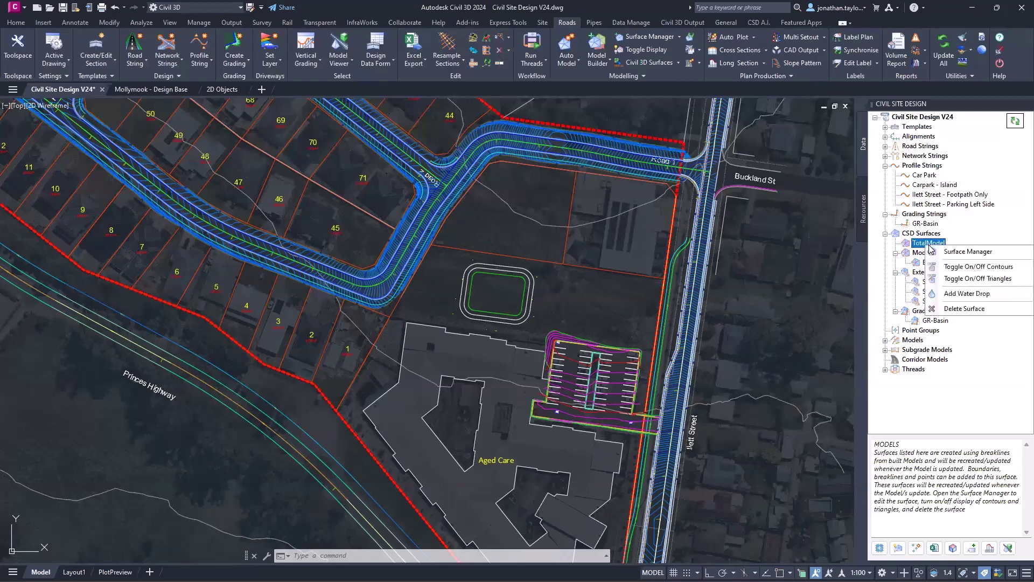
pyautogui.rightClick(919, 234)
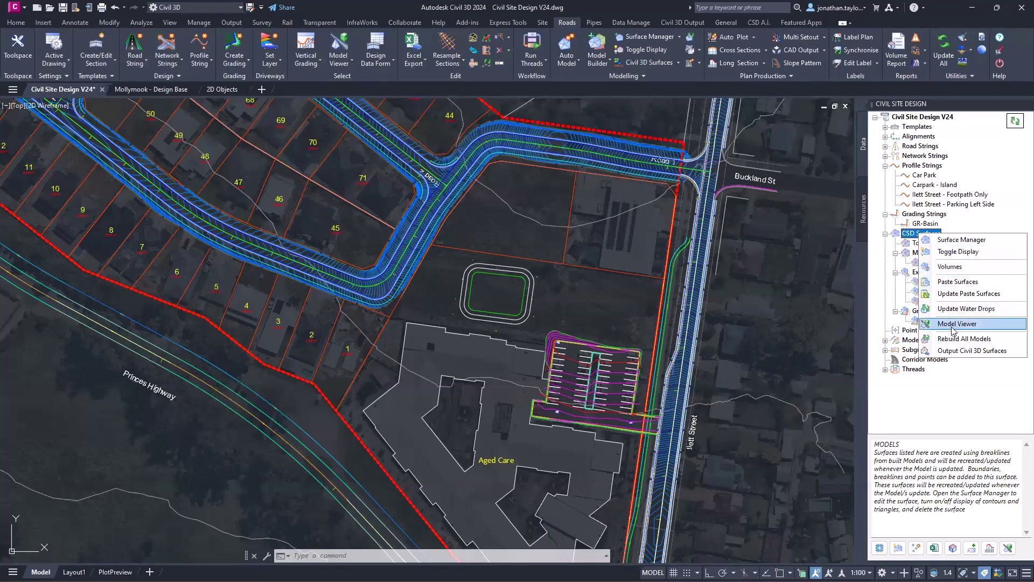
pyautogui.click(926, 243)
pyautogui.rightClick(928, 243)
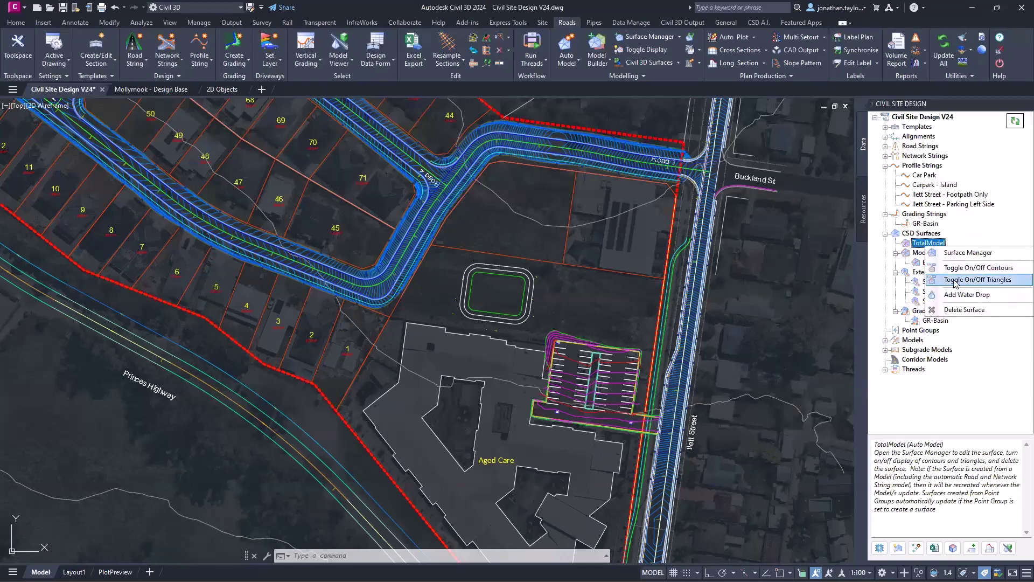
pyautogui.click(946, 284)
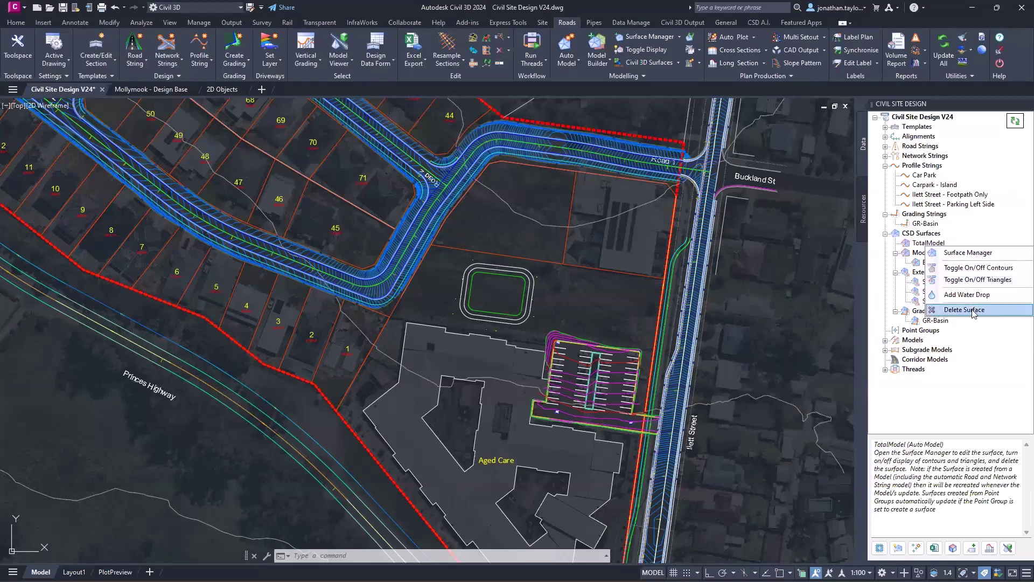
pyautogui.click(963, 269)
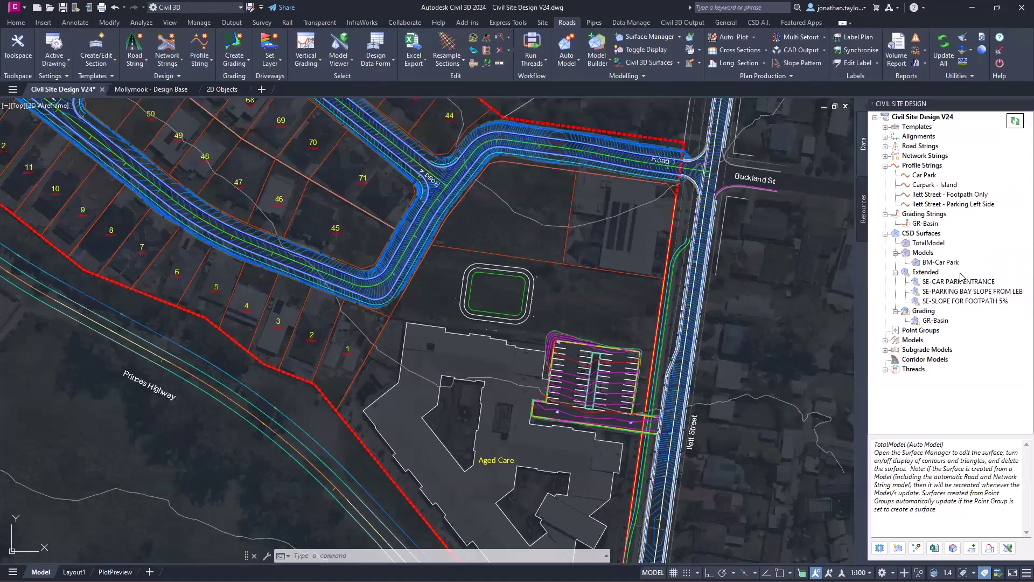
# Expand Models and its Surface Extend group, and review the commands available for the Models collection.
pyautogui.click(885, 340)
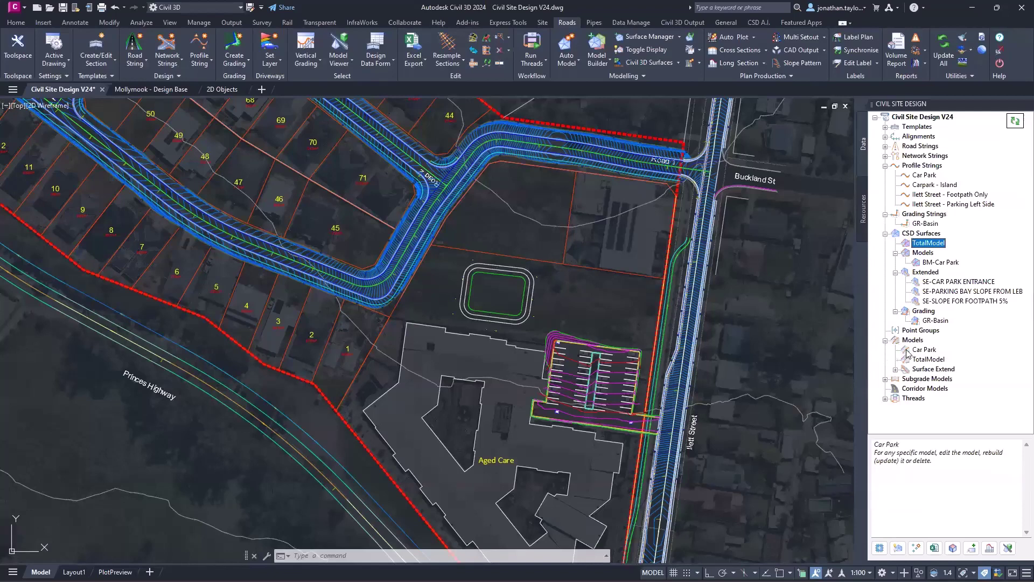
pyautogui.moveTo(909, 353)
pyautogui.click(894, 370)
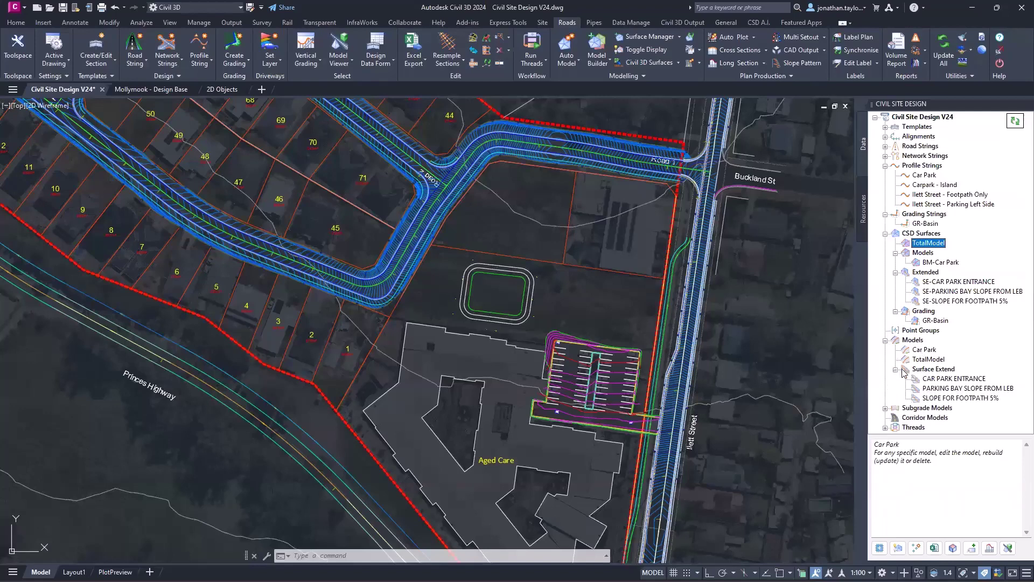
pyautogui.rightClick(917, 344)
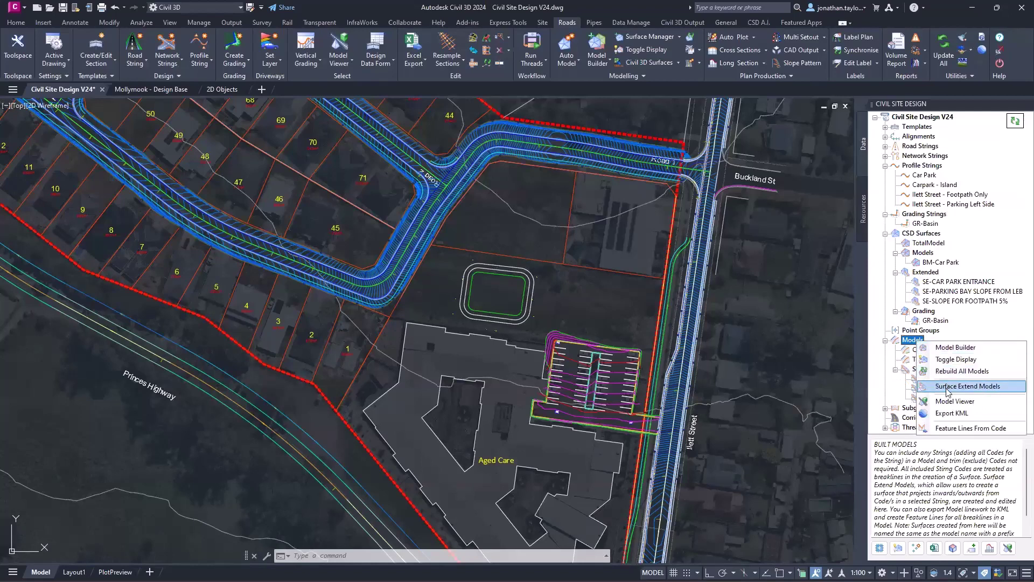
pyautogui.press('Escape')
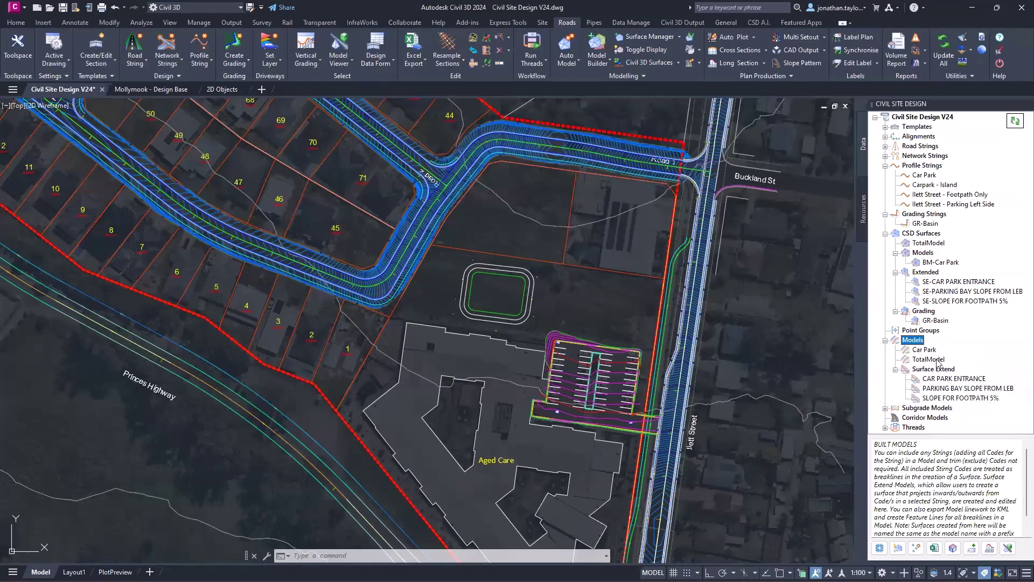
# Open the Car Park model with Edit Model, and close the model editor and the display settings dialog.
pyautogui.click(924, 349)
pyautogui.rightClick(927, 350)
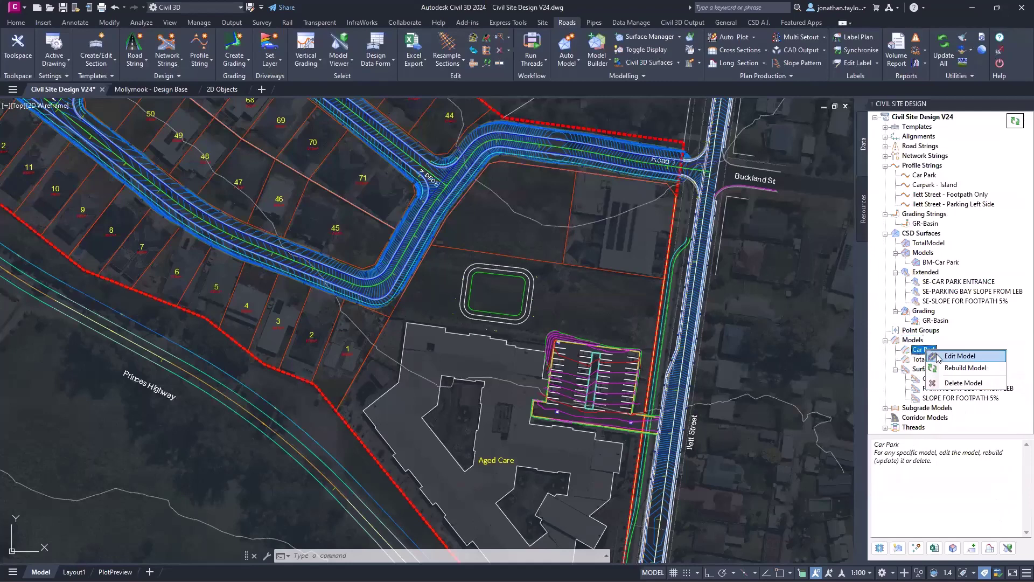
pyautogui.click(960, 356)
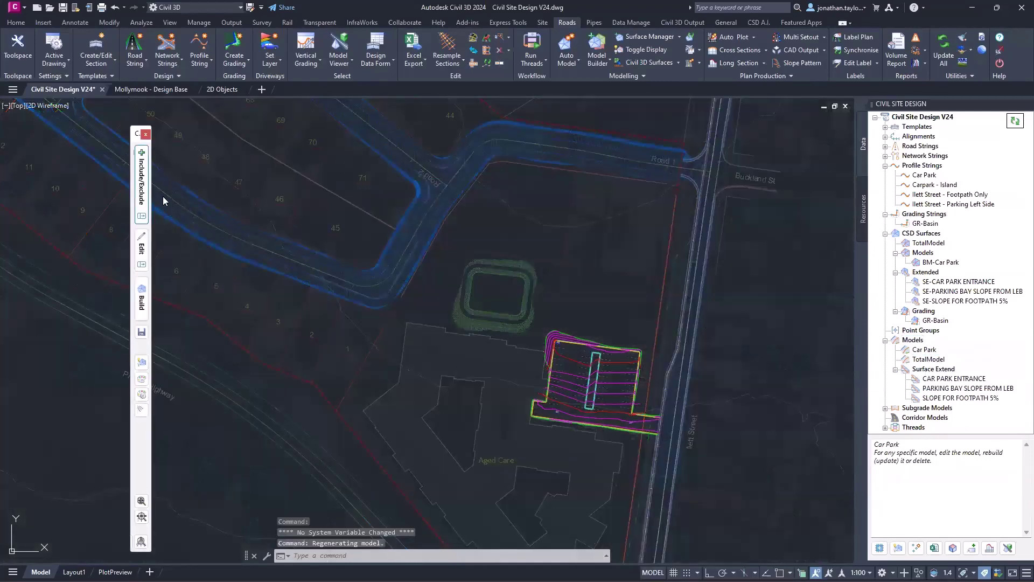
pyautogui.click(146, 134)
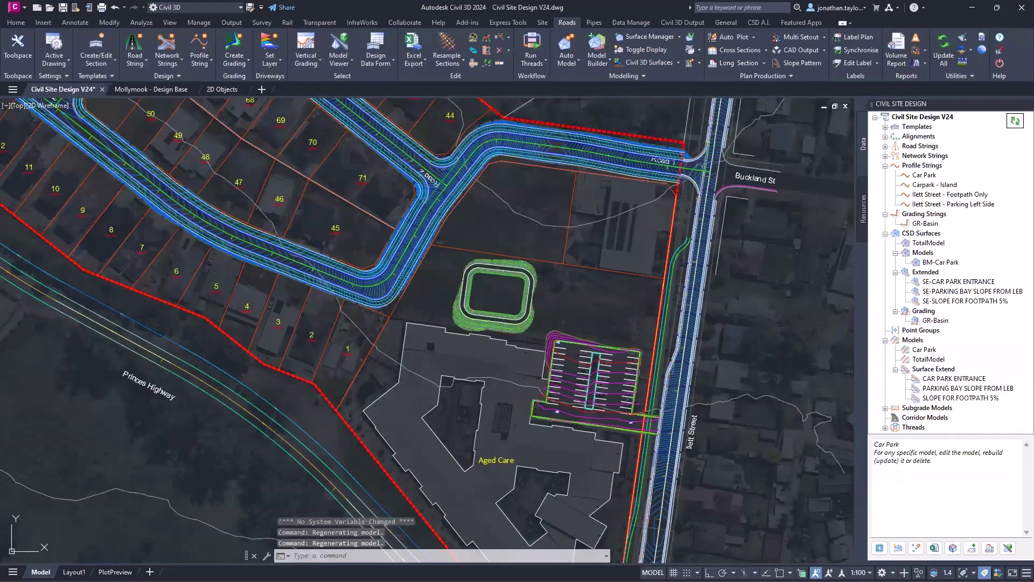
pyautogui.click(682, 155)
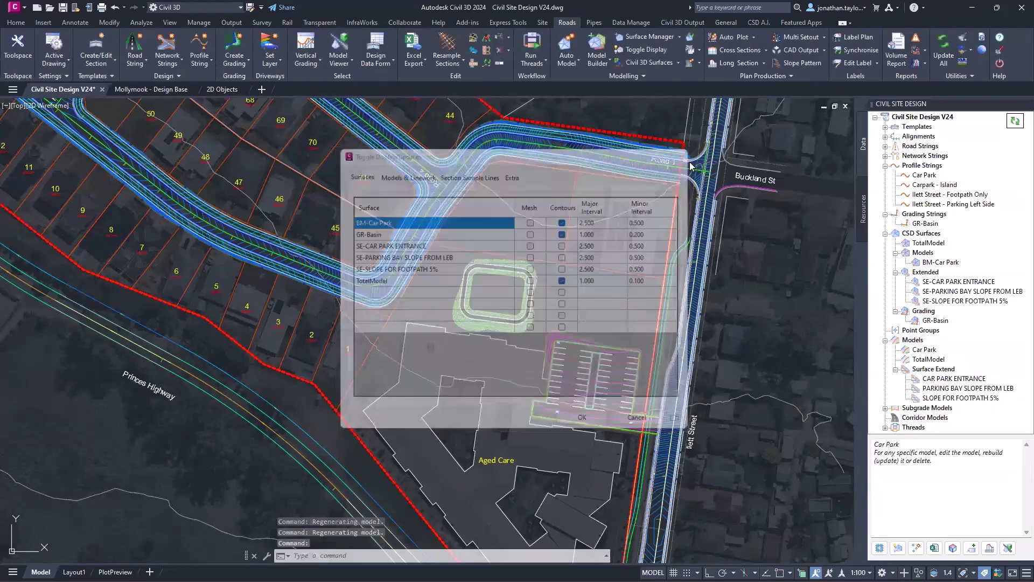
# Expand Subgrade Models and Threads to examine the subgrade models and the list of threads.
pyautogui.click(885, 408)
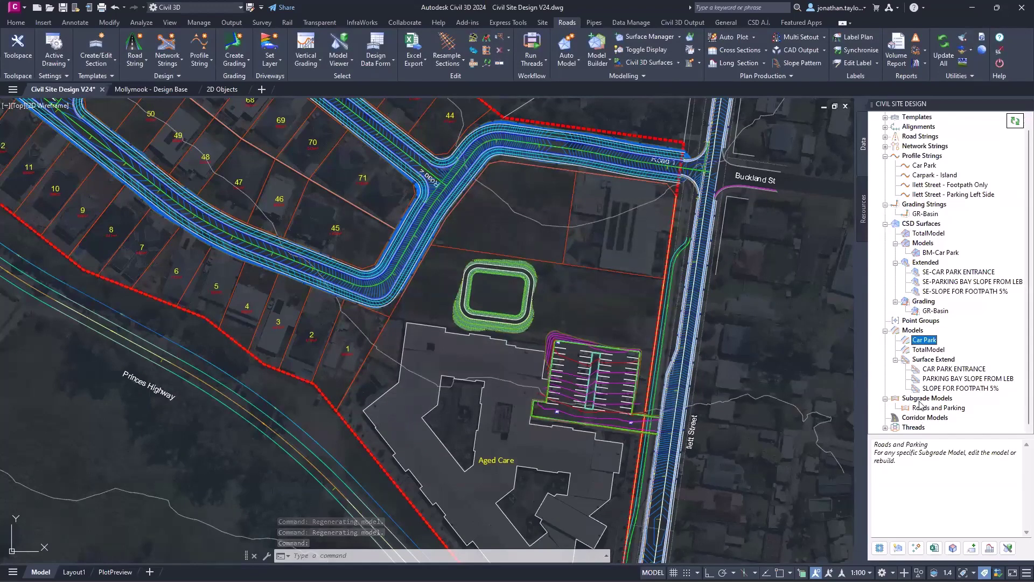
pyautogui.click(885, 428)
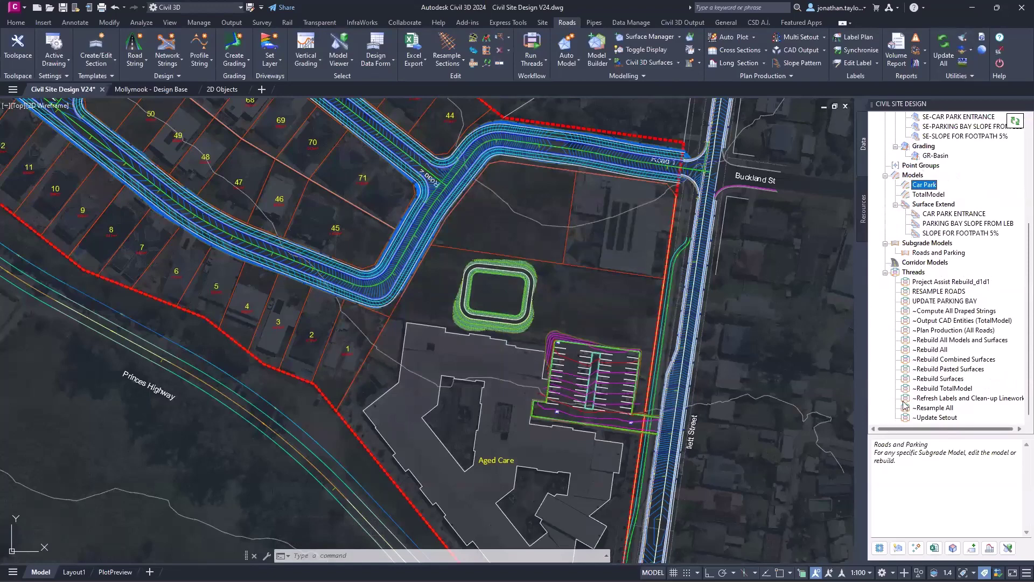
# Expand Road Strings, open the Cross Section Viewer for Ilett Street Training, review its section editing commands and close the viewer.
pyautogui.moveTo(930, 322)
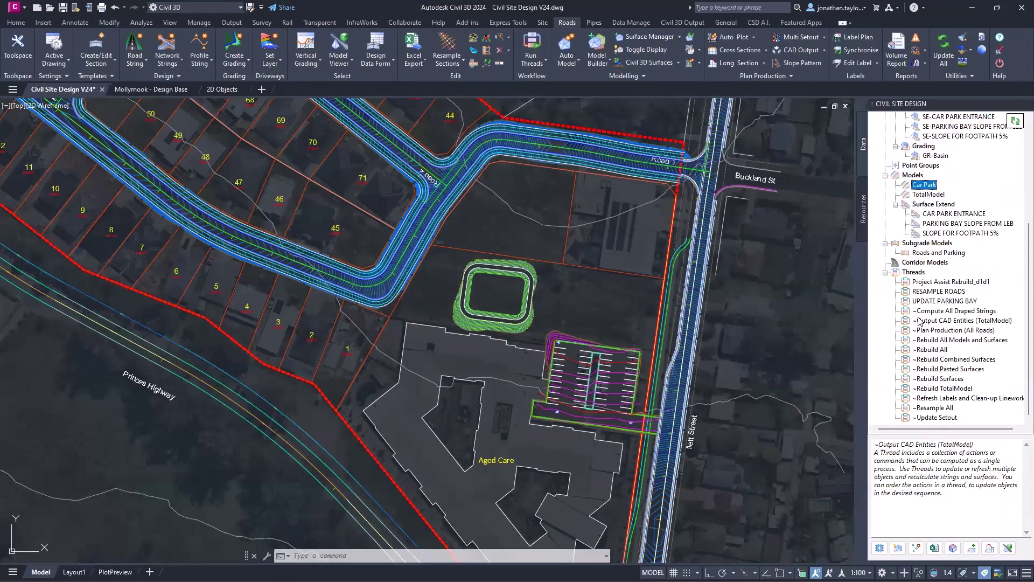
pyautogui.scroll(5, 945, 311)
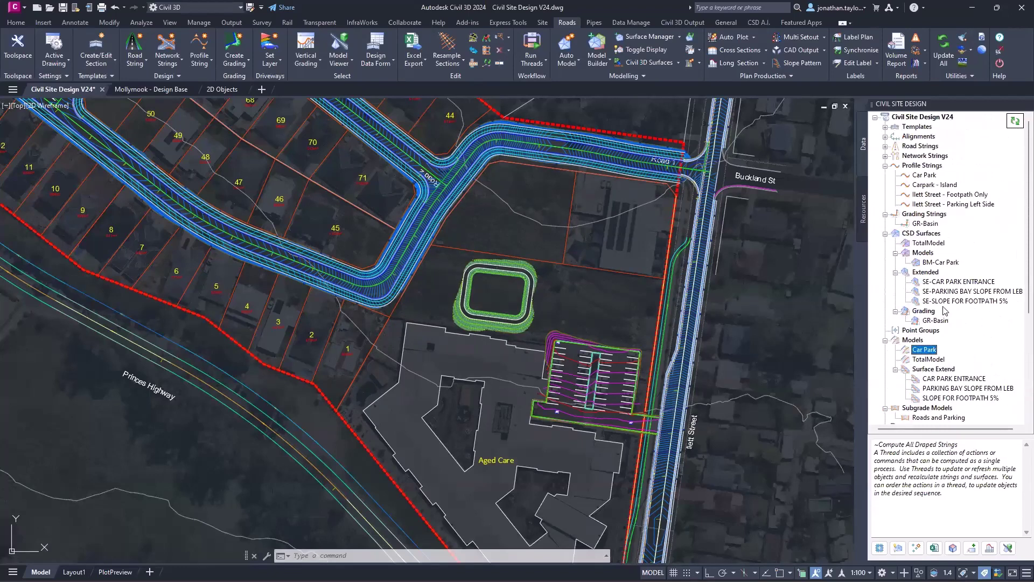
pyautogui.click(885, 146)
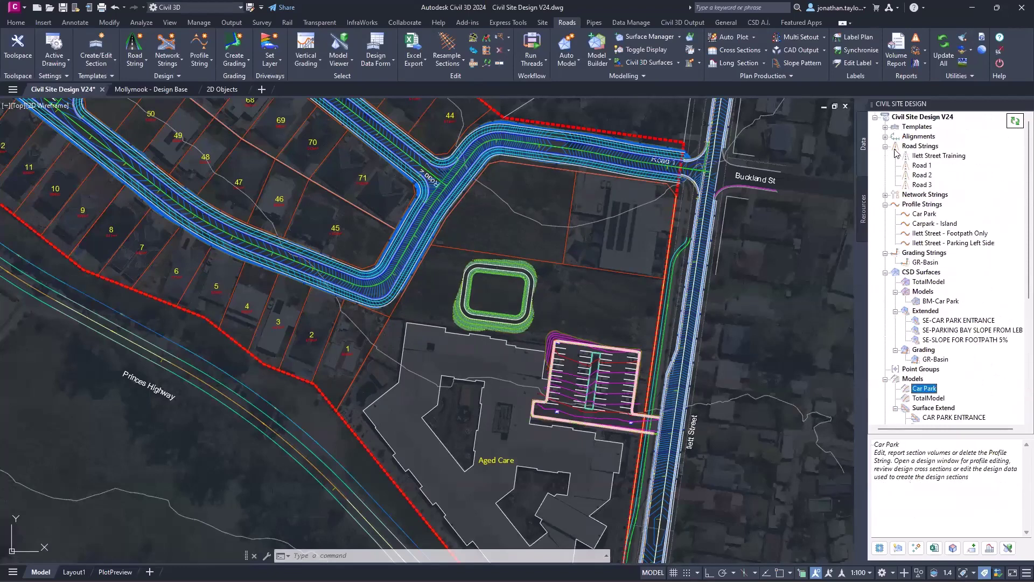
pyautogui.rightClick(931, 156)
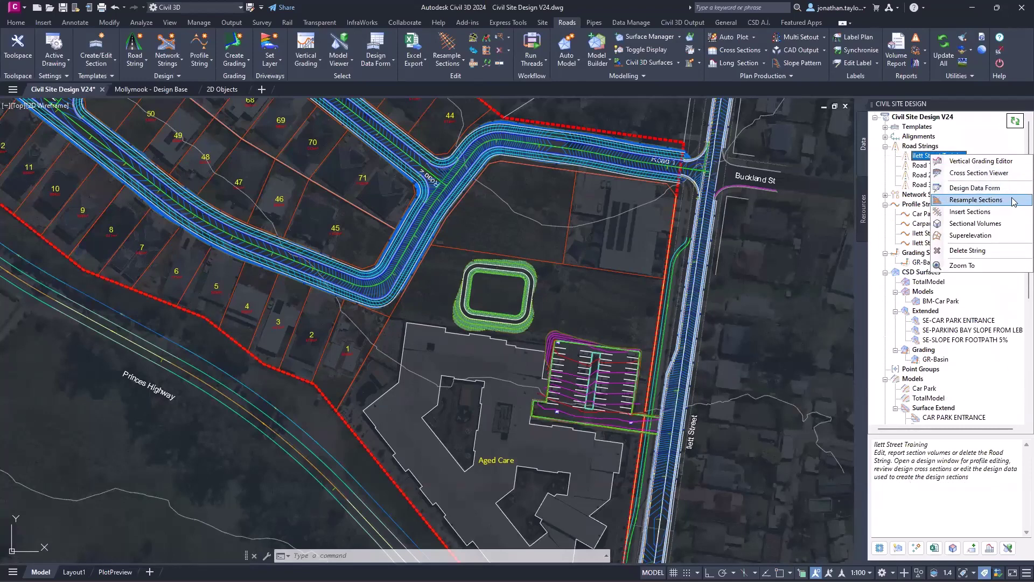
pyautogui.click(987, 173)
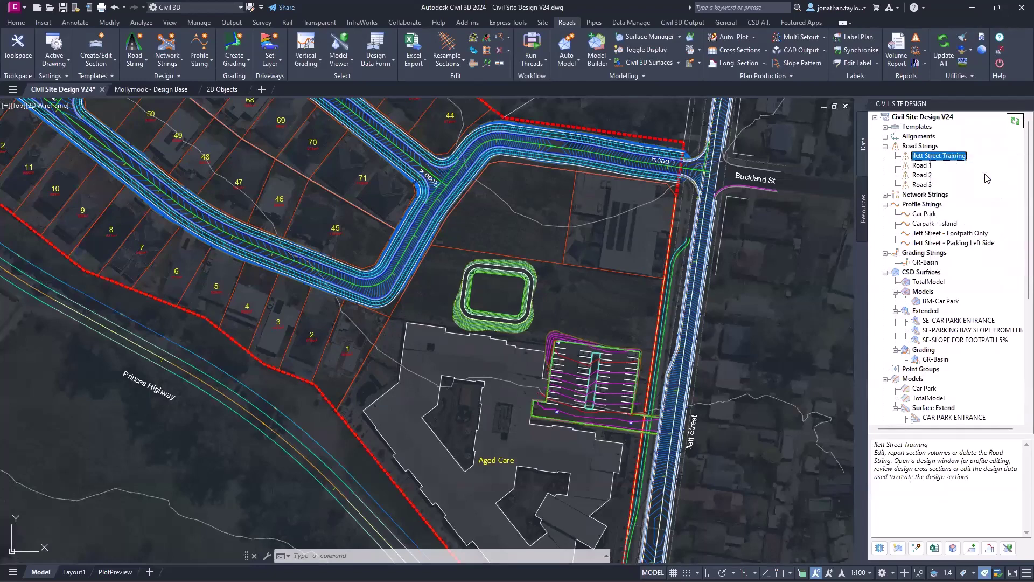
pyautogui.rightClick(373, 125)
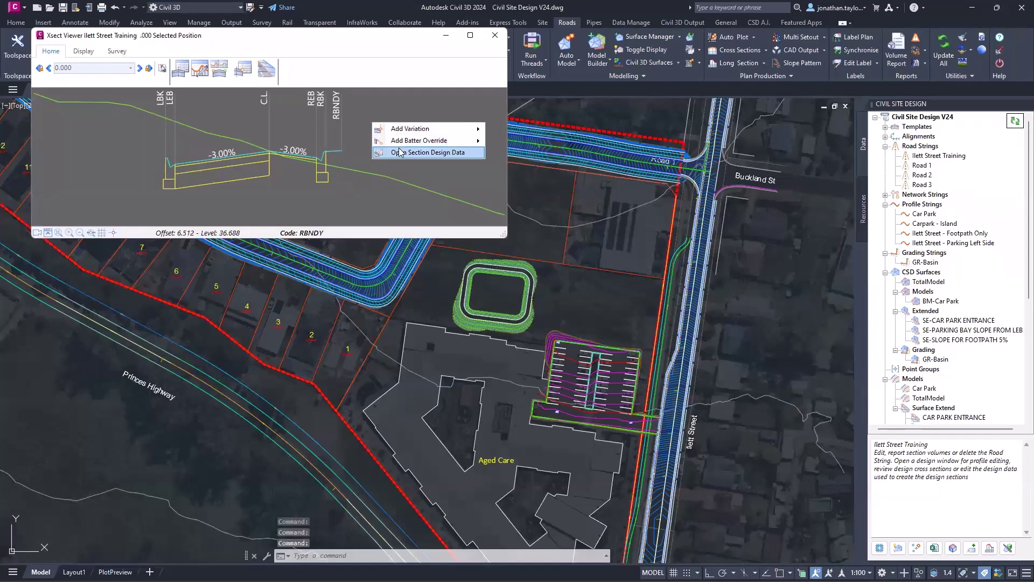
pyautogui.click(494, 37)
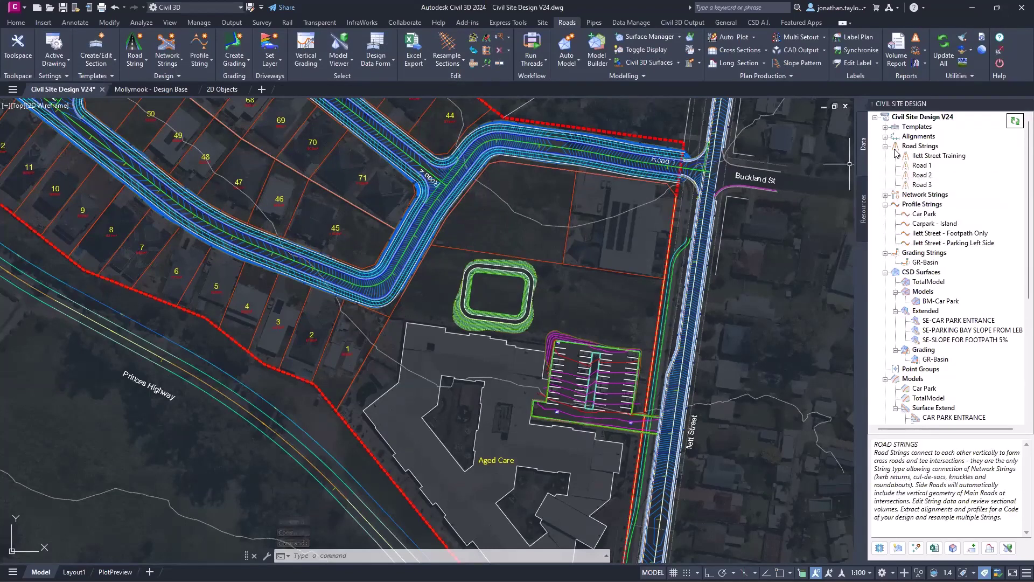
# Look over the Toolspace resources and the Toolspace feedback survey link, and return to the project data tree.
pyautogui.click(864, 204)
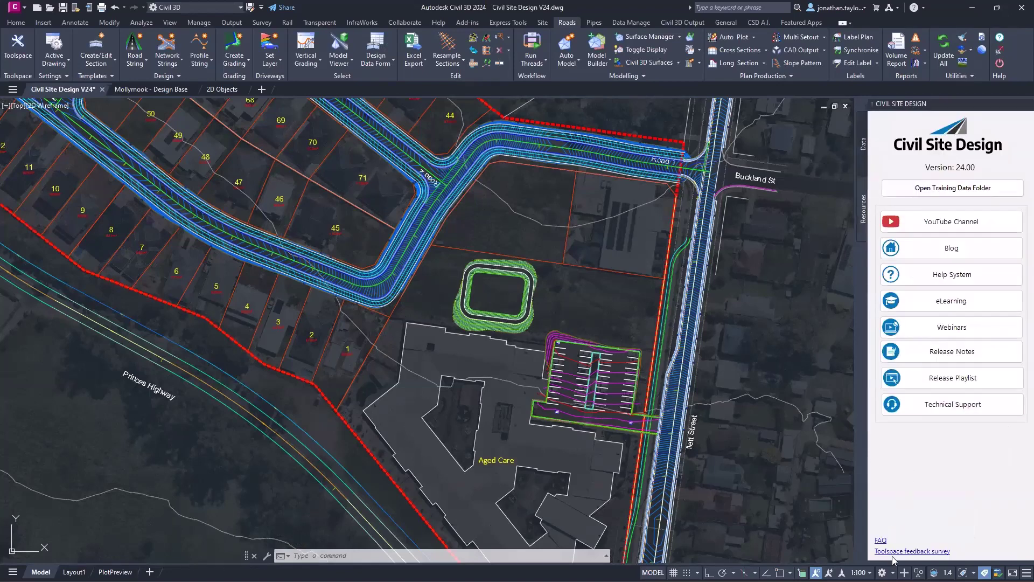
pyautogui.click(914, 551)
pyautogui.click(863, 141)
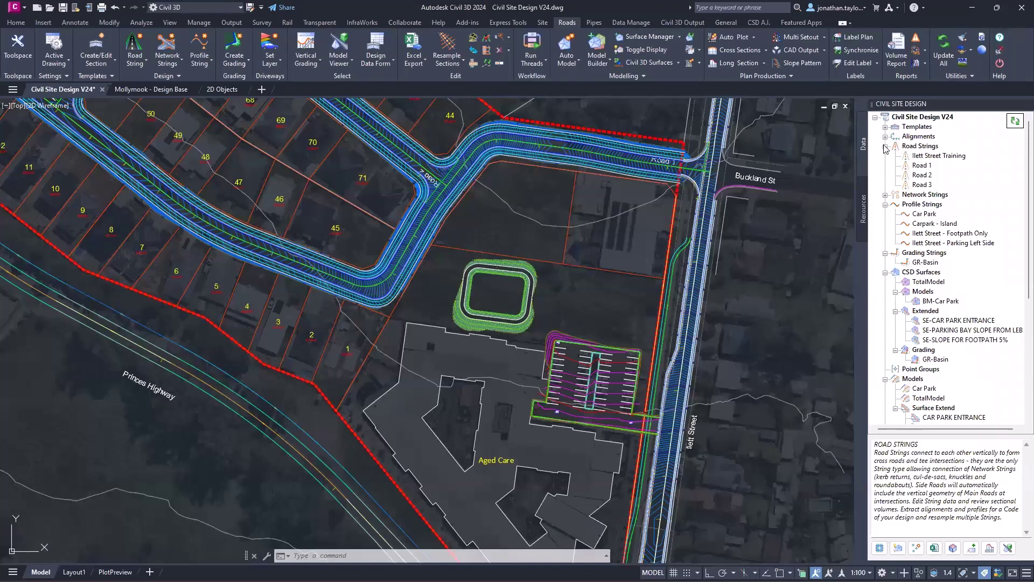
# Collapse the Road Strings, Profile Strings and Threads collections in the project data tree.
pyautogui.click(885, 146)
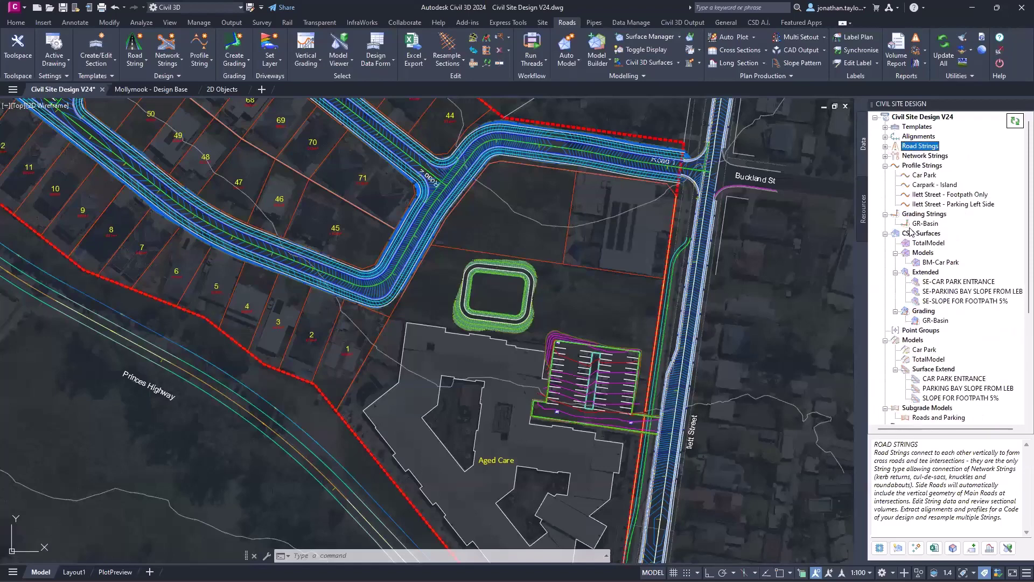
pyautogui.click(885, 165)
pyautogui.scroll(-5, 920, 264)
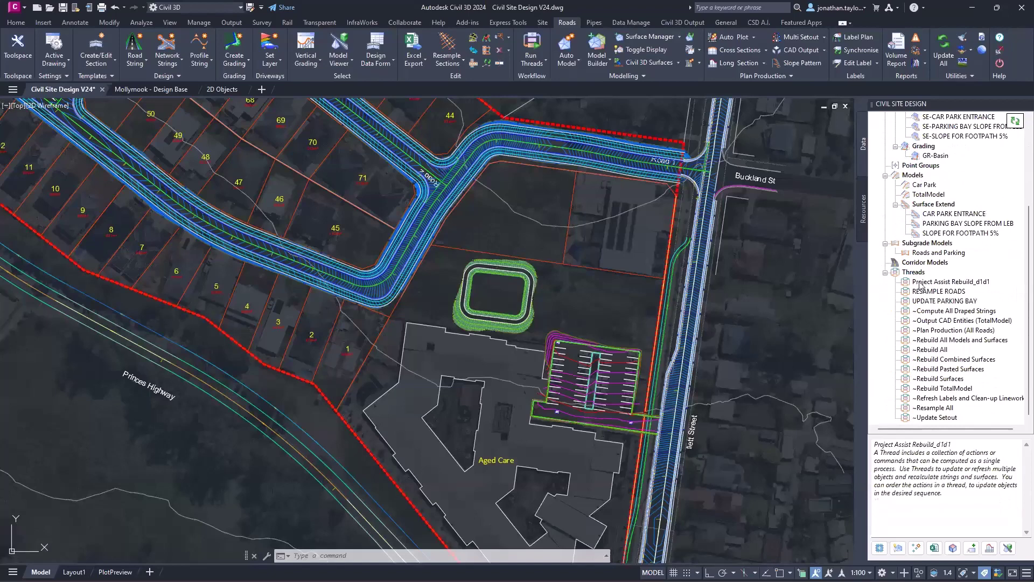
pyautogui.click(929, 291)
pyautogui.click(885, 272)
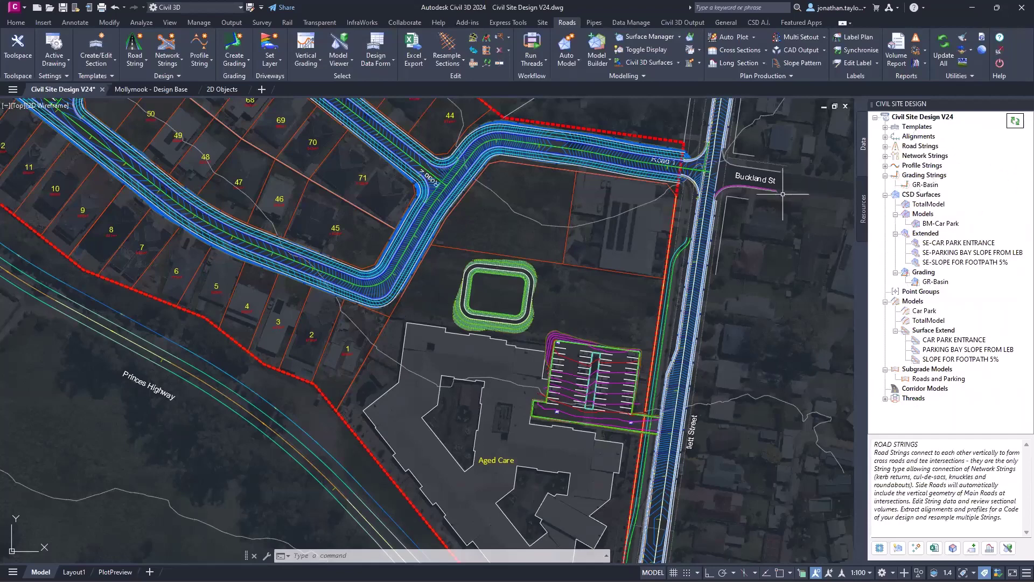
# Review the Toolspace's quick-access command groups, from managing data and outputs through to Model Viewer, without running any.
pyautogui.scroll(-2, 759, 261)
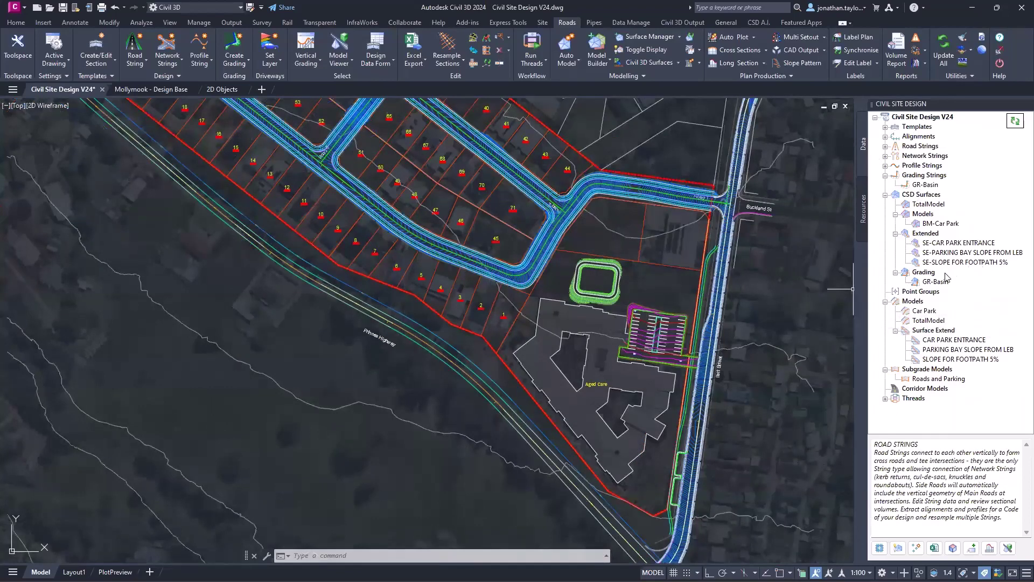
pyautogui.moveTo(881, 548)
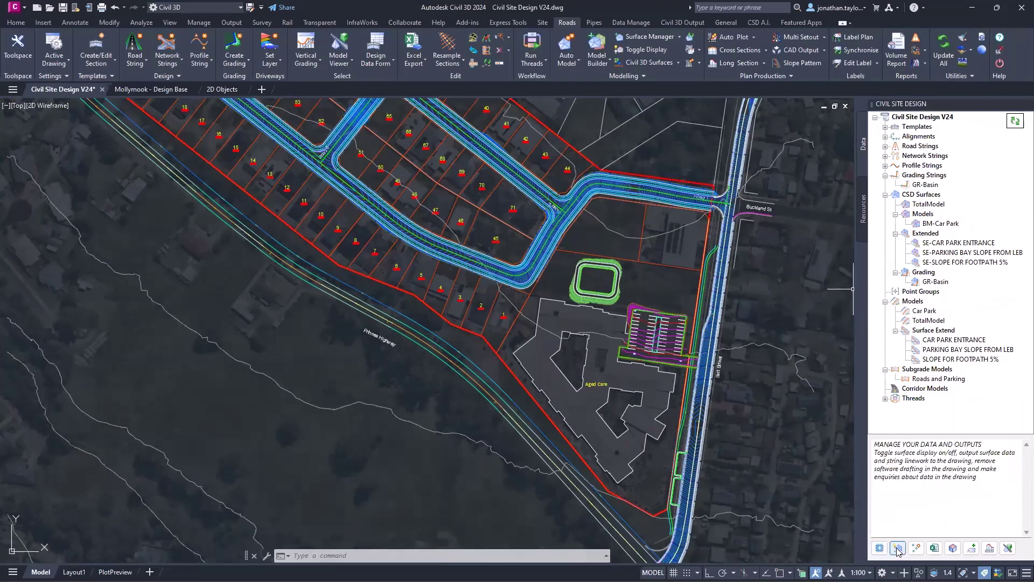
pyautogui.click(897, 548)
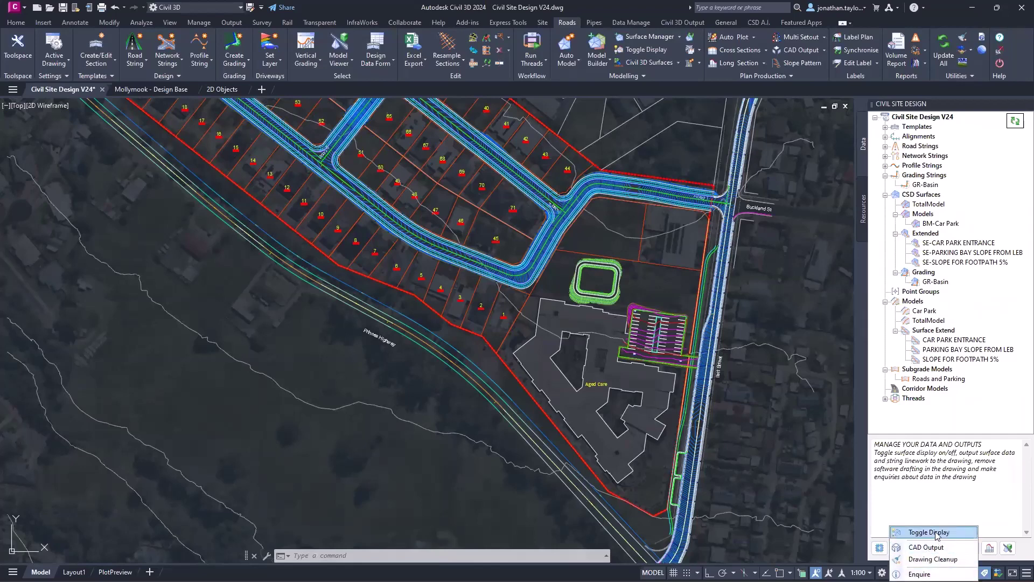
pyautogui.click(1018, 546)
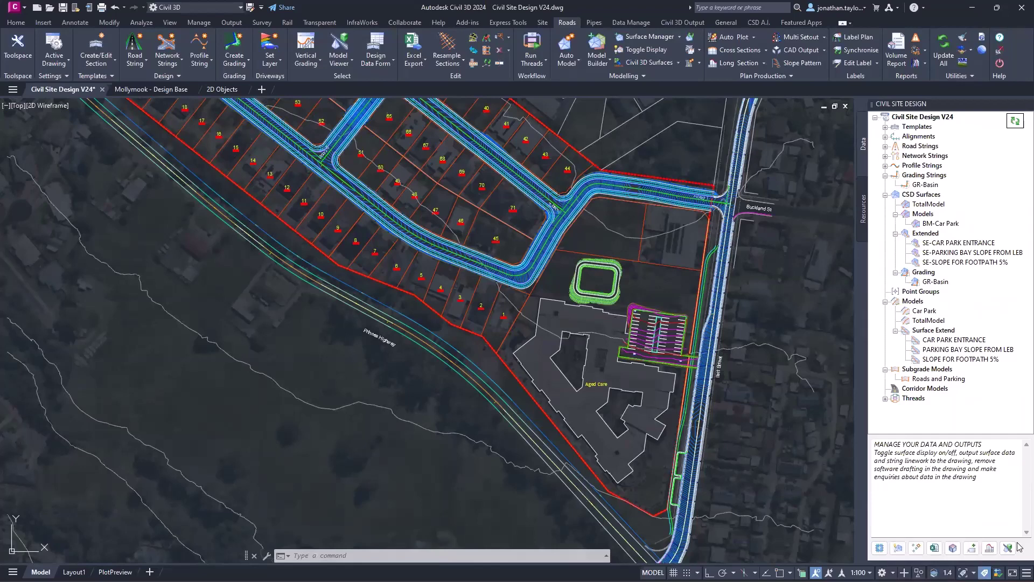
pyautogui.click(915, 548)
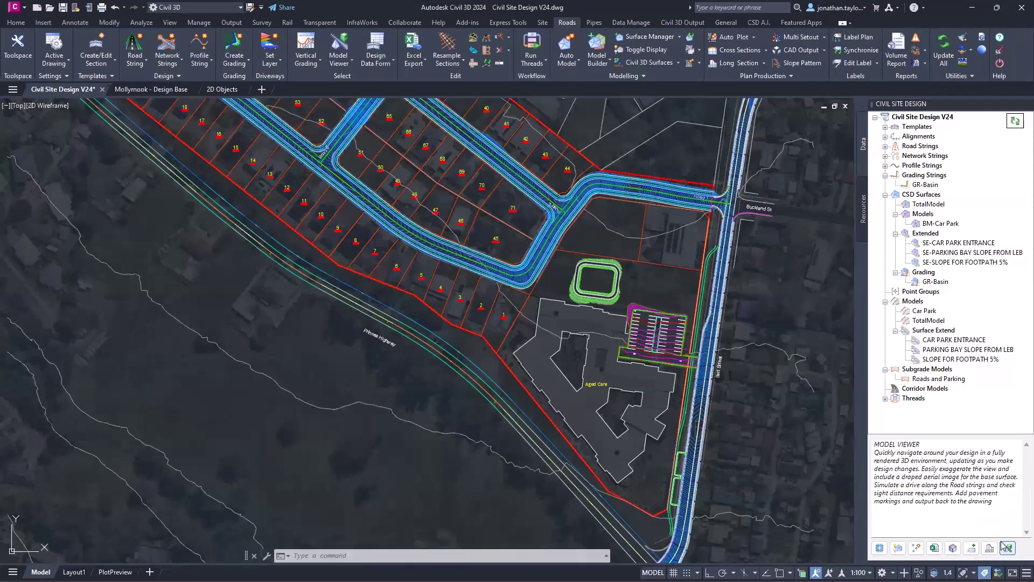
pyautogui.click(934, 549)
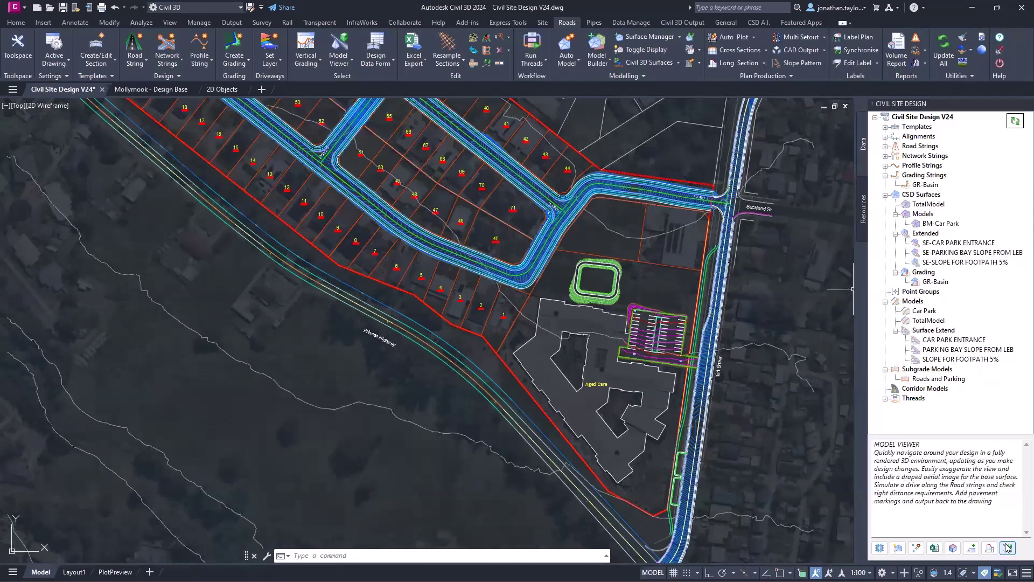
pyautogui.click(1007, 548)
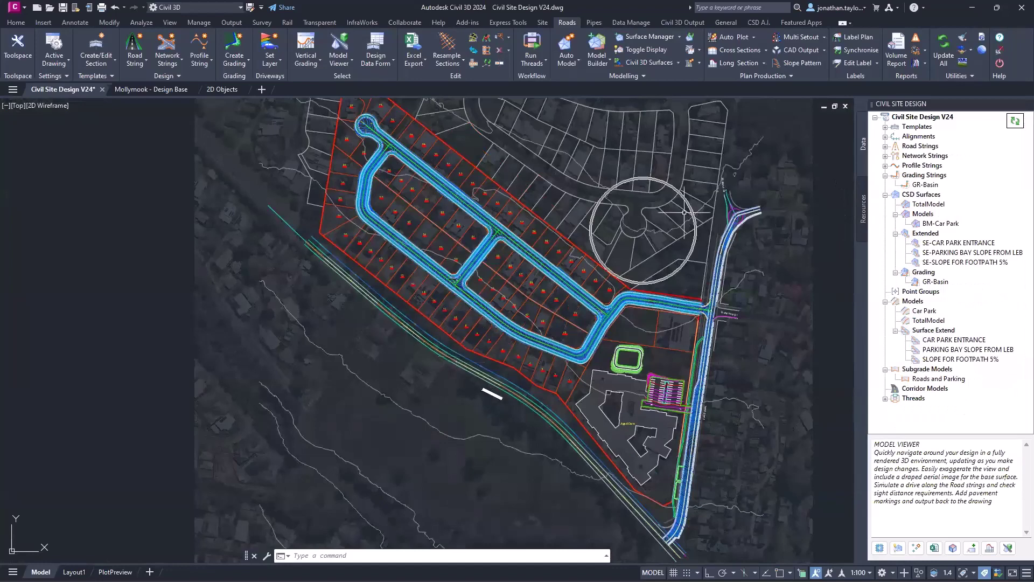
# Create a road string from the Princes Highway alignment with the Road - 7m (Rural) template, and close its vertical grading editor.
pyautogui.click(885, 137)
pyautogui.rightClick(885, 138)
pyautogui.click(942, 137)
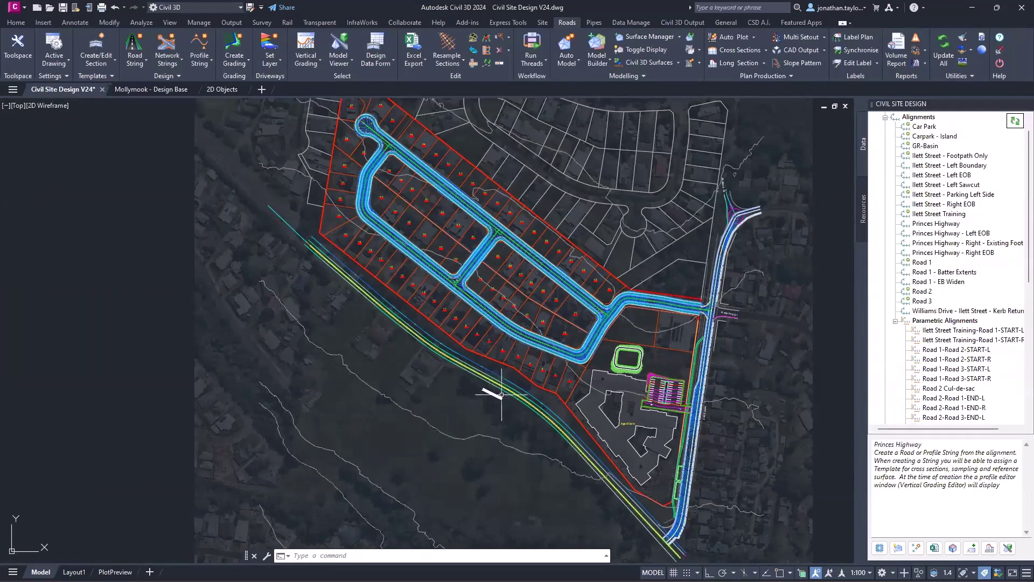
pyautogui.rightClick(928, 224)
pyautogui.click(936, 229)
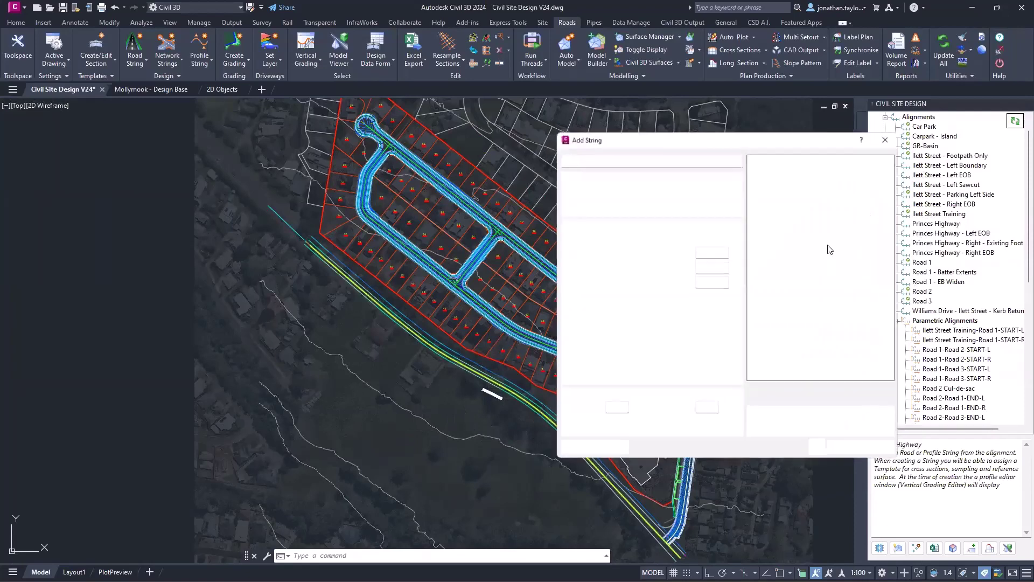
pyautogui.click(663, 190)
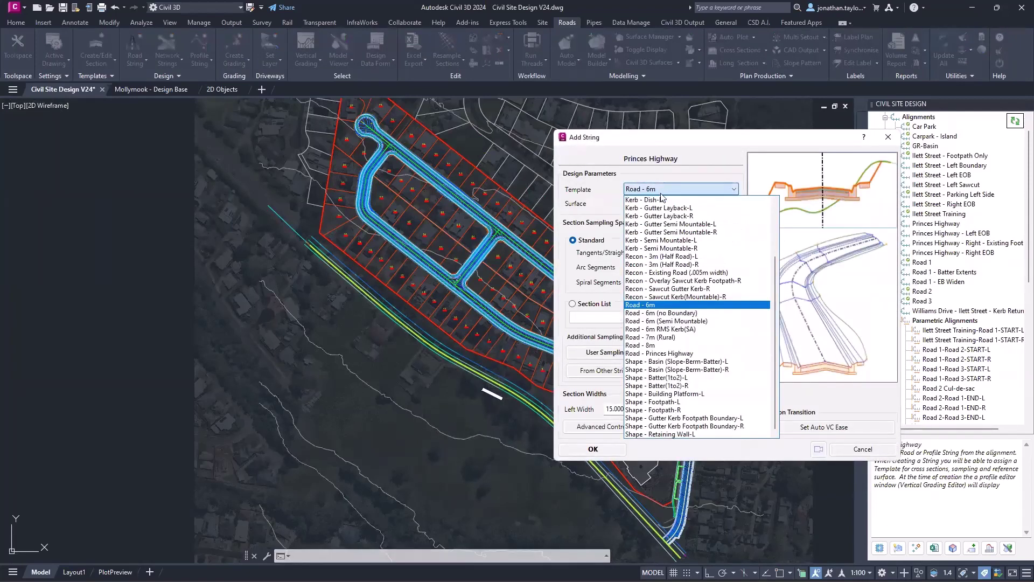
pyautogui.click(642, 337)
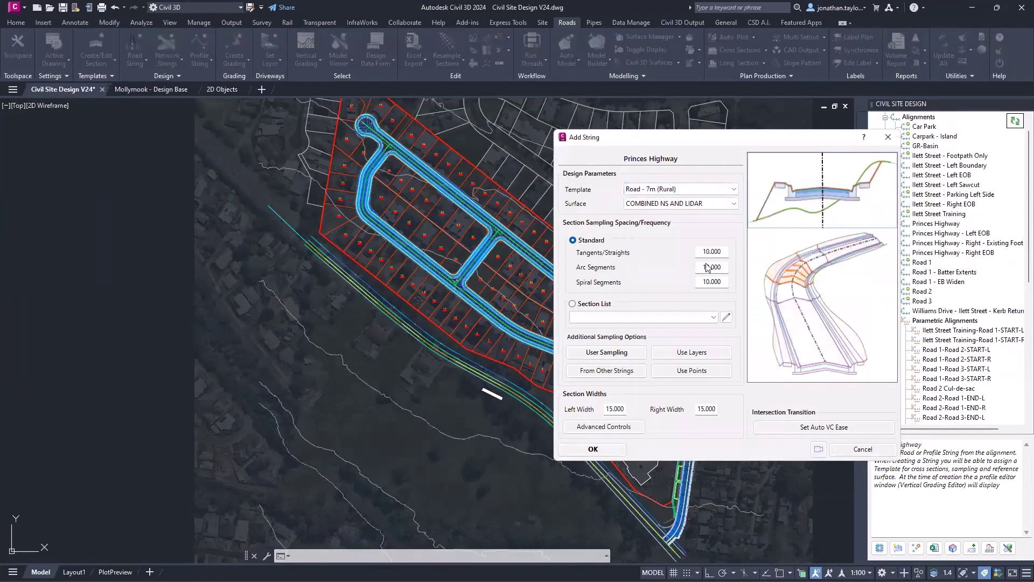
pyautogui.click(607, 450)
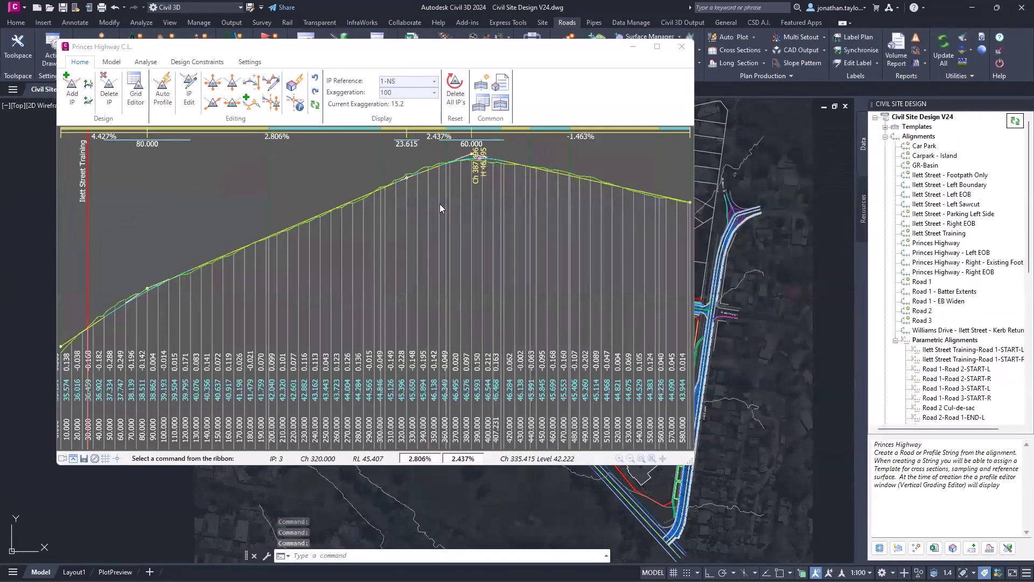
pyautogui.click(682, 47)
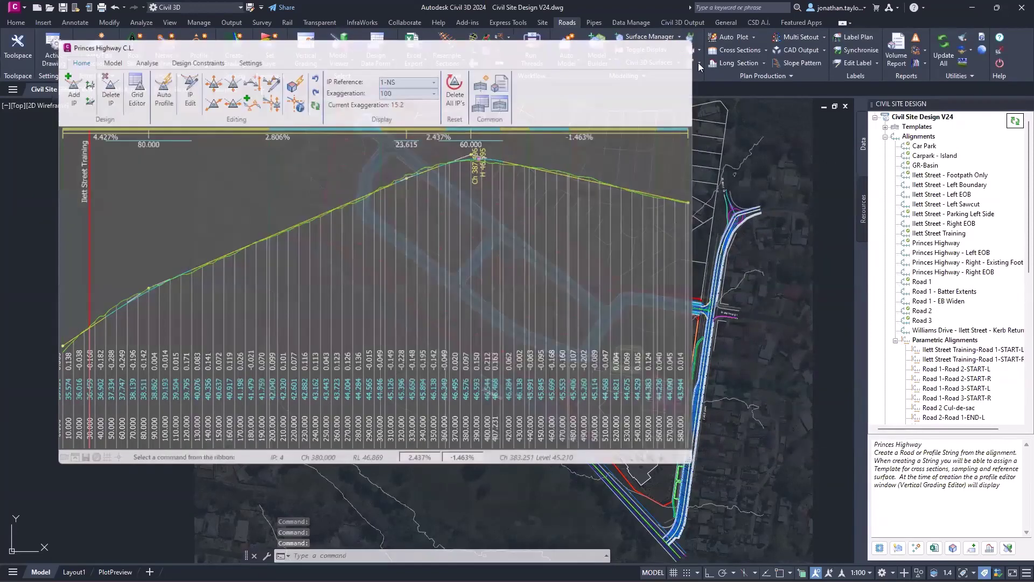
# Open the Design Data Form for the Princes Highway road string, examine its Templates entry and close the form.
pyautogui.scroll(-5, 914, 275)
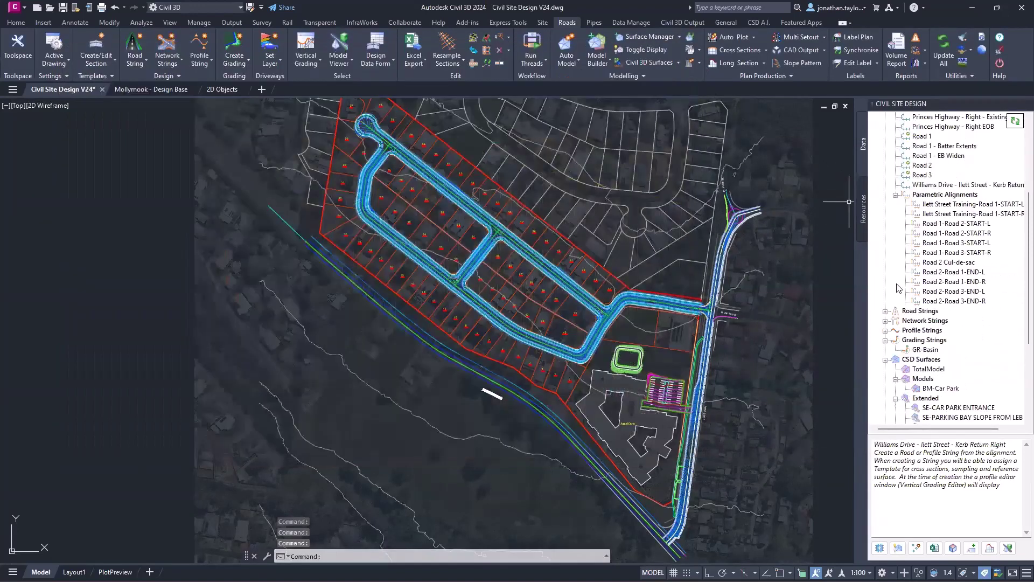
pyautogui.click(886, 312)
pyautogui.click(942, 331)
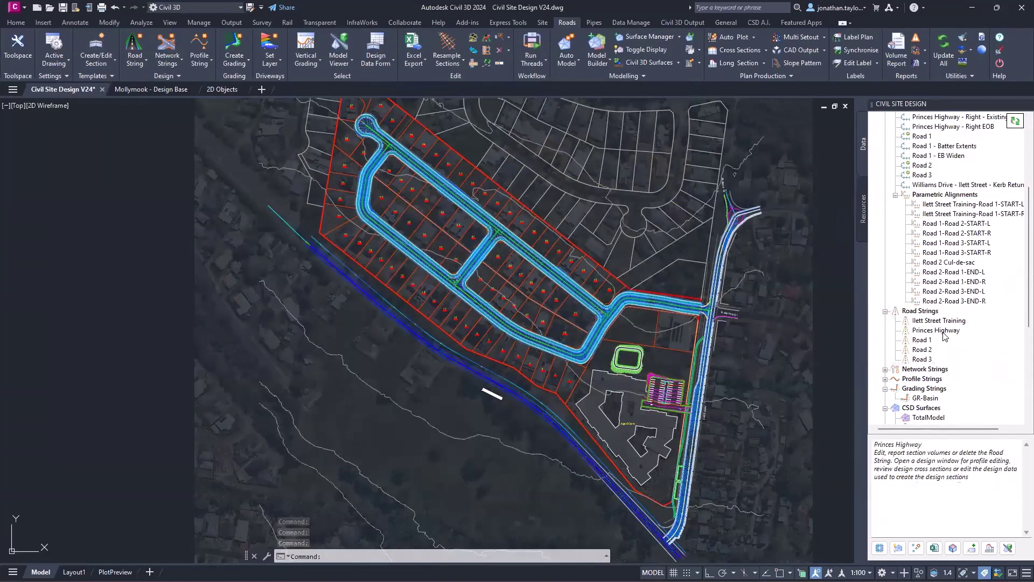
pyautogui.rightClick(944, 335)
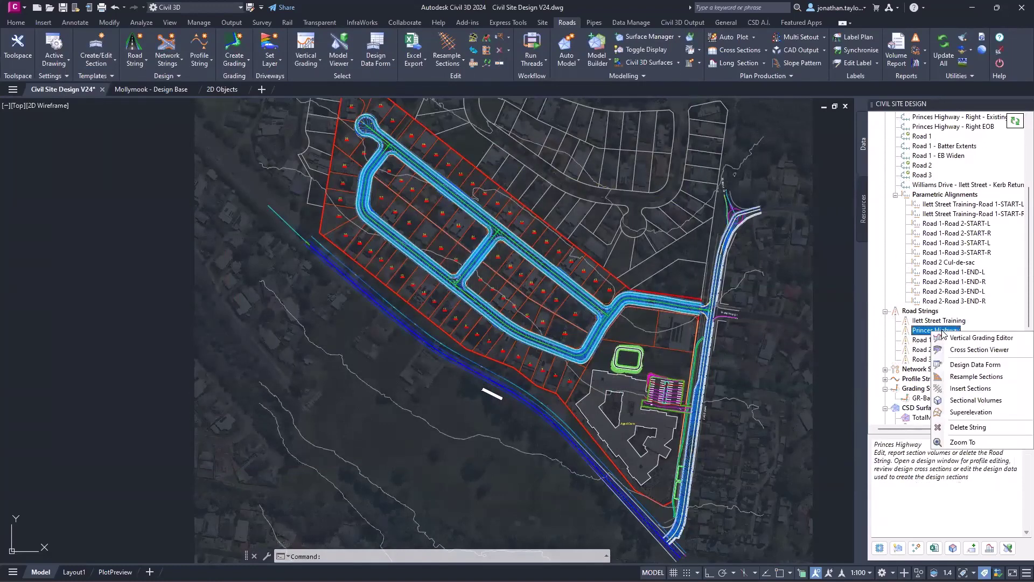
pyautogui.click(968, 366)
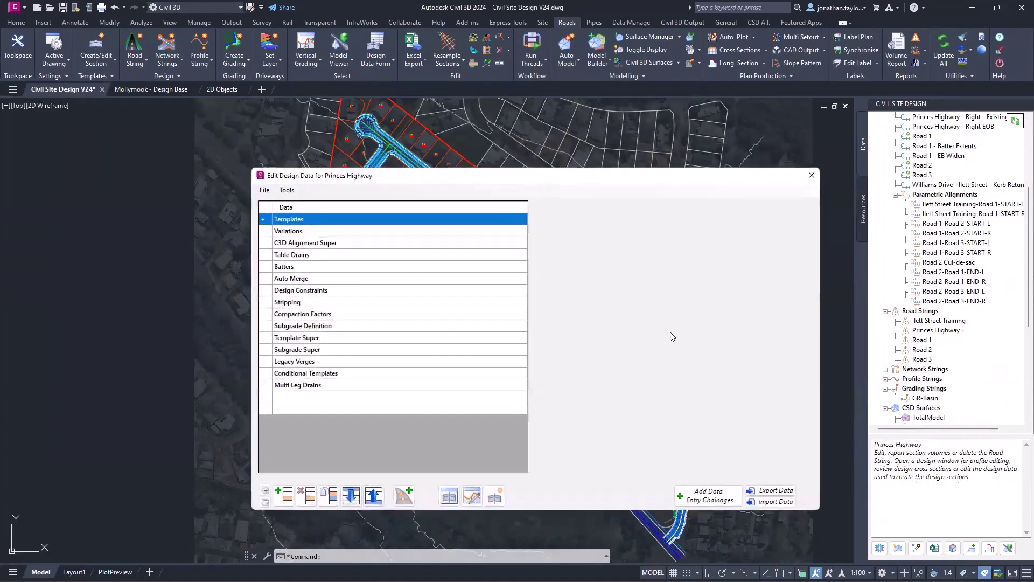
pyautogui.click(262, 220)
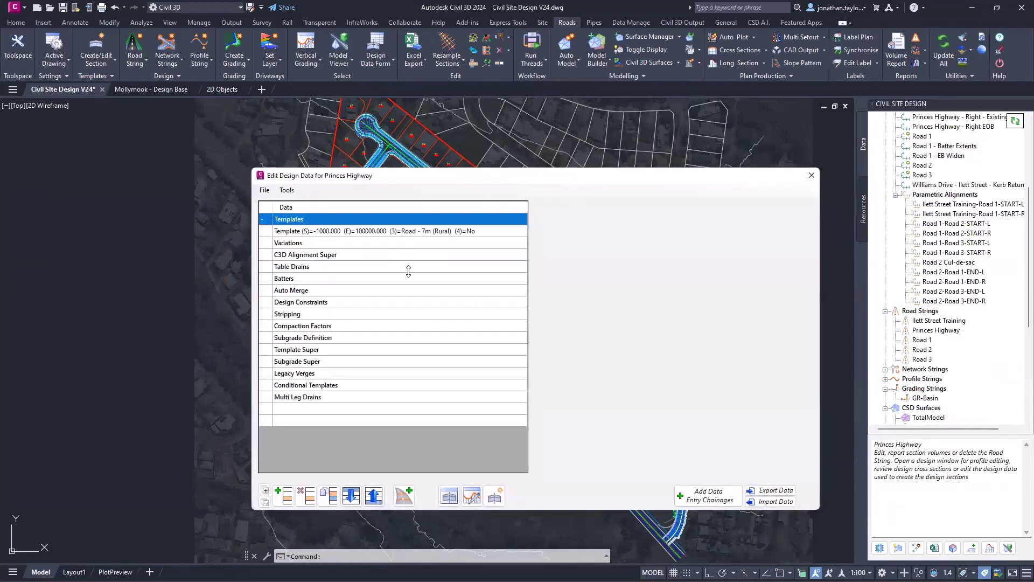
pyautogui.click(816, 178)
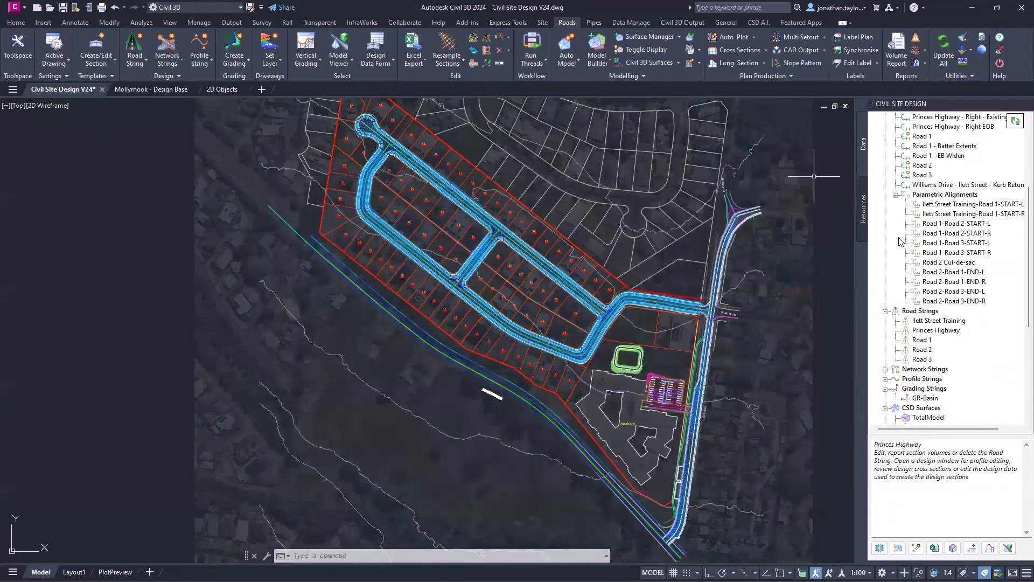
# Open the Princes Highway road string in the Vertical Grading Editor and create its string surface.
pyautogui.scroll(-2, 900, 241)
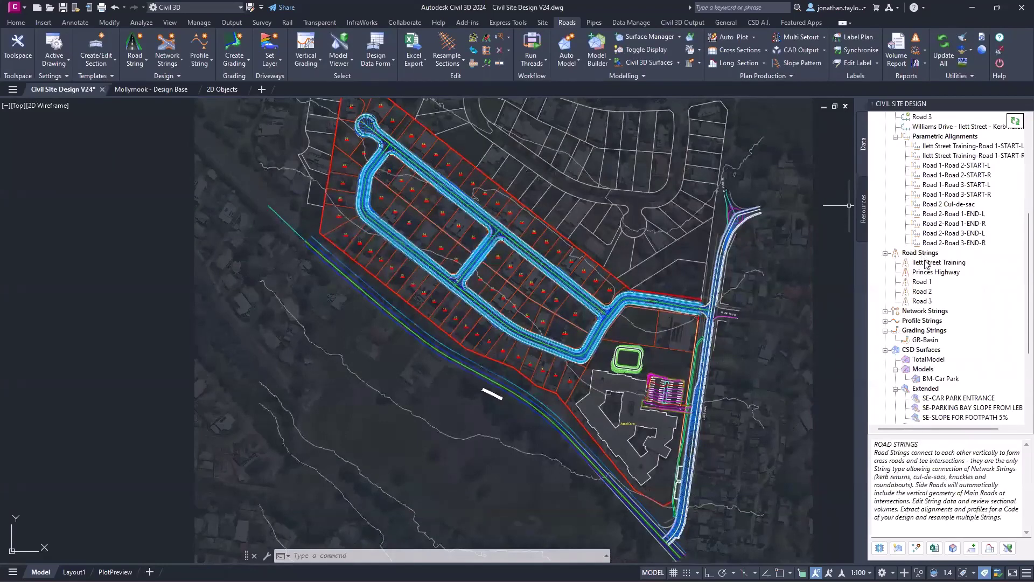
pyautogui.rightClick(927, 273)
pyautogui.click(940, 280)
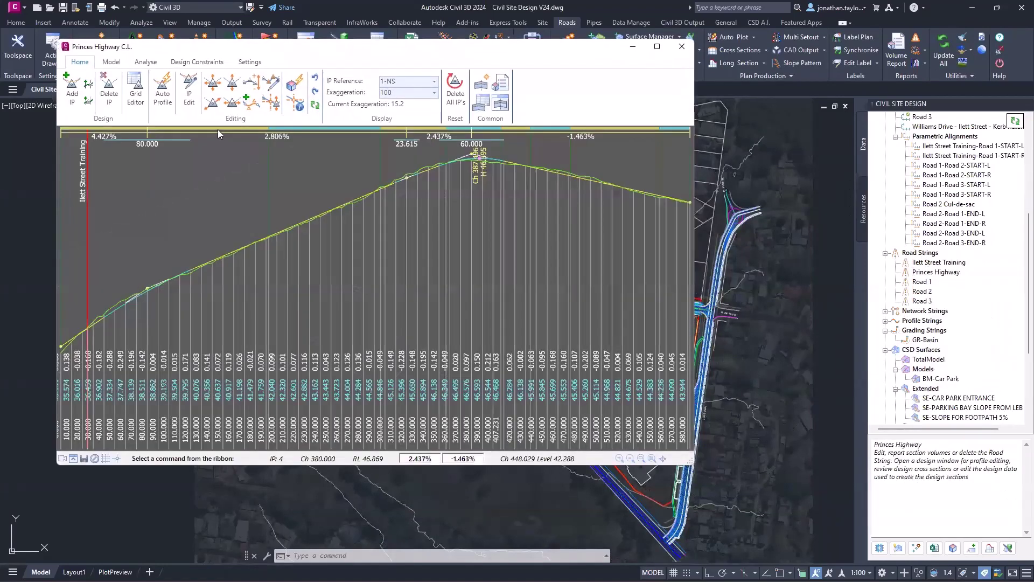
pyautogui.click(112, 62)
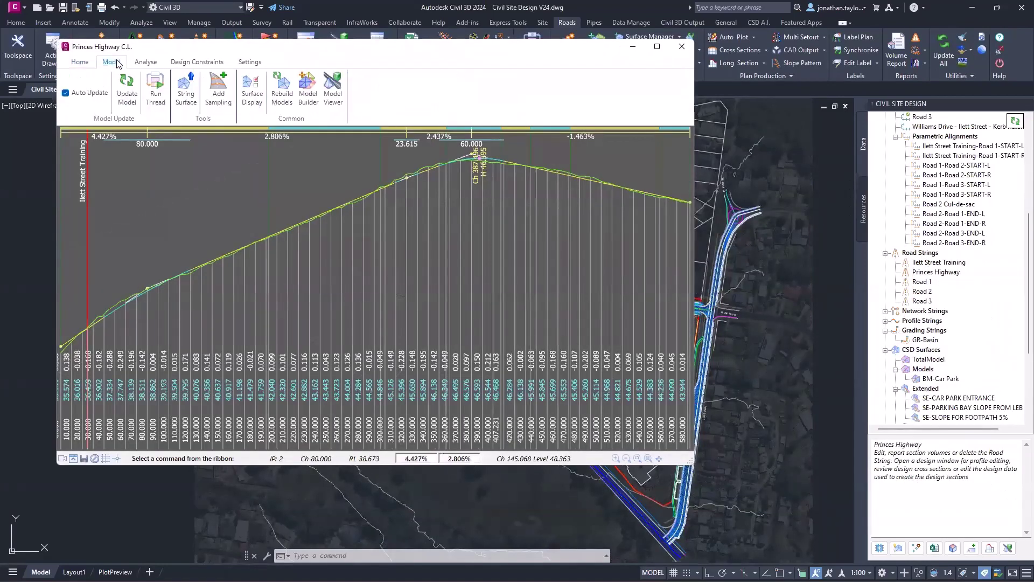
pyautogui.click(189, 94)
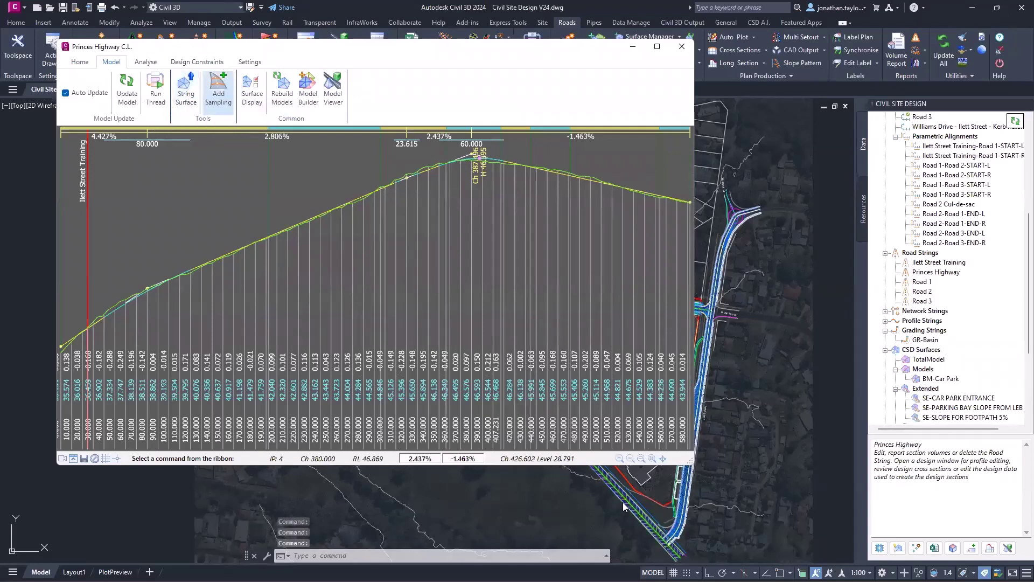
# Close the Princes Highway Vertical Grading Editor and bring up the options of the ARD-Princes Highway surface in the drawing.
pyautogui.scroll(2, 637, 514)
pyautogui.scroll(4, 636, 515)
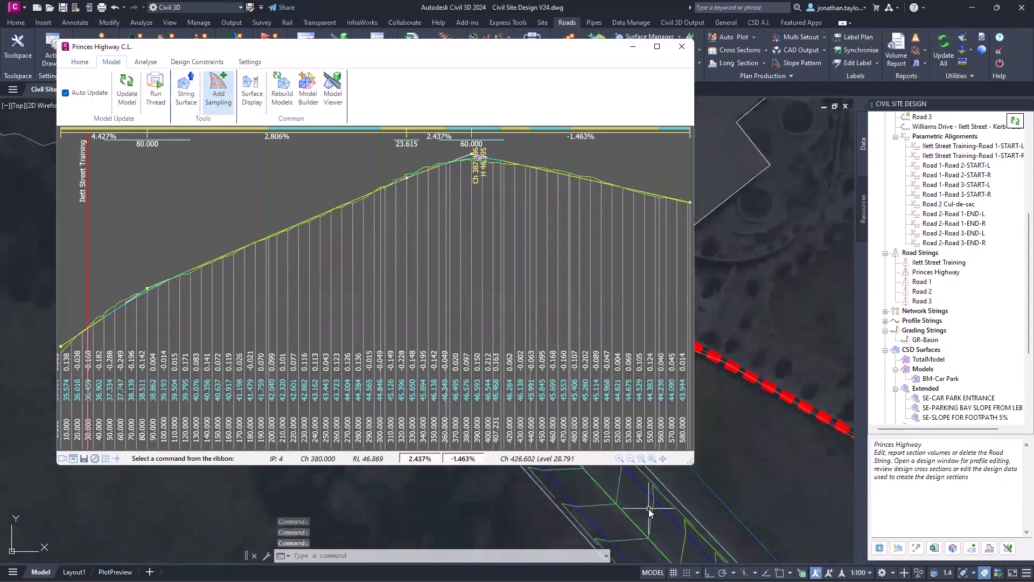
pyautogui.click(682, 47)
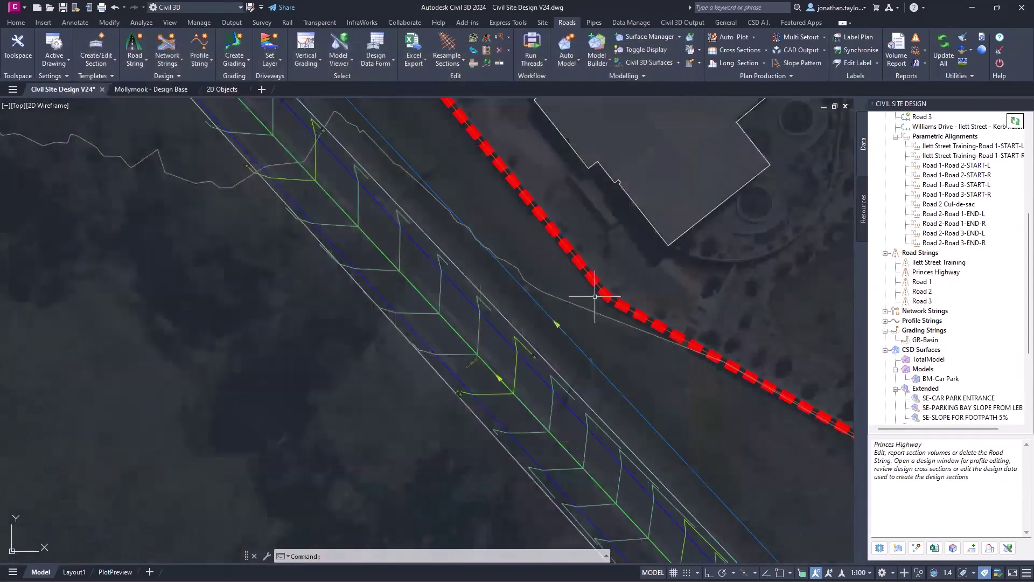
pyautogui.rightClick(516, 366)
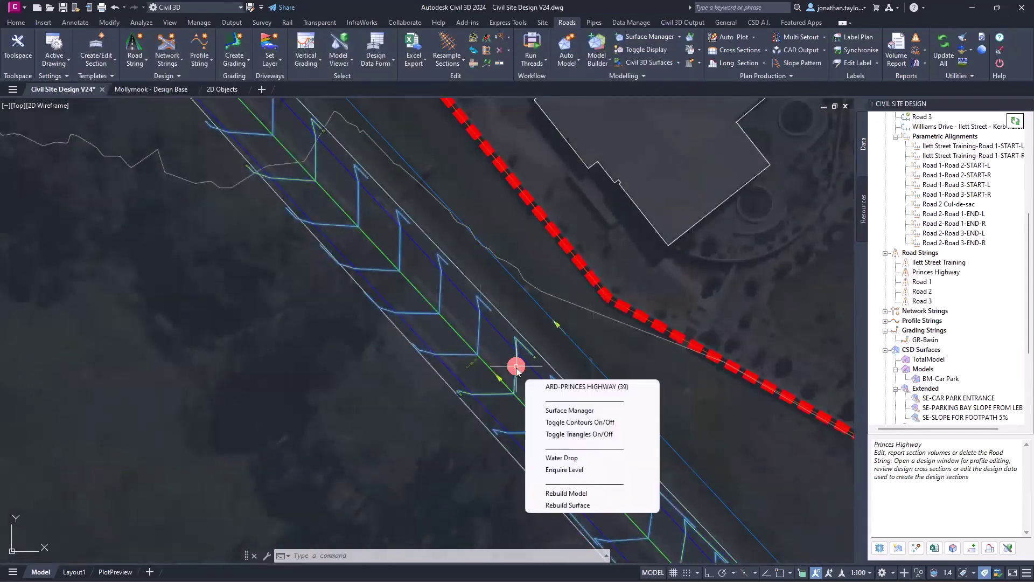
pyautogui.click(563, 387)
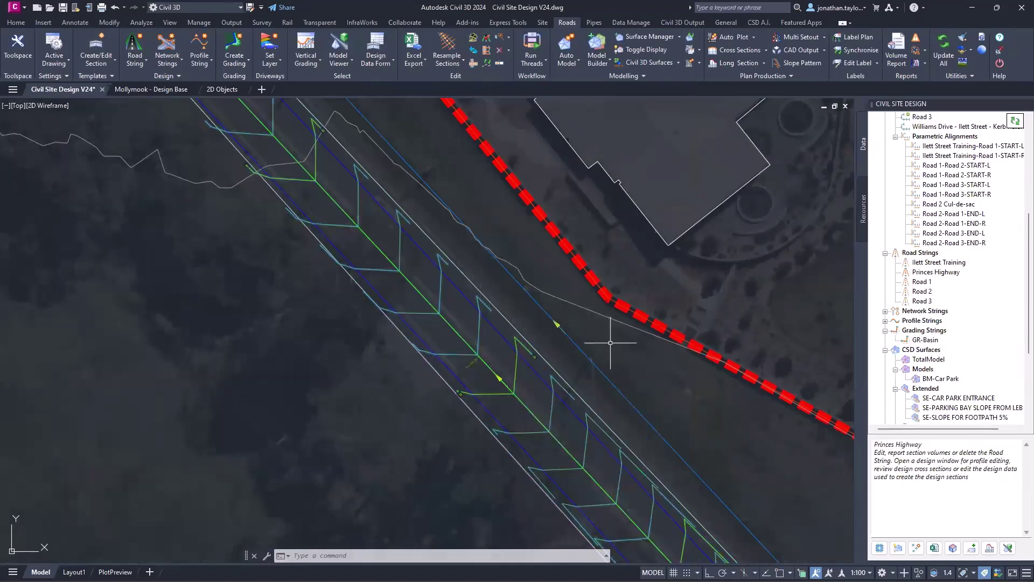
# Refresh the Toolspace object listing and expand the Road group under CSD Surfaces.
pyautogui.scroll(-2, 951, 342)
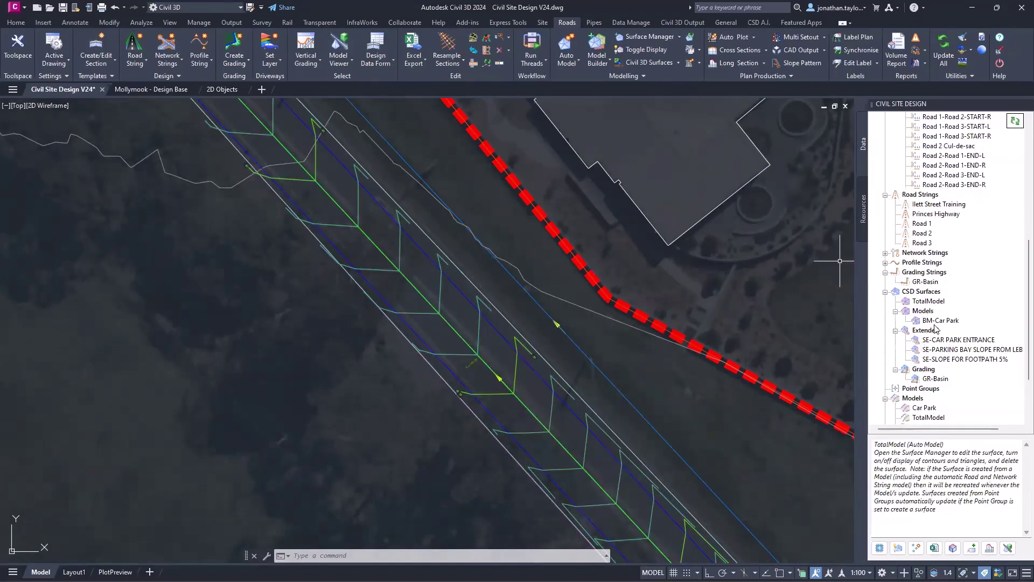
pyautogui.click(1015, 122)
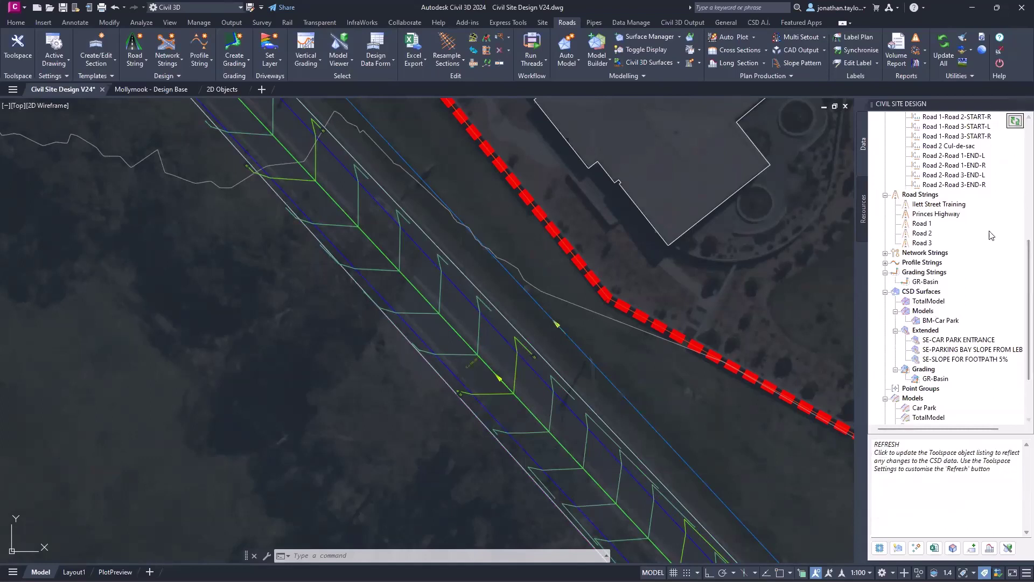
pyautogui.click(930, 300)
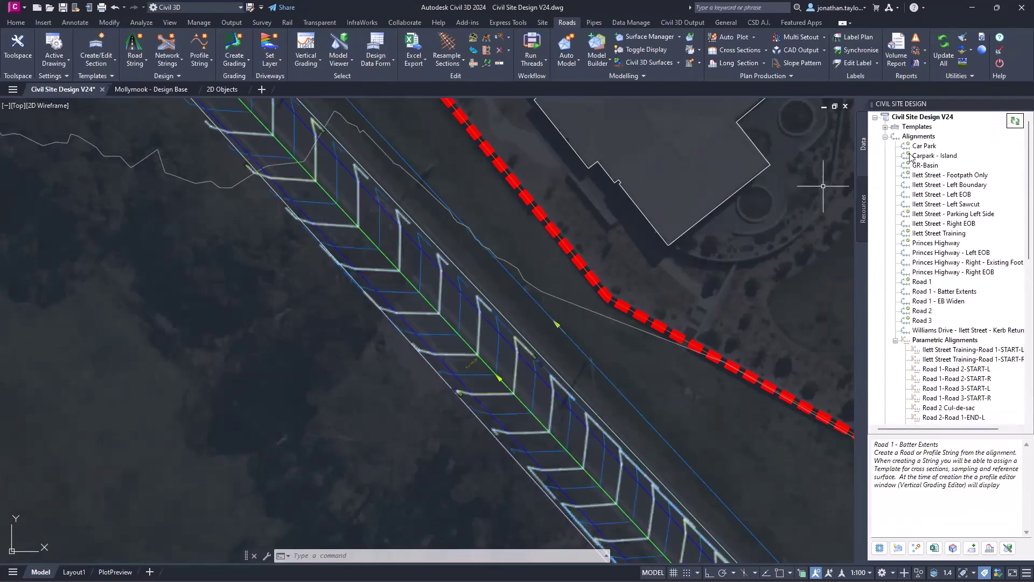
pyautogui.click(1015, 120)
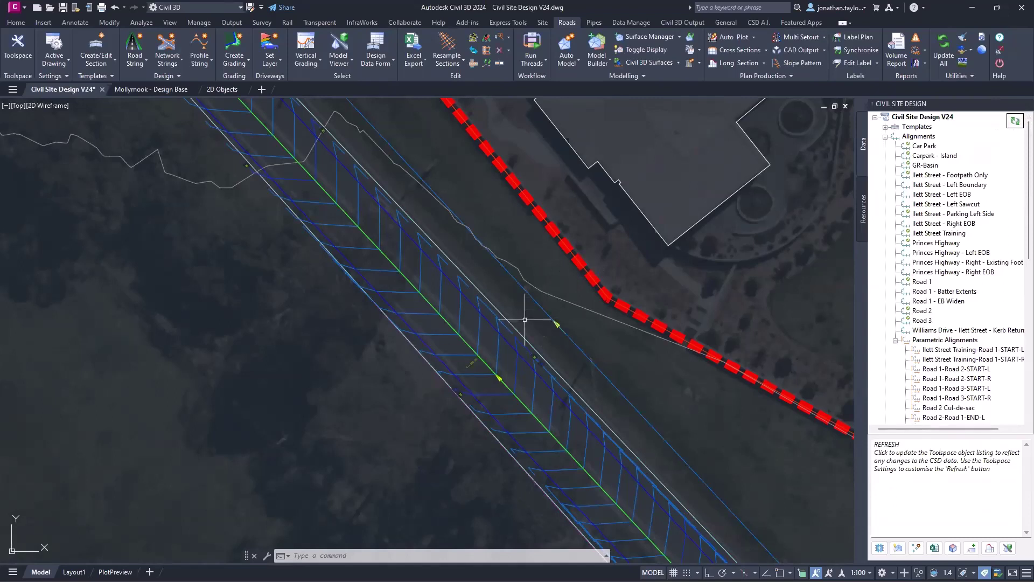
pyautogui.moveTo(526, 321)
pyautogui.click(1015, 122)
pyautogui.scroll(-12, 951, 266)
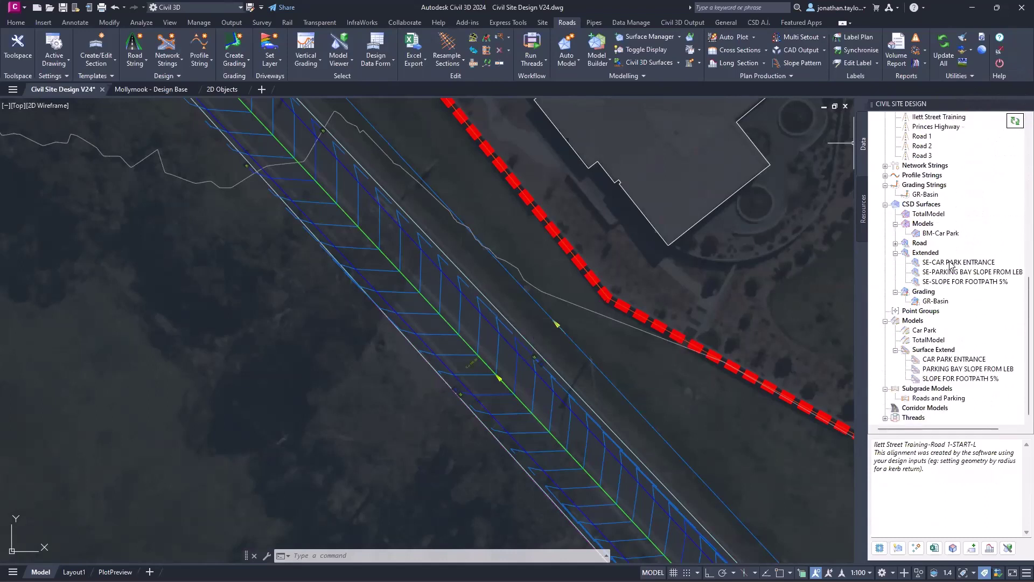
pyautogui.click(897, 244)
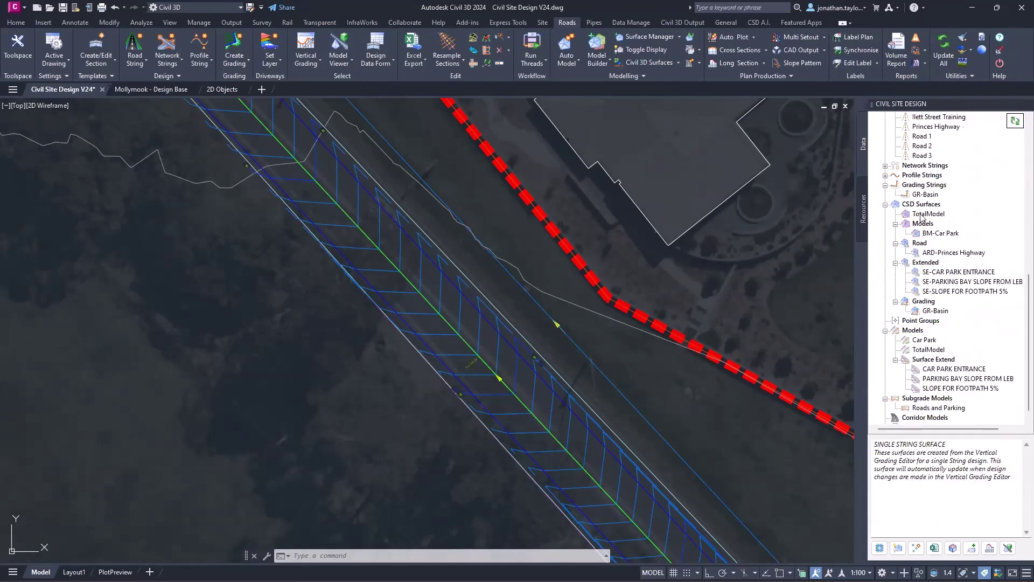
# Try to toggle the triangle display of the ARD-Princes Highway surface from the Toolspace, and regenerate the drawing.
pyautogui.rightClick(936, 253)
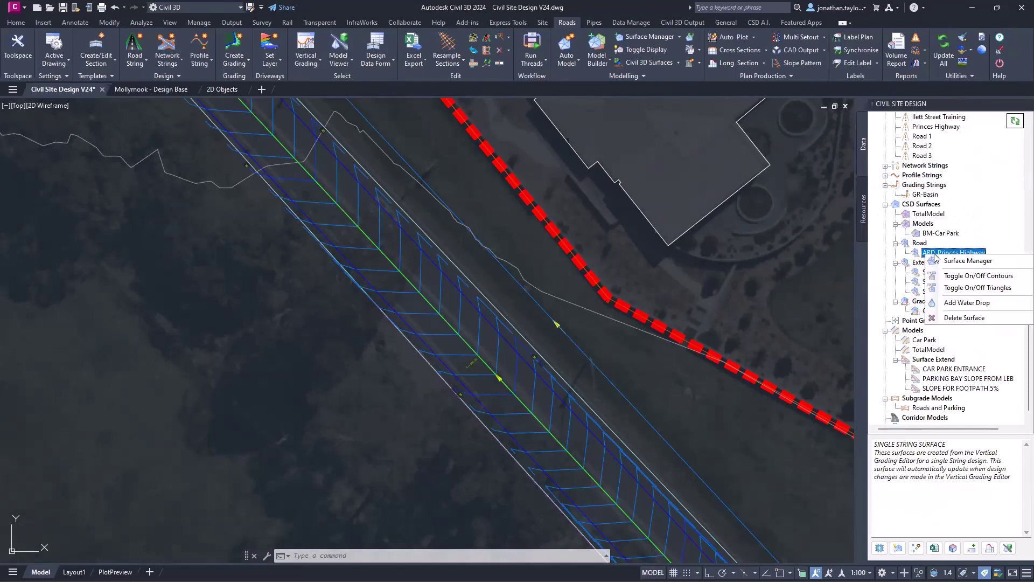
pyautogui.click(953, 287)
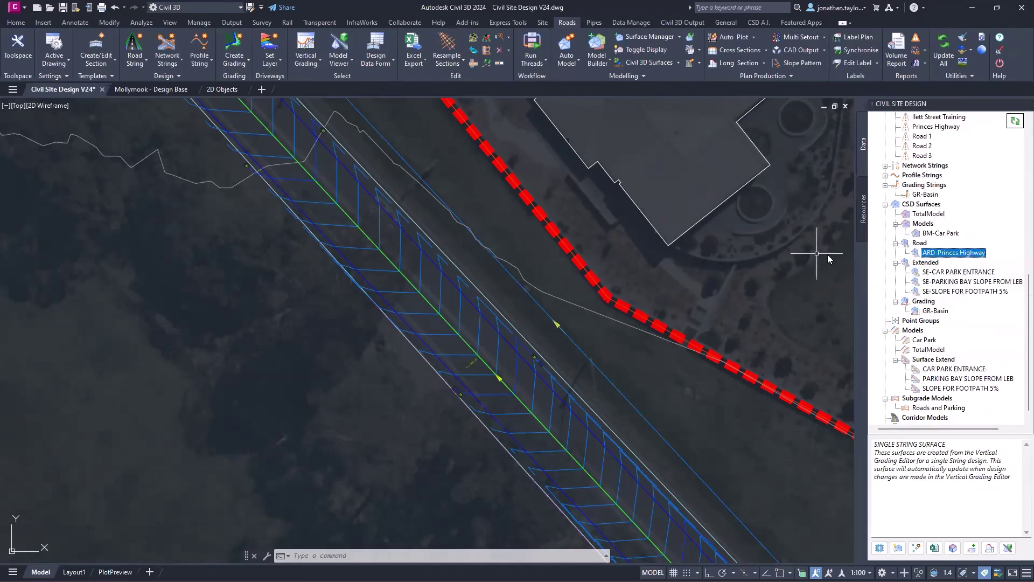
pyautogui.rightClick(974, 253)
pyautogui.click(955, 289)
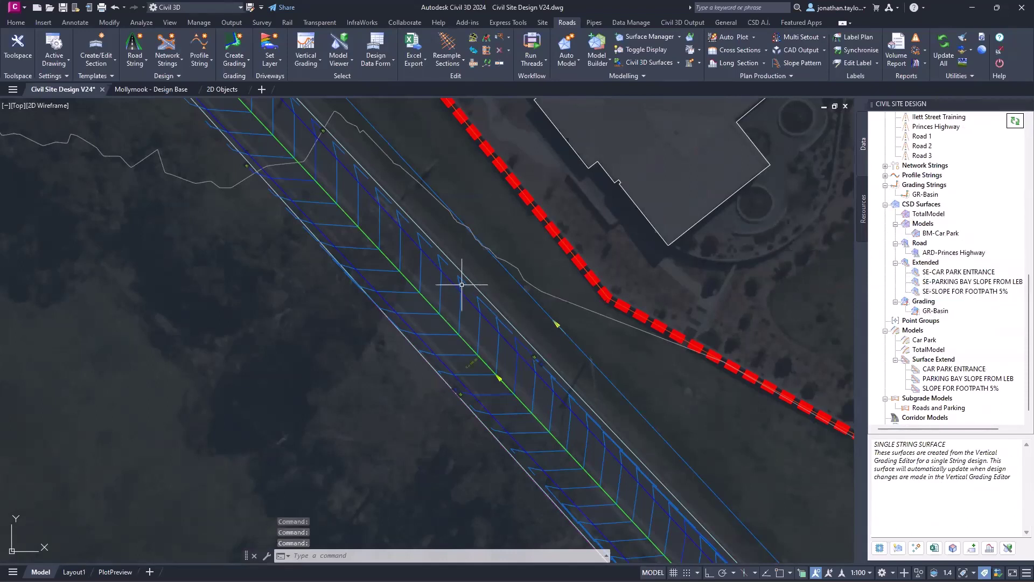
pyautogui.press('Escape')
pyautogui.press('Escape')
pyautogui.write('rea')
pyautogui.press('Return')
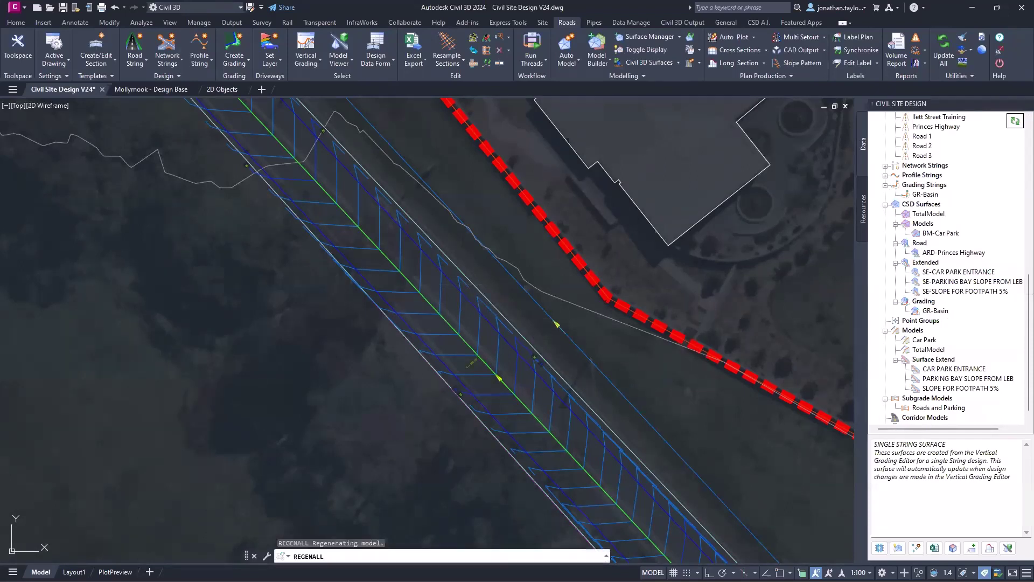
# Turn on the triangles of the ARD-Princes Highway surface and regenerate the whole drawing.
pyautogui.rightClick(954, 254)
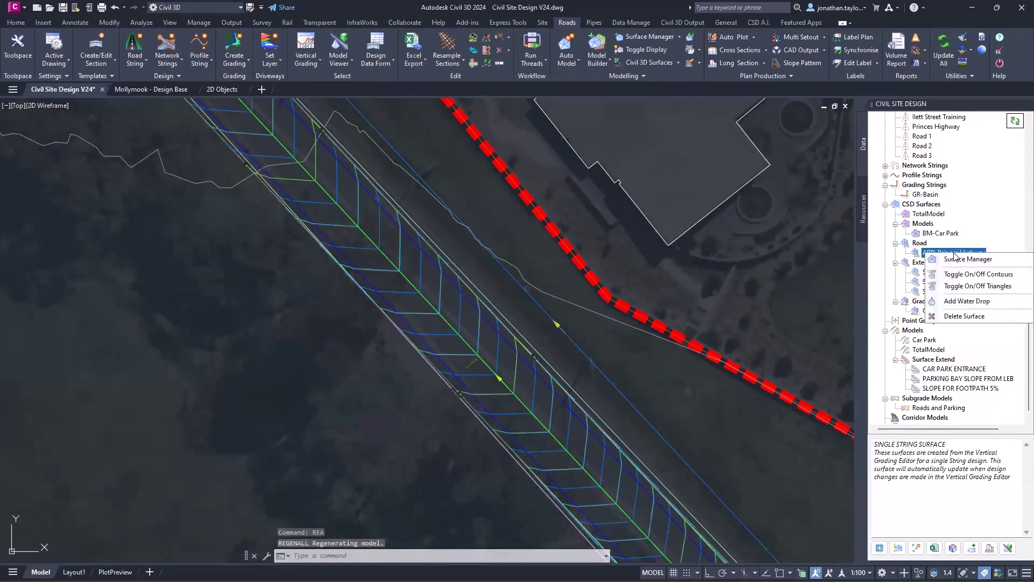
pyautogui.click(965, 290)
pyautogui.scroll(-5, 491, 280)
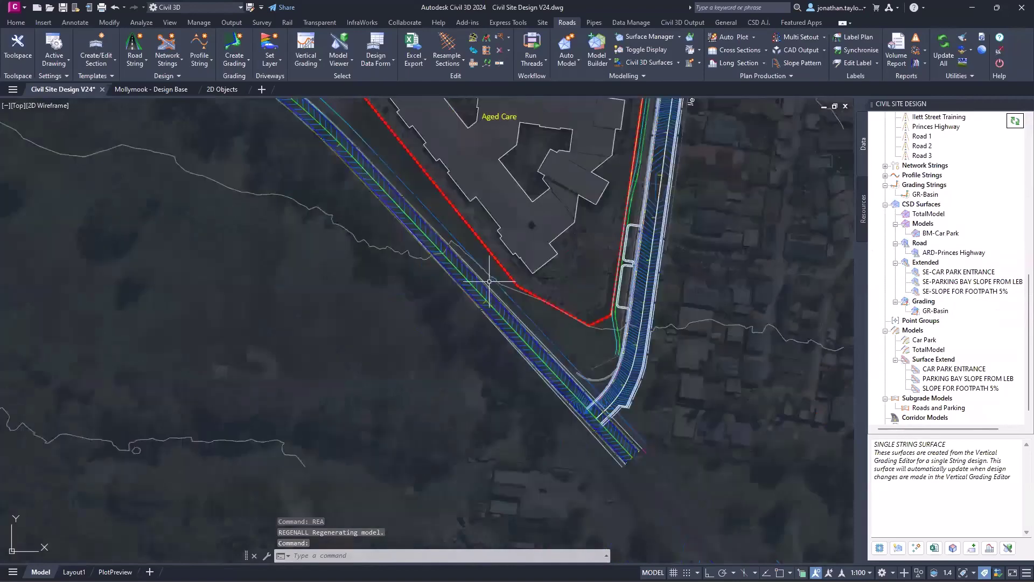
pyautogui.write('rea')
pyautogui.press('Return')
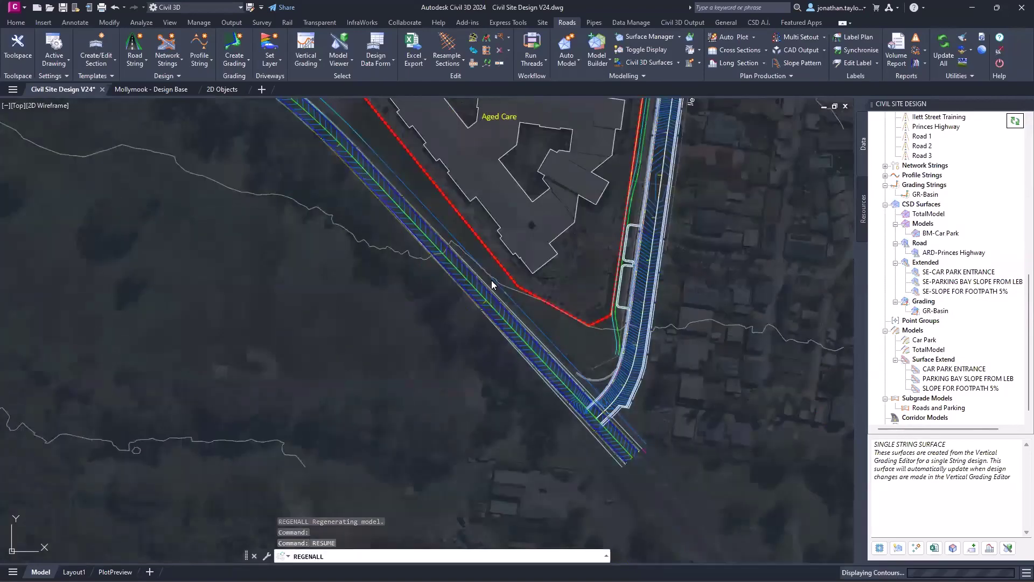
pyautogui.scroll(2, 488, 304)
pyautogui.scroll(2, 487, 304)
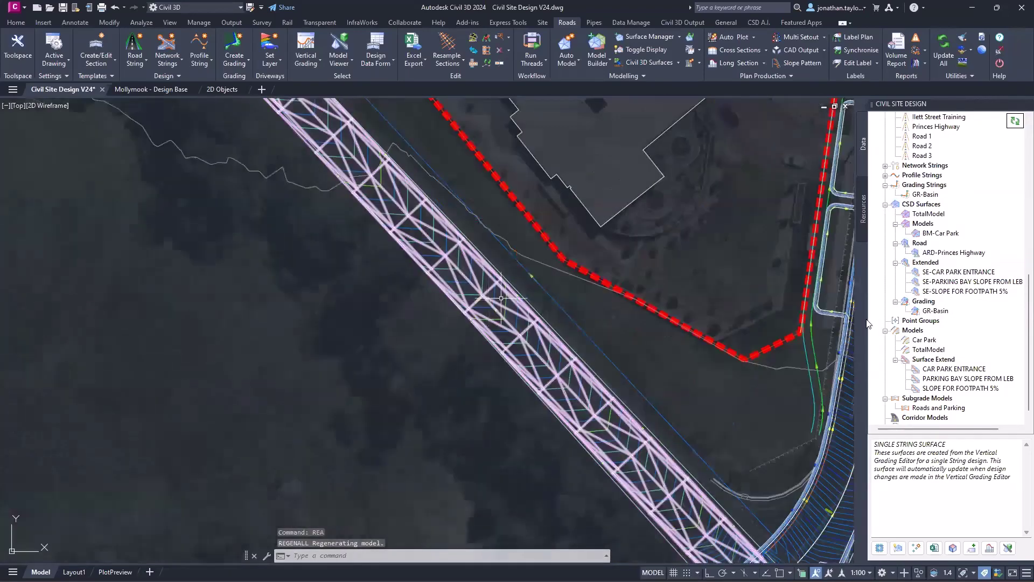
pyautogui.scroll(-1, 959, 338)
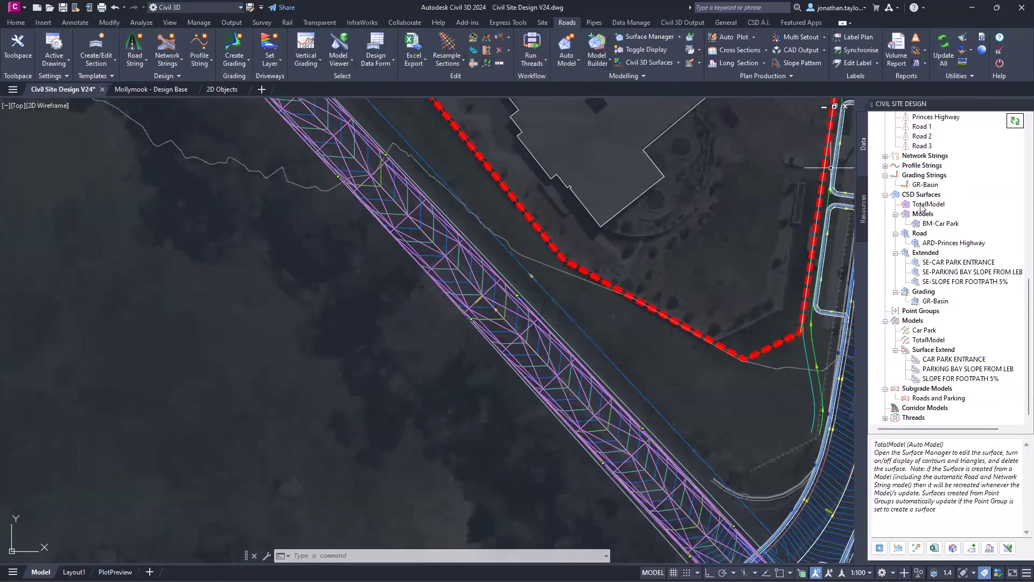
pyautogui.scroll(5, 933, 243)
pyautogui.scroll(8, 933, 243)
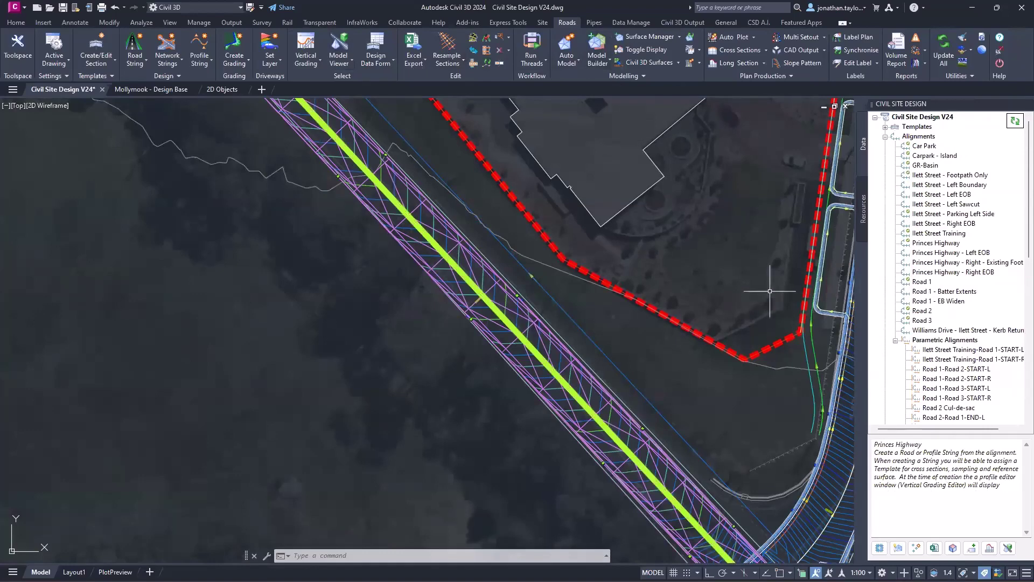
pyautogui.moveTo(770, 285)
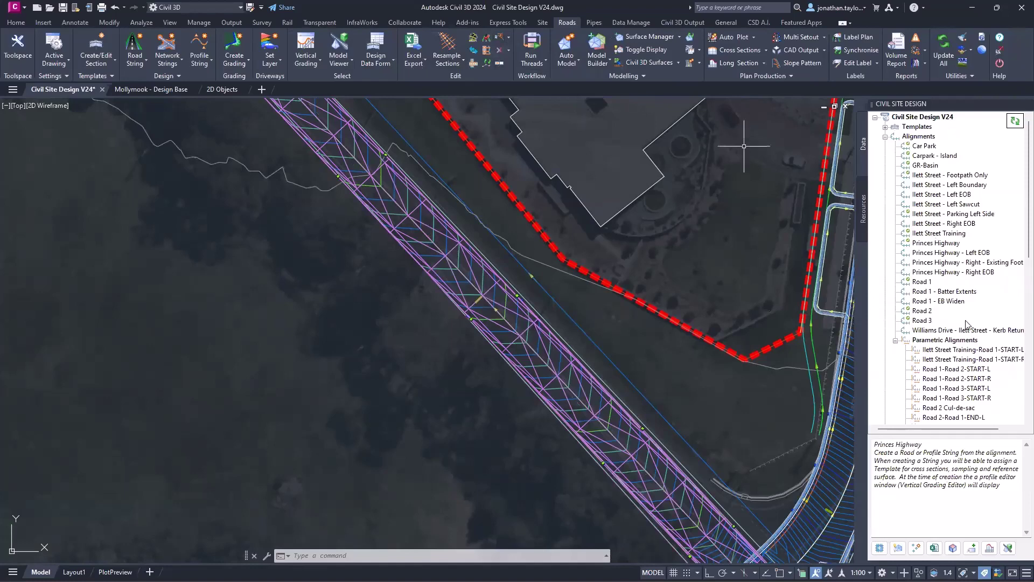
# Expand Network Strings and run Auto Kerb Returns with the 10.000 value to add kerb returns where Princes Highway meets Ilett Street Training.
pyautogui.scroll(-5, 966, 325)
pyautogui.moveTo(740, 405); pyautogui.dragTo(713, 365, button='middle')
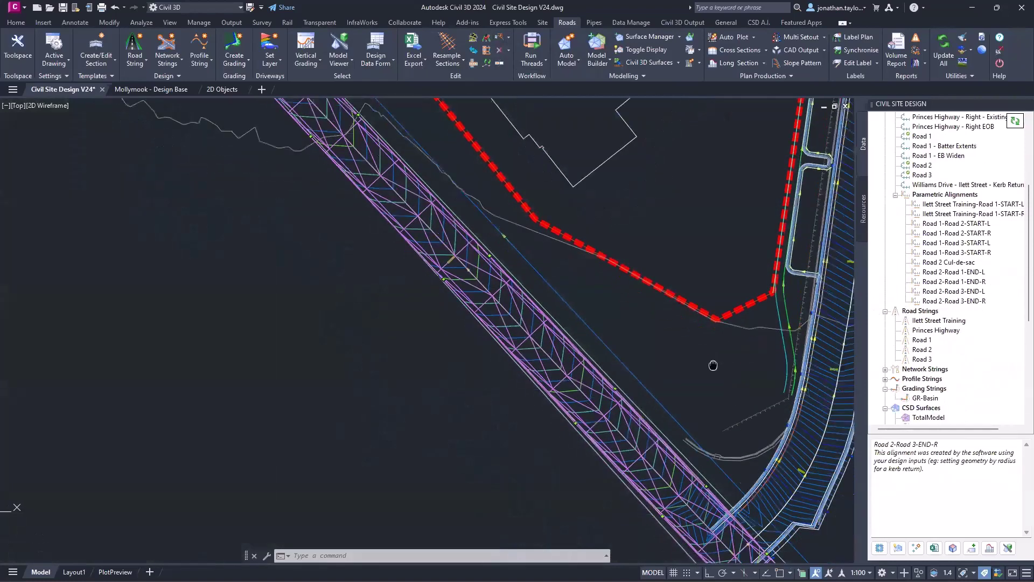
pyautogui.scroll(2, 713, 365)
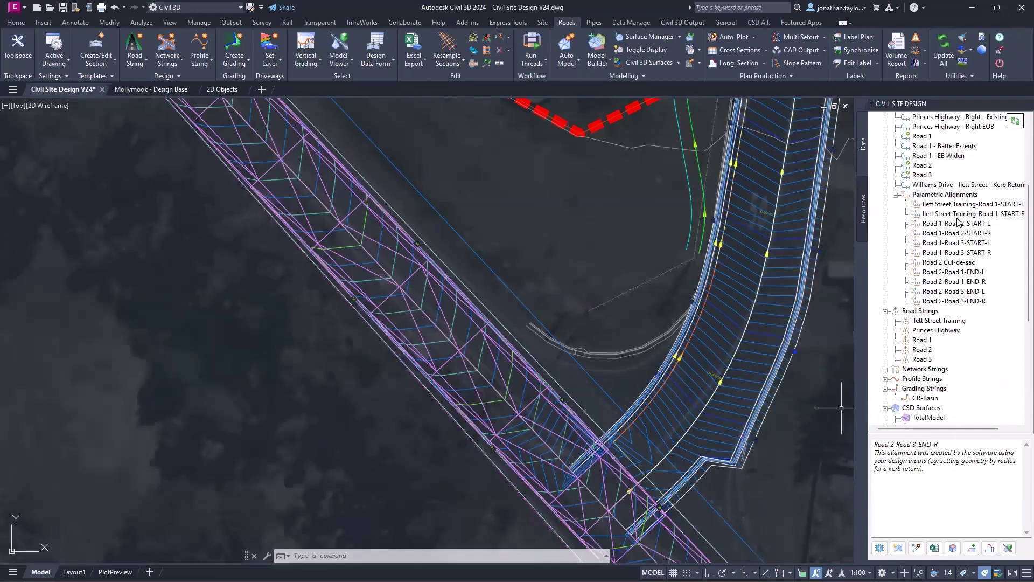
pyautogui.scroll(-2, 922, 275)
pyautogui.click(885, 316)
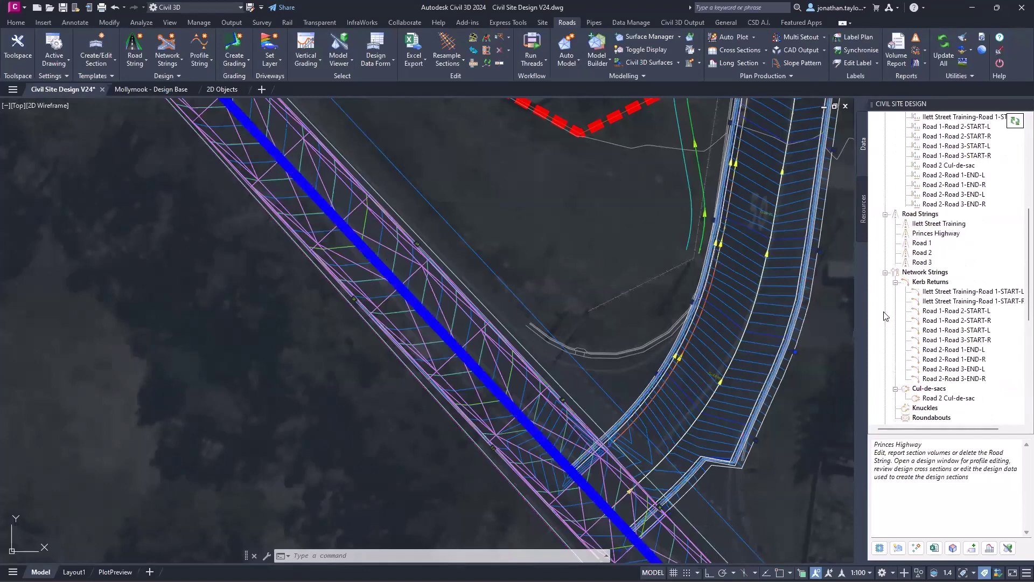
pyautogui.click(928, 272)
pyautogui.rightClick(929, 273)
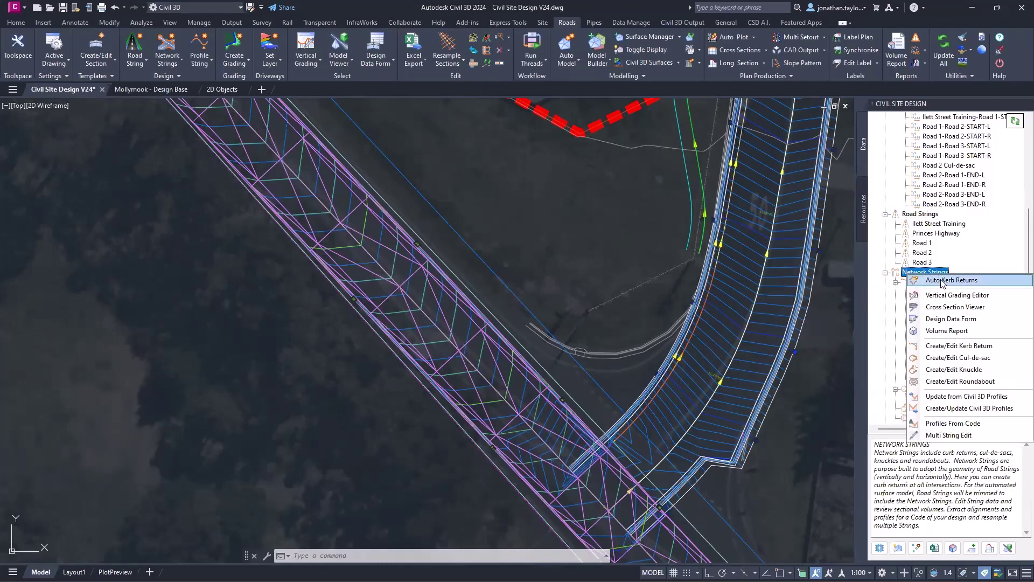
pyautogui.click(968, 281)
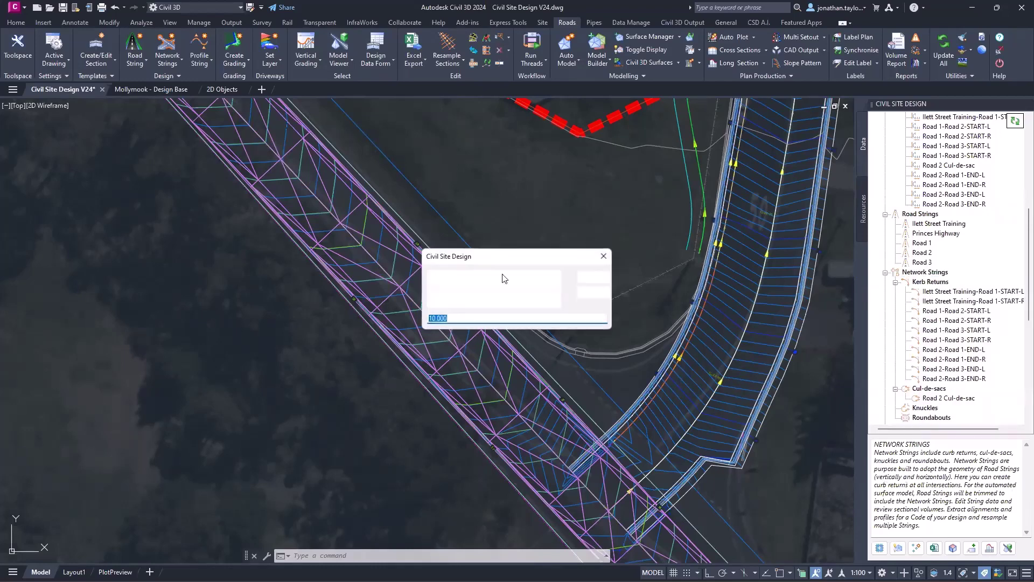
pyautogui.click(592, 276)
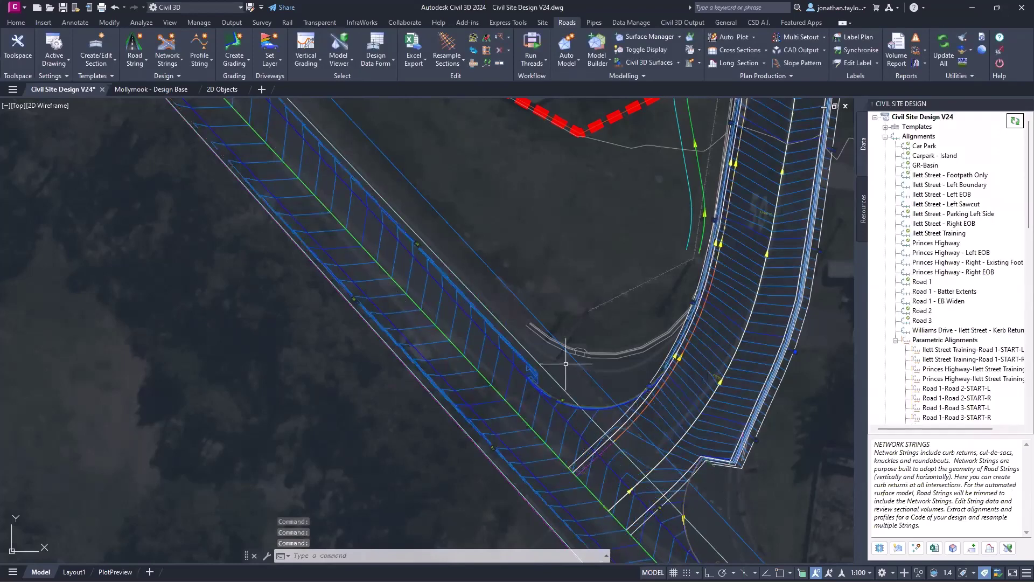
# Collapse the Alignments, Road Strings and Network Strings branches of the Toolspace data tree.
pyautogui.scroll(-1, 566, 363)
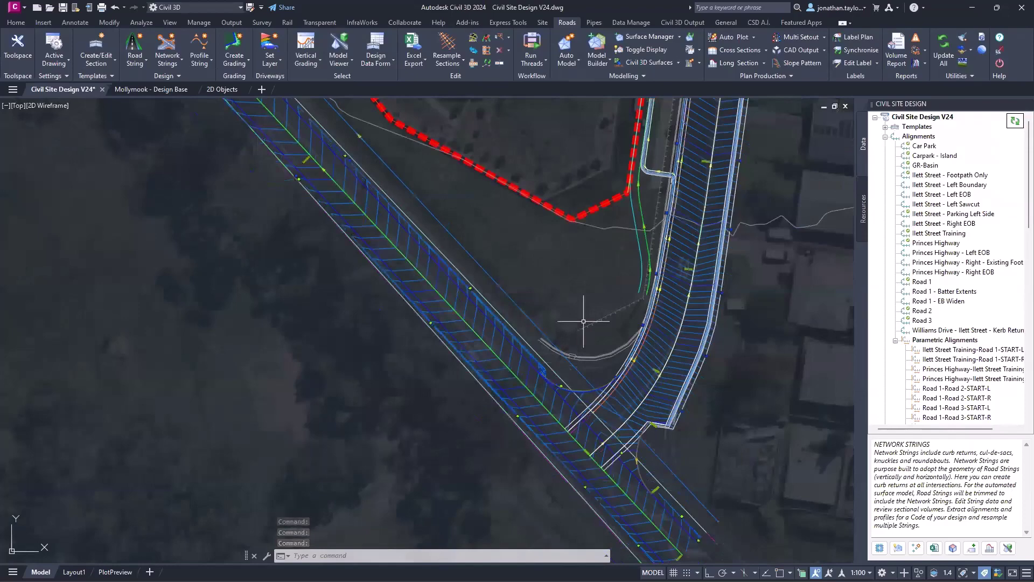
pyautogui.scroll(-2, 577, 283)
pyautogui.moveTo(600, 228); pyautogui.dragTo(603, 356, button='middle')
pyautogui.scroll(-3, 604, 323)
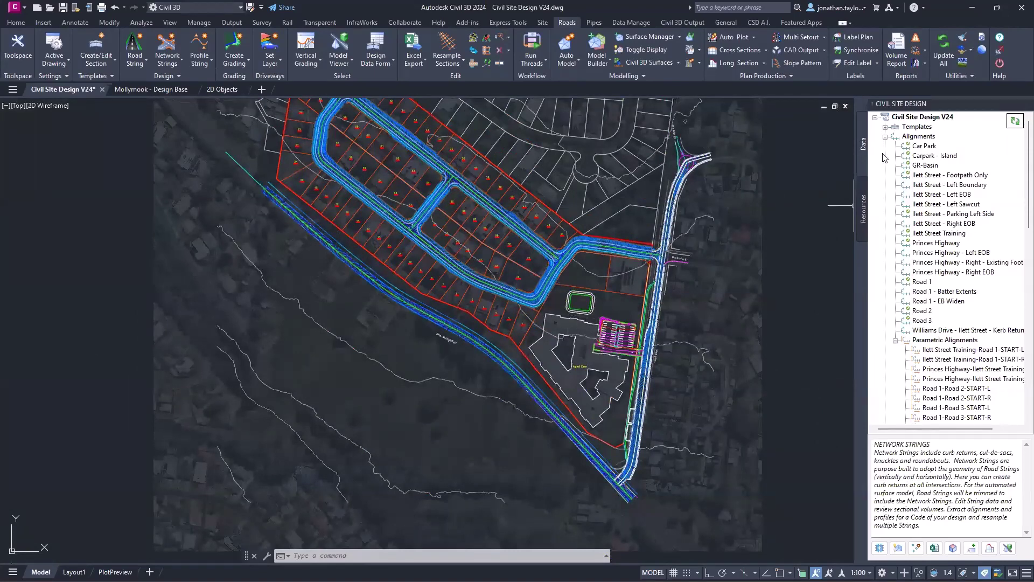
pyautogui.click(885, 136)
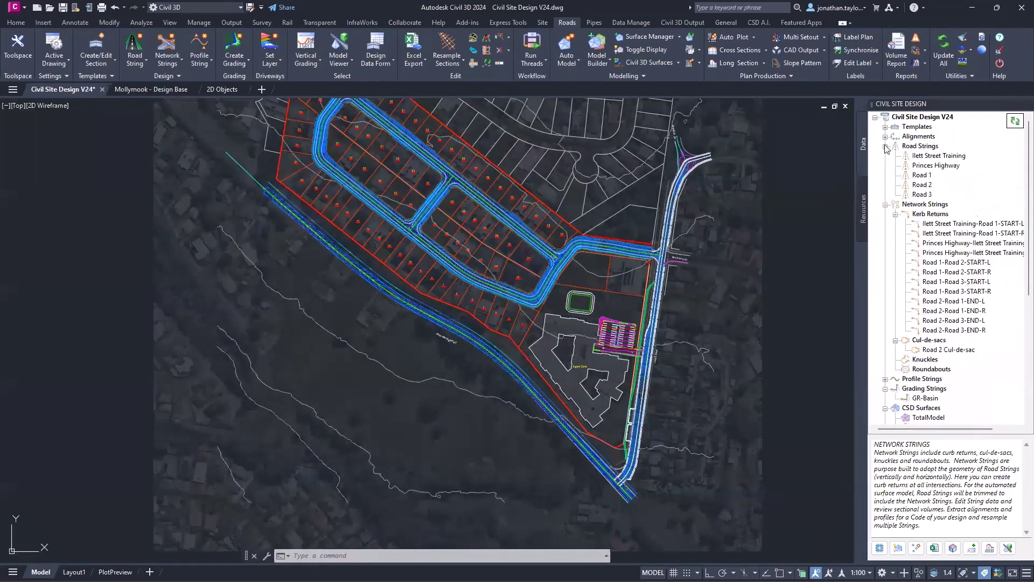
pyautogui.click(886, 147)
pyautogui.click(885, 156)
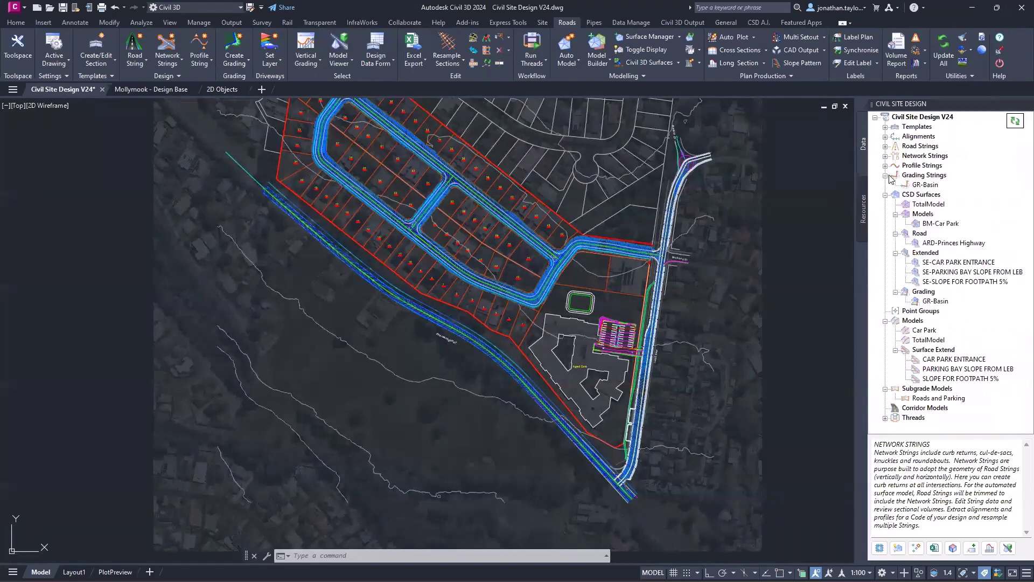
# Examine the Toolspace descriptions of Grading Strings and Profile Strings, and the overall site plan.
pyautogui.click(896, 177)
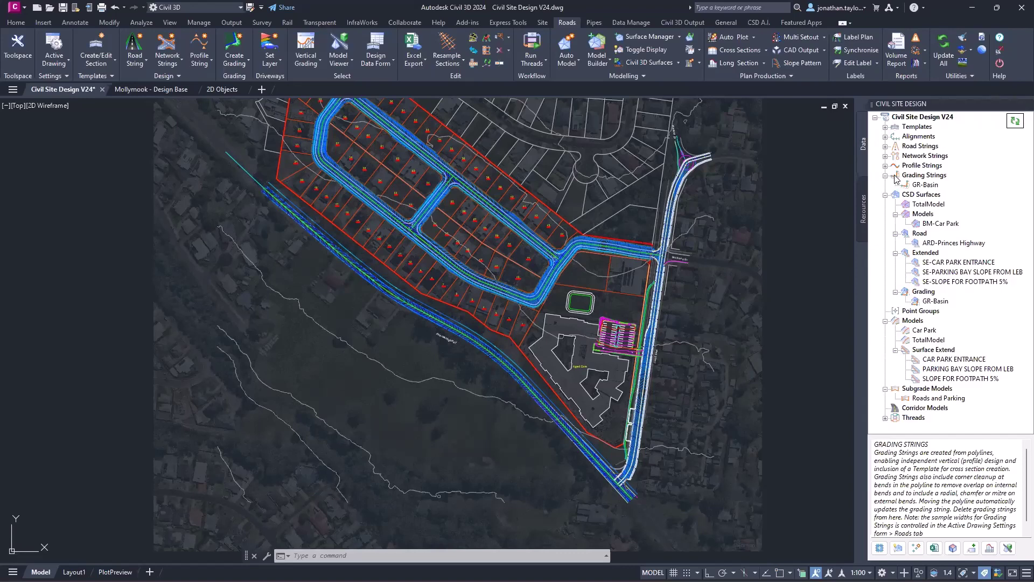
pyautogui.click(918, 165)
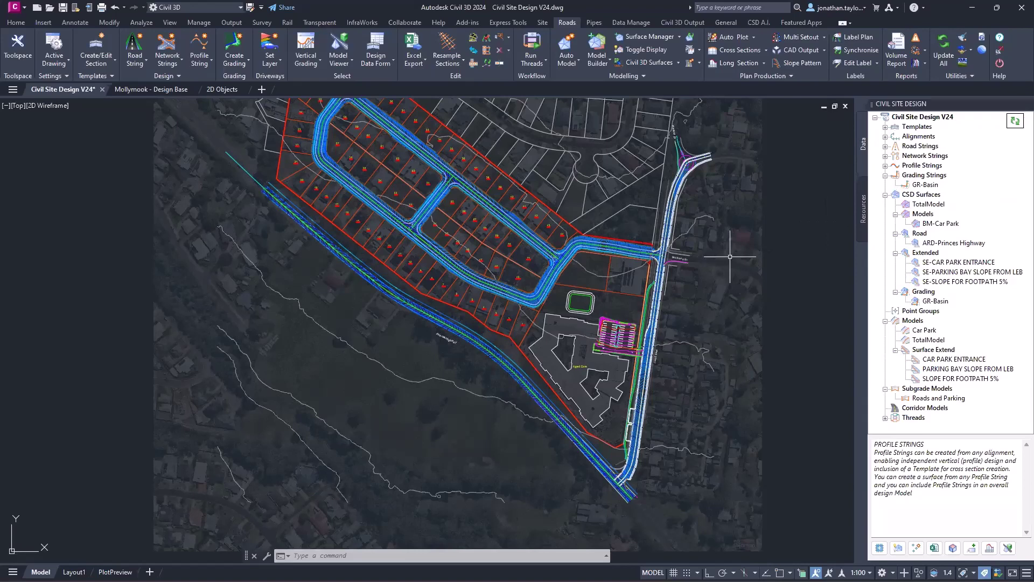
pyautogui.moveTo(725, 257)
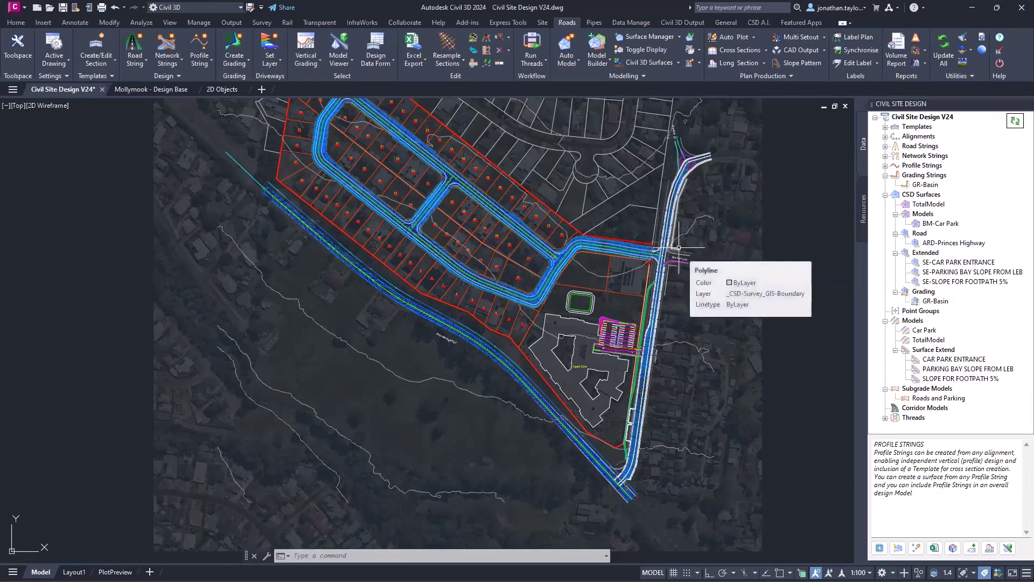
pyautogui.moveTo(722, 215); pyautogui.dragTo(716, 276, button='middle')
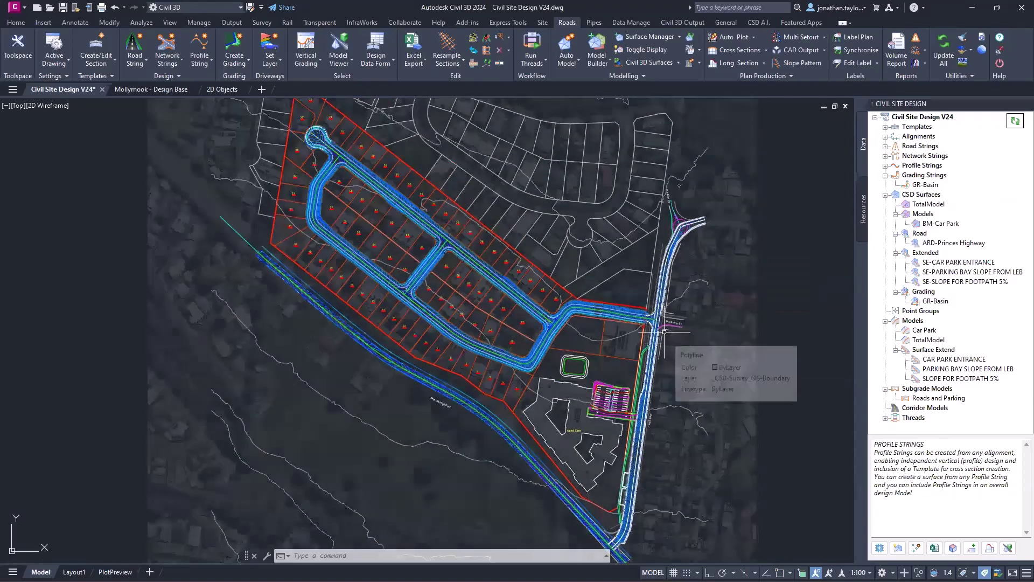
# Expand the Templates branch of the Toolspace data tree and open the Template Editor.
pyautogui.scroll(2, 594, 383)
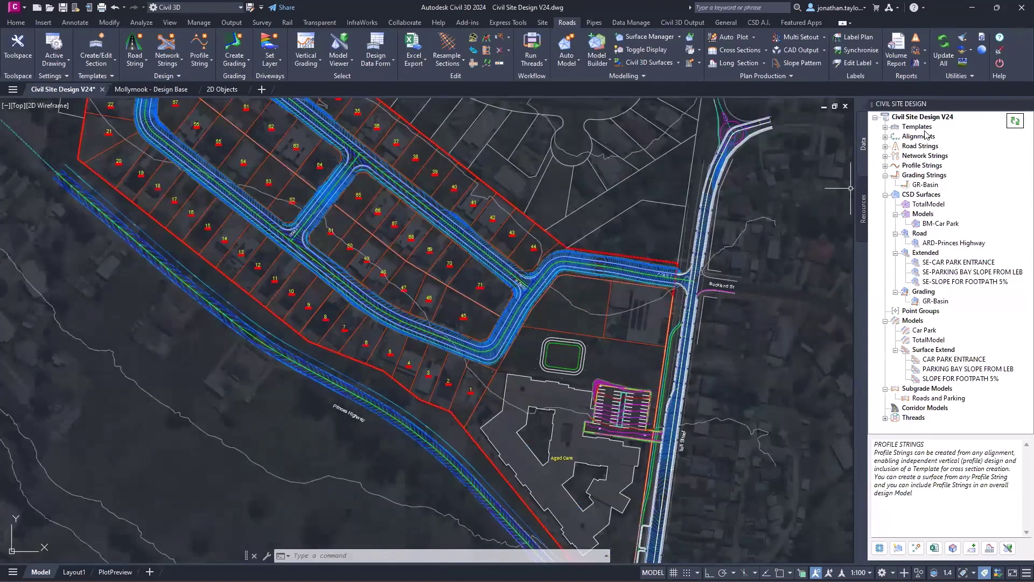
pyautogui.moveTo(917, 129)
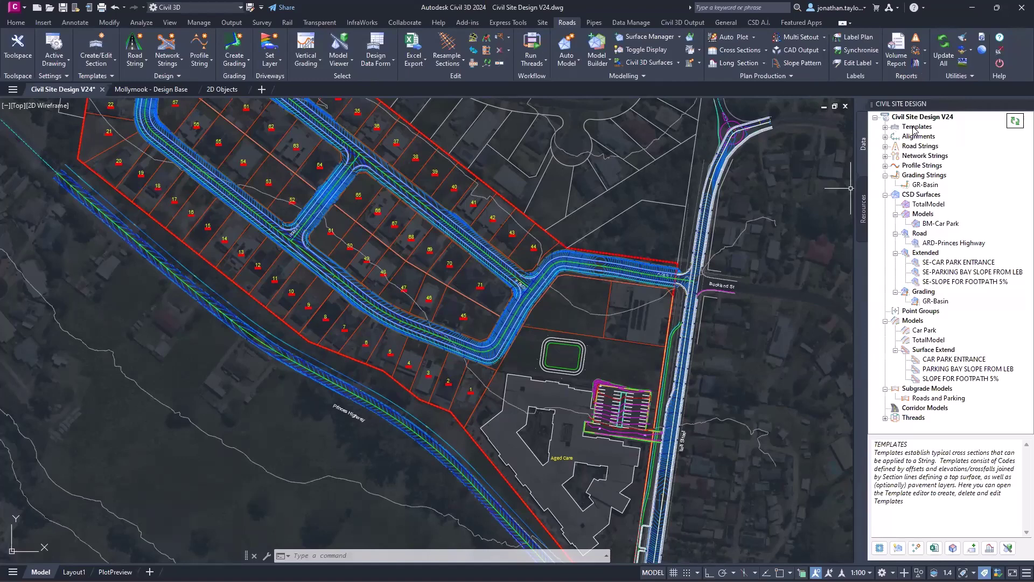
pyautogui.rightClick(914, 129)
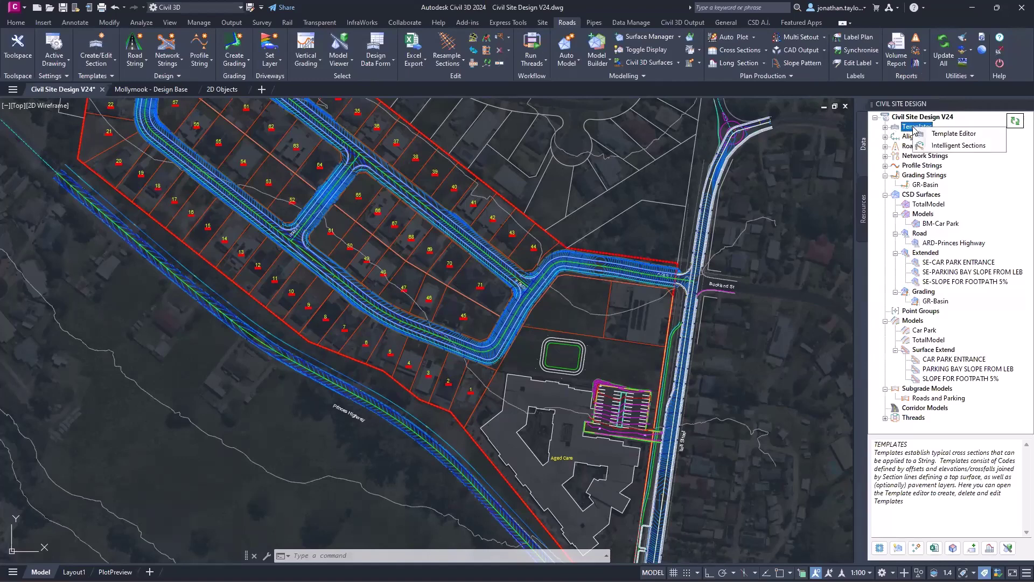
pyautogui.click(885, 127)
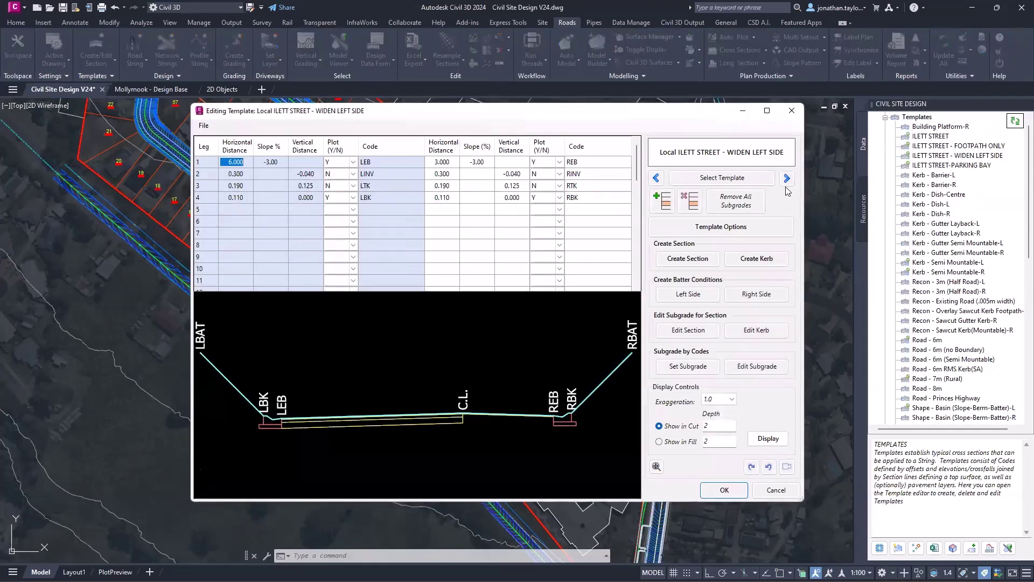
# Browse the kerb cross-section templates one after another, from the barrier kerbs through to Kerb - Dish-R.
pyautogui.click(787, 179)
pyautogui.click(787, 179)
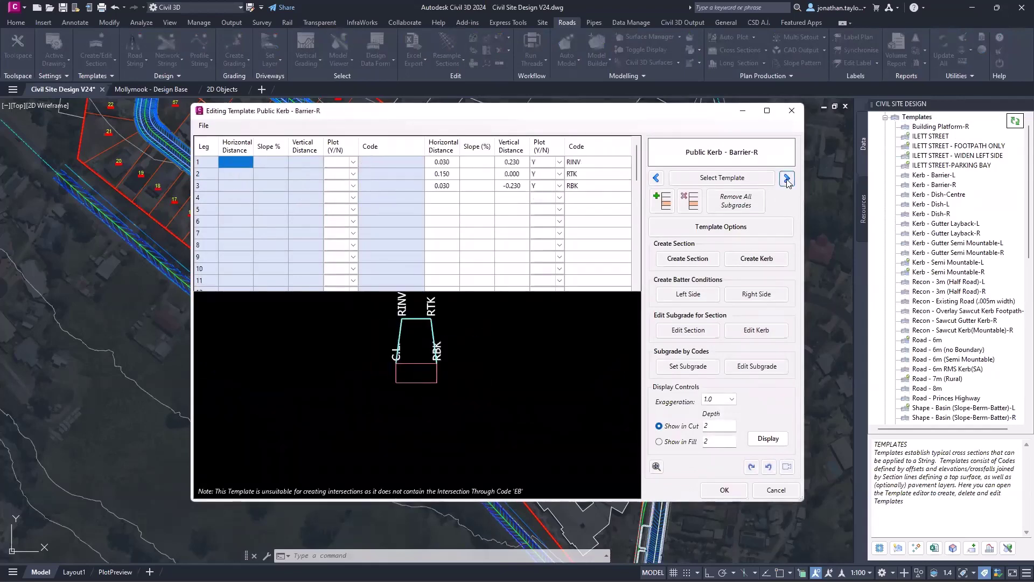
pyautogui.click(788, 179)
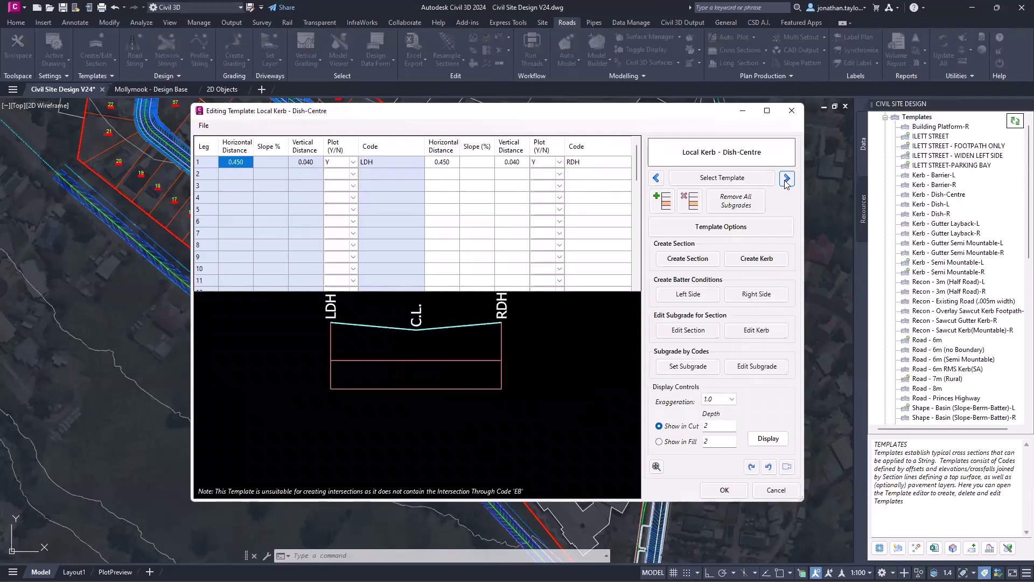
pyautogui.click(788, 180)
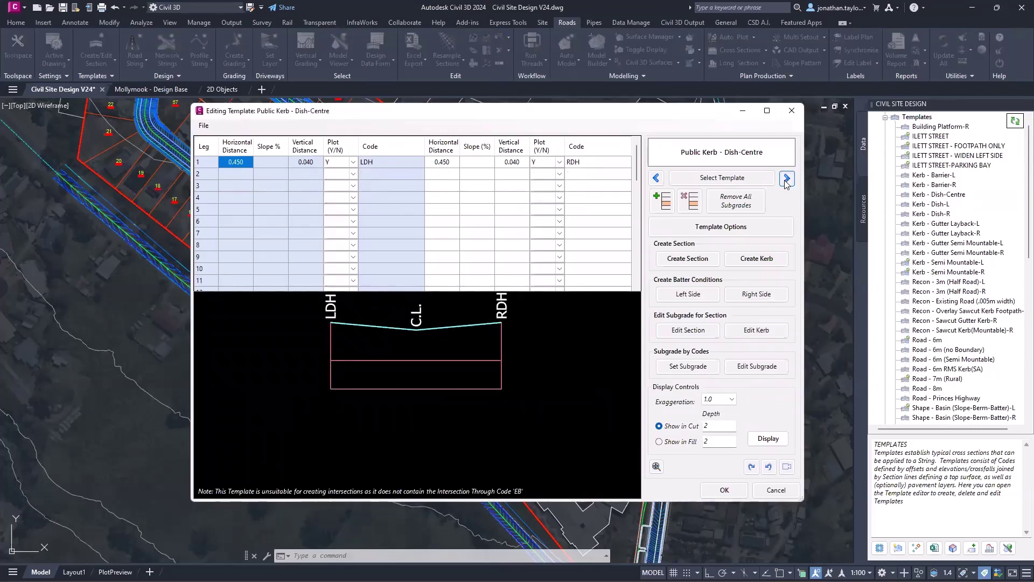
pyautogui.click(787, 180)
pyautogui.click(787, 181)
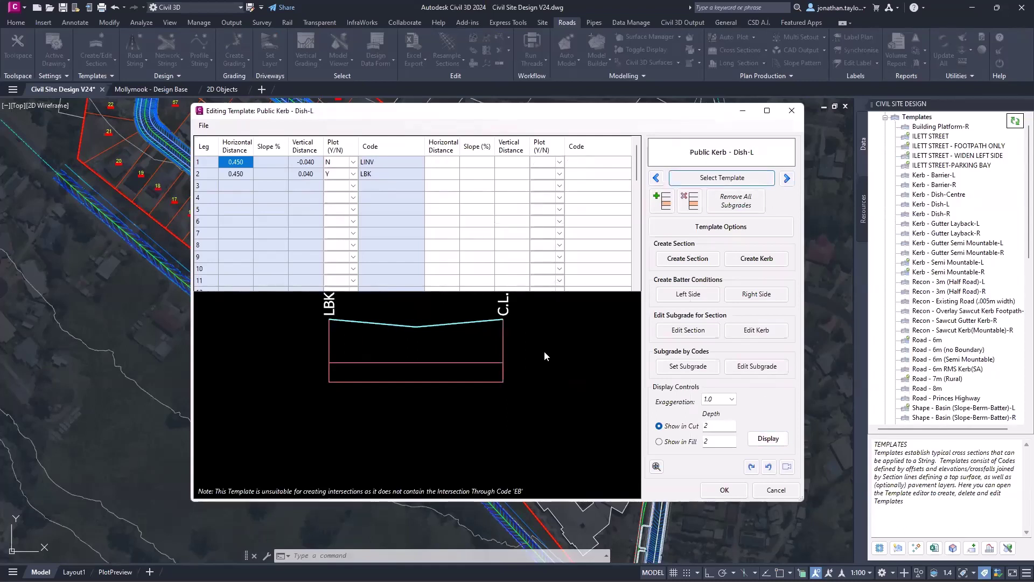
pyautogui.click(787, 179)
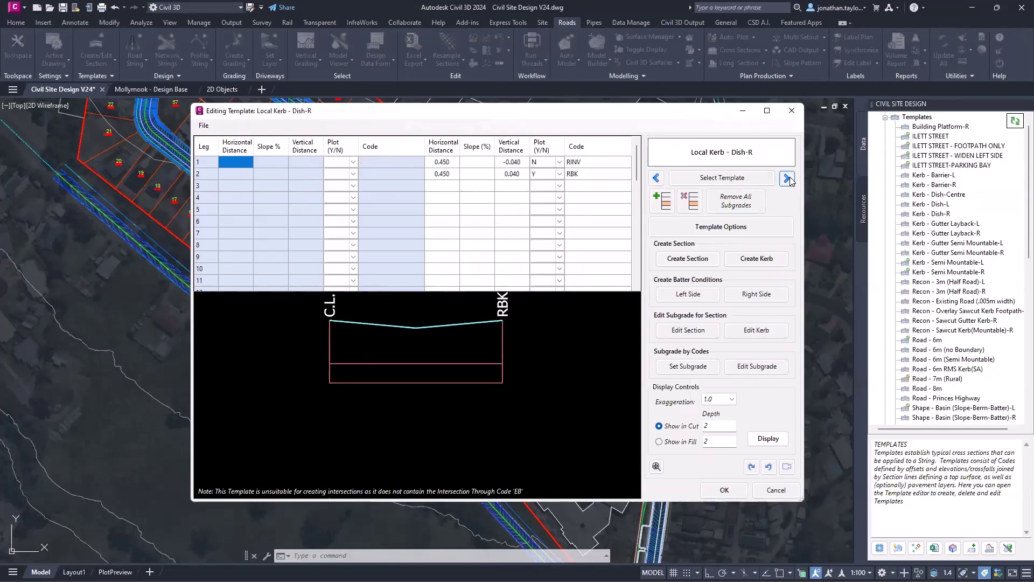
# Load the Local Road - 6m template into the editor and inspect its subgrade layers near the centreline.
pyautogui.click(718, 178)
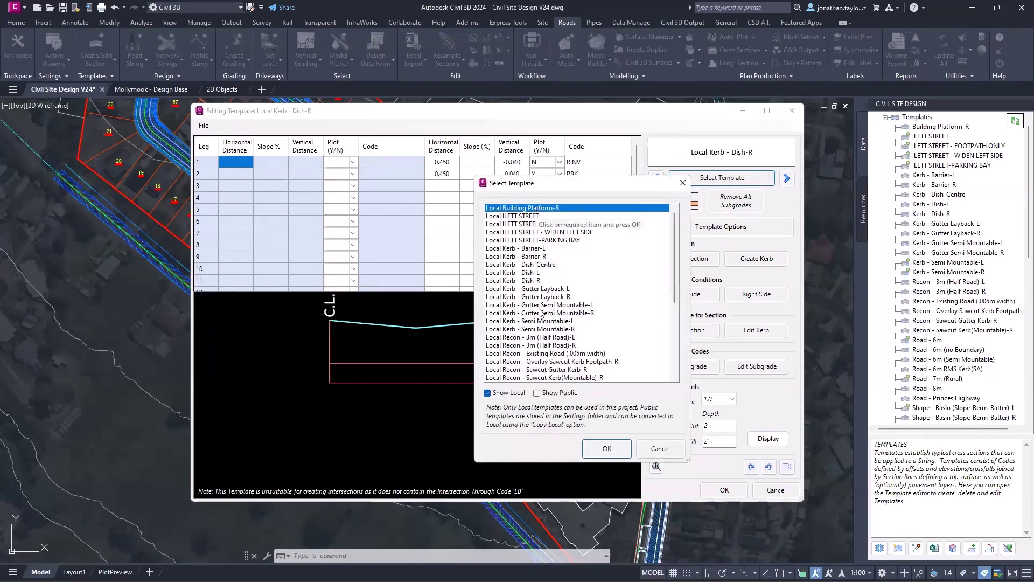
pyautogui.scroll(-4, 539, 310)
pyautogui.click(525, 289)
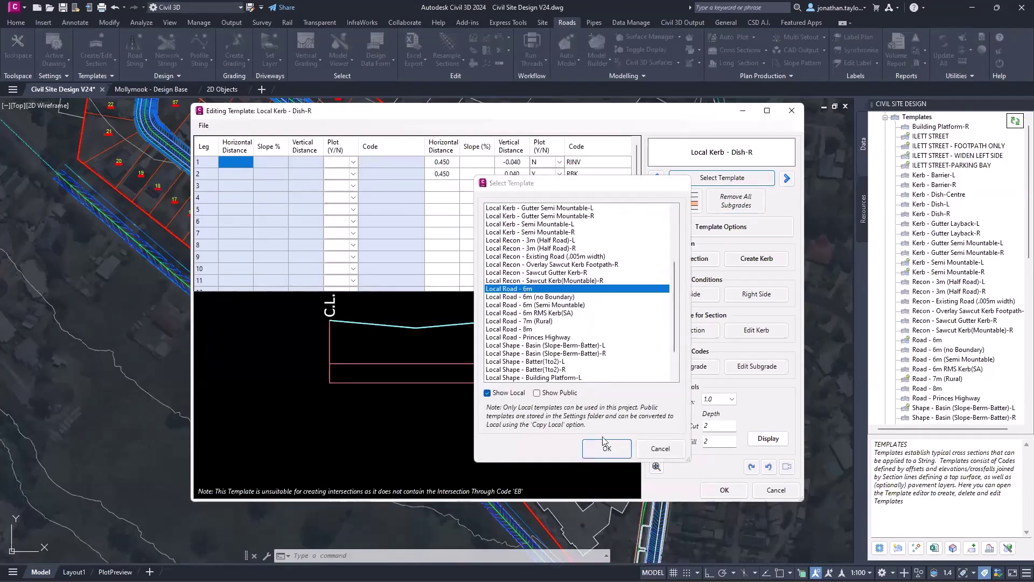
pyautogui.click(602, 445)
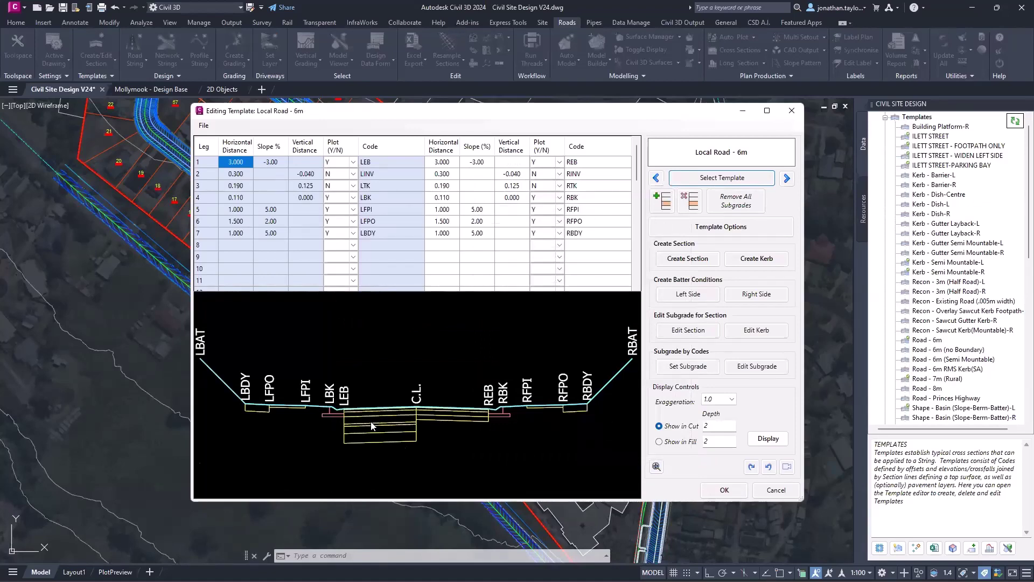
pyautogui.scroll(1, 384, 441)
pyautogui.scroll(1, 404, 418)
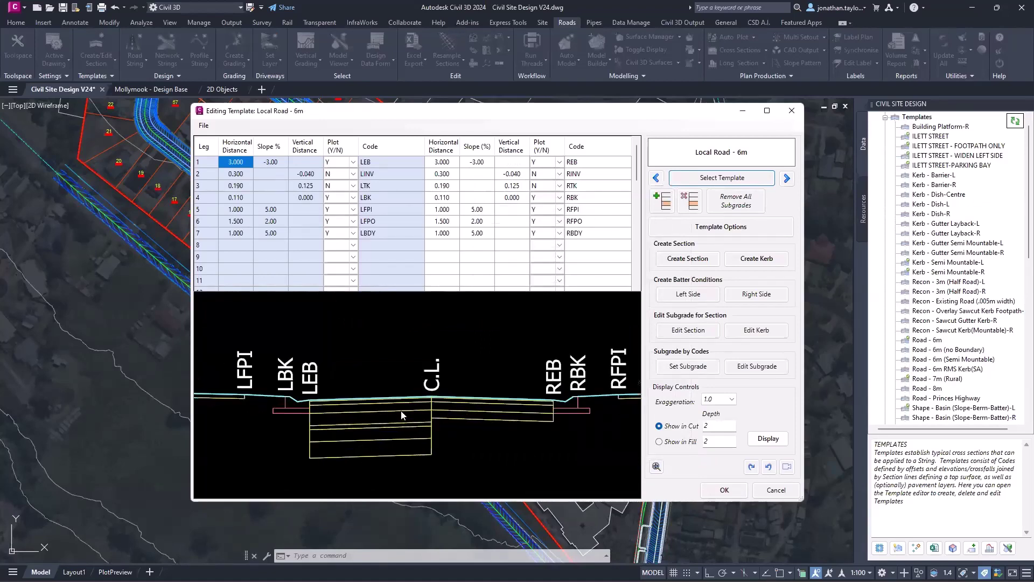
# Set the kerb colour of the template preview to green and apply the display settings.
pyautogui.click(781, 445)
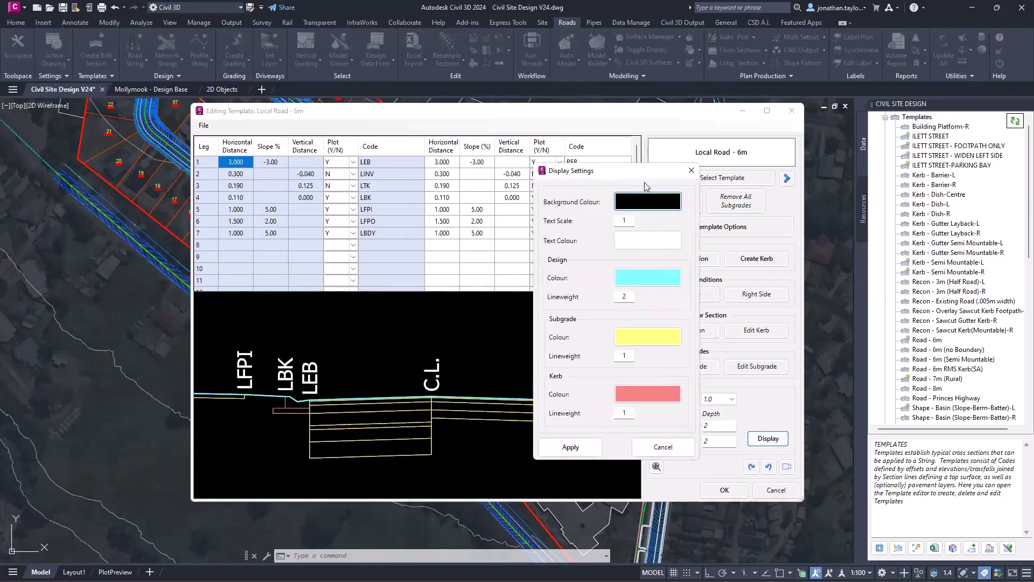
pyautogui.moveTo(647, 186); pyautogui.dragTo(870, 157)
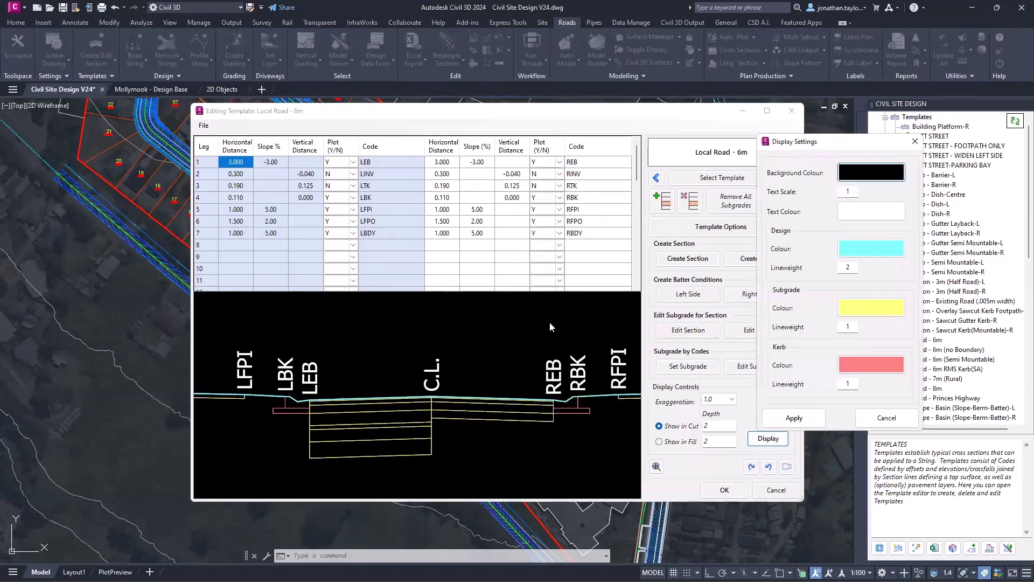
pyautogui.click(511, 314)
pyautogui.click(865, 364)
pyautogui.click(509, 179)
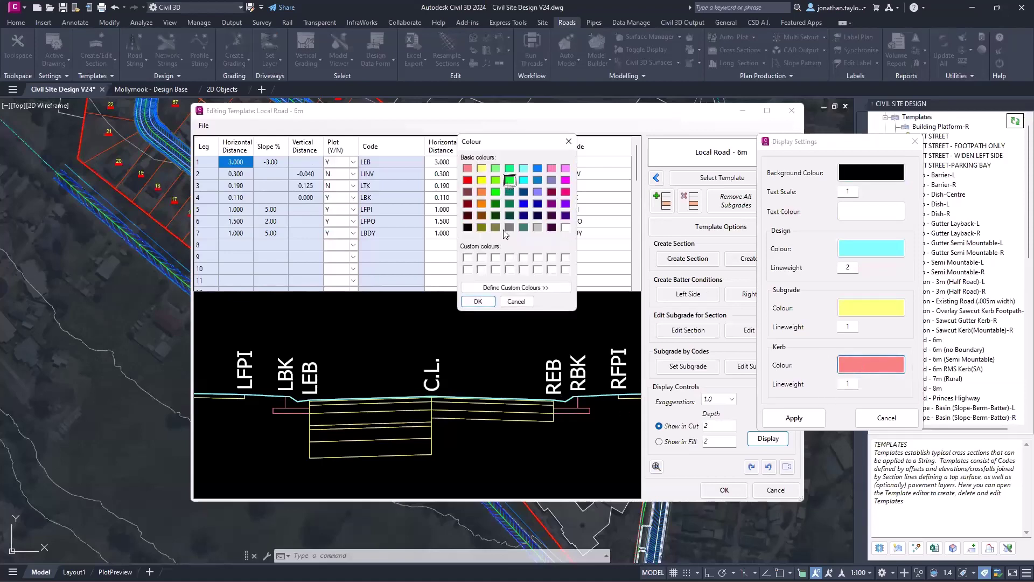
pyautogui.click(478, 302)
pyautogui.click(806, 425)
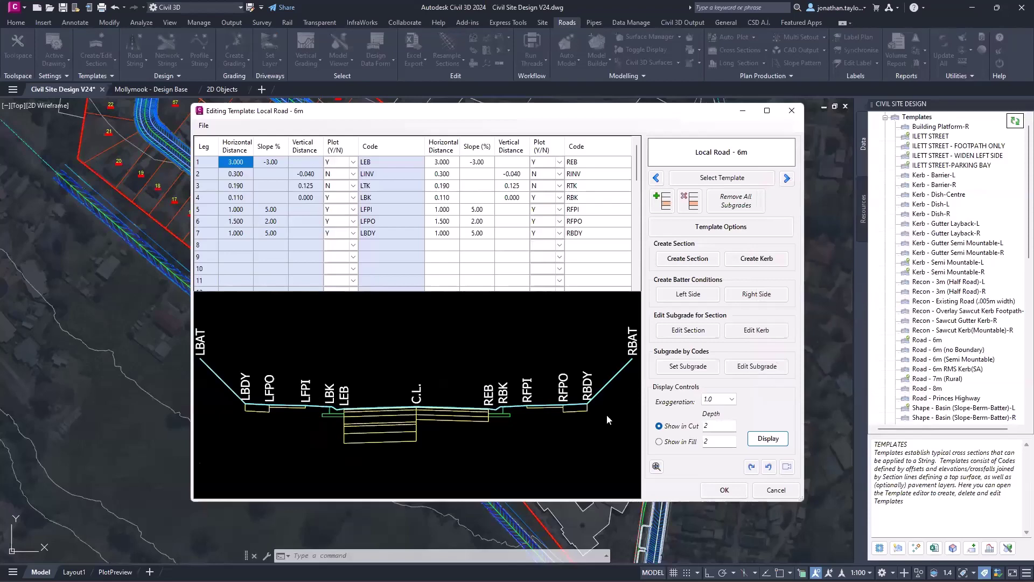
# Review the display settings, the file commands and the list of template options without changing the Road - 6m template.
pyautogui.click(750, 441)
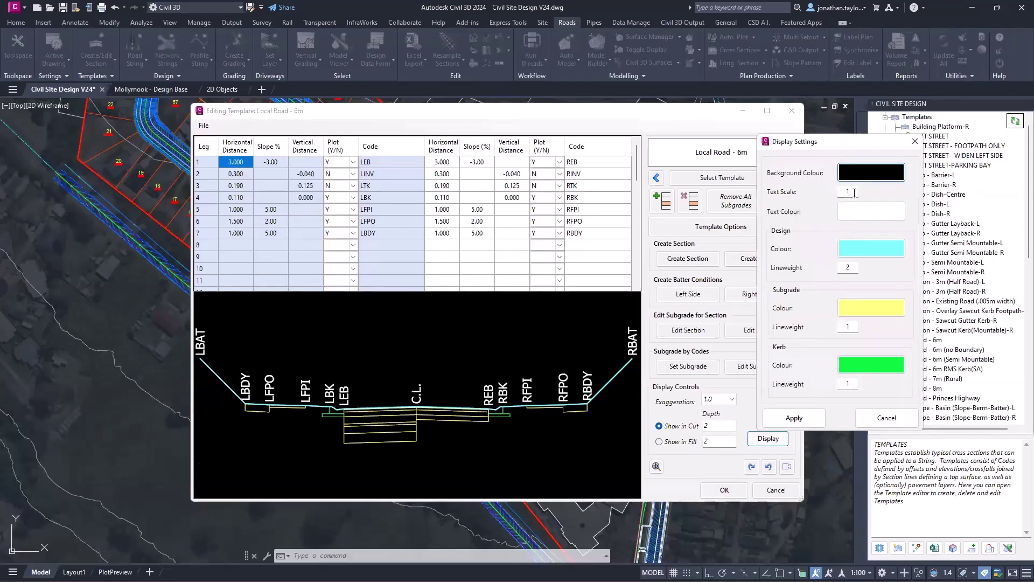
pyautogui.click(887, 418)
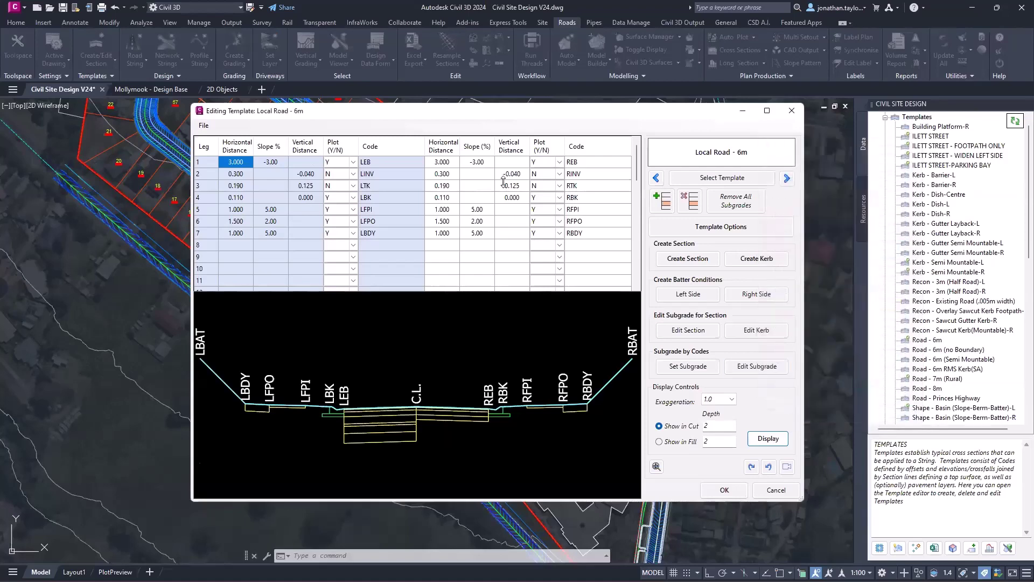
pyautogui.click(202, 125)
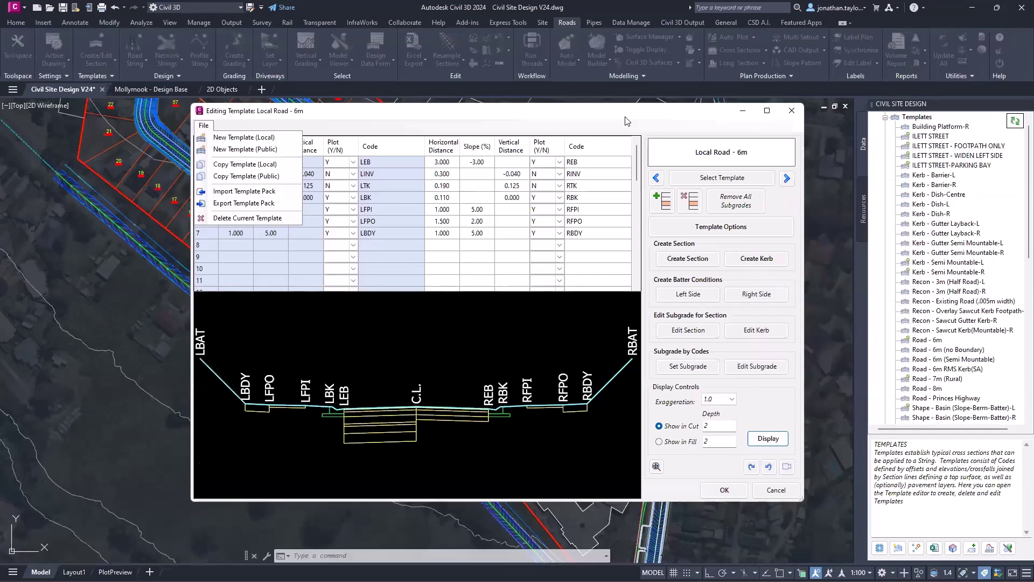
pyautogui.click(715, 227)
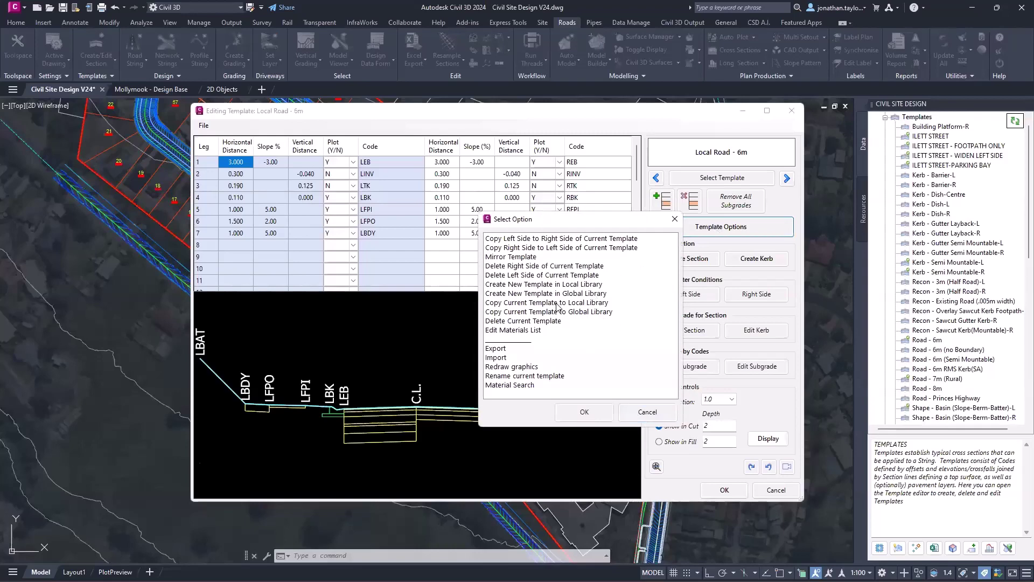
pyautogui.click(647, 412)
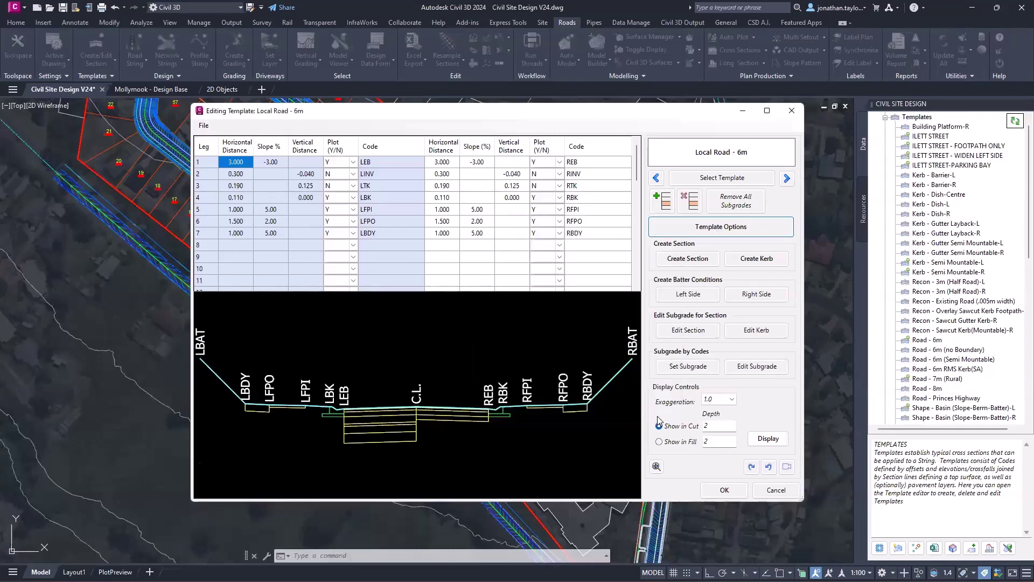
# Export the templates as a template pack named Webinar in the Desktop's Template Library folder, and close the editor accepting changes.
pyautogui.click(204, 126)
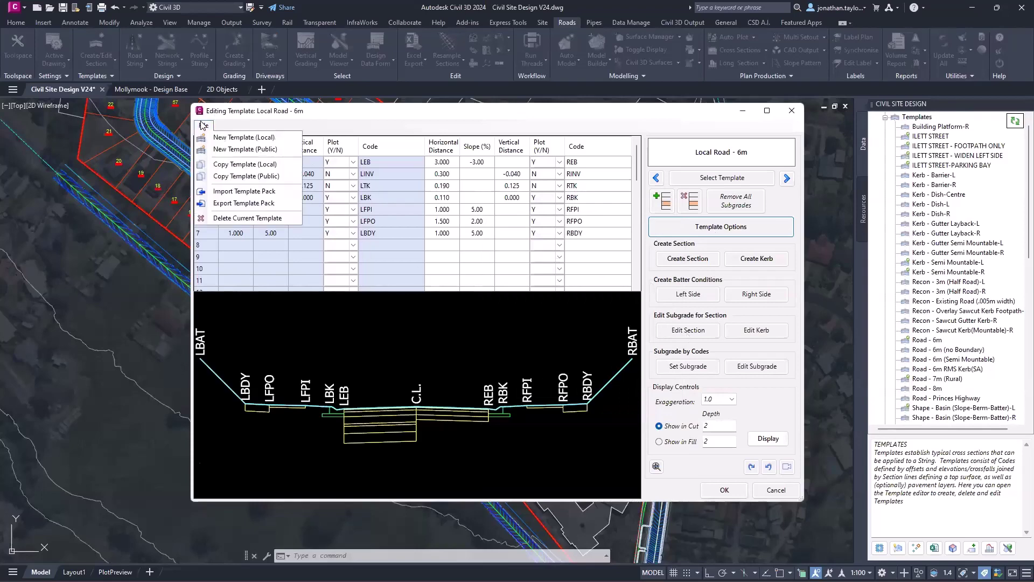
pyautogui.click(222, 203)
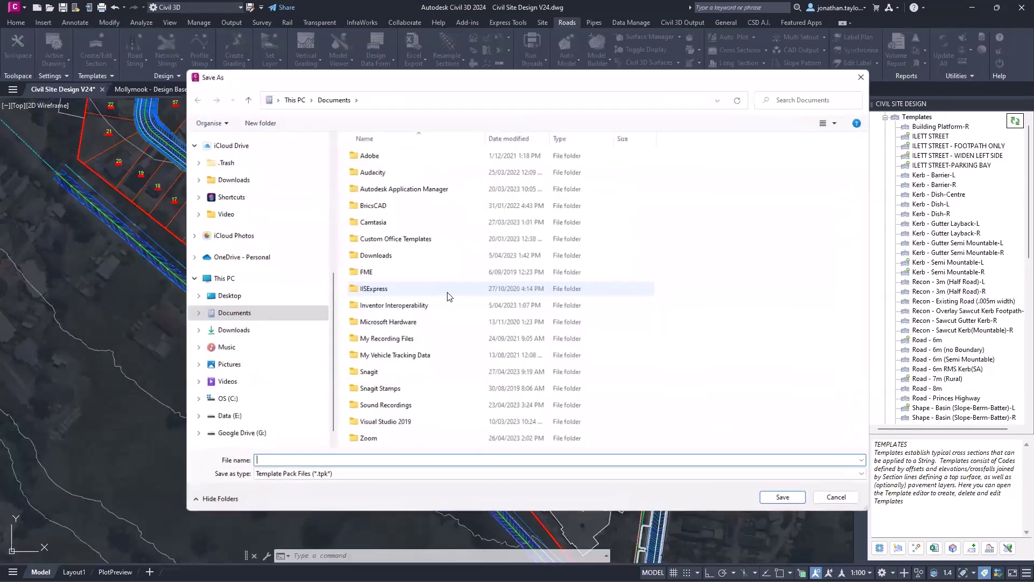
pyautogui.click(222, 295)
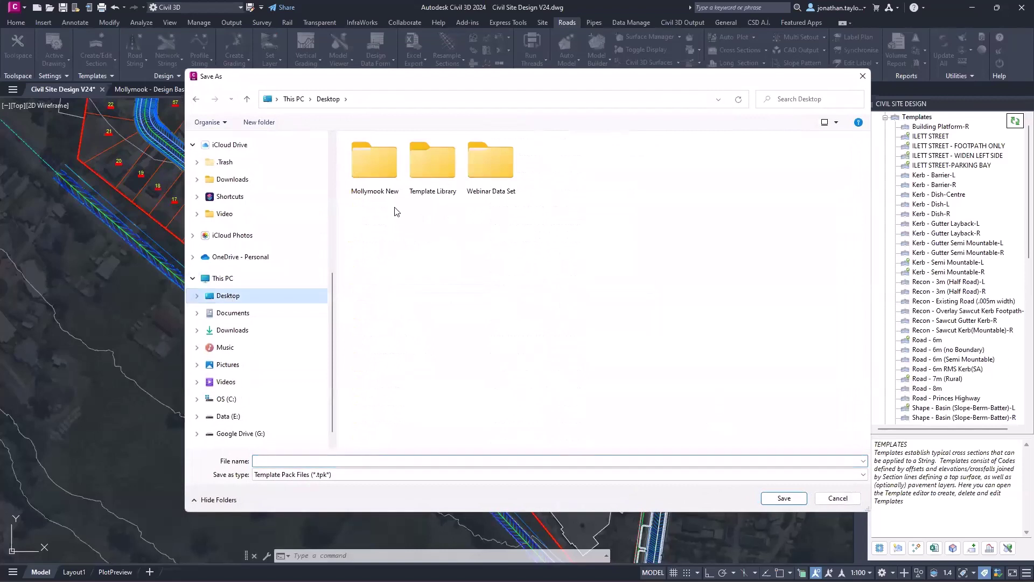
pyautogui.click(430, 164)
pyautogui.doubleClick(430, 164)
pyautogui.click(334, 458)
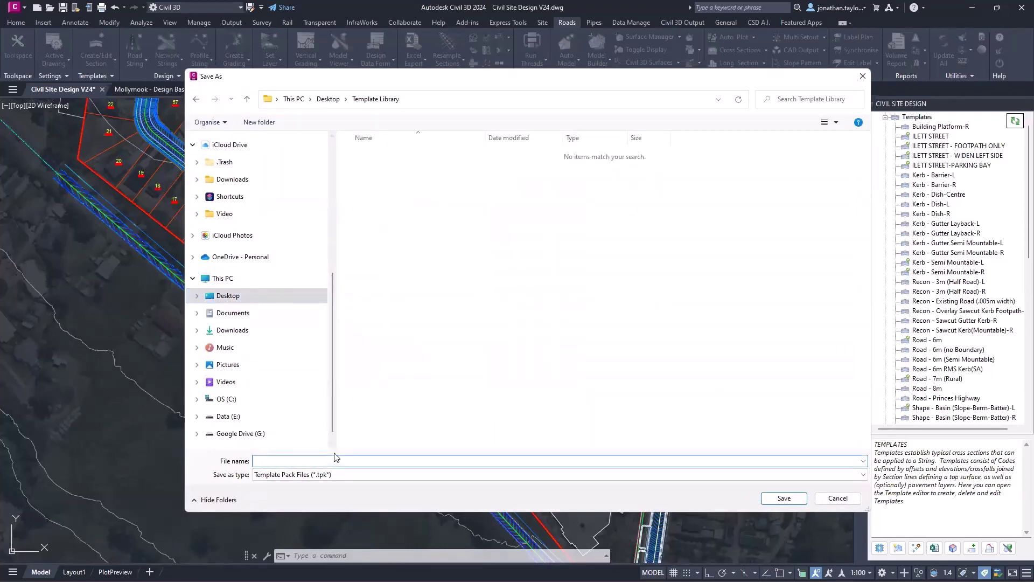
pyautogui.write('Webinar')
pyautogui.click(784, 498)
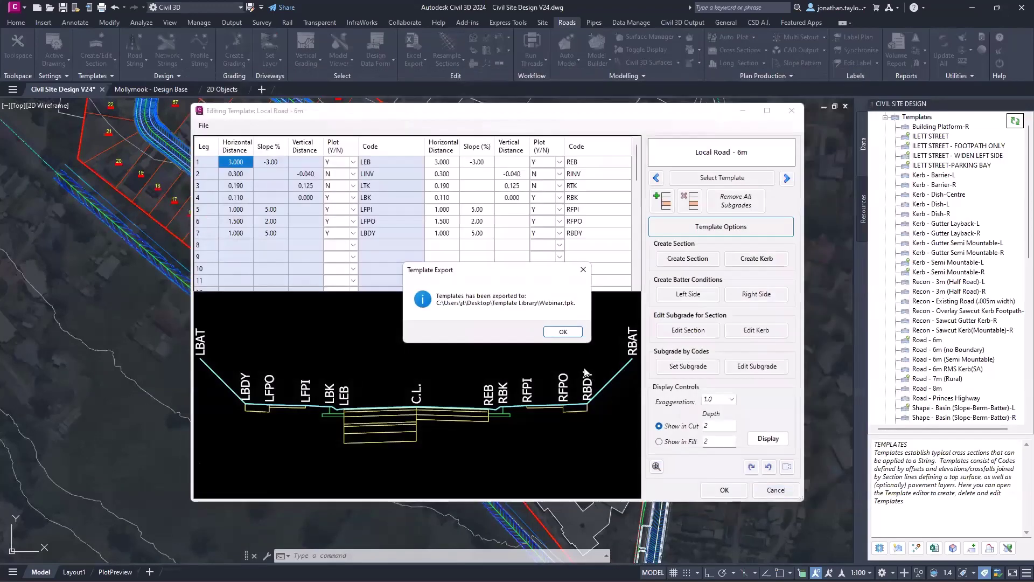
pyautogui.click(558, 333)
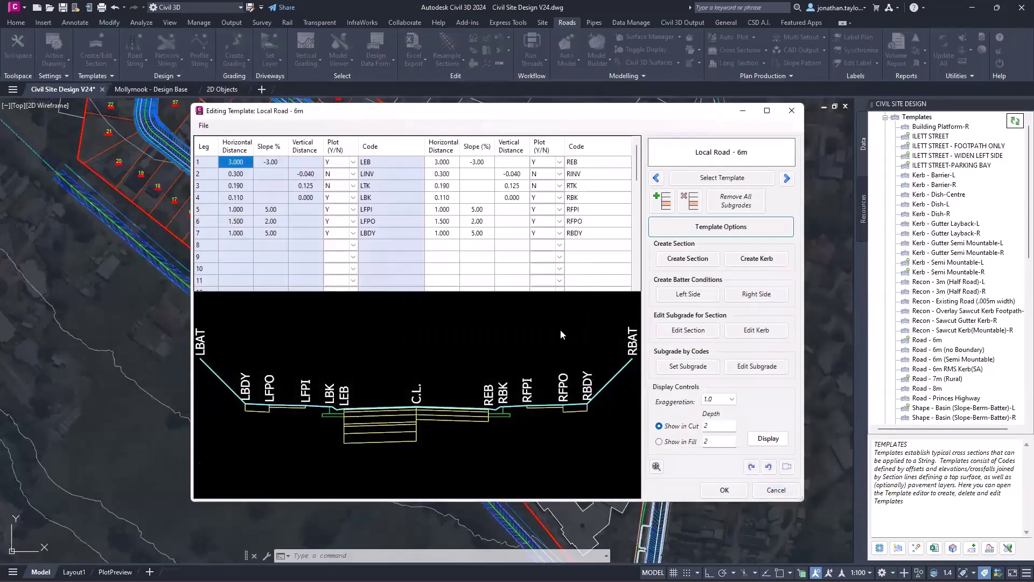
pyautogui.click(725, 490)
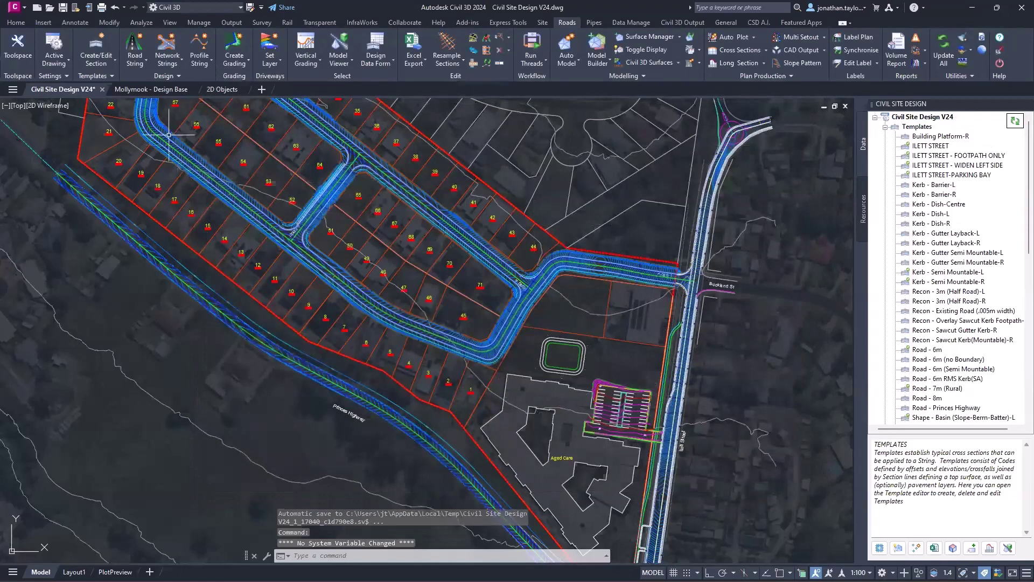
# Switch to the Mollymook - Design Base drawing and open its Template Editor.
pyautogui.click(152, 90)
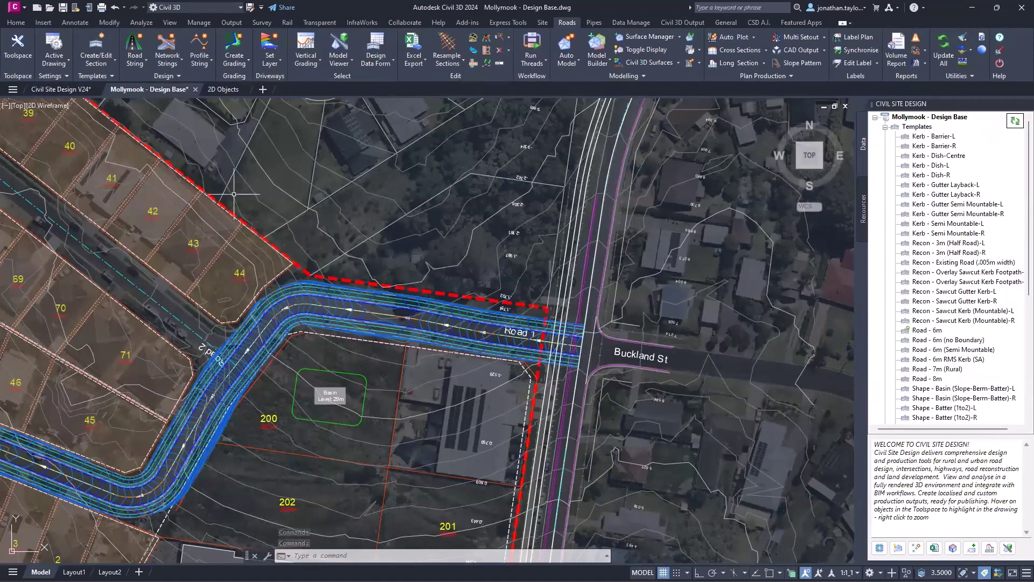
pyautogui.click(98, 47)
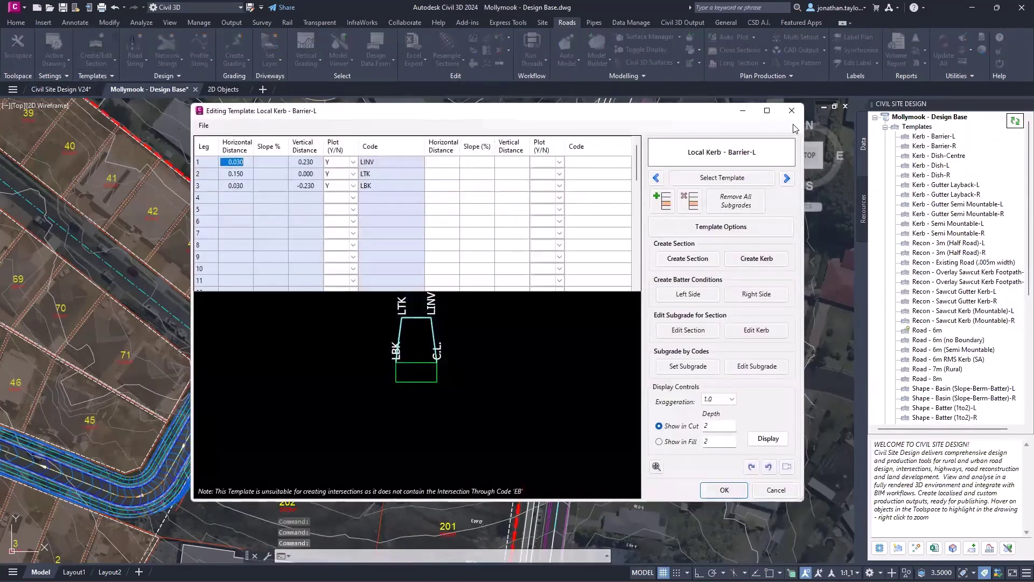
pyautogui.click(791, 111)
pyautogui.rightClick(926, 117)
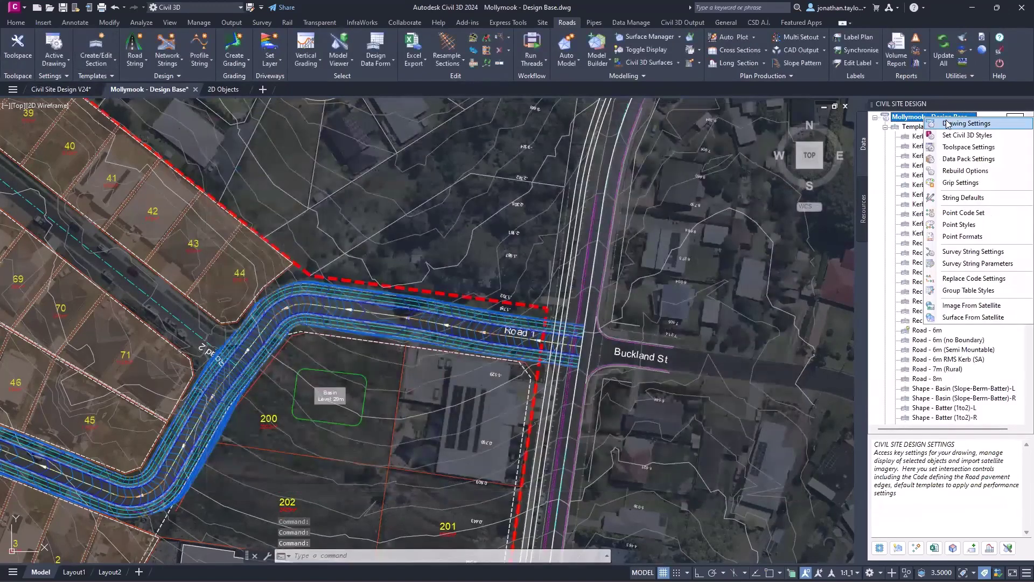
pyautogui.click(964, 123)
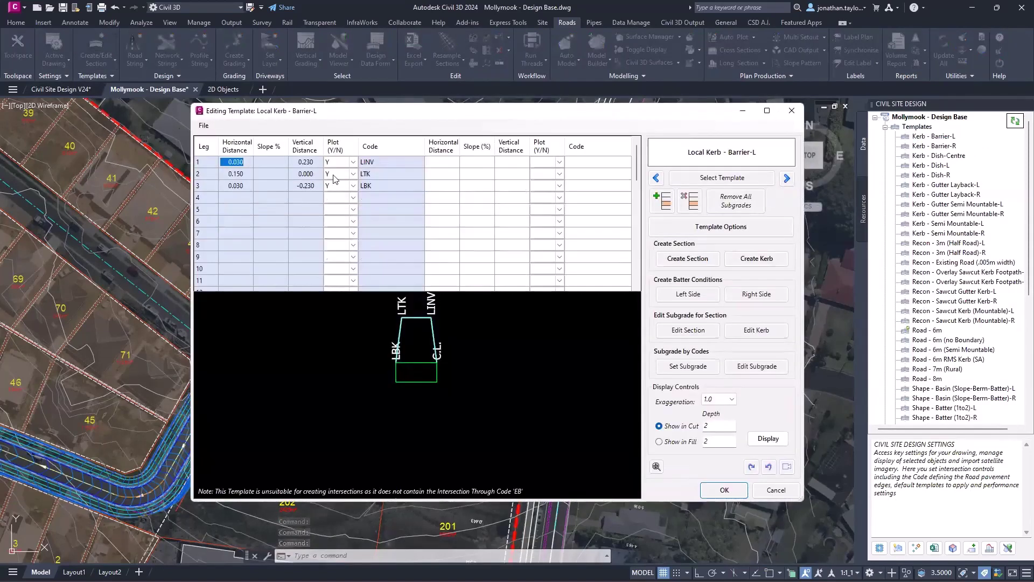
# Open the exported template pack for import into Mollymook - Design Base and switch off all of its templates.
pyautogui.click(203, 126)
pyautogui.click(251, 198)
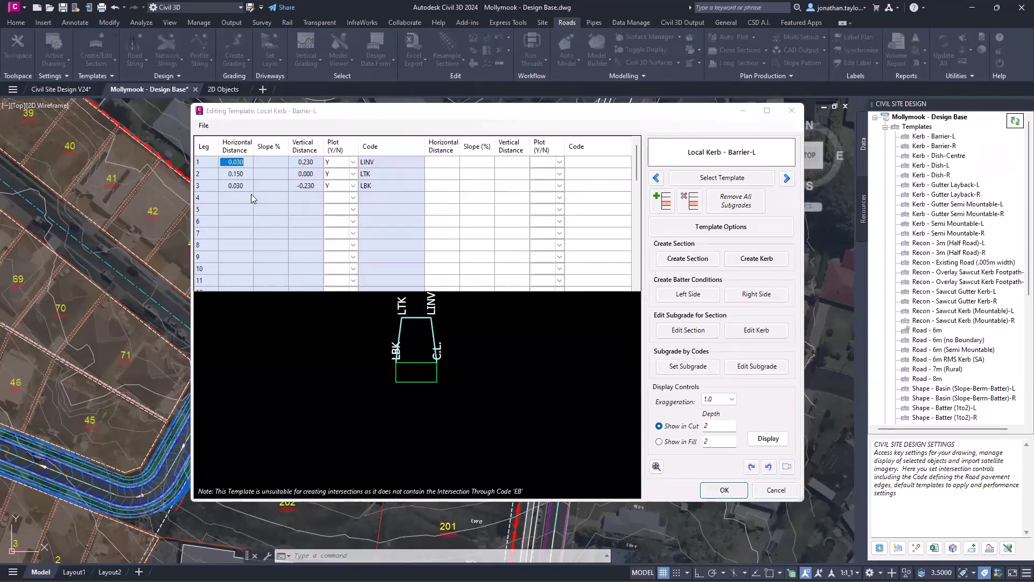
pyautogui.doubleClick(439, 160)
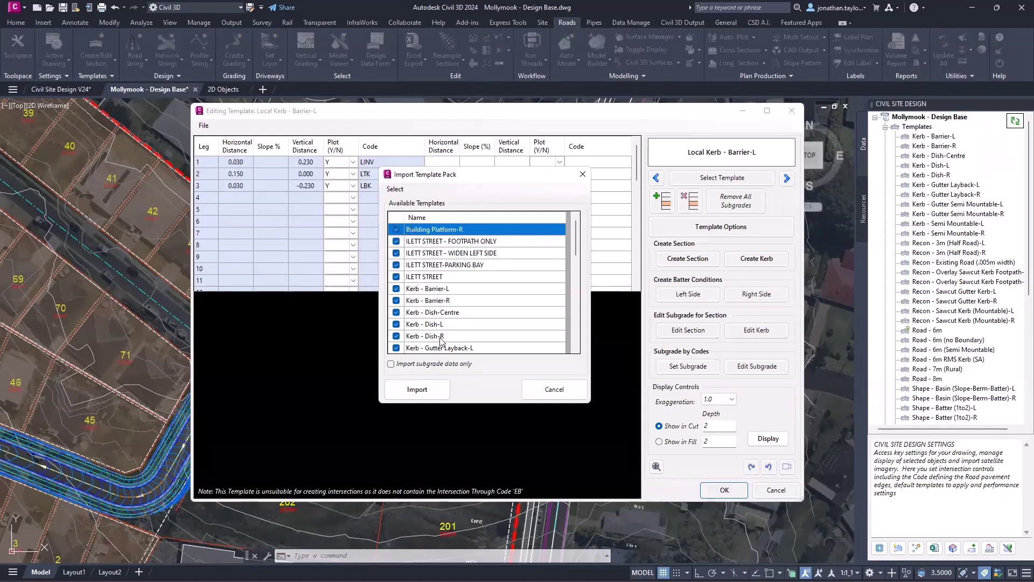
pyautogui.scroll(-10, 440, 341)
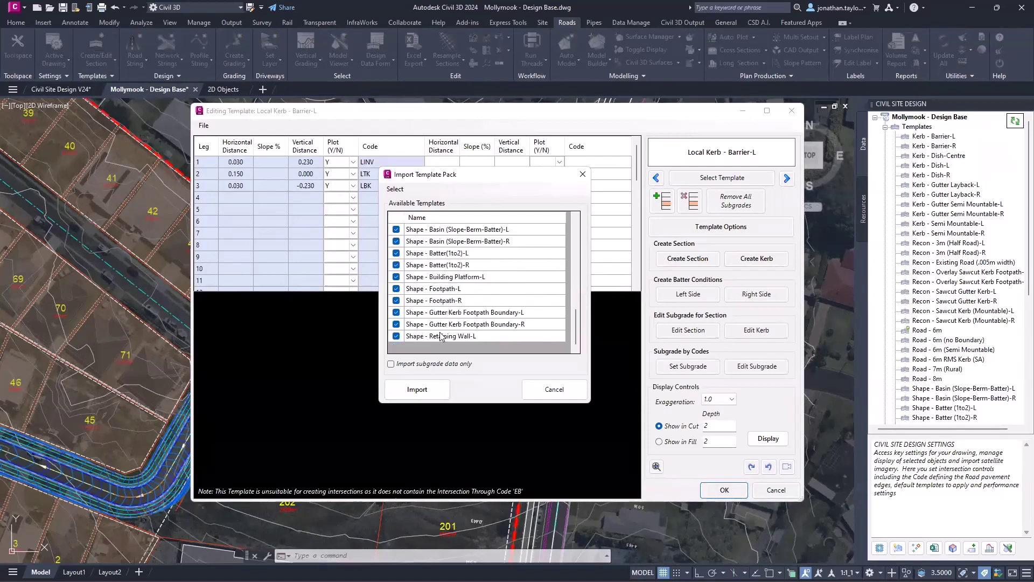
pyautogui.hotkey('ctrl', 'a')
pyautogui.click(395, 190)
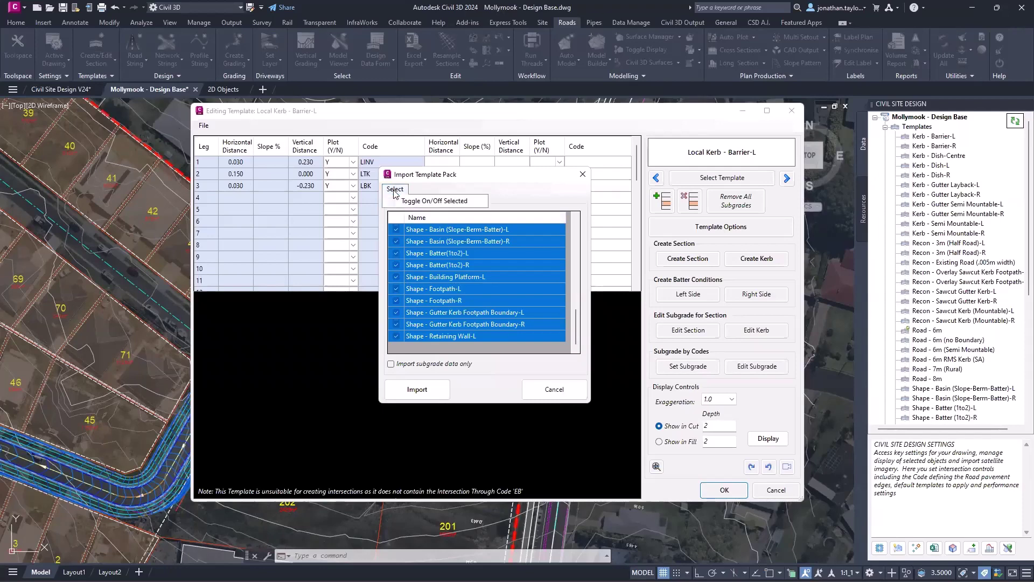
pyautogui.click(410, 200)
pyautogui.scroll(10, 424, 259)
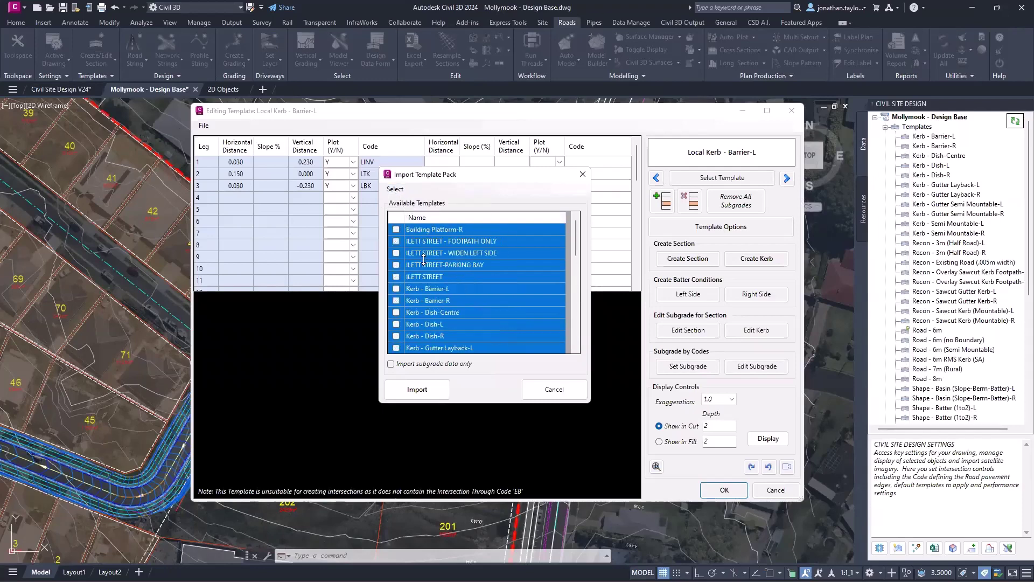
# Switch on only the four ILETT STREET templates in the pack and import them into the drawing.
pyautogui.click(426, 246)
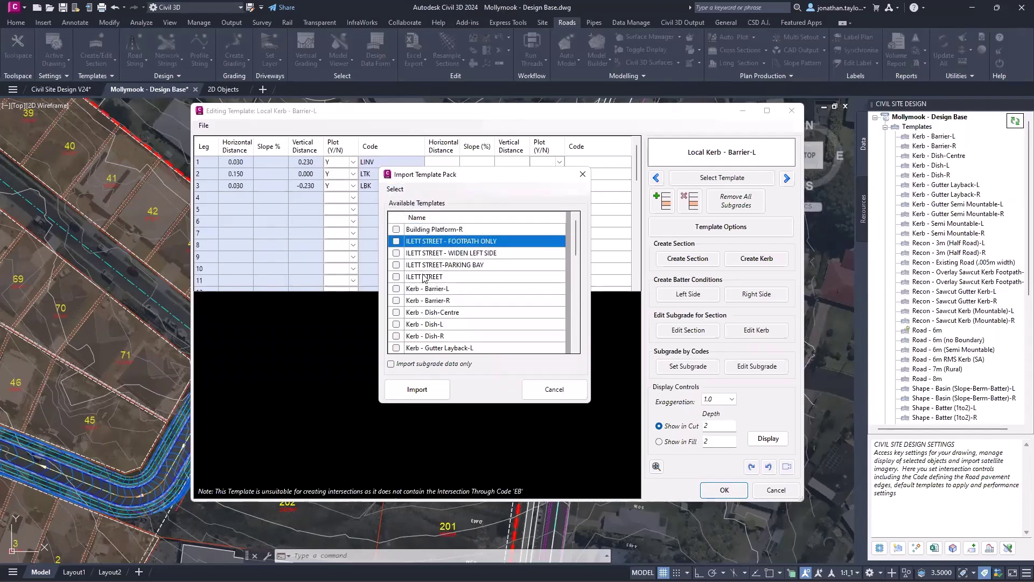
pyautogui.keyDown('shift'); pyautogui.click(426, 277); pyautogui.keyUp('shift')
pyautogui.click(395, 189)
pyautogui.click(403, 200)
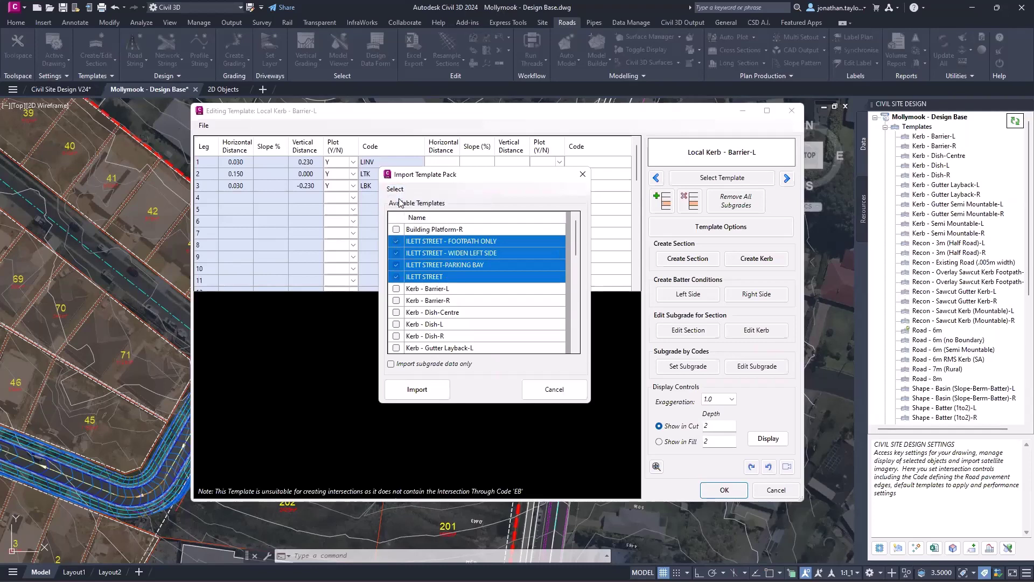
pyautogui.click(417, 389)
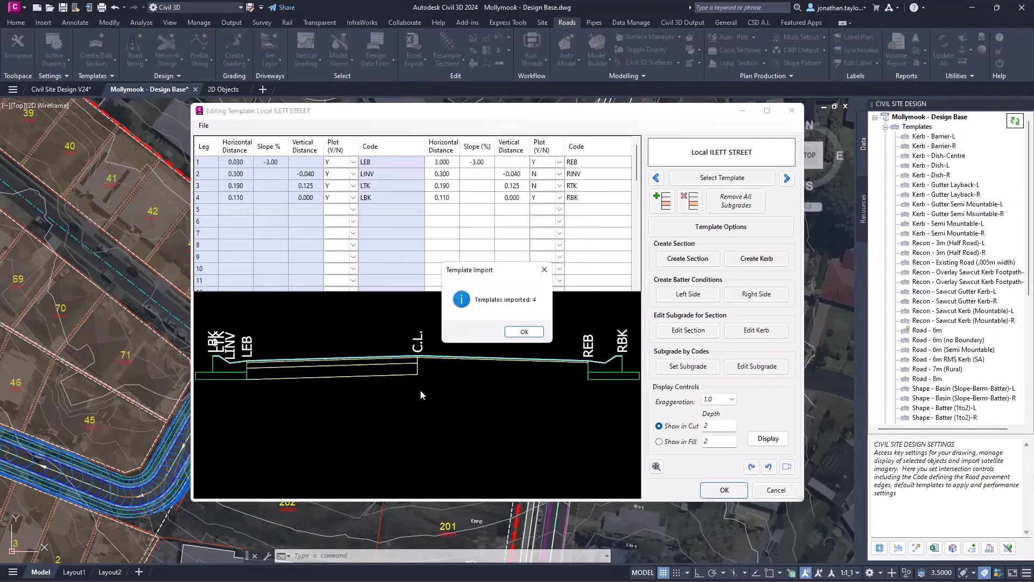
pyautogui.click(524, 332)
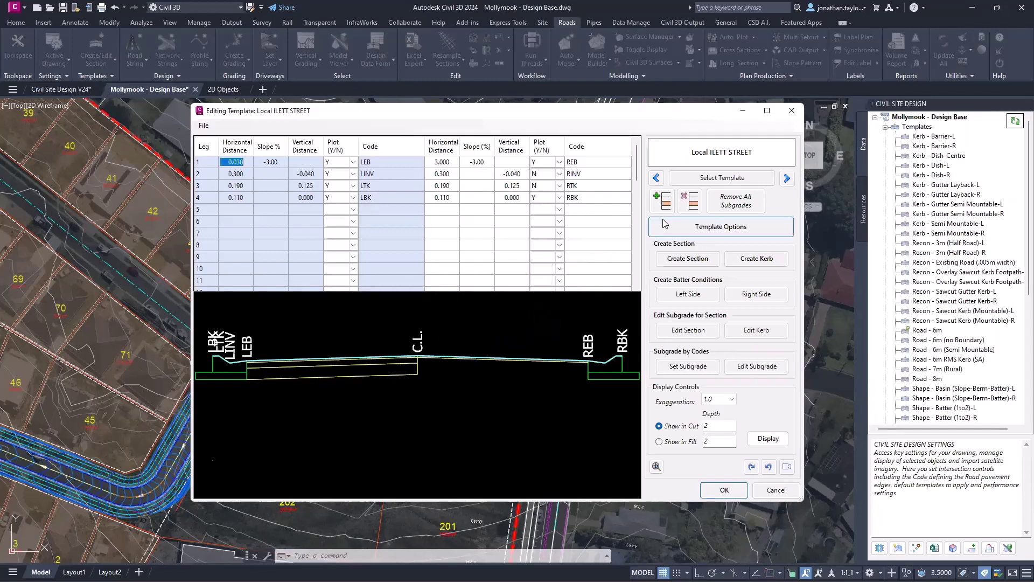
# Check the list of local templates for the imported ILETT STREET templates without choosing another template.
pyautogui.click(689, 182)
pyautogui.scroll(-7, 539, 323)
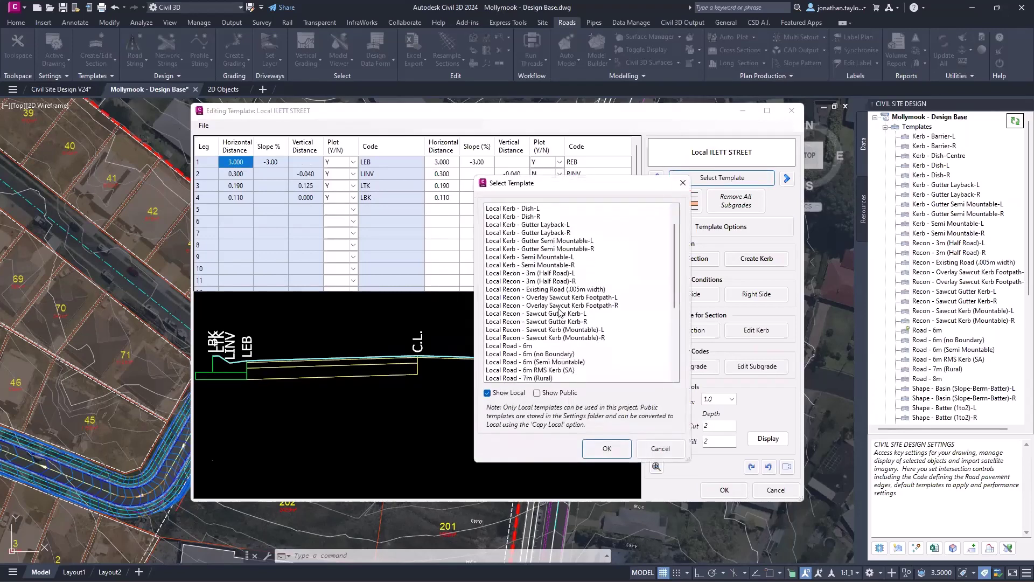
pyautogui.click(529, 354)
pyautogui.click(530, 362)
pyautogui.click(586, 378)
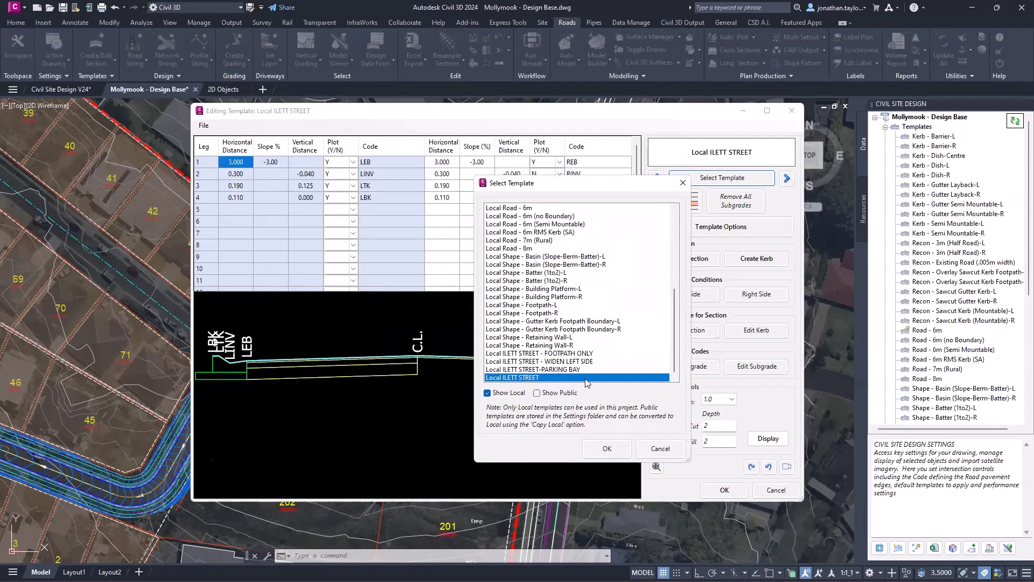
pyautogui.click(656, 451)
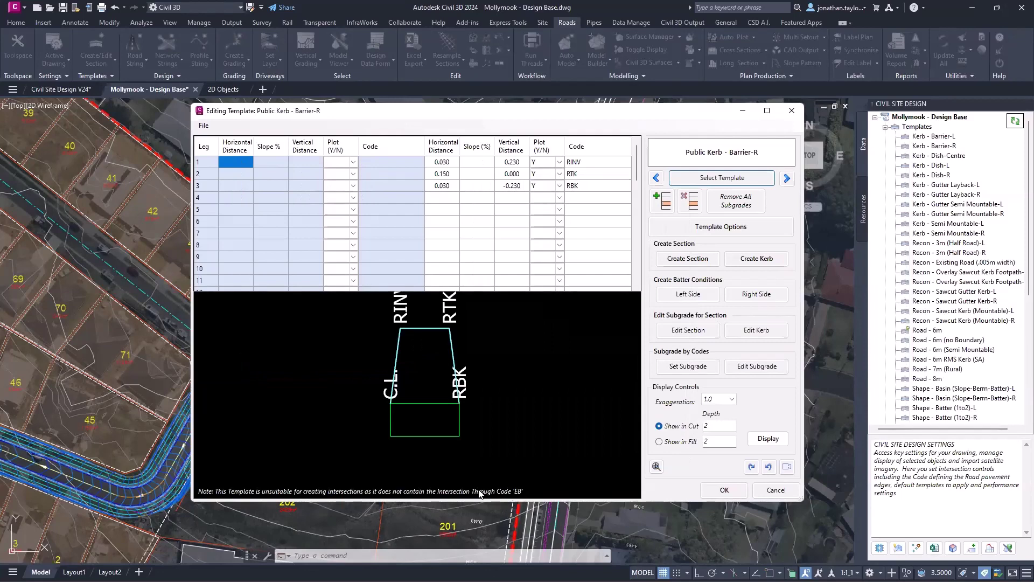
# Browse through the kerb templates one after another up to Kerb - Semi Mountable-L.
pyautogui.click(786, 181)
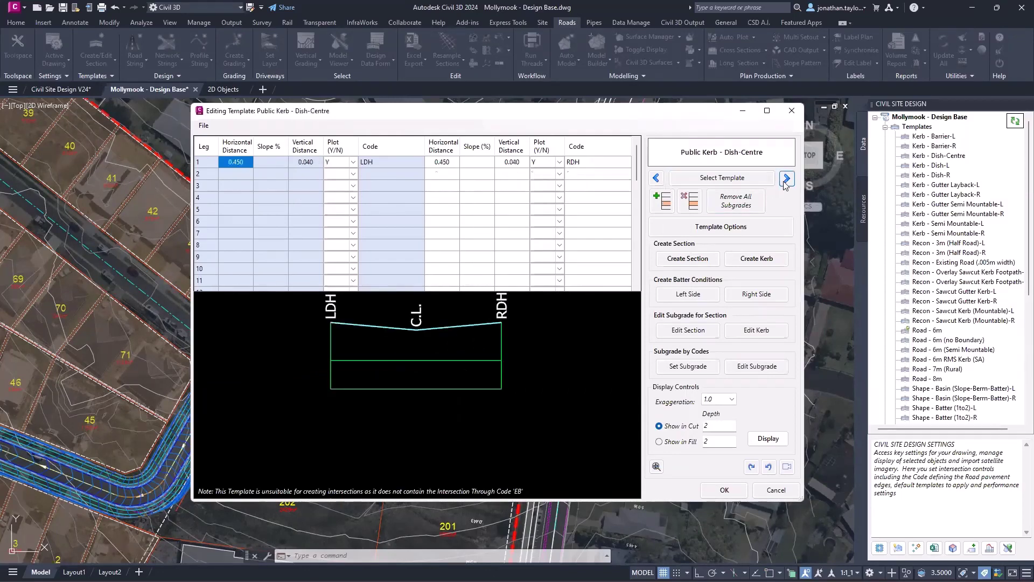
pyautogui.click(786, 181)
pyautogui.click(786, 182)
pyautogui.click(786, 182)
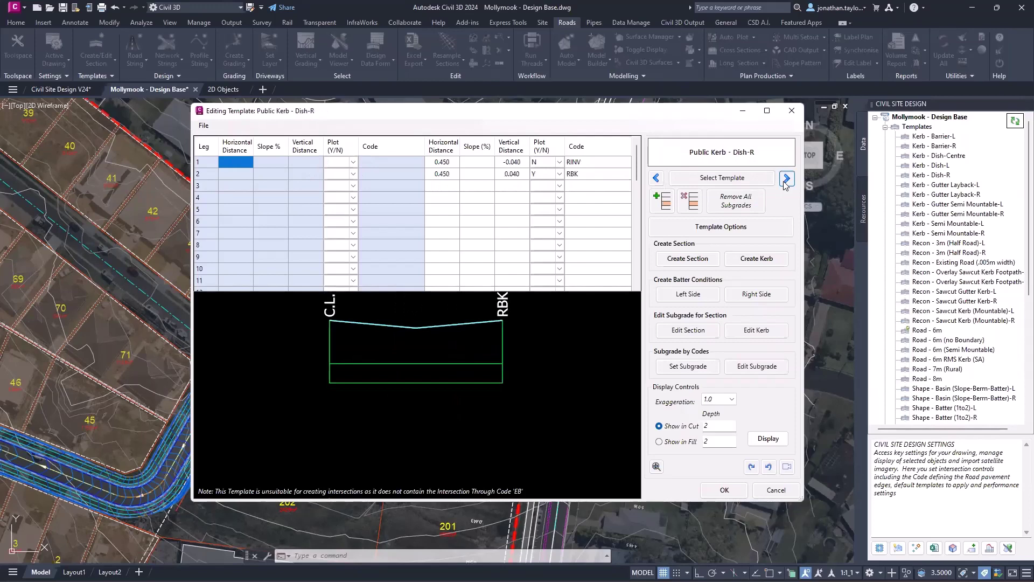
pyautogui.click(786, 181)
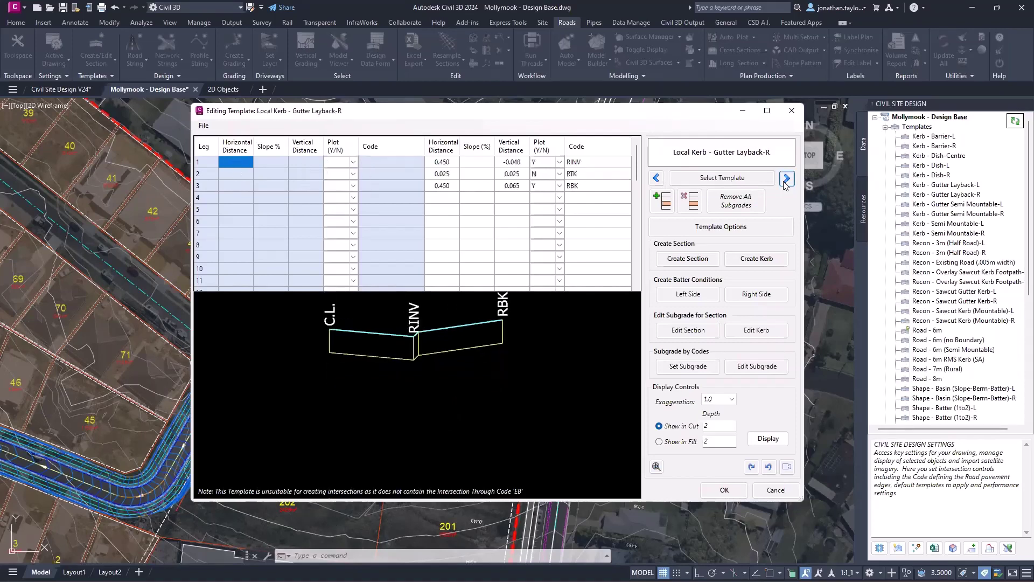
pyautogui.click(786, 181)
pyautogui.click(785, 181)
pyautogui.click(786, 181)
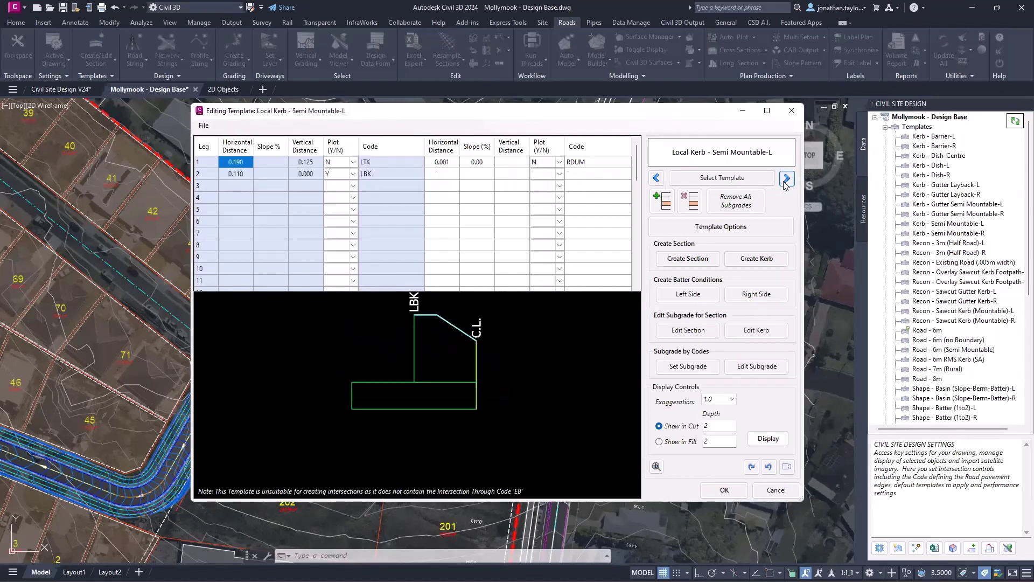
# Load the local Road - 6m (no Boundary) template and close the Template Editor accepting the changes.
pyautogui.click(744, 179)
pyautogui.scroll(-1, 560, 280)
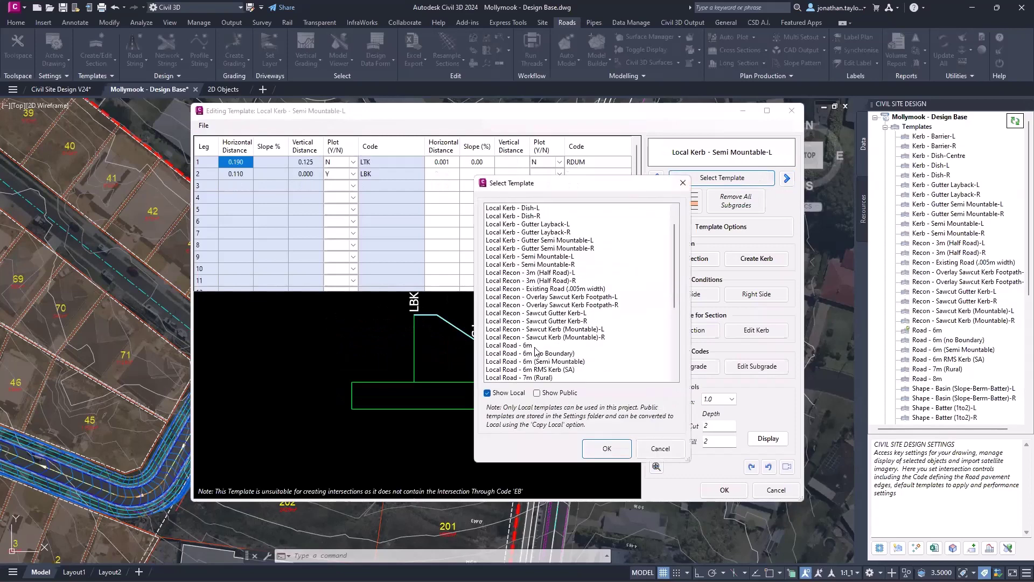
pyautogui.click(527, 345)
pyautogui.click(543, 353)
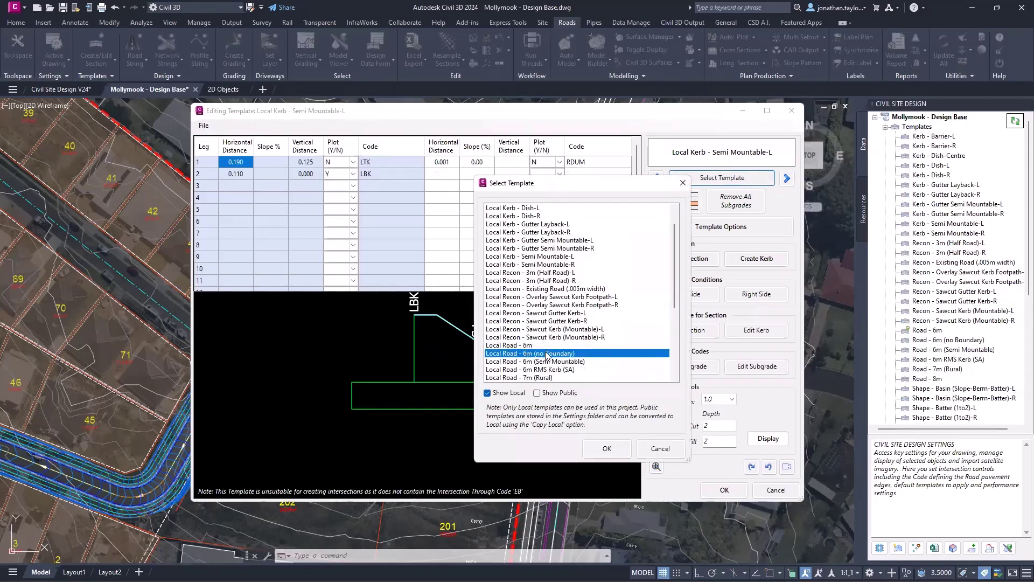
pyautogui.click(614, 449)
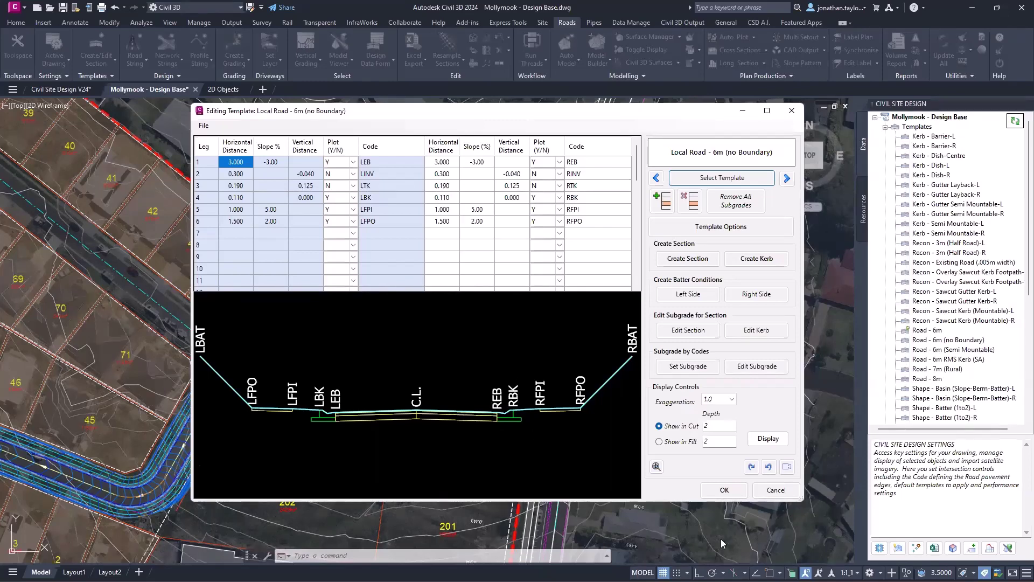
pyautogui.click(725, 490)
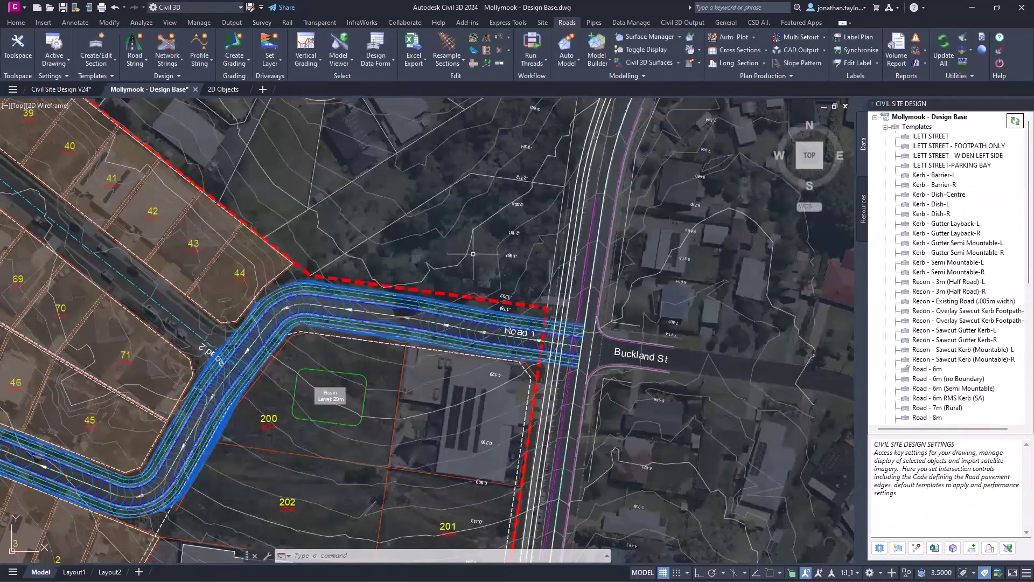
# Switch to the Civil Site Design V24 drawing and open its design in the Model Viewer.
pyautogui.moveTo(927, 158)
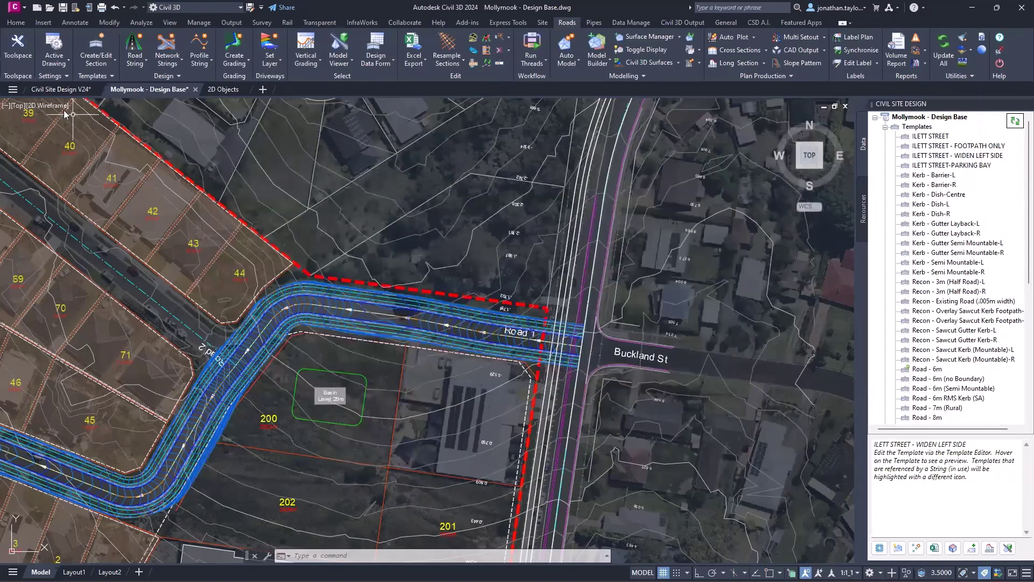
pyautogui.click(48, 88)
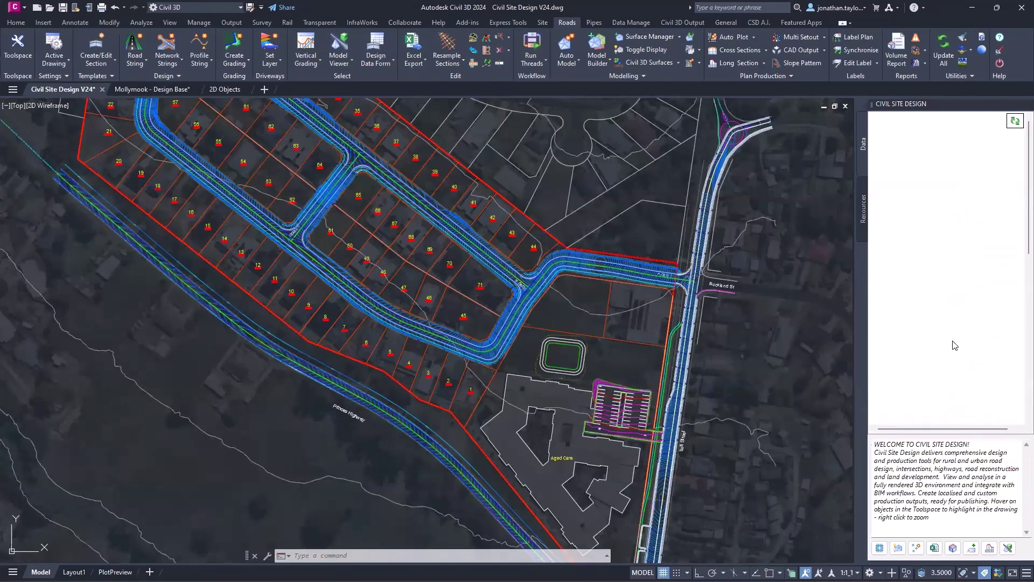
pyautogui.click(1008, 548)
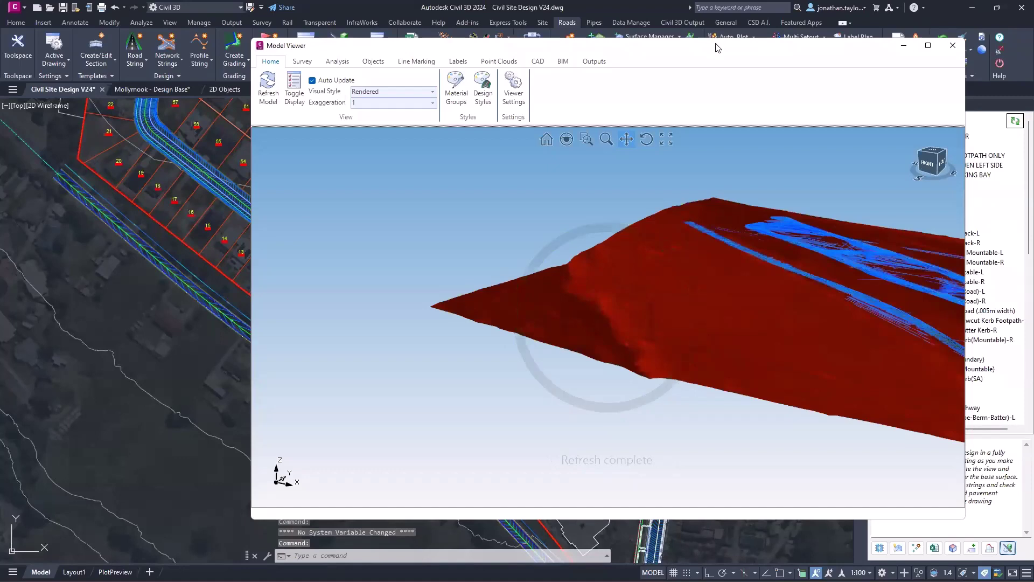
# Enlarge the Model Viewer window and examine the 3D road network, the car park and the adjoining road surface up close.
pyautogui.scroll(3, 840, 319)
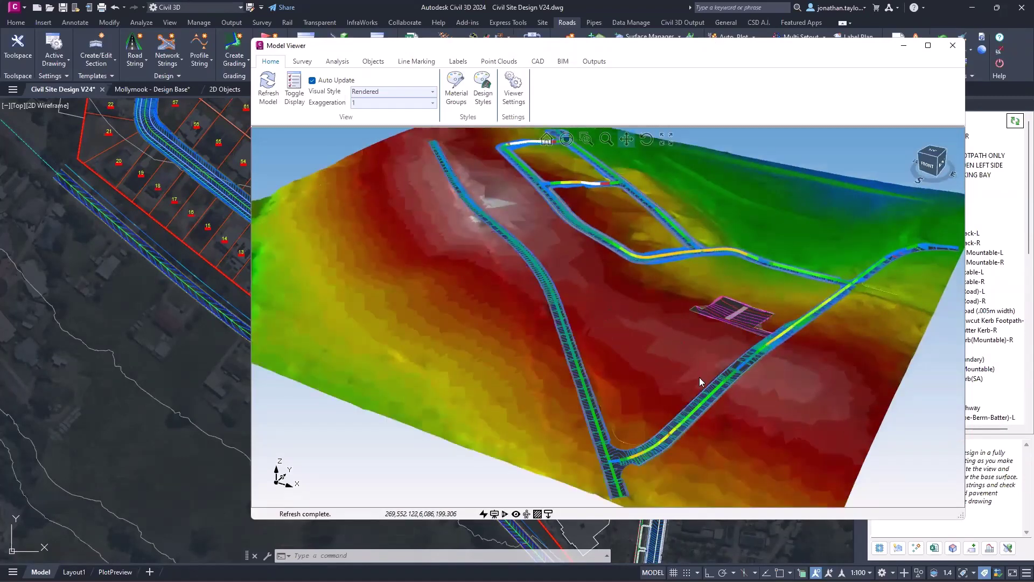
pyautogui.moveTo(699, 377); pyautogui.dragTo(537, 335, button='middle')
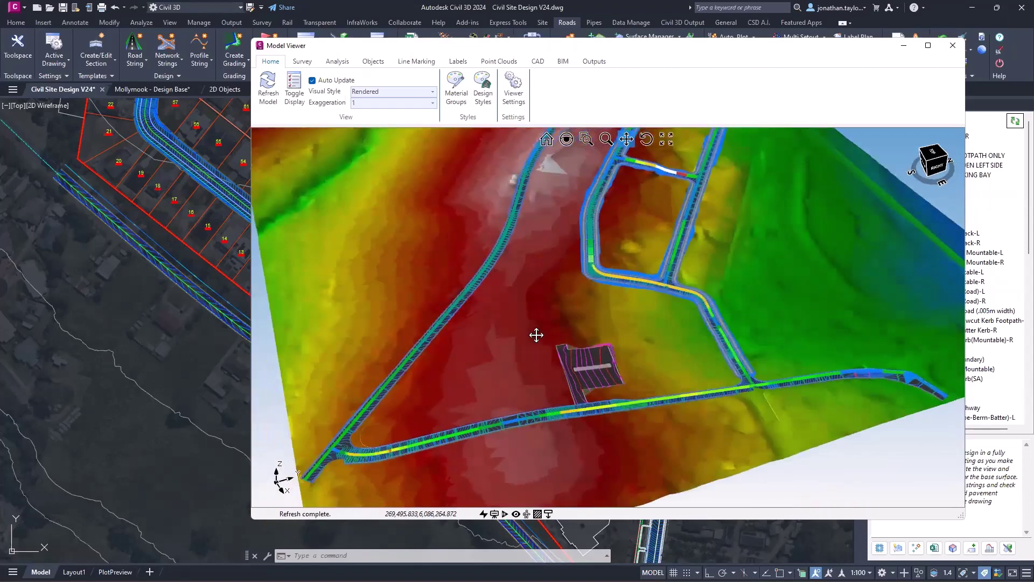
pyautogui.moveTo(526, 391); pyautogui.dragTo(530, 341, button='middle')
pyautogui.scroll(-2, 531, 342)
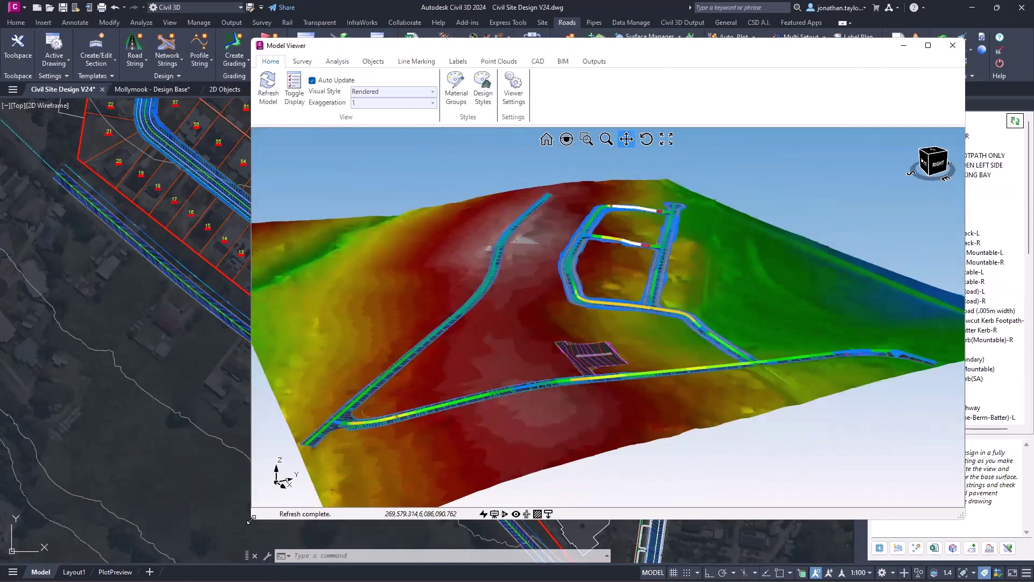
pyautogui.moveTo(251, 520); pyautogui.dragTo(31, 546)
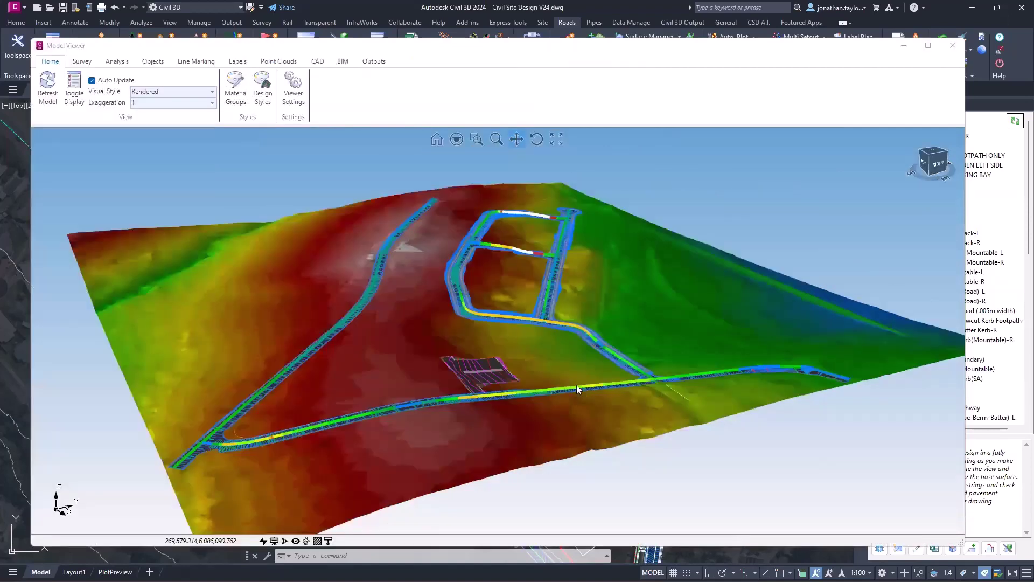
pyautogui.scroll(1, 487, 334)
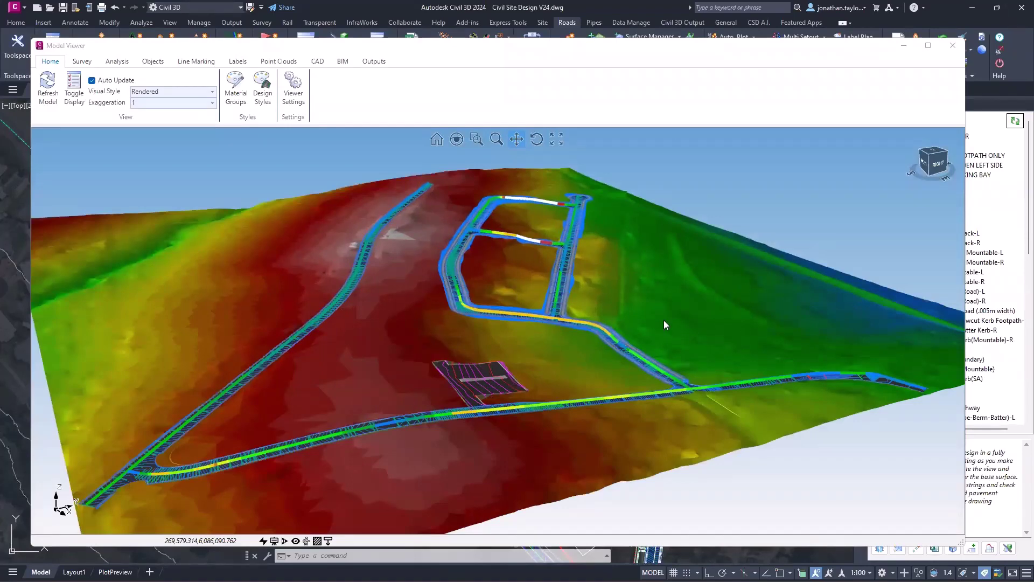
pyautogui.moveTo(592, 405); pyautogui.dragTo(300, 365)
pyautogui.scroll(5, 543, 374)
pyautogui.scroll(-2, 300, 365)
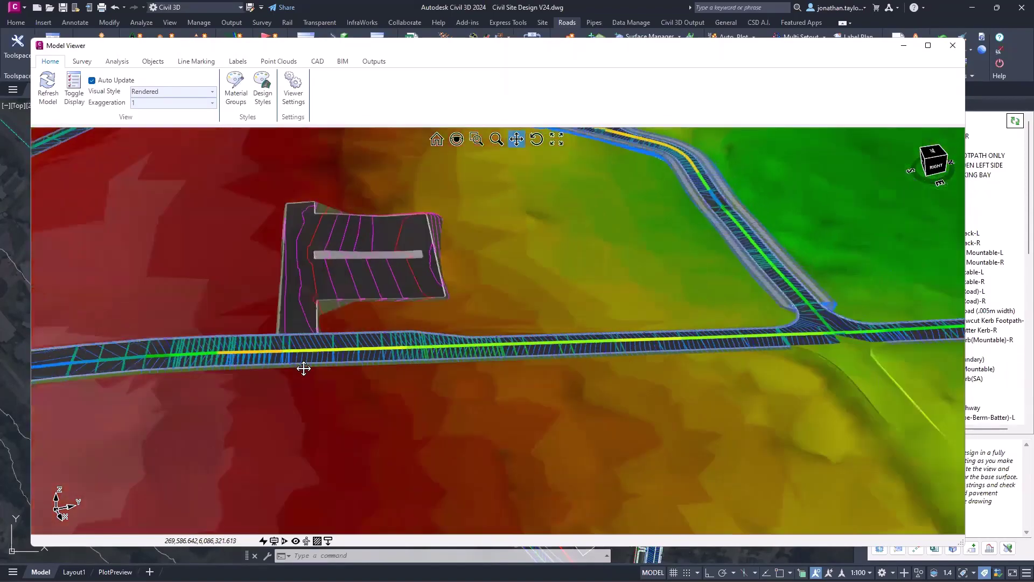
pyautogui.scroll(6, 471, 342)
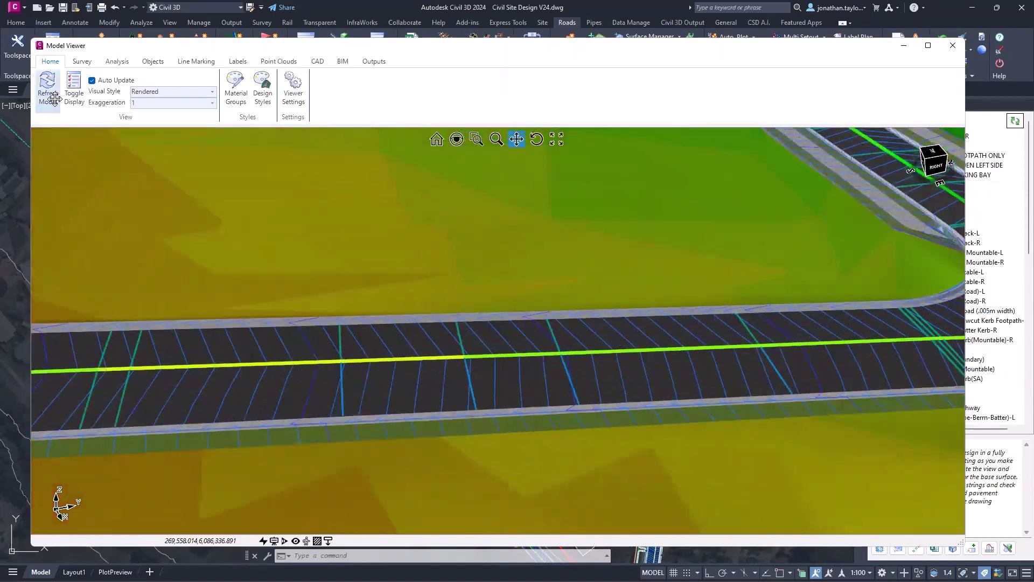
# Turn off the contours of the TotalModel surface in the Model Viewer's display settings.
pyautogui.click(74, 91)
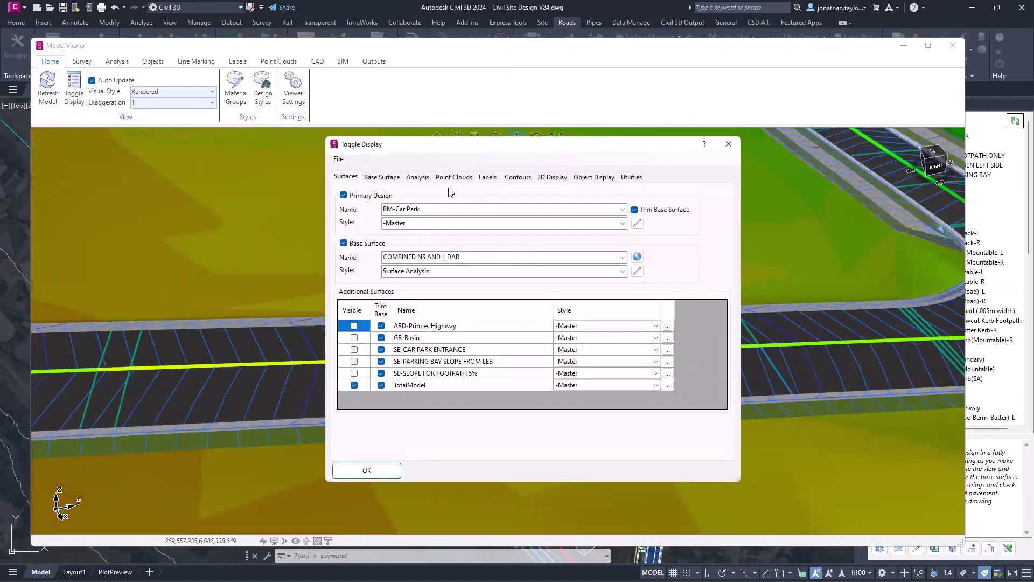
pyautogui.click(512, 177)
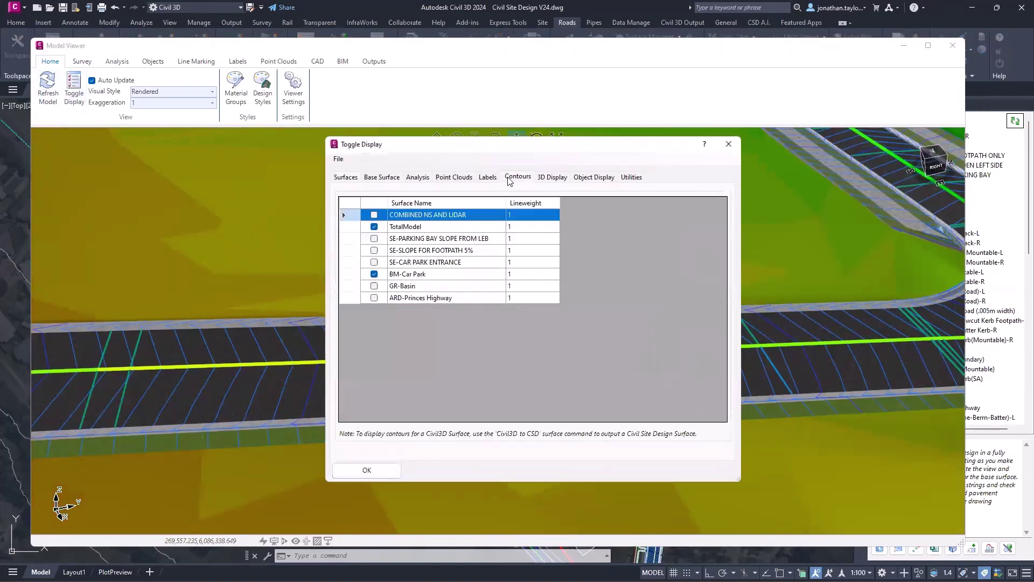
pyautogui.click(374, 227)
pyautogui.click(365, 469)
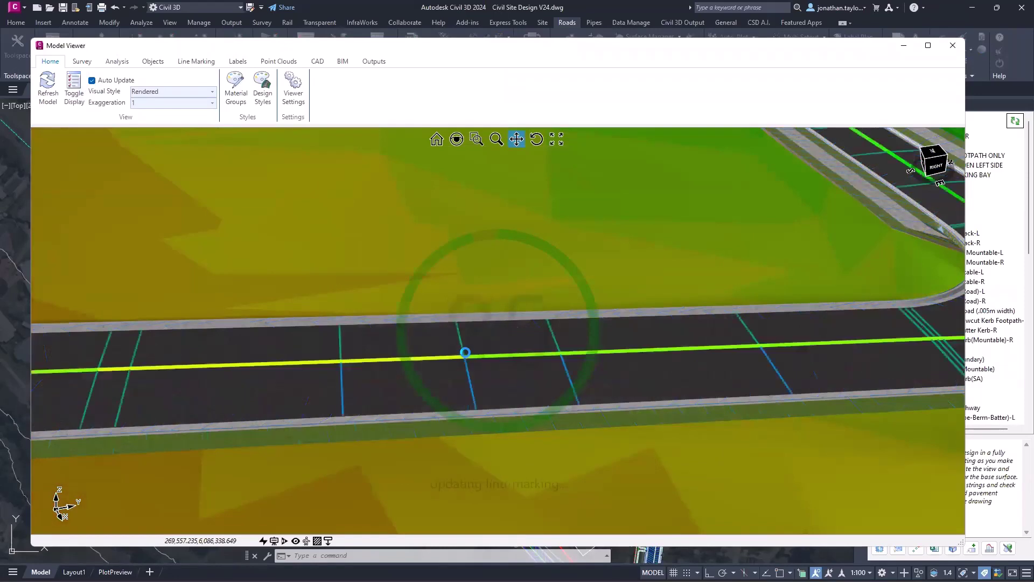
# Examine the road strings along the side road, the curved road end and the junction, and the whole terrain surface.
pyautogui.moveTo(471, 351); pyautogui.dragTo(587, 330, button='middle')
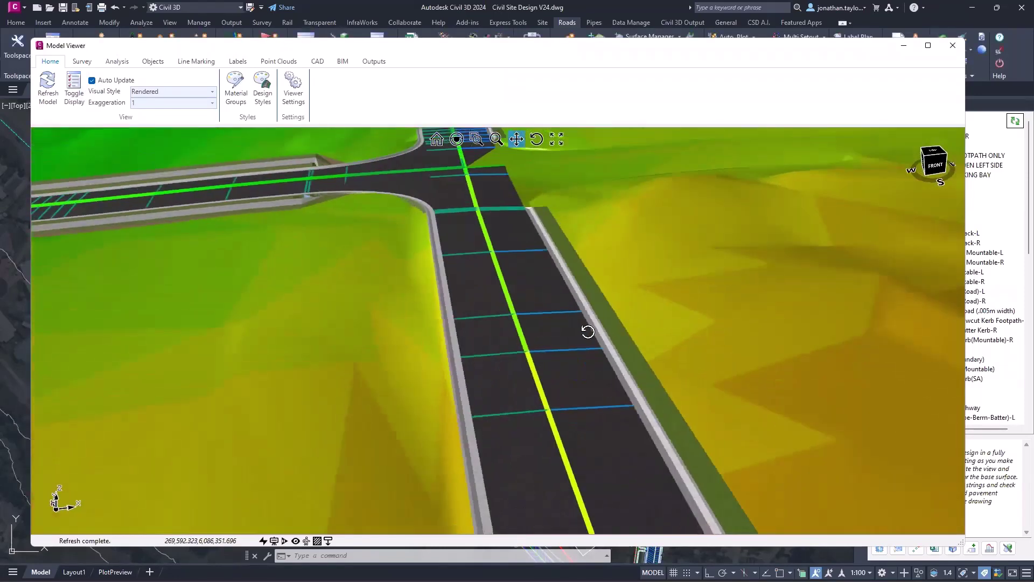
pyautogui.moveTo(499, 356); pyautogui.dragTo(473, 231, button='middle')
pyautogui.scroll(3, 458, 245)
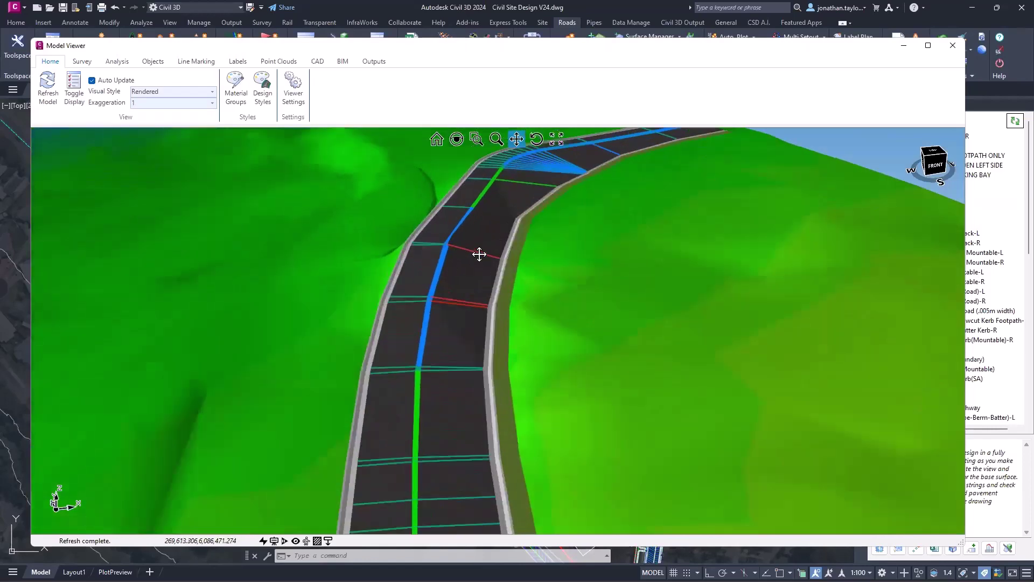
pyautogui.scroll(-4, 480, 257)
pyautogui.scroll(-5, 480, 259)
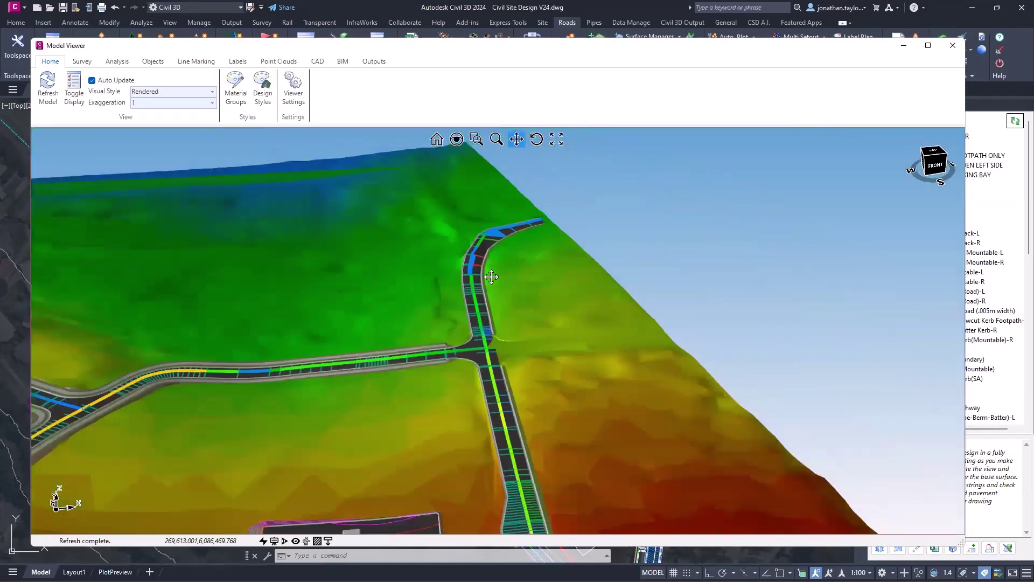
pyautogui.moveTo(489, 277); pyautogui.dragTo(369, 313, button='middle')
pyautogui.scroll(-5, 506, 312)
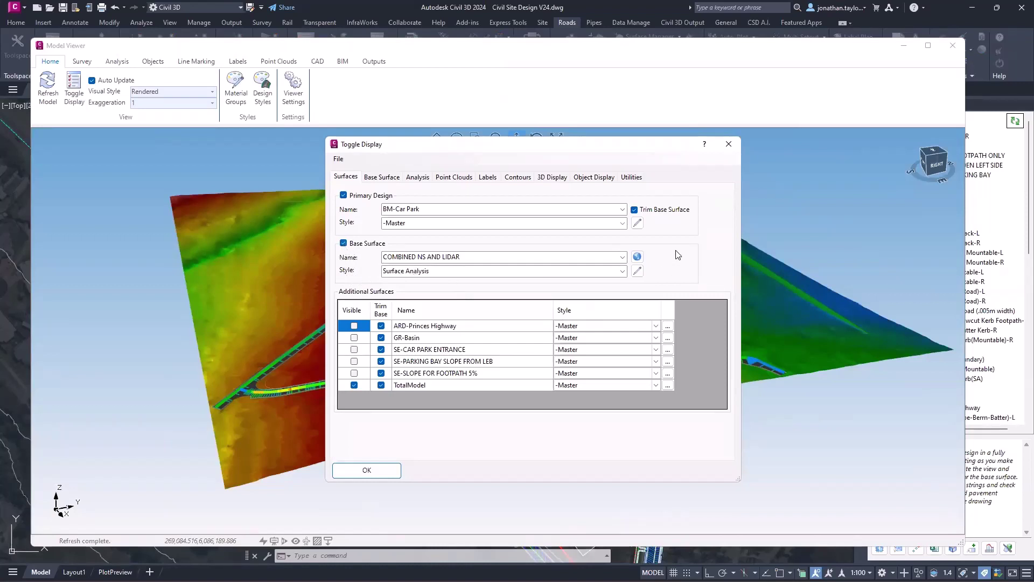
# Check the primary design's style options in the display settings and review the colour schemes in the COMBINED NS AND LIDAR surface analysis setup.
pyautogui.click(622, 223)
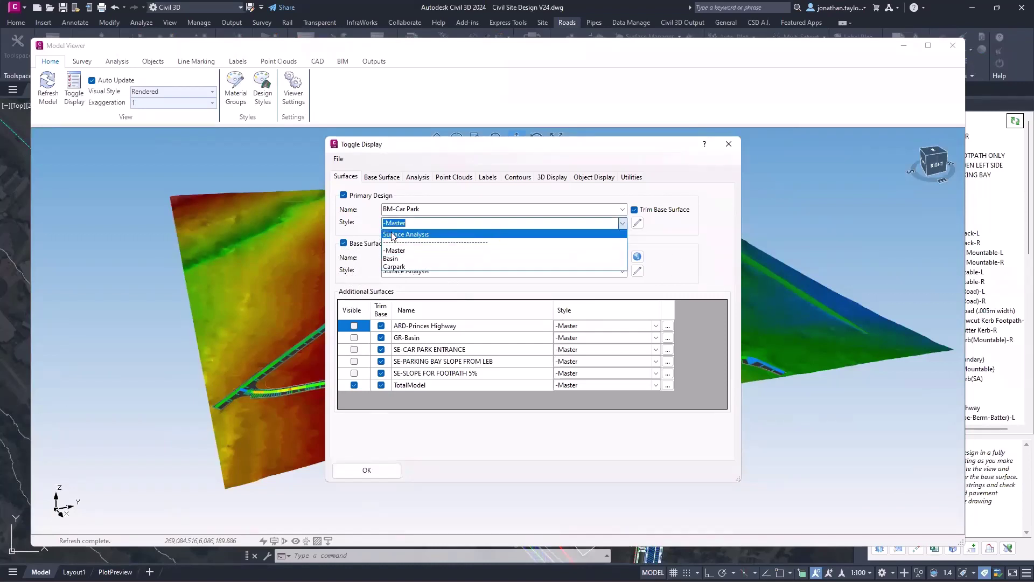
pyautogui.click(371, 222)
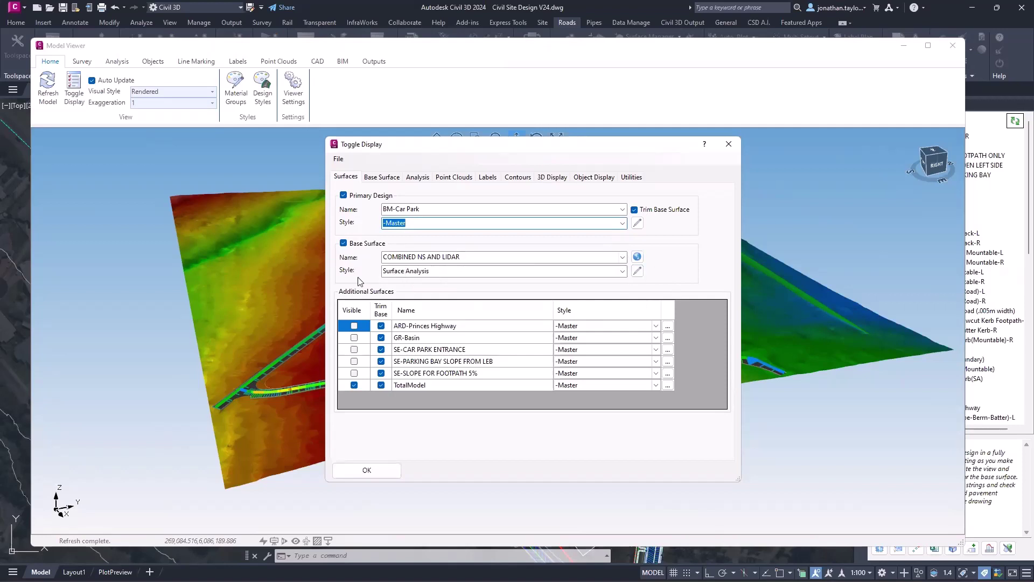
pyautogui.click(419, 180)
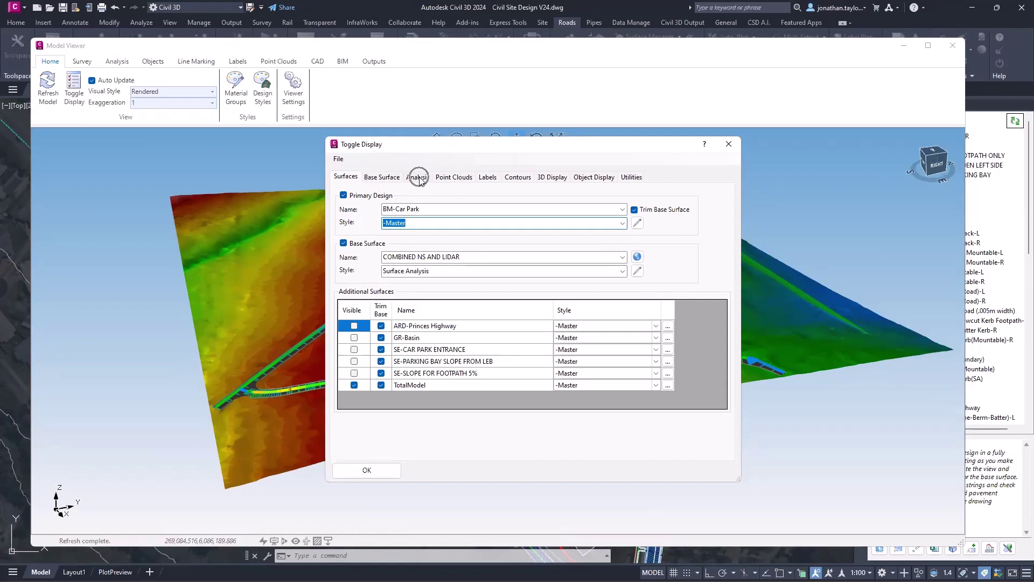
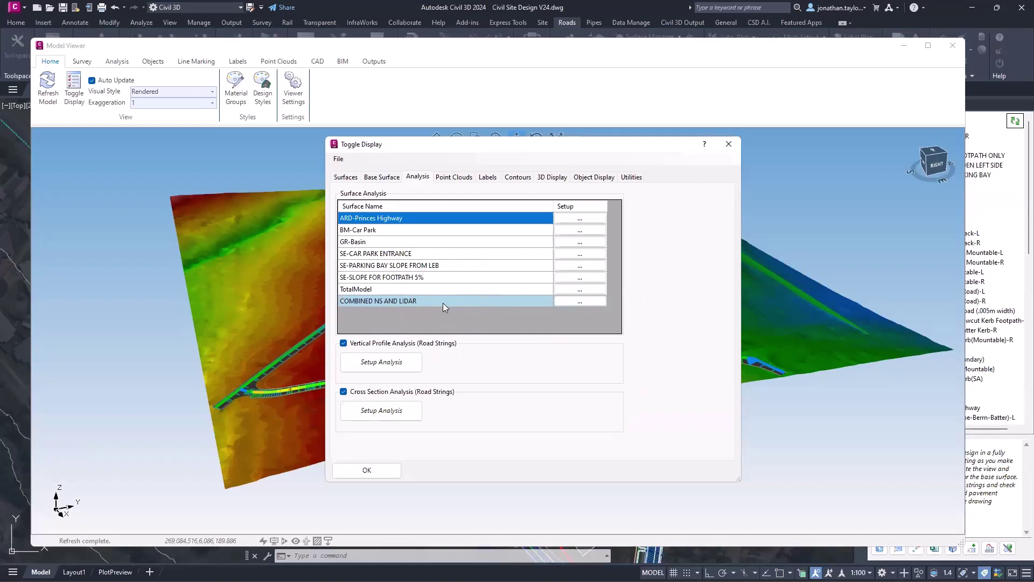
pyautogui.click(595, 301)
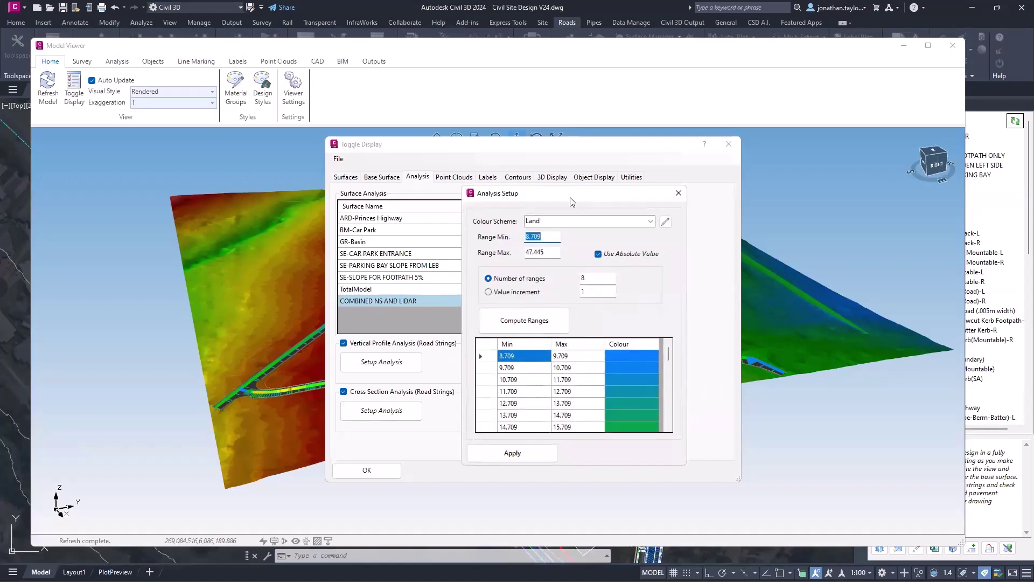
pyautogui.moveTo(572, 202); pyautogui.dragTo(436, 163)
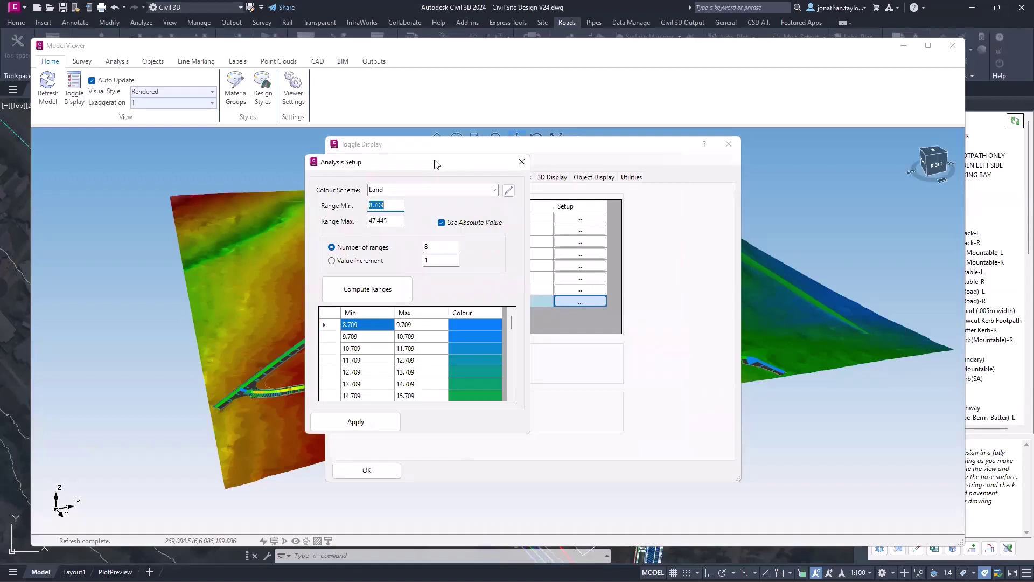
pyautogui.click(494, 190)
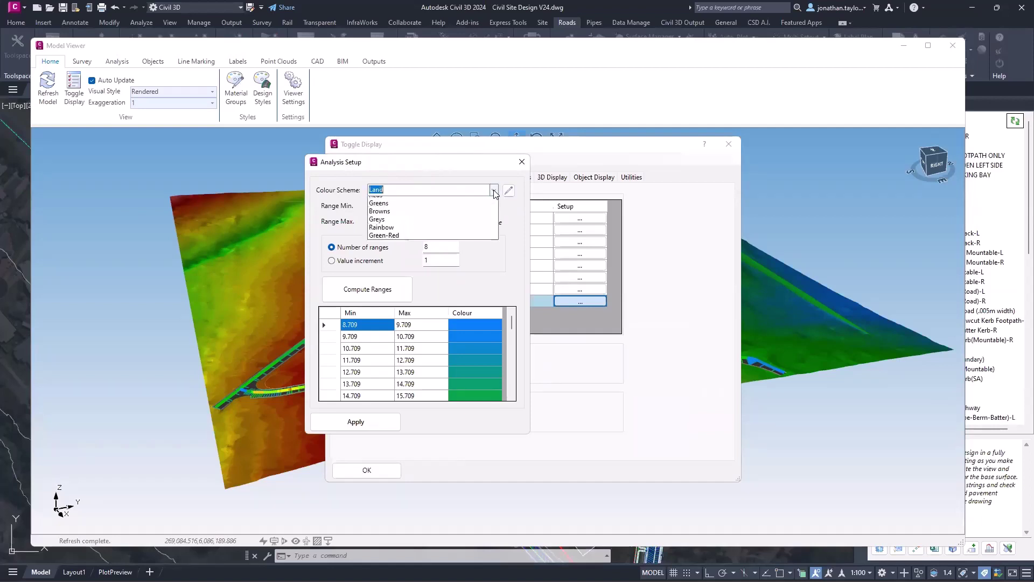
# Try recolouring the Blues scheme in the colour scheme editor and cancel the changes.
pyautogui.click(508, 190)
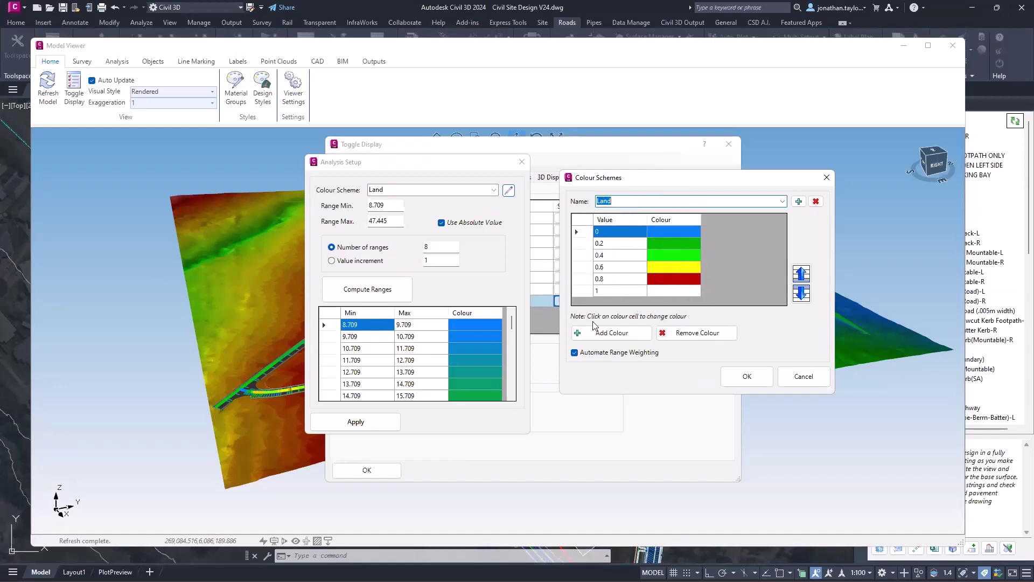
pyautogui.click(782, 201)
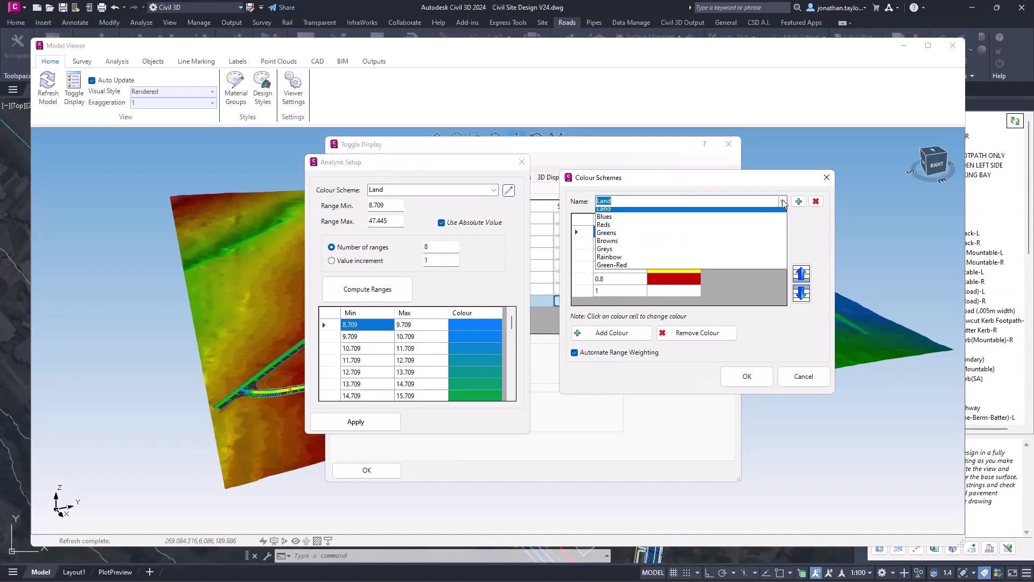
pyautogui.click(741, 220)
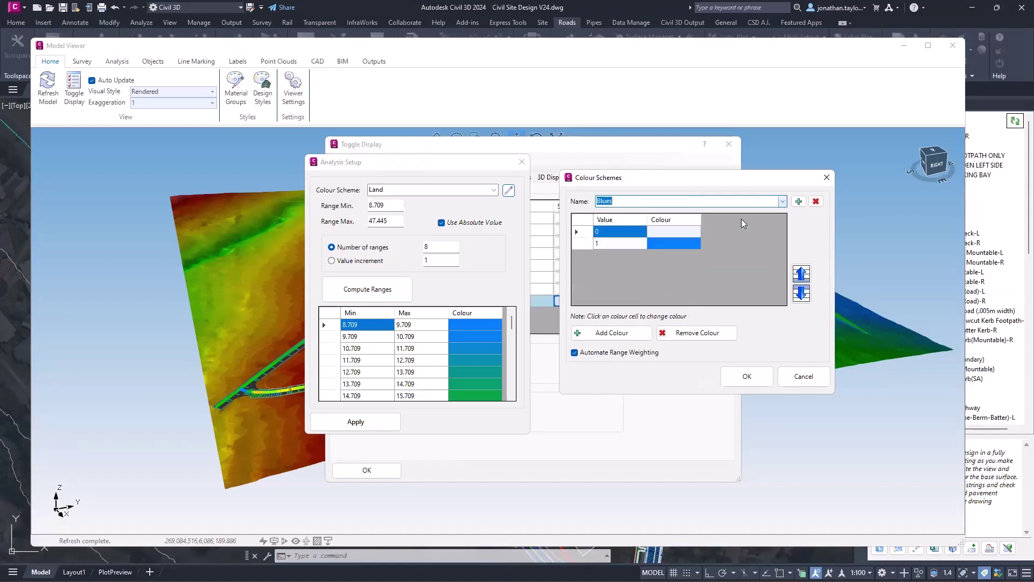
pyautogui.click(665, 245)
pyautogui.click(804, 379)
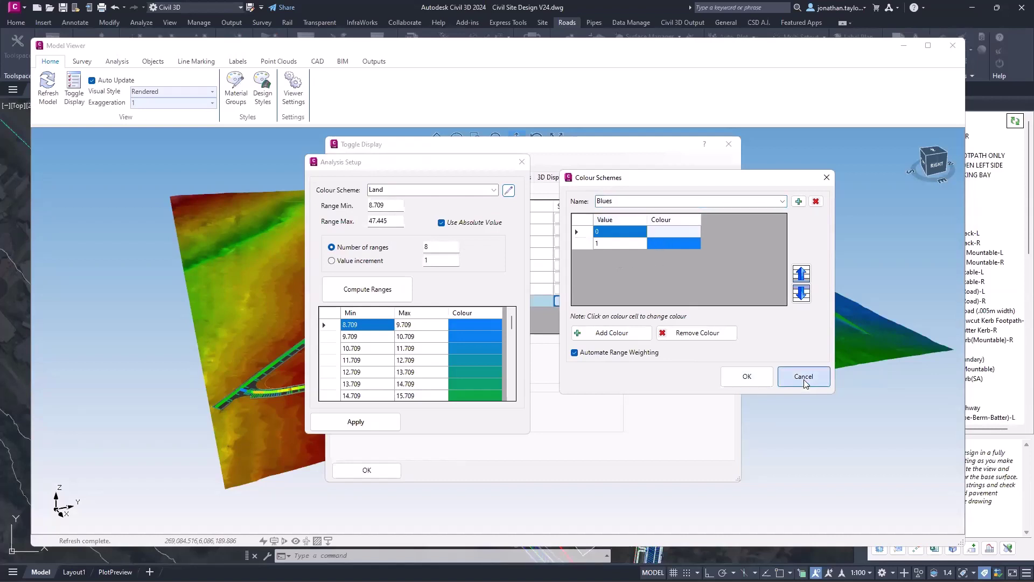
pyautogui.click(671, 232)
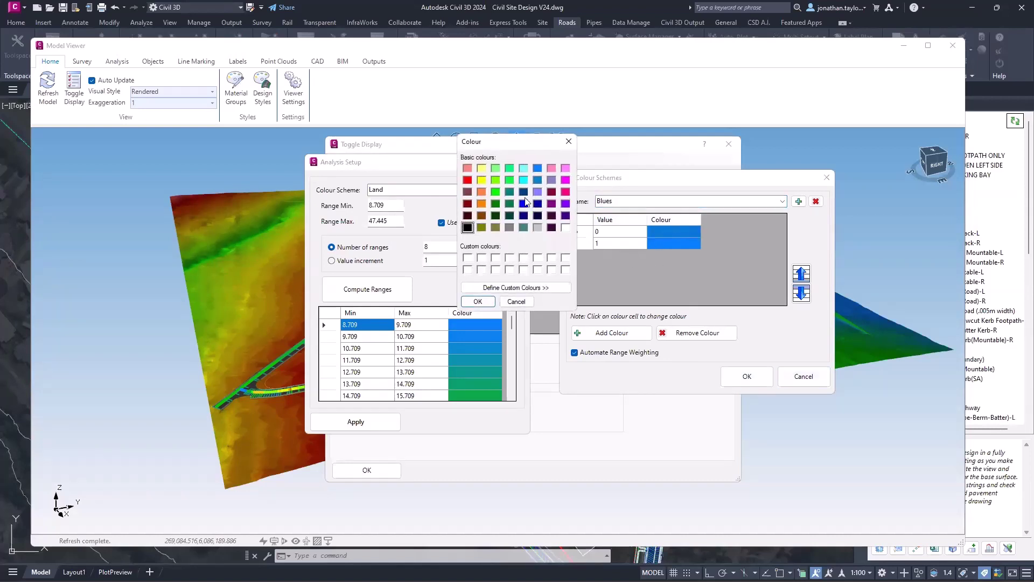
pyautogui.click(516, 302)
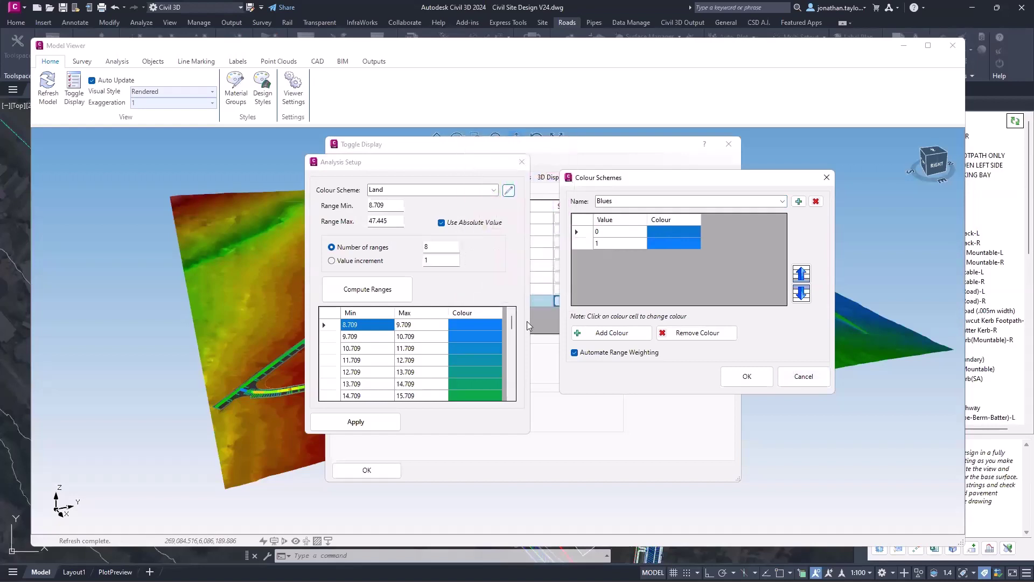
pyautogui.click(816, 384)
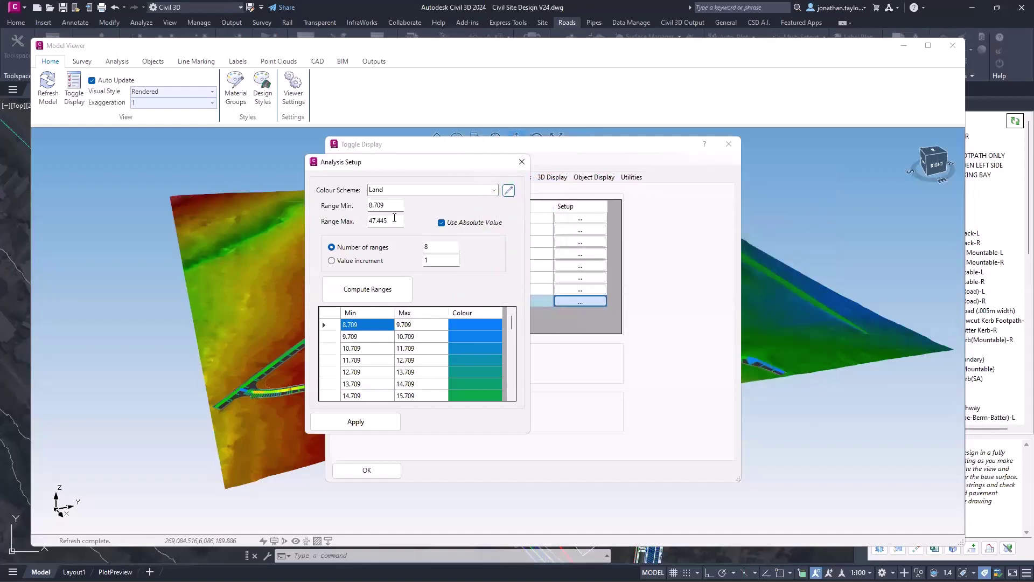
# Compute the COMBINED NS AND LIDAR elevation analysis with 8 ranges in the Land scheme and apply it to the model.
pyautogui.hotkey('shift', 'Tab')
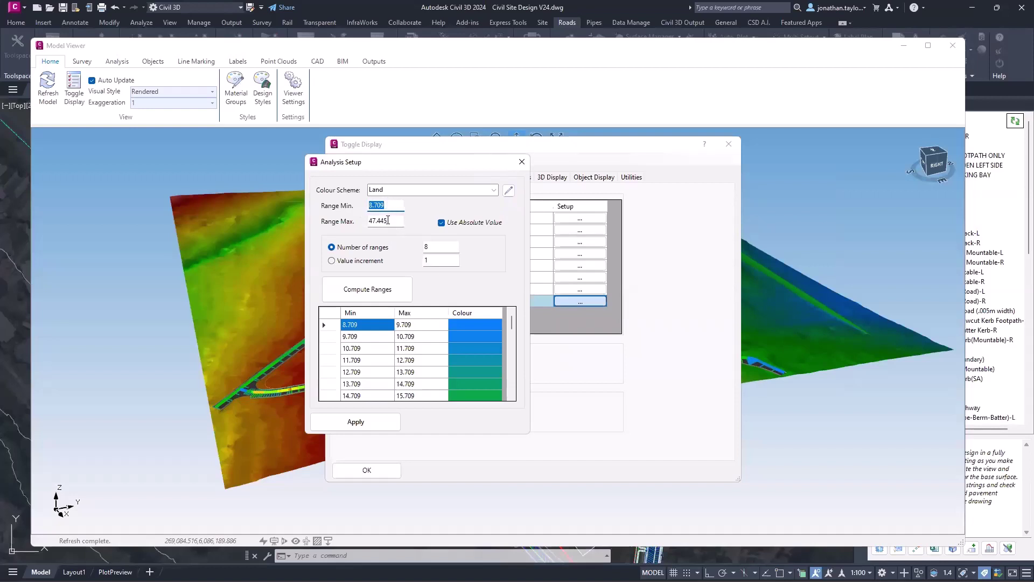
pyautogui.click(376, 290)
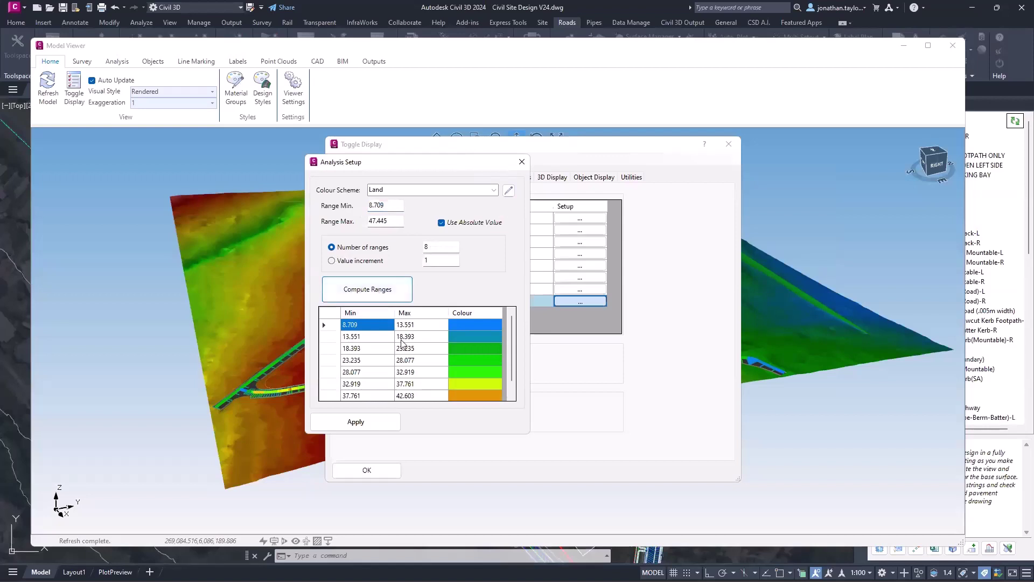
pyautogui.scroll(-1, 377, 360)
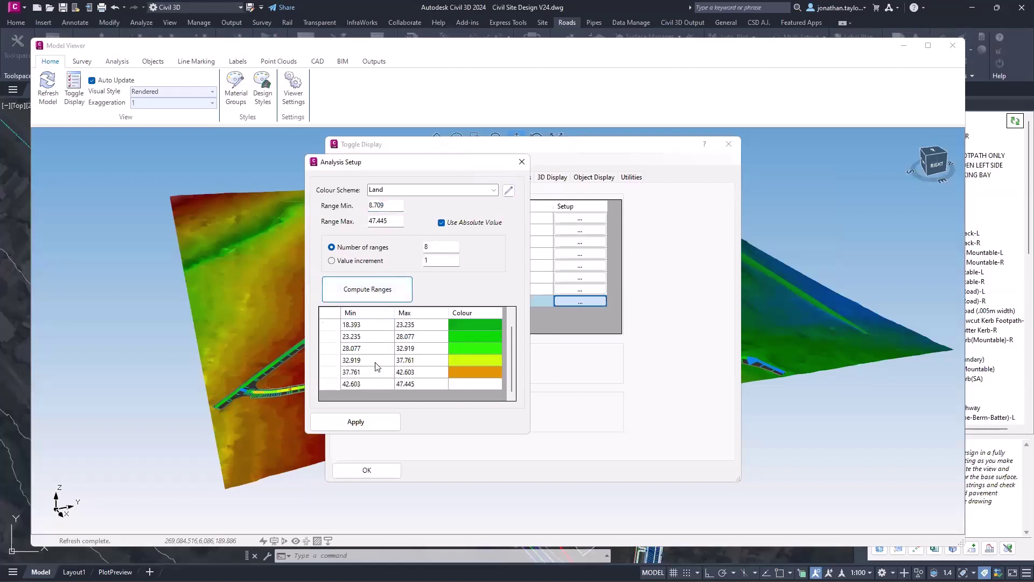
pyautogui.scroll(1, 381, 369)
pyautogui.click(356, 422)
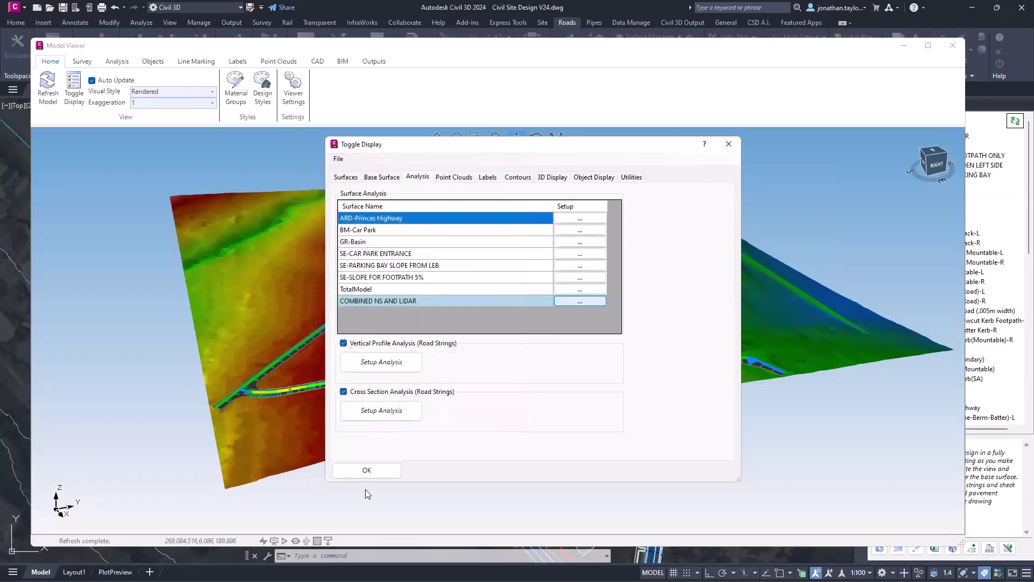
pyautogui.click(370, 471)
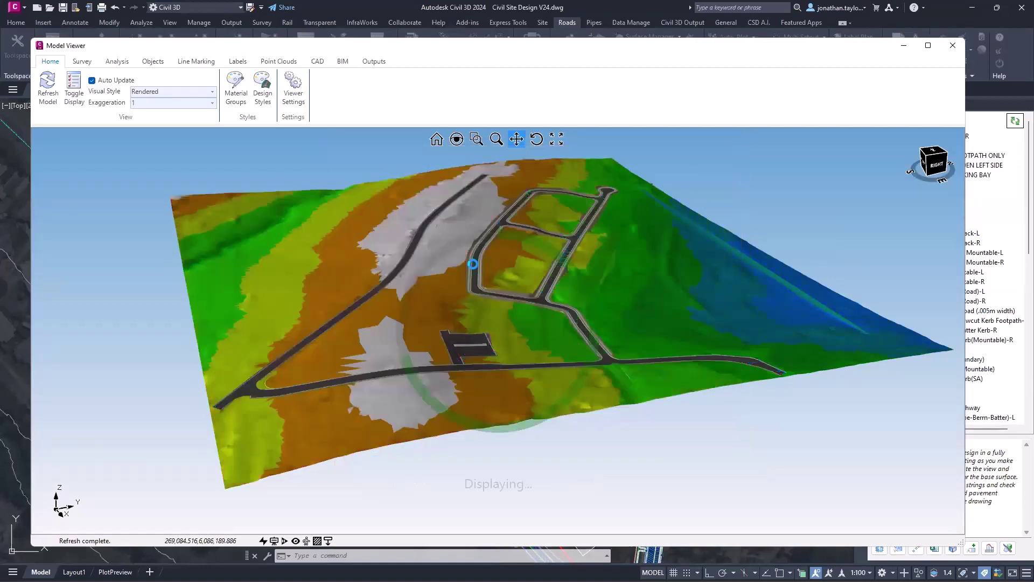
# Switch the COMBINED NS AND LIDAR surface analysis to a value increment of 1, recompute the ranges and apply them to the model.
pyautogui.click(73, 105)
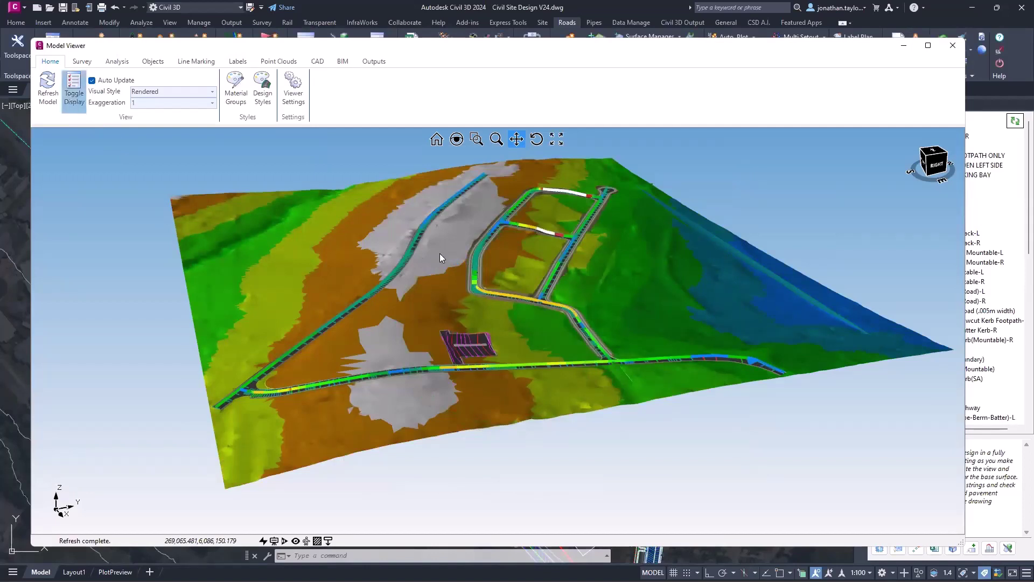
pyautogui.click(418, 177)
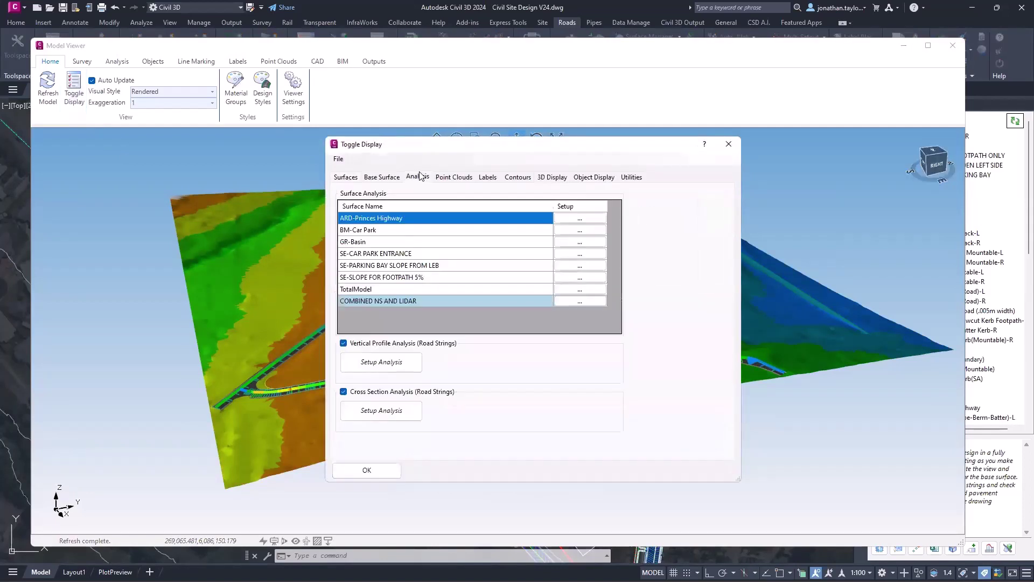
pyautogui.click(580, 301)
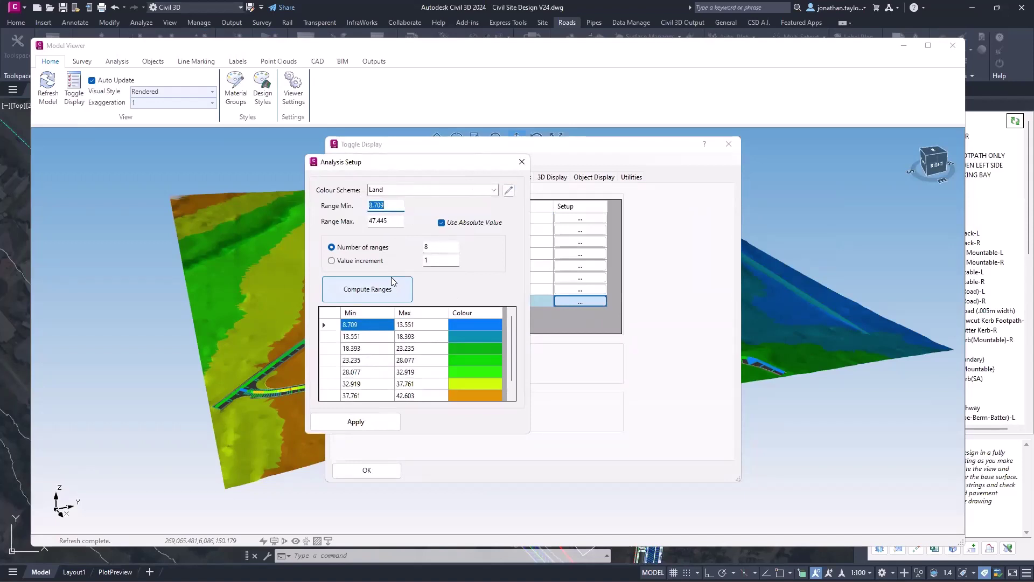
pyautogui.click(349, 262)
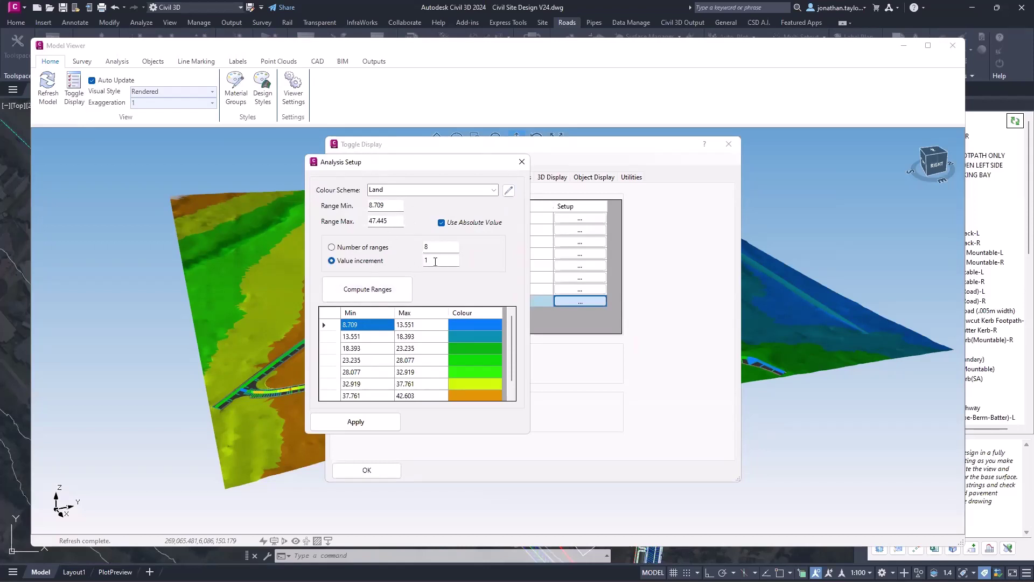
pyautogui.click(385, 296)
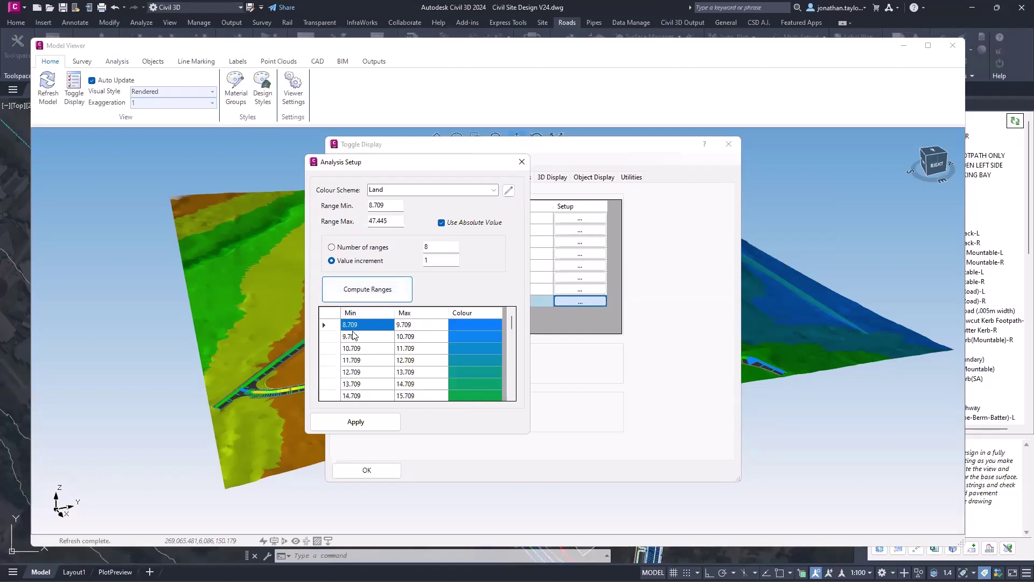
pyautogui.click(373, 423)
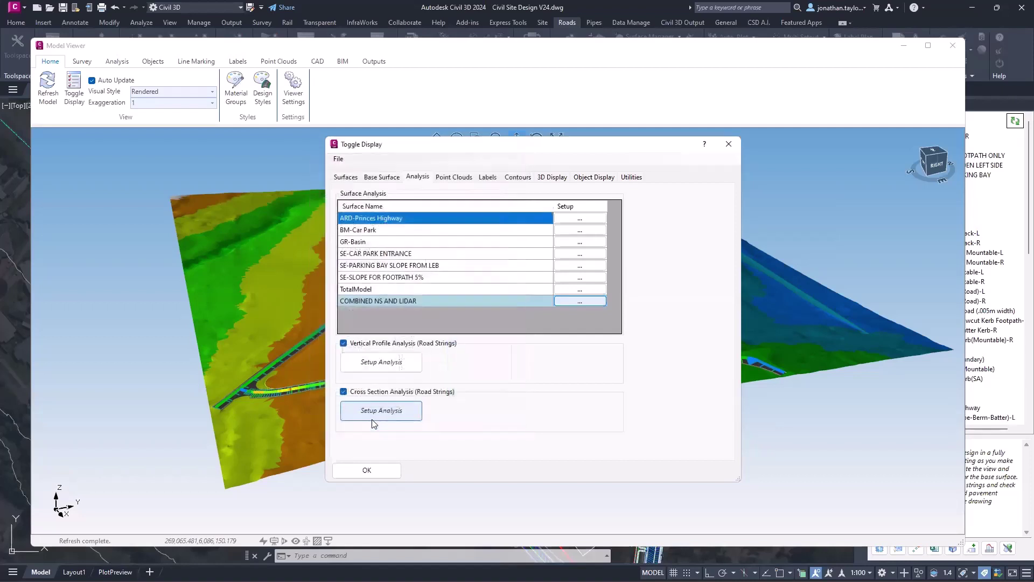
pyautogui.click(372, 470)
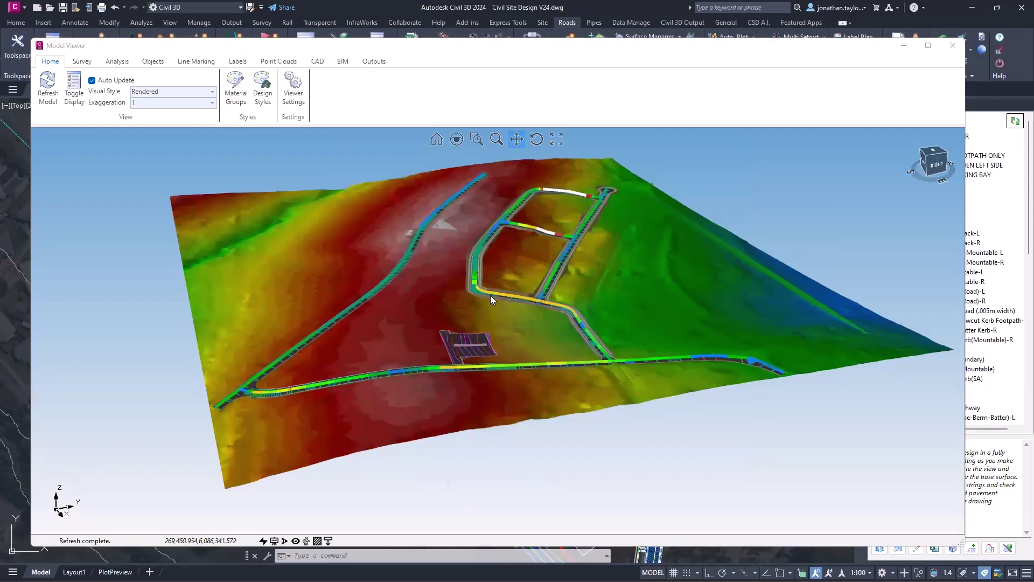
# Switch the vertical profile analysis of the road strings to a value increment of 1 and compute its ranges.
pyautogui.moveTo(480, 344)
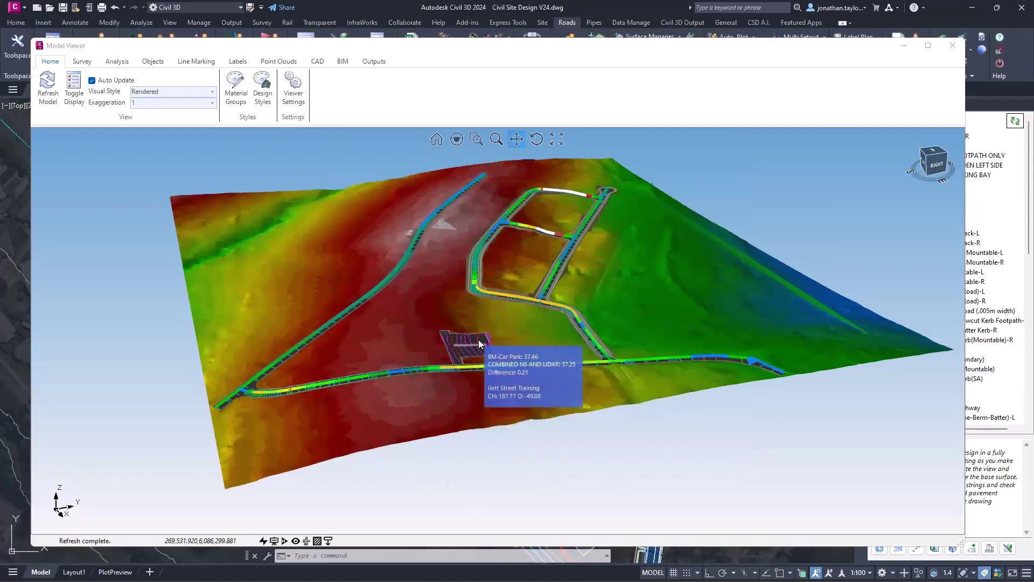
pyautogui.moveTo(523, 353)
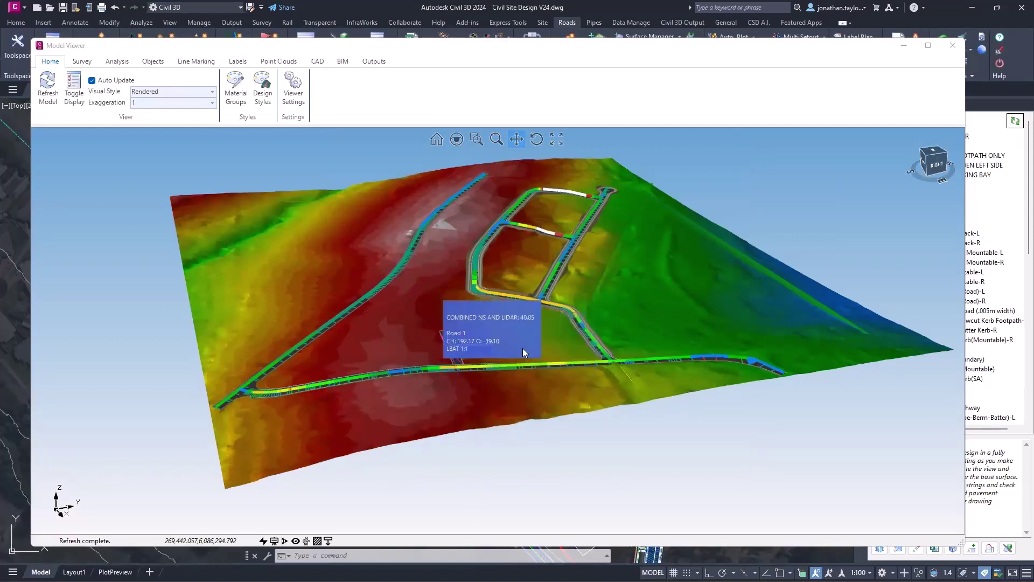
pyautogui.moveTo(582, 342)
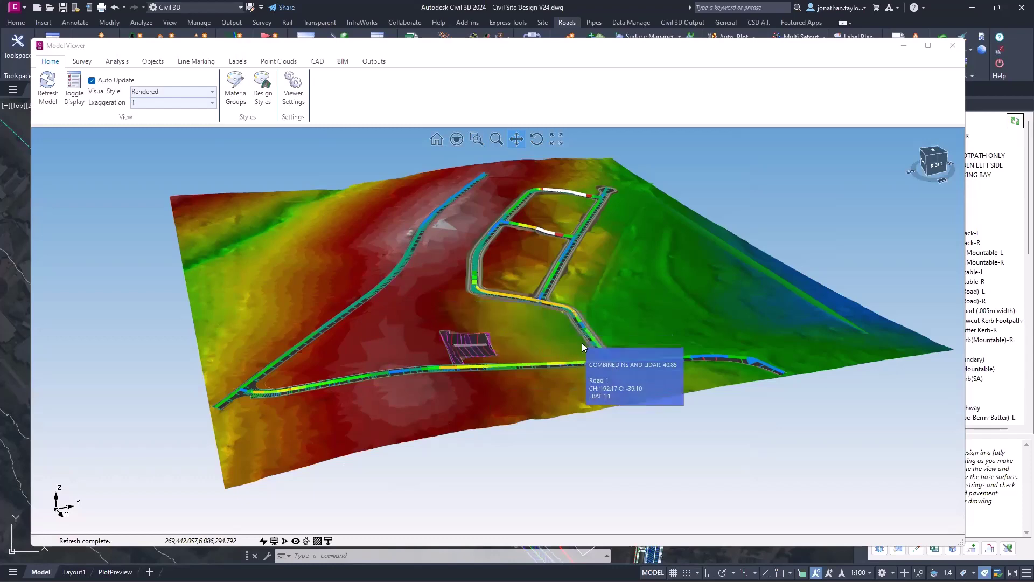
pyautogui.scroll(5, 591, 343)
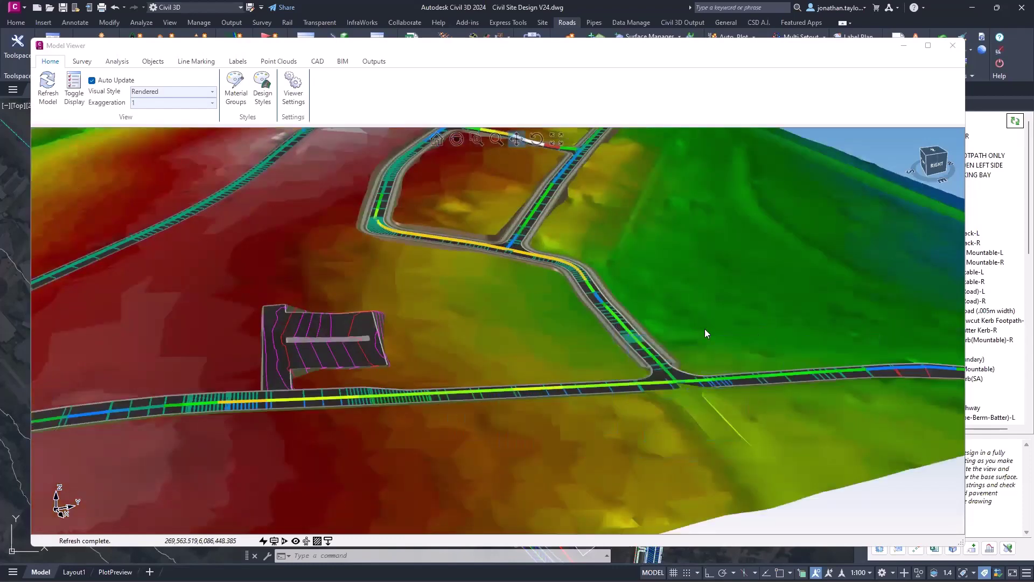
pyautogui.click(74, 89)
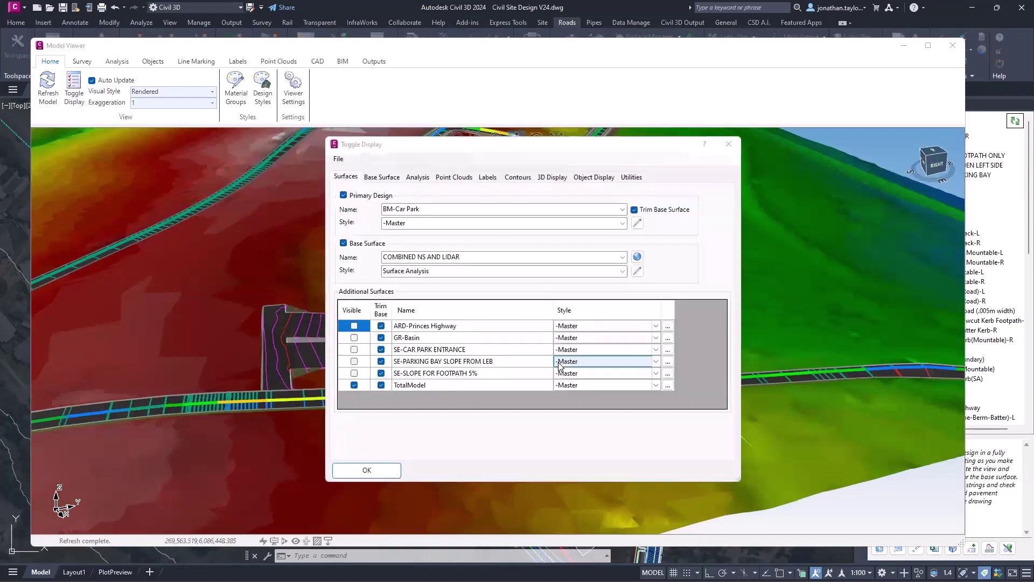
pyautogui.click(416, 178)
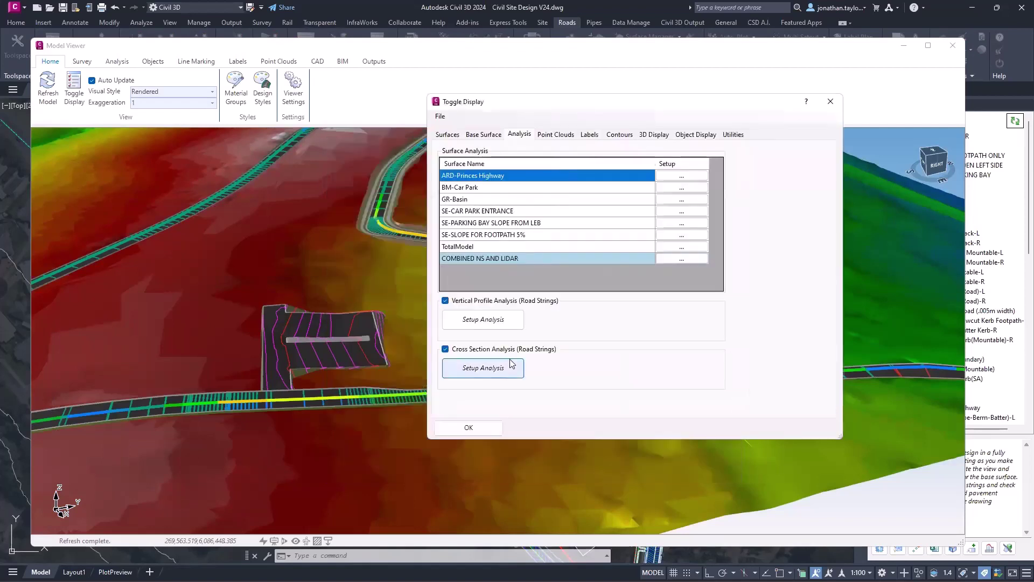
pyautogui.click(484, 324)
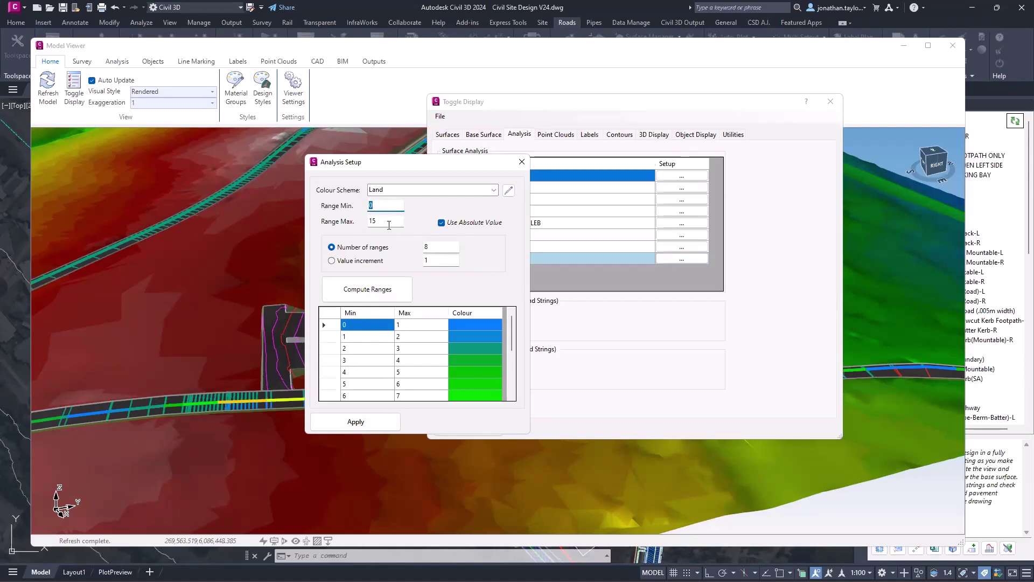
pyautogui.click(362, 262)
pyautogui.doubleClick(439, 264)
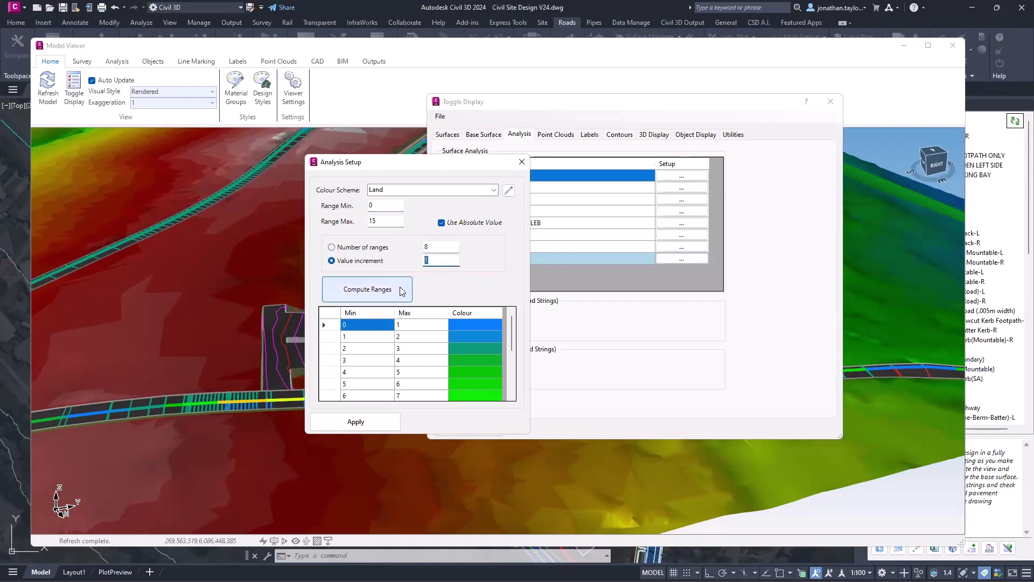
pyautogui.click(371, 289)
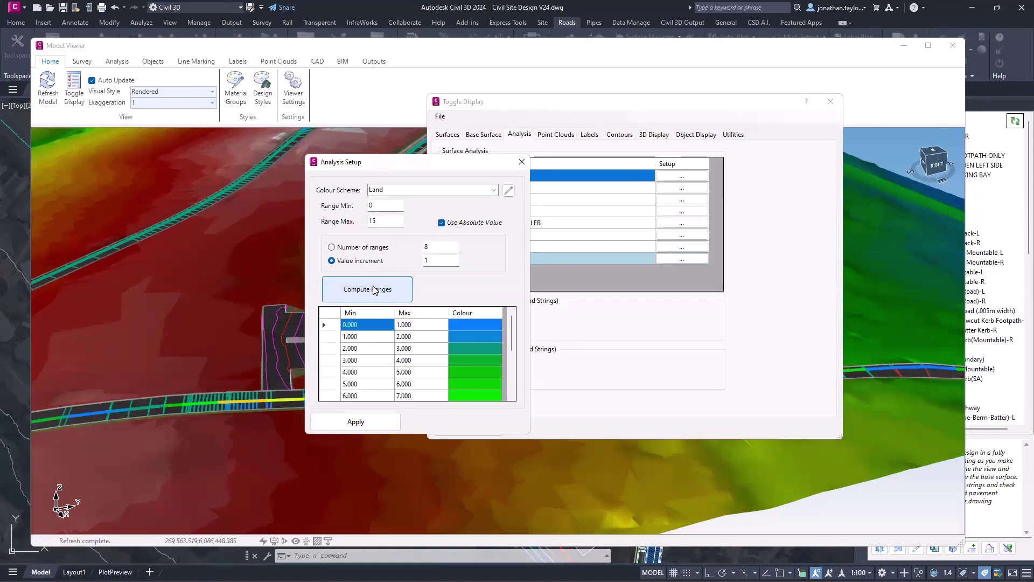
# Review the computed profile grade ranges and colours, and apply the analysis to the model.
pyautogui.scroll(-1, 445, 341)
pyautogui.scroll(-2, 445, 342)
pyautogui.scroll(4, 441, 339)
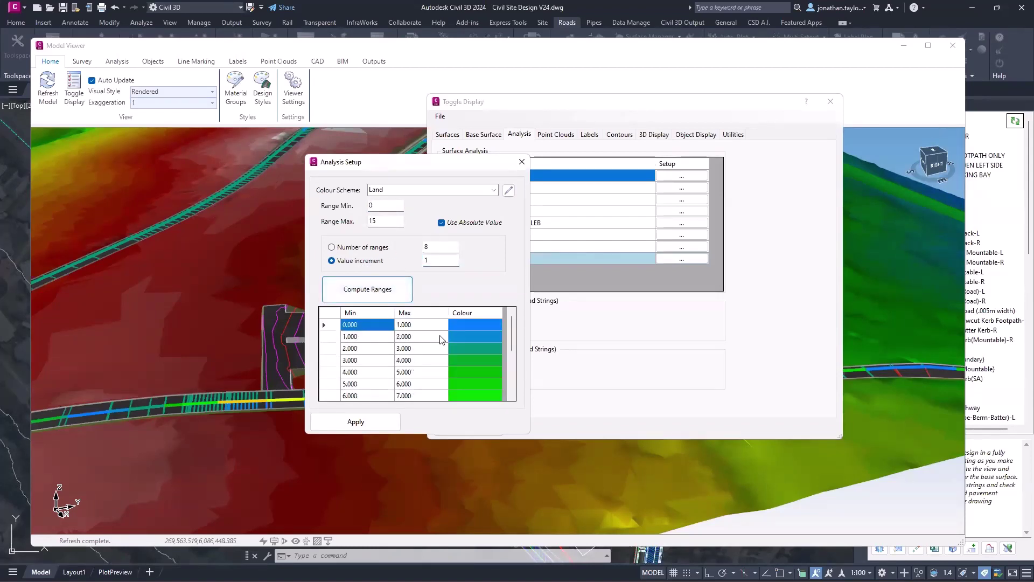
pyautogui.scroll(-2, 458, 329)
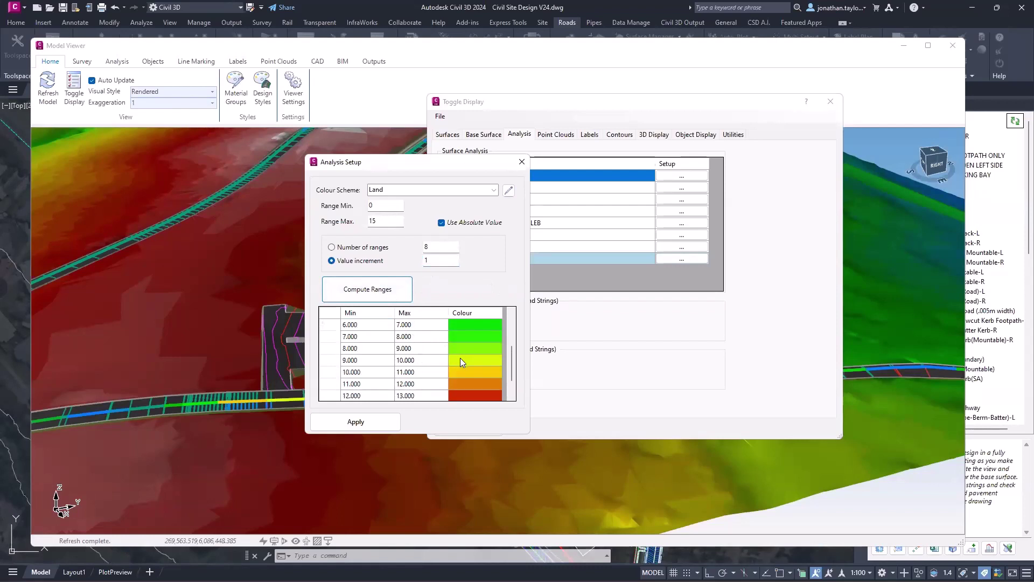
pyautogui.scroll(-1, 469, 362)
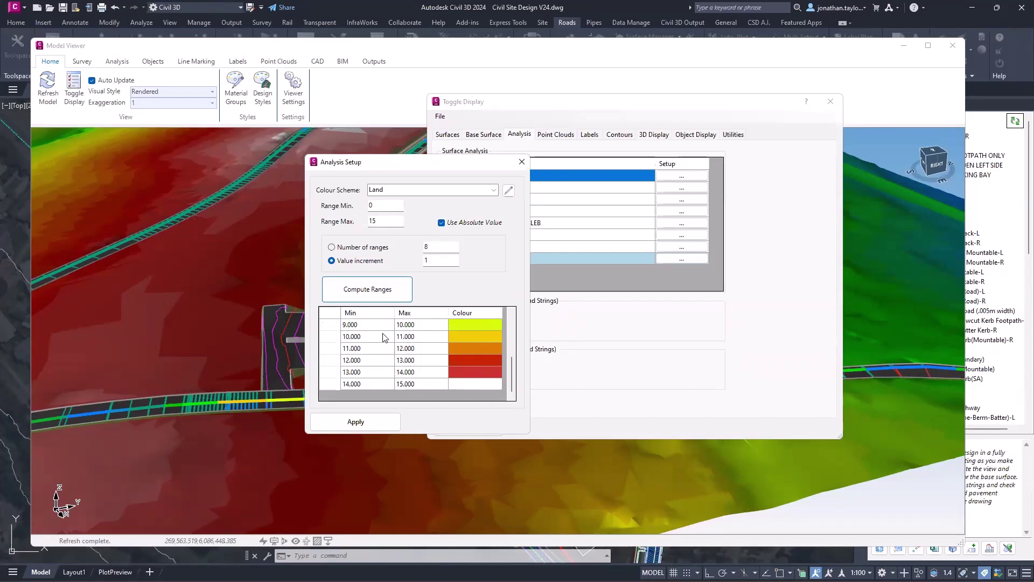
pyautogui.click(377, 424)
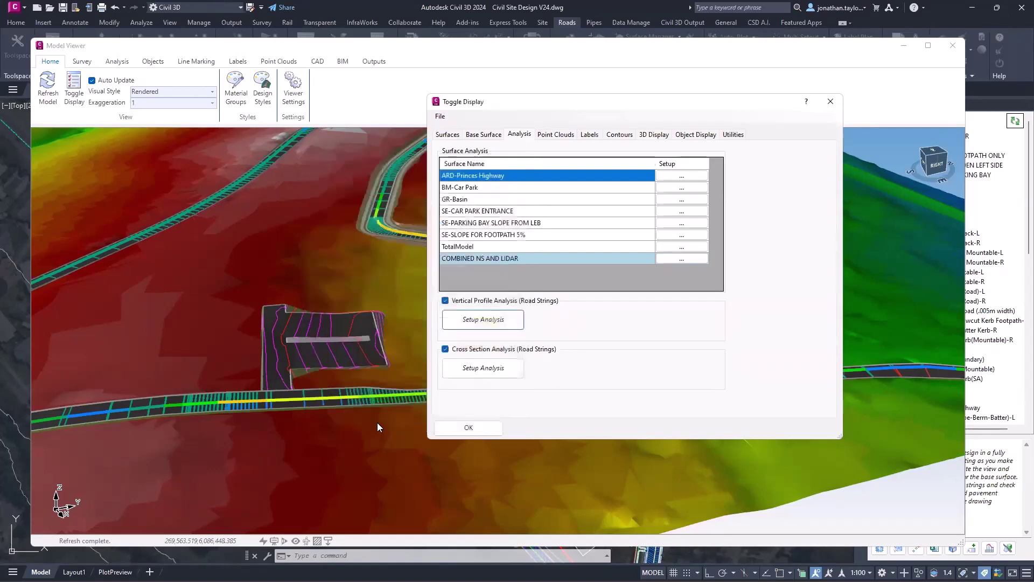
pyautogui.click(469, 428)
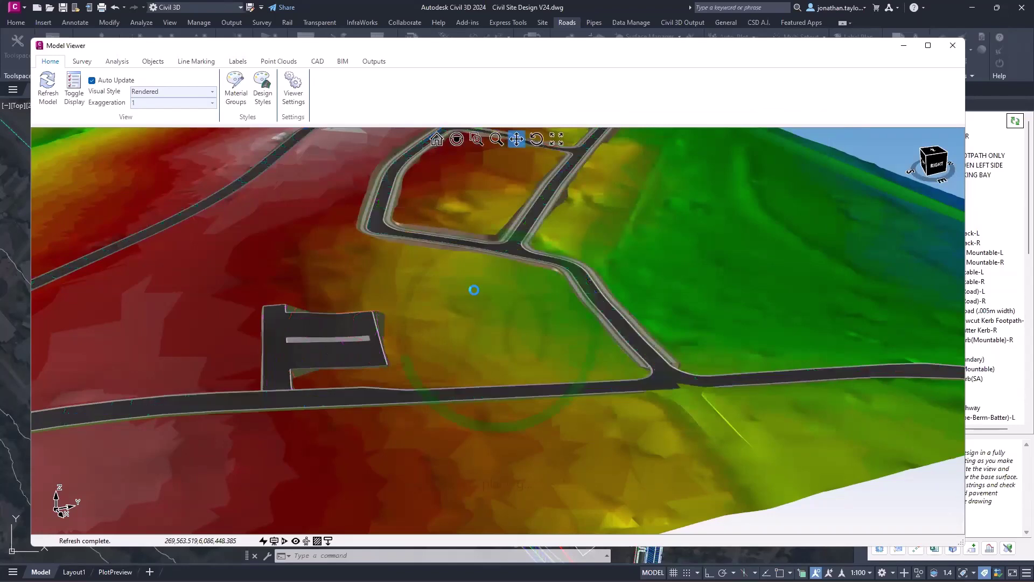
# Examine the grade colouring along the short connecting road between the two parallel streets.
pyautogui.scroll(5, 470, 296)
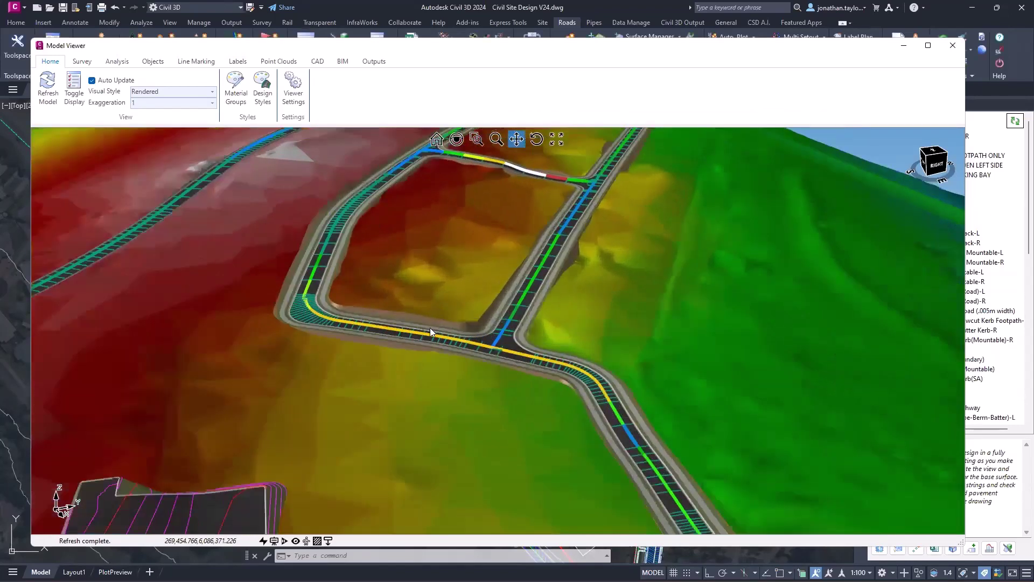
pyautogui.scroll(2, 431, 327)
pyautogui.moveTo(461, 313); pyautogui.dragTo(501, 286)
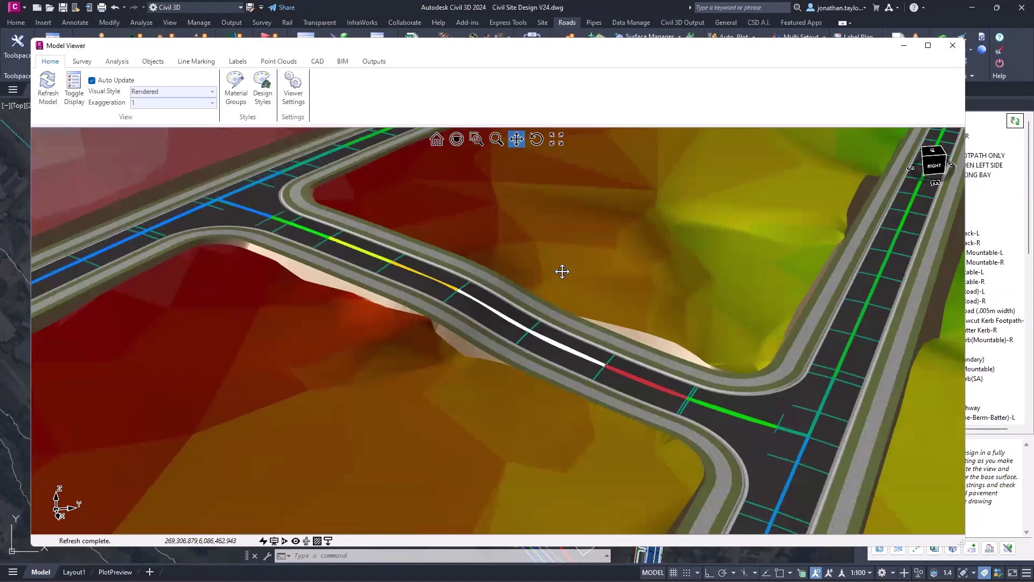
pyautogui.moveTo(561, 272); pyautogui.dragTo(705, 368)
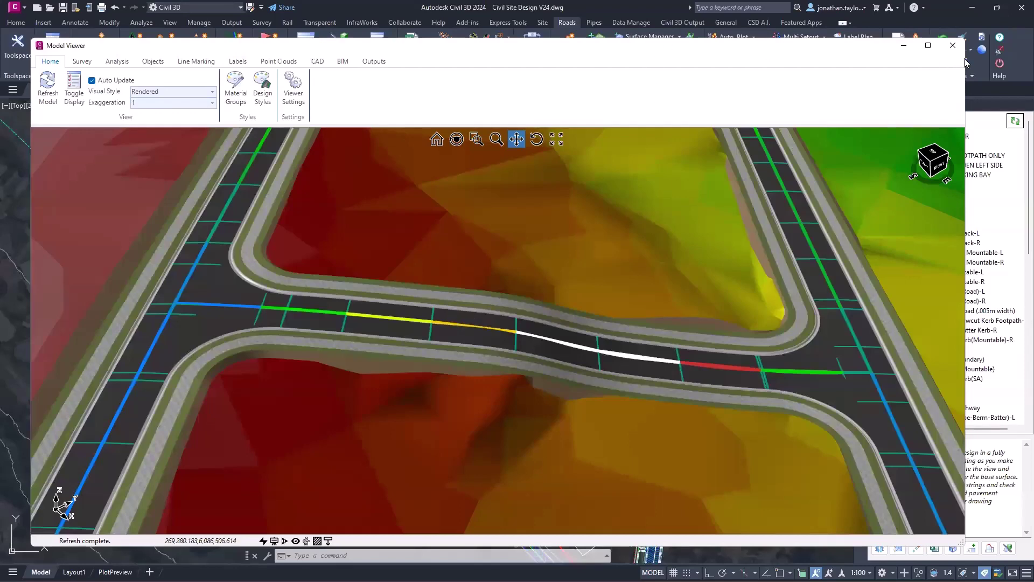
# Narrow the Model Viewer window to uncover the project tree and collapse its Templates branch.
pyautogui.moveTo(968, 57); pyautogui.dragTo(846, 58)
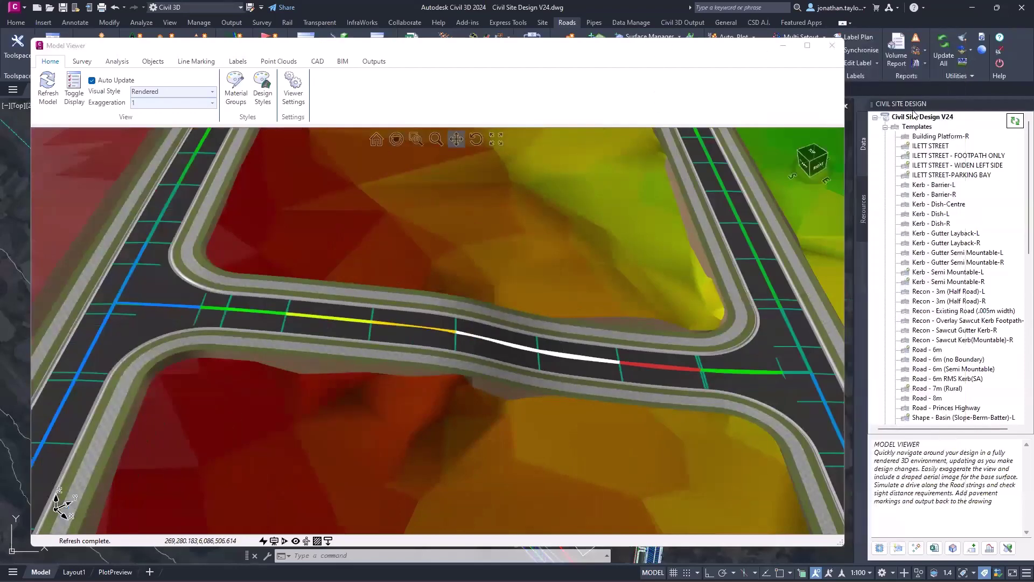
pyautogui.click(885, 127)
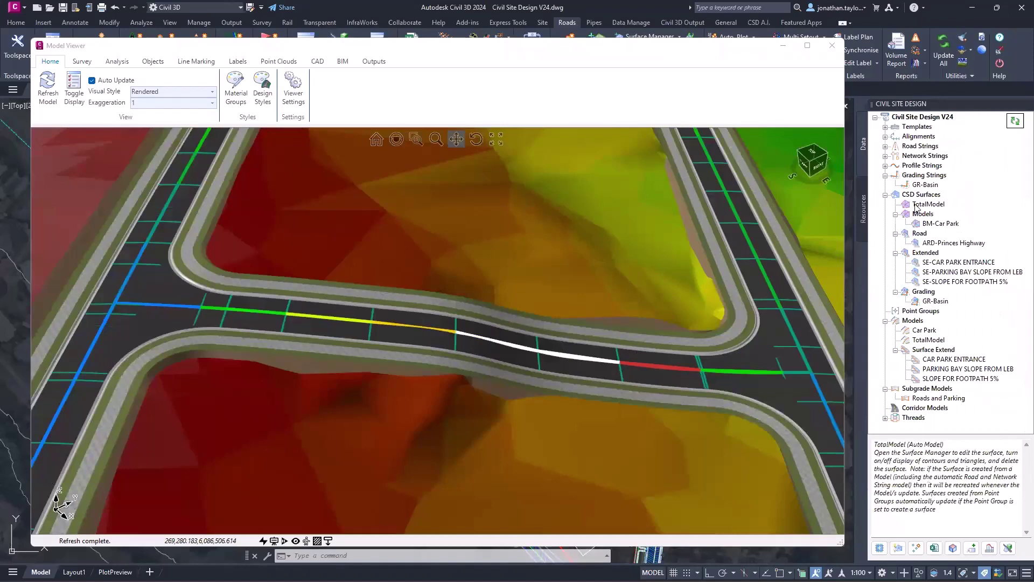
pyautogui.click(885, 156)
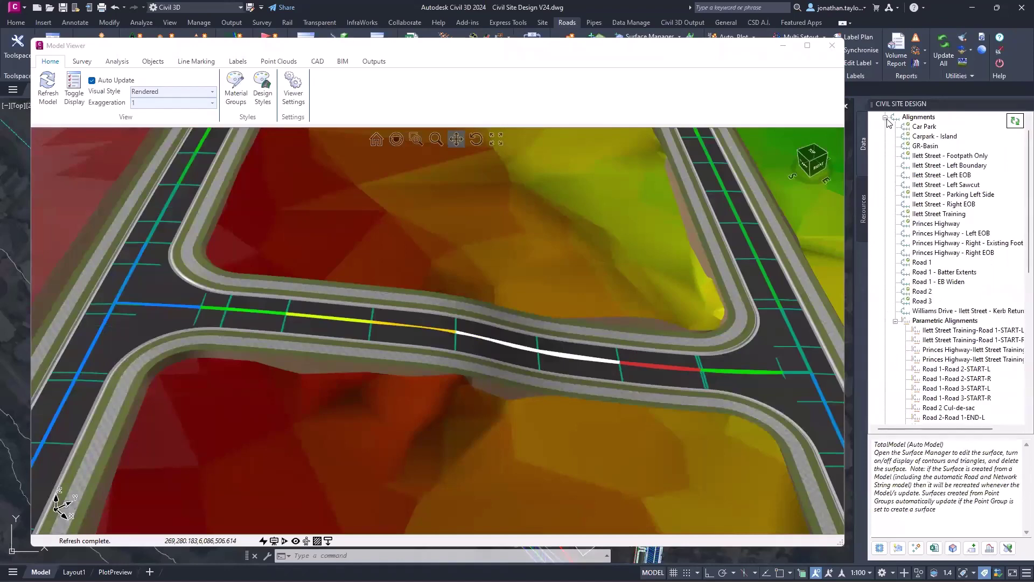
pyautogui.click(888, 124)
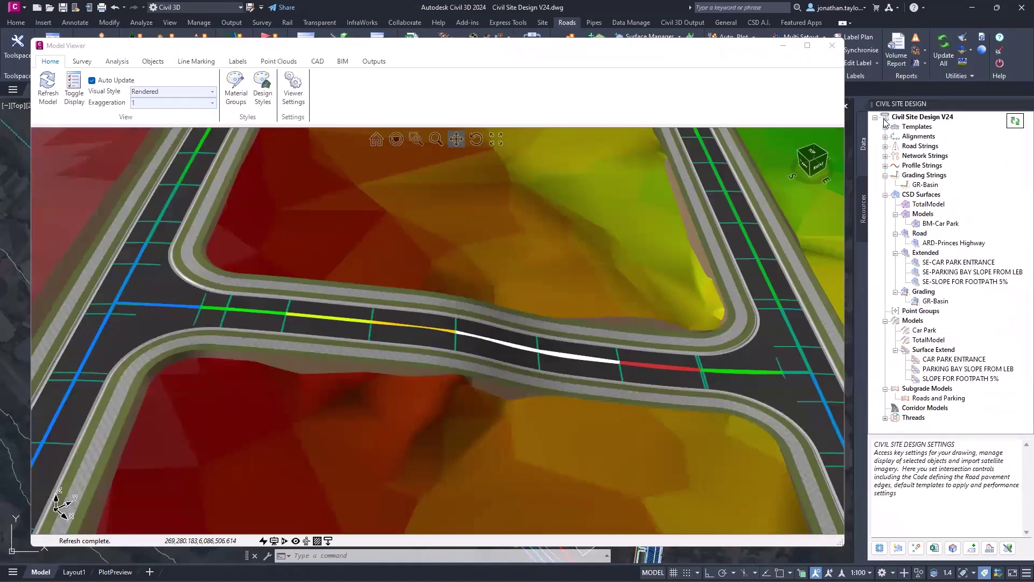
# Open Road 3's vertical profile from the model, check the grades along its centreline, and close the profile window.
pyautogui.rightClick(481, 338)
pyautogui.click(504, 344)
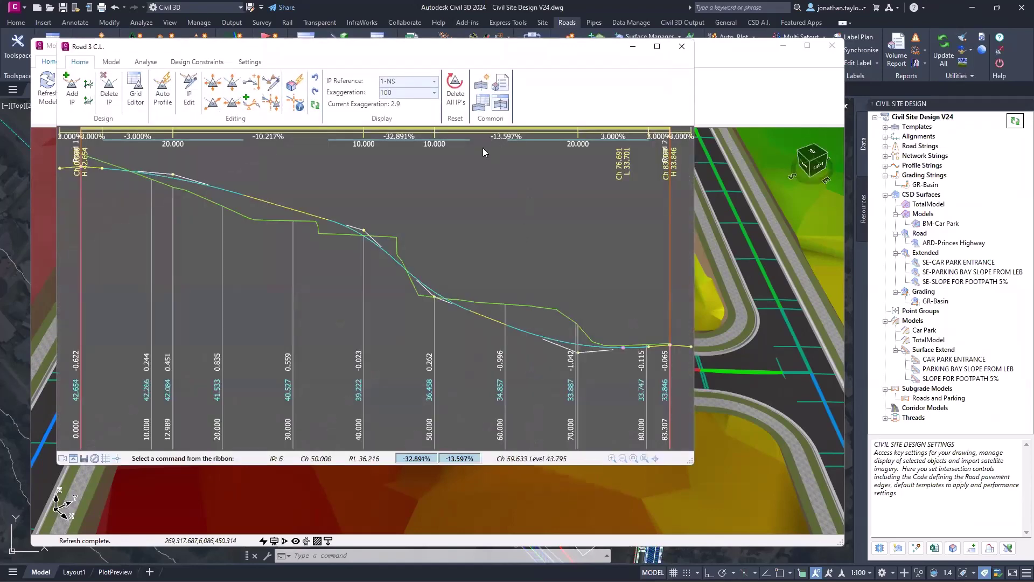
pyautogui.click(390, 141)
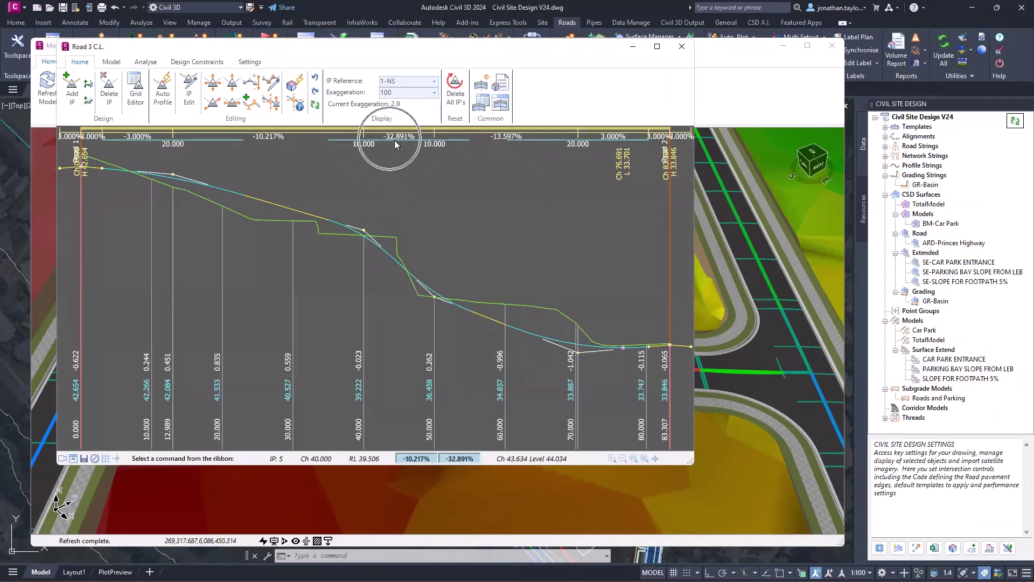
pyautogui.click(523, 135)
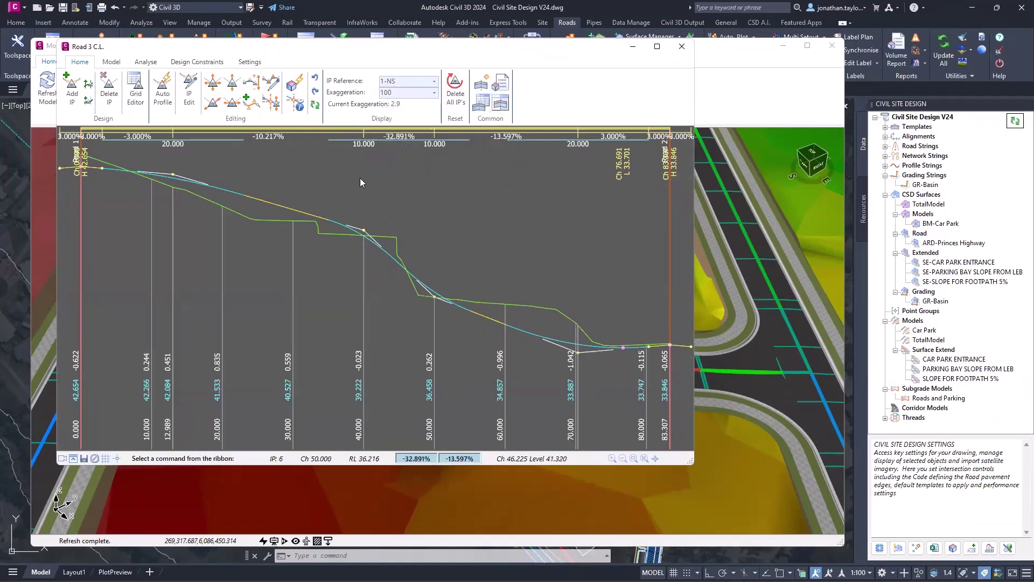
pyautogui.click(266, 138)
pyautogui.click(399, 136)
pyautogui.moveTo(491, 47); pyautogui.dragTo(596, 87)
pyautogui.click(786, 86)
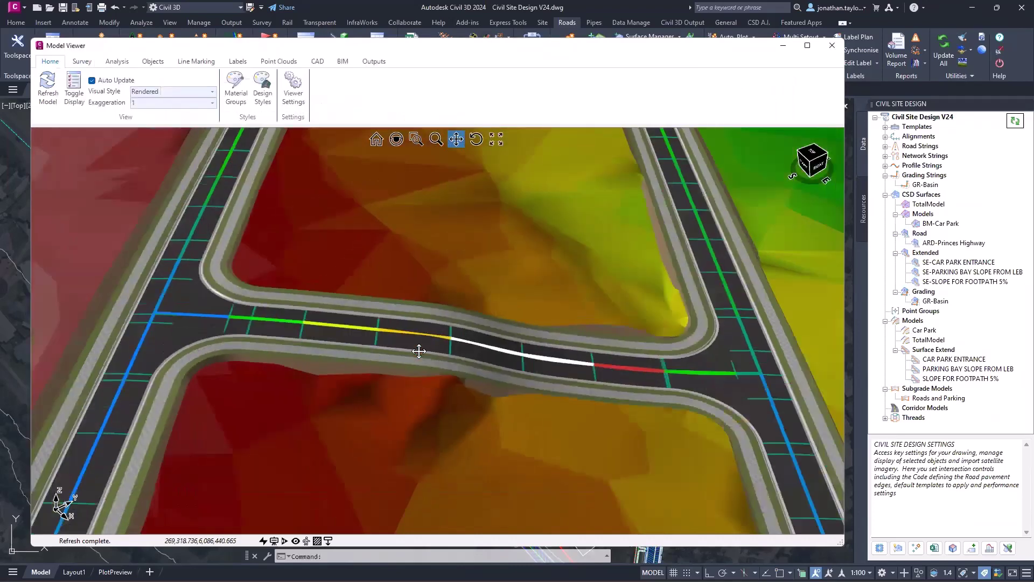
# Inspect the profile and cross section analysis colours along the main road, from the side street junction to its curved end.
pyautogui.scroll(-5, 419, 351)
pyautogui.scroll(3, 402, 318)
pyautogui.scroll(2, 458, 250)
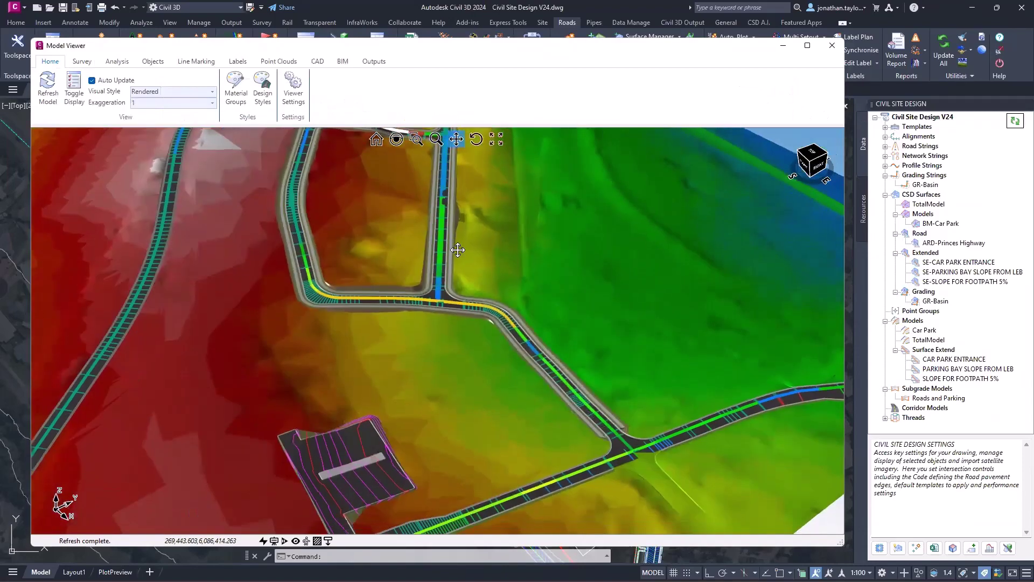
pyautogui.scroll(-2, 458, 250)
pyautogui.scroll(3, 302, 221)
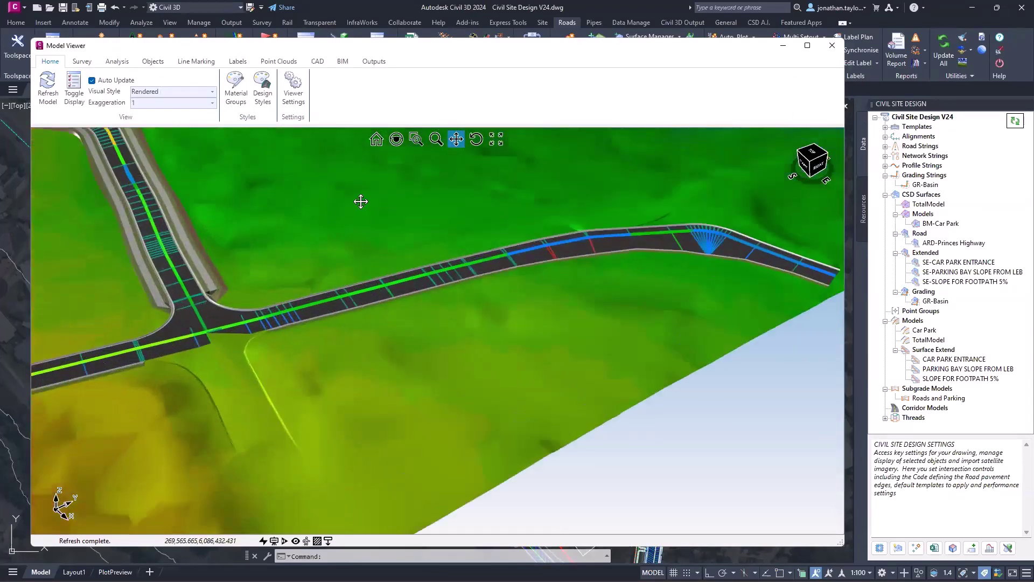
pyautogui.moveTo(361, 201); pyautogui.dragTo(360, 288)
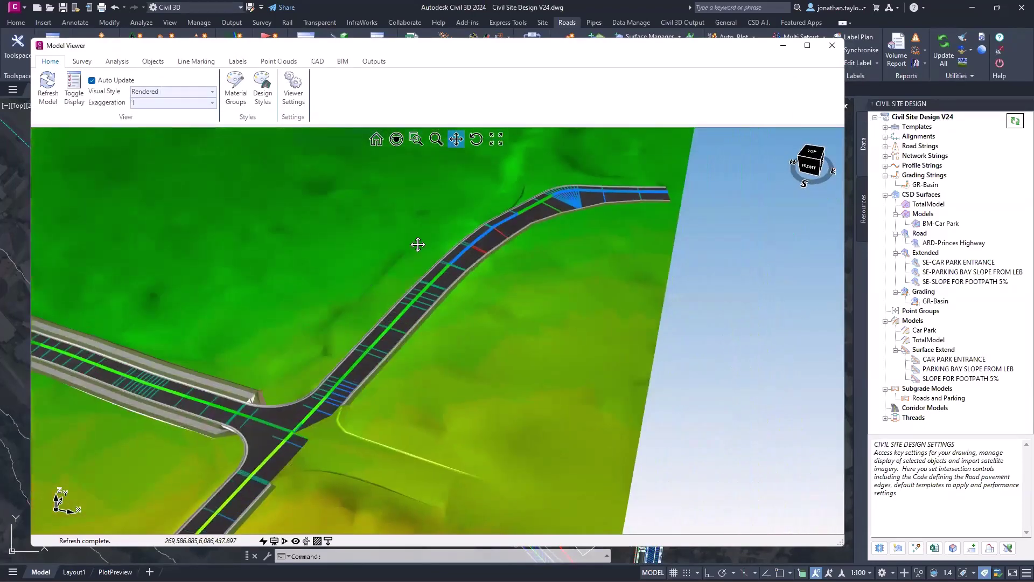
pyautogui.moveTo(418, 244); pyautogui.dragTo(466, 220)
pyautogui.moveTo(418, 302); pyautogui.dragTo(445, 283)
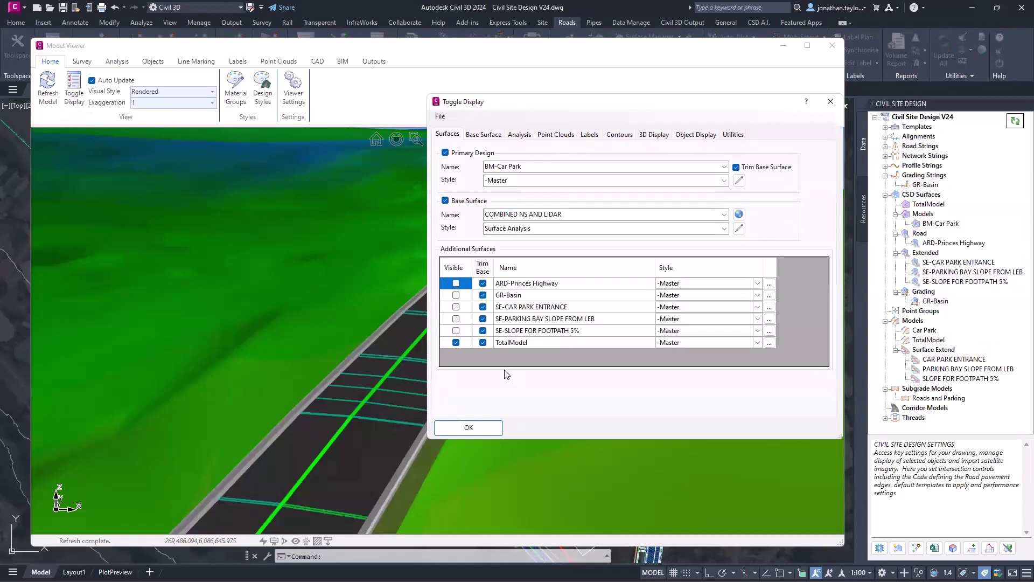
# Set the road strings' cross section analysis to ranges by value increment, recompute the ranges and apply the setup to the display.
pyautogui.click(519, 136)
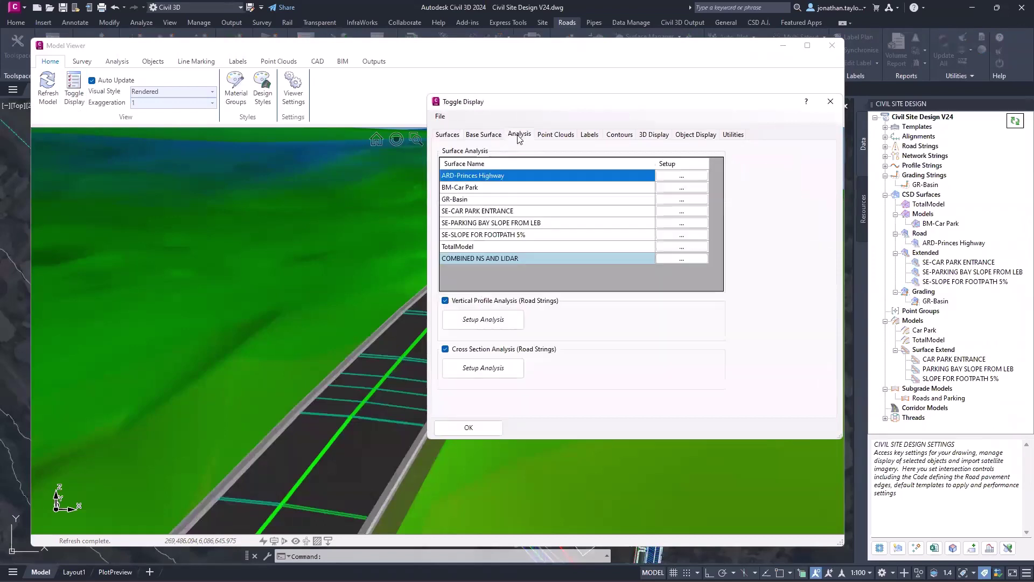
pyautogui.click(500, 368)
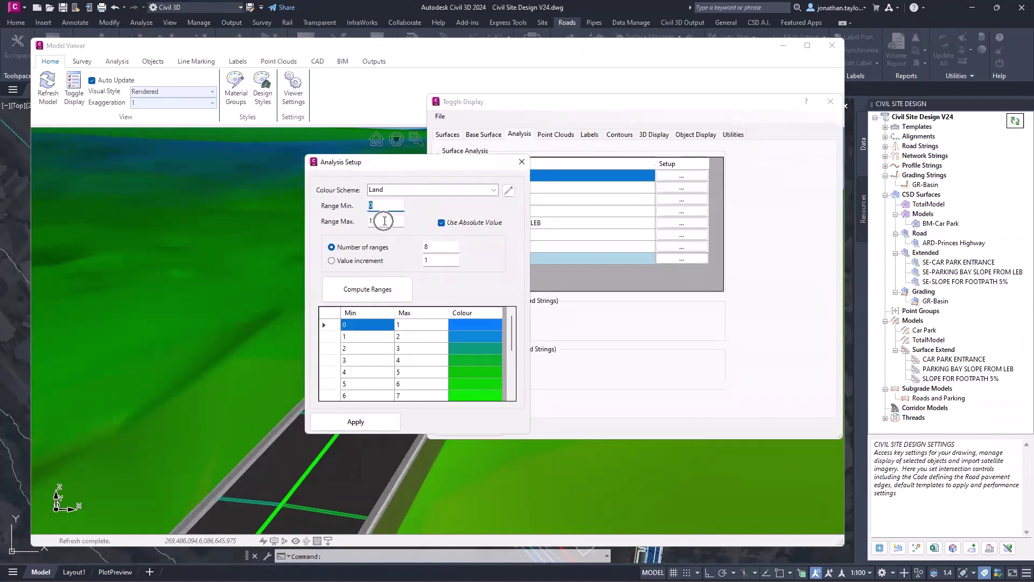
pyautogui.click(356, 264)
pyautogui.click(370, 296)
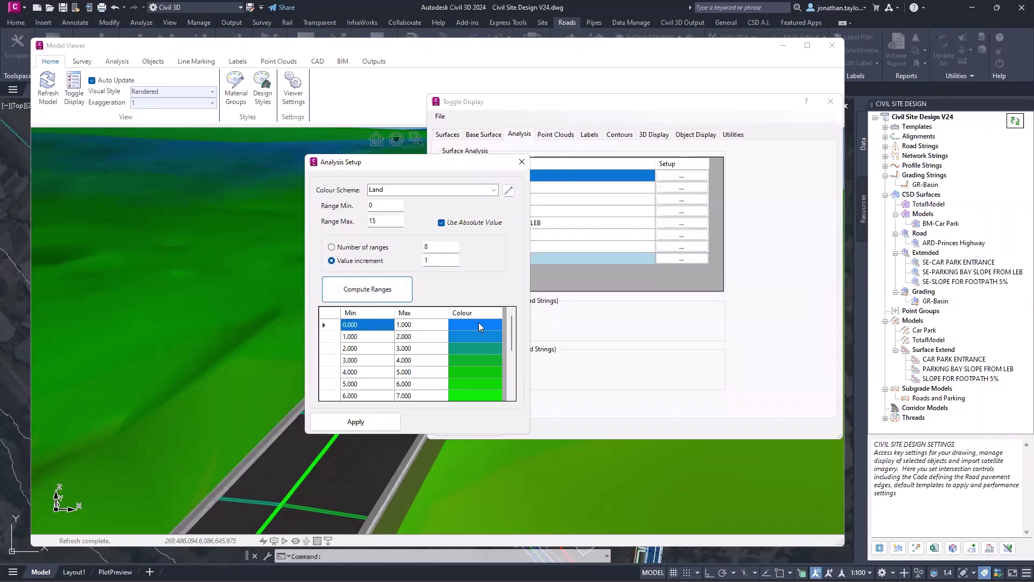
pyautogui.scroll(-3, 439, 358)
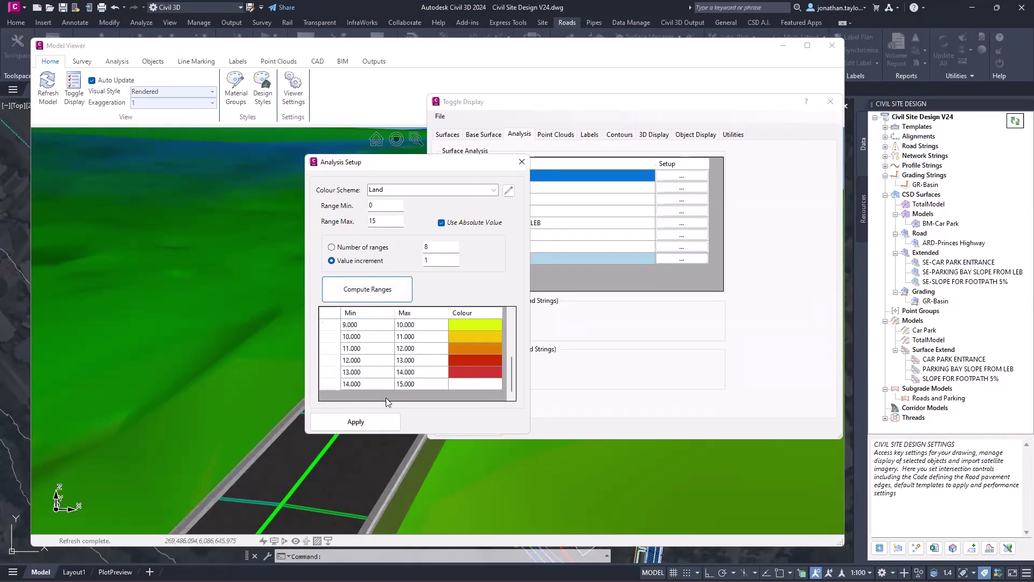
pyautogui.click(374, 420)
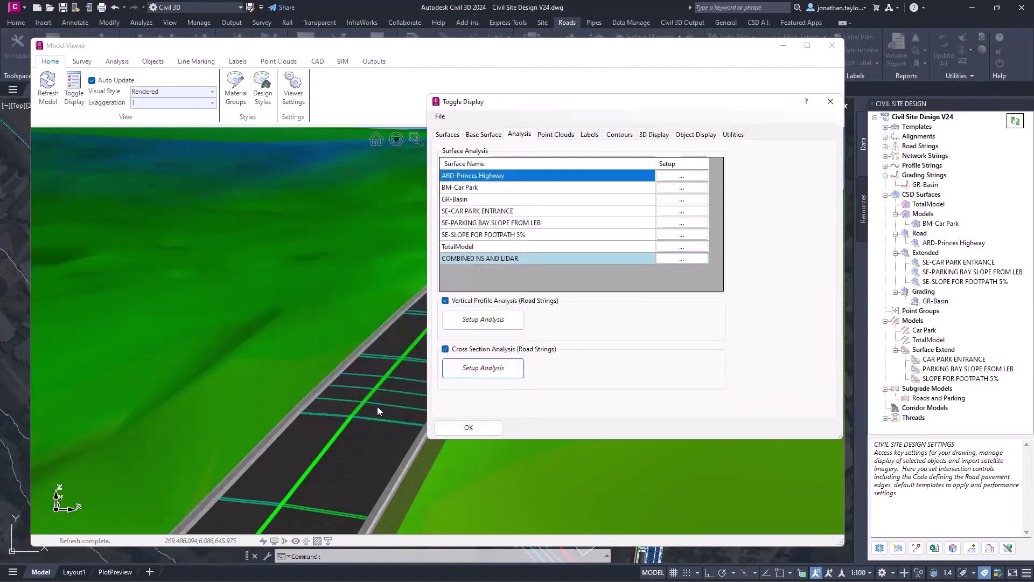
pyautogui.click(462, 428)
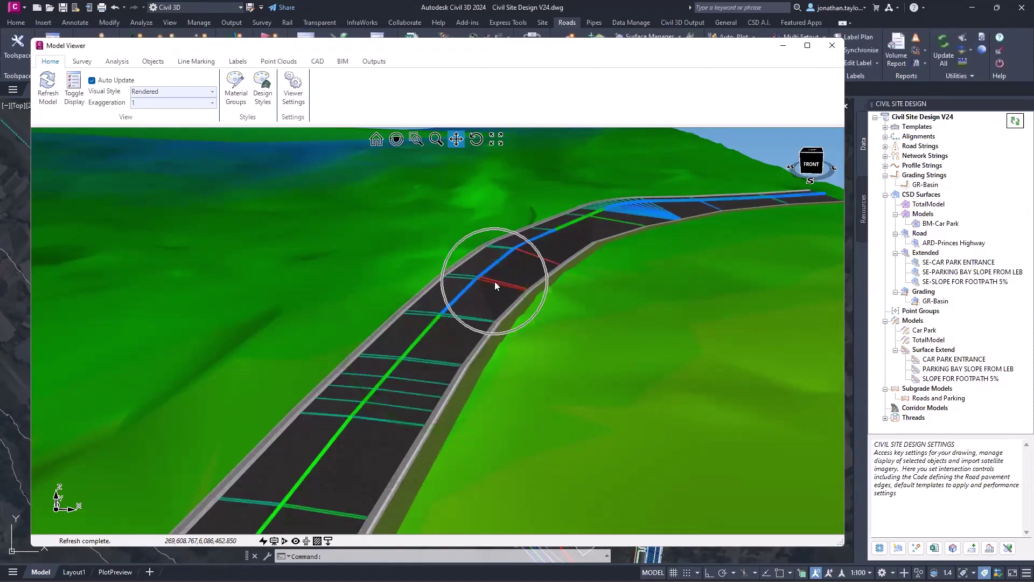
# Open the cross section at the red-marked steep crossfall near chainage 360, examine its slopes and close the section viewer.
pyautogui.rightClick(493, 283)
pyautogui.click(508, 321)
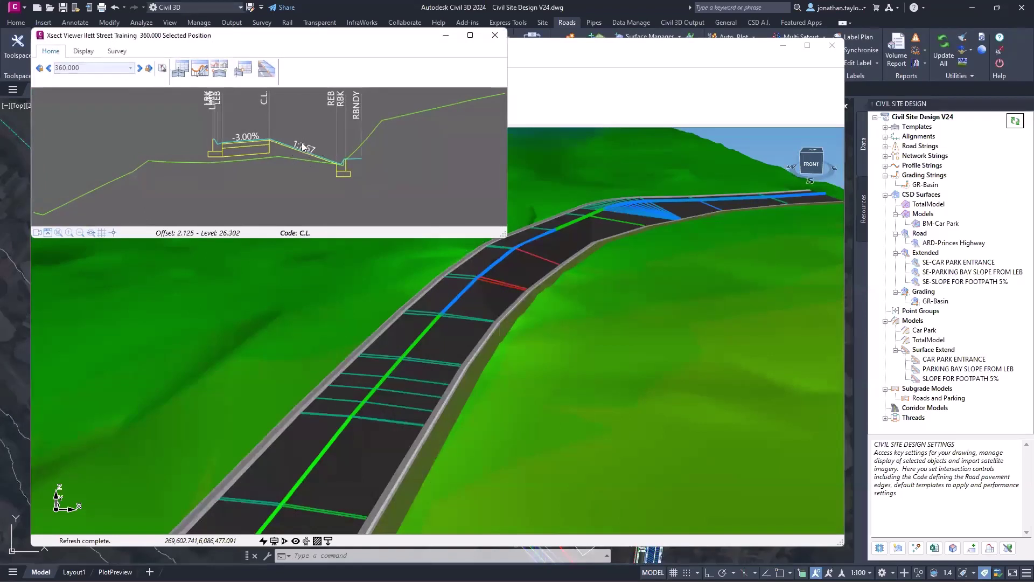
pyautogui.scroll(3, 300, 142)
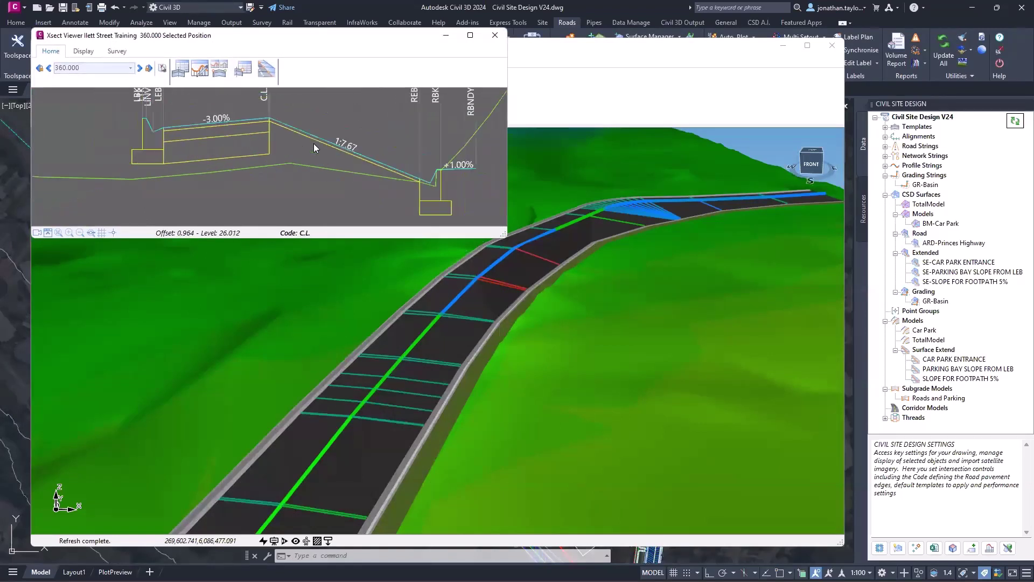
pyautogui.scroll(-1, 313, 144)
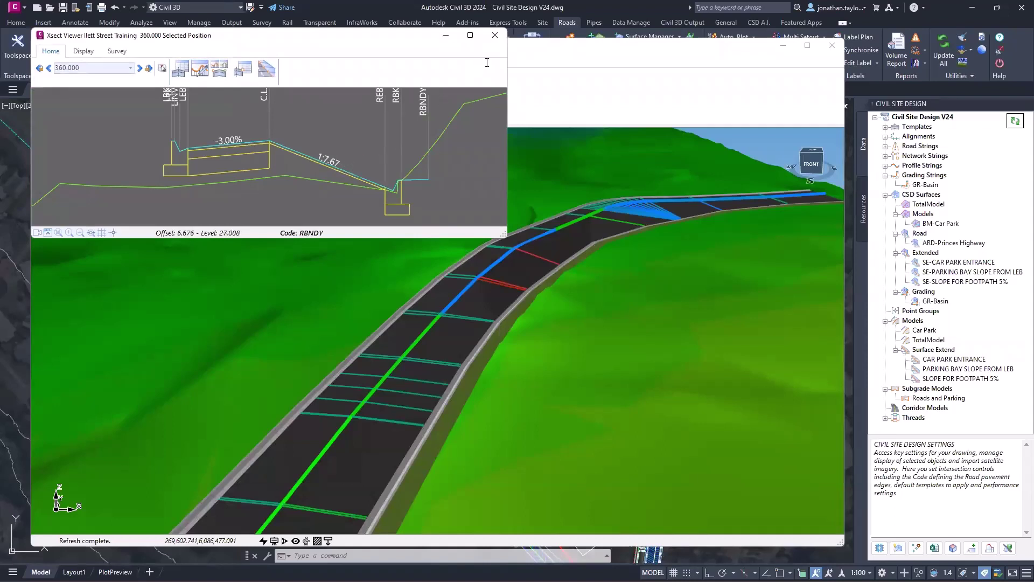
pyautogui.click(495, 35)
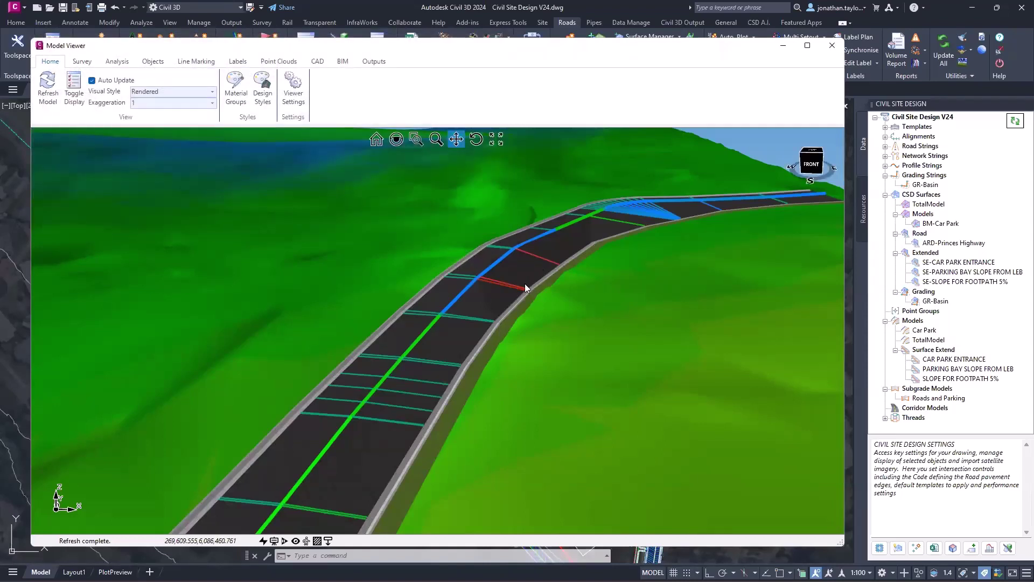
# Examine the analysis colours along the road bend, the intersection and the car park in the 3D model.
pyautogui.scroll(-4, 508, 278)
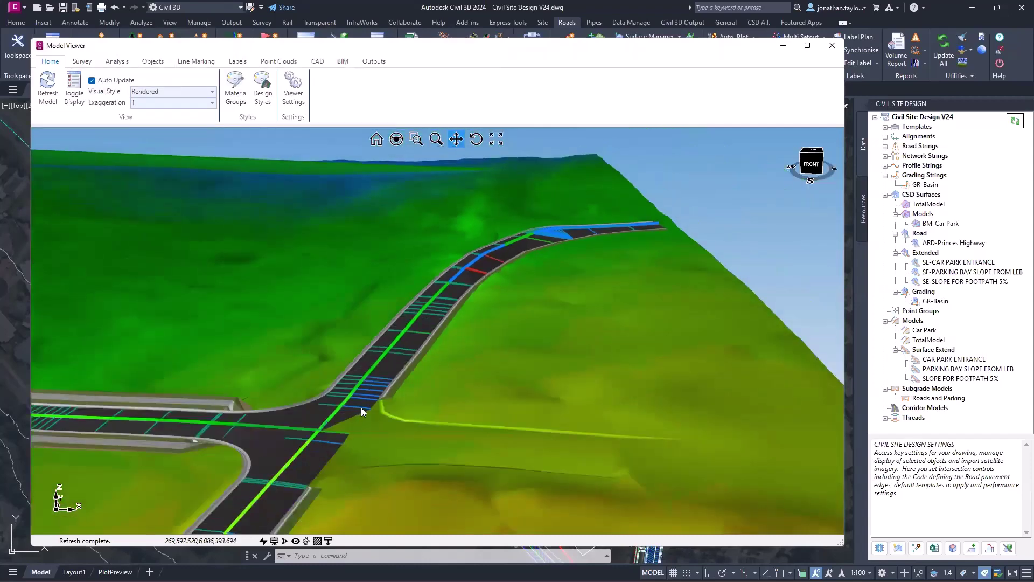
pyautogui.scroll(4, 512, 259)
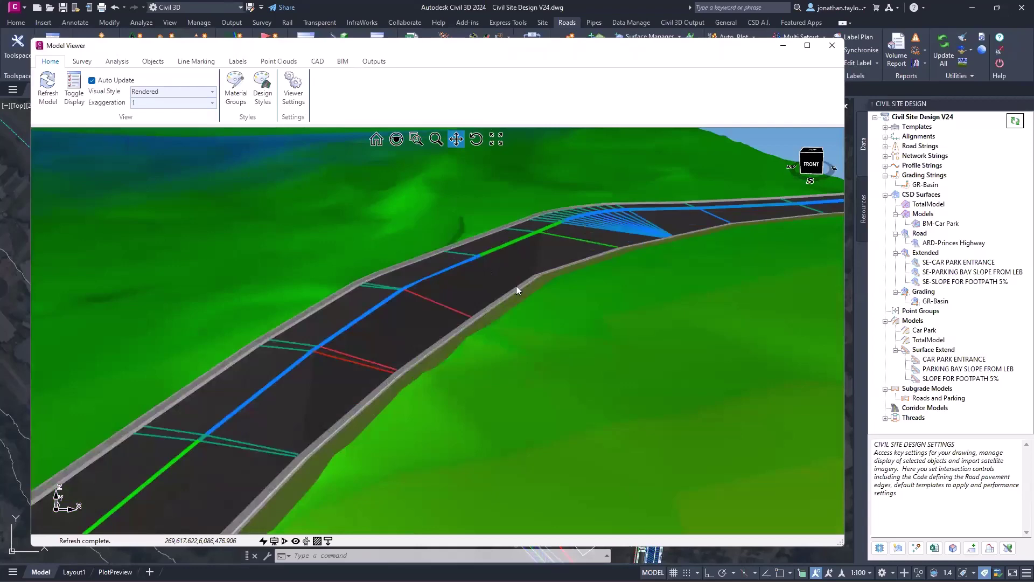
pyautogui.moveTo(516, 285)
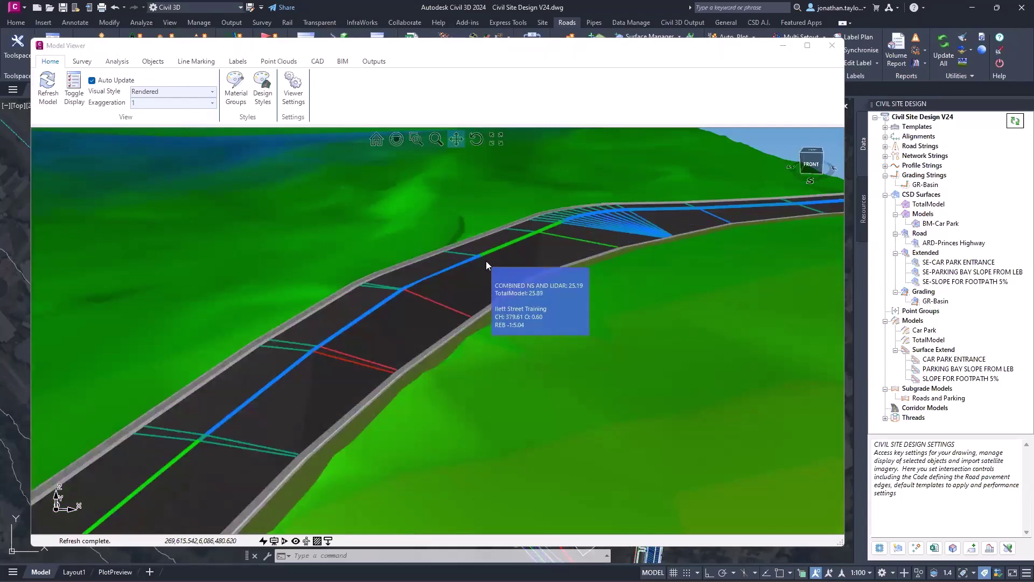
pyautogui.scroll(-5, 485, 261)
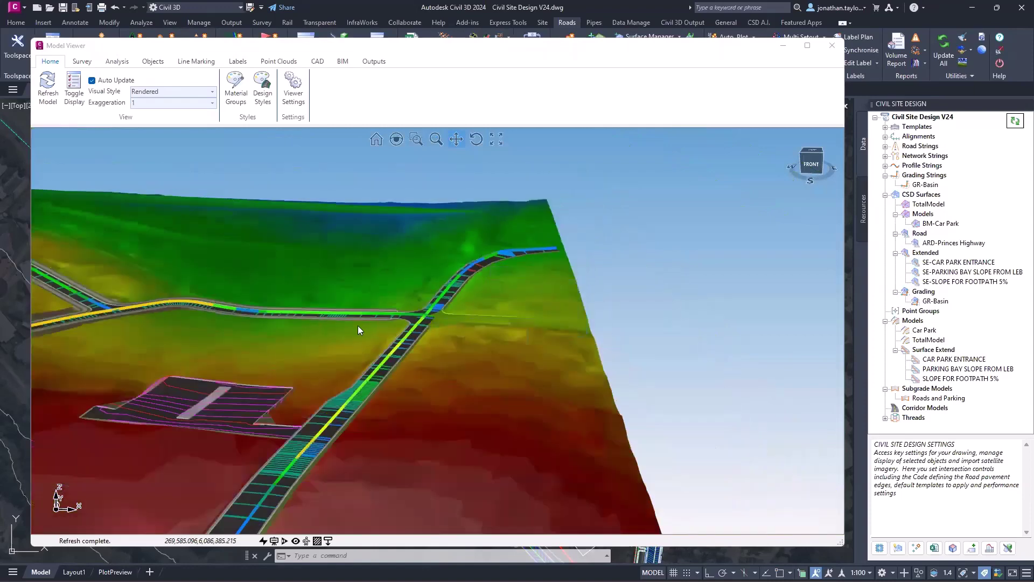
pyautogui.moveTo(267, 371); pyautogui.dragTo(492, 354)
pyautogui.scroll(3, 491, 388)
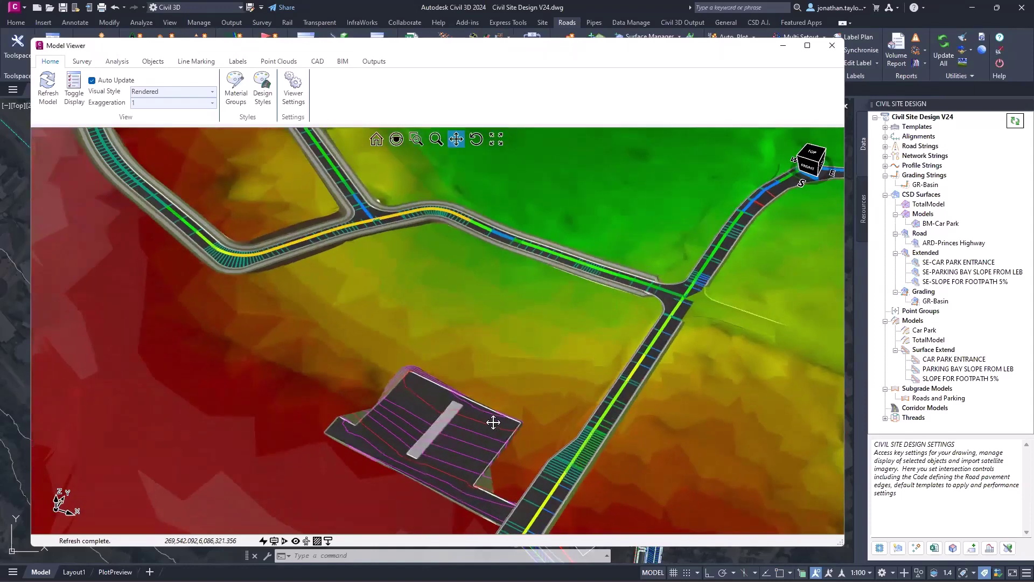
pyautogui.moveTo(492, 420); pyautogui.dragTo(566, 259, button='middle')
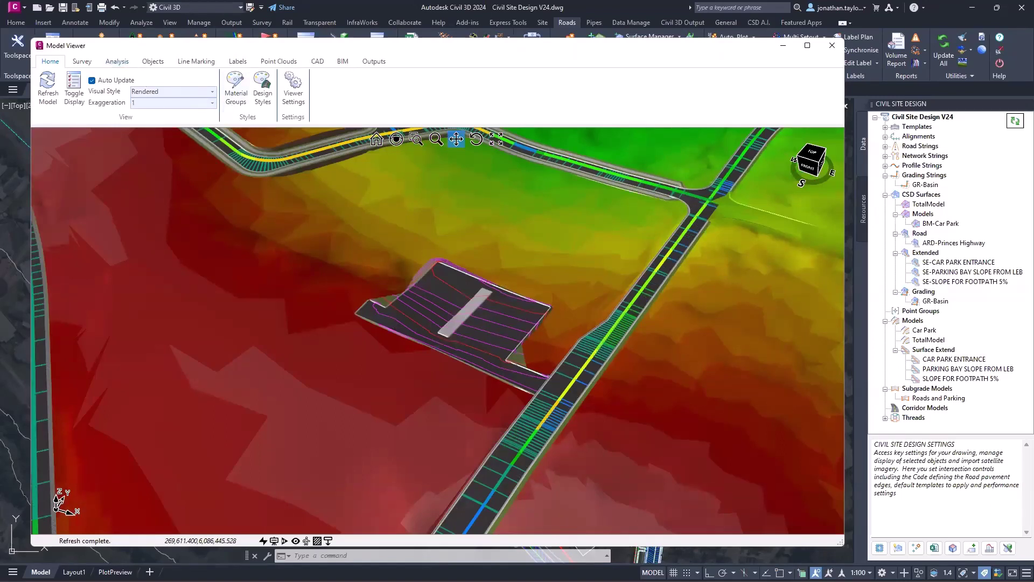
pyautogui.moveTo(784, 142)
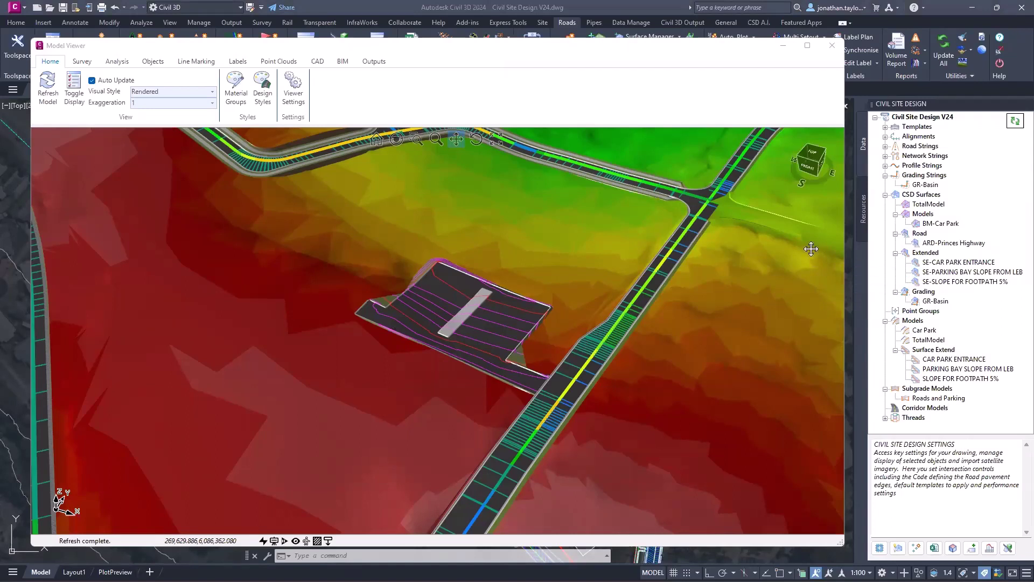
# Export the 3D model as a CAD drawing (*.dwg) named export in the Template Library folder.
pyautogui.click(374, 61)
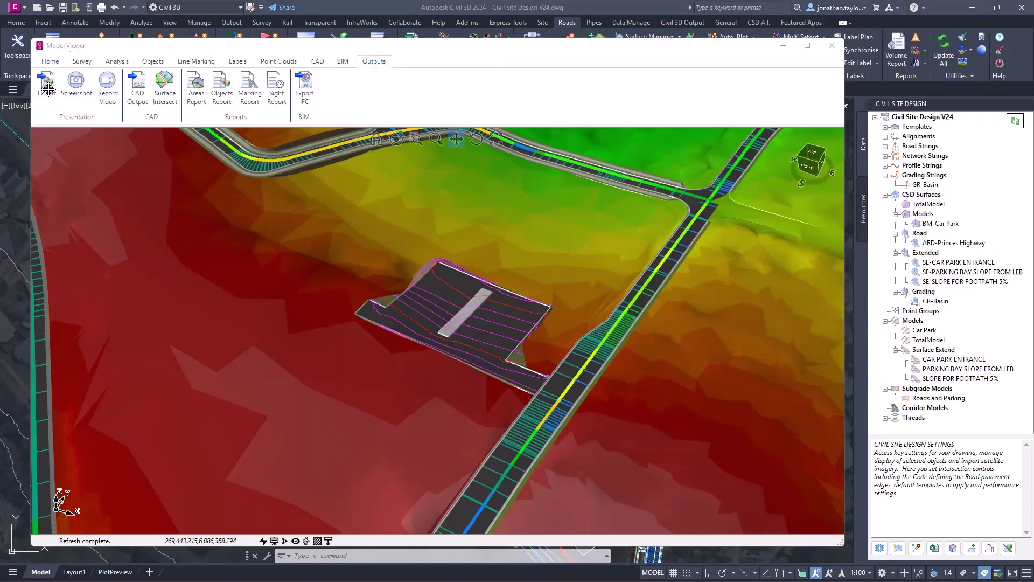
pyautogui.click(48, 89)
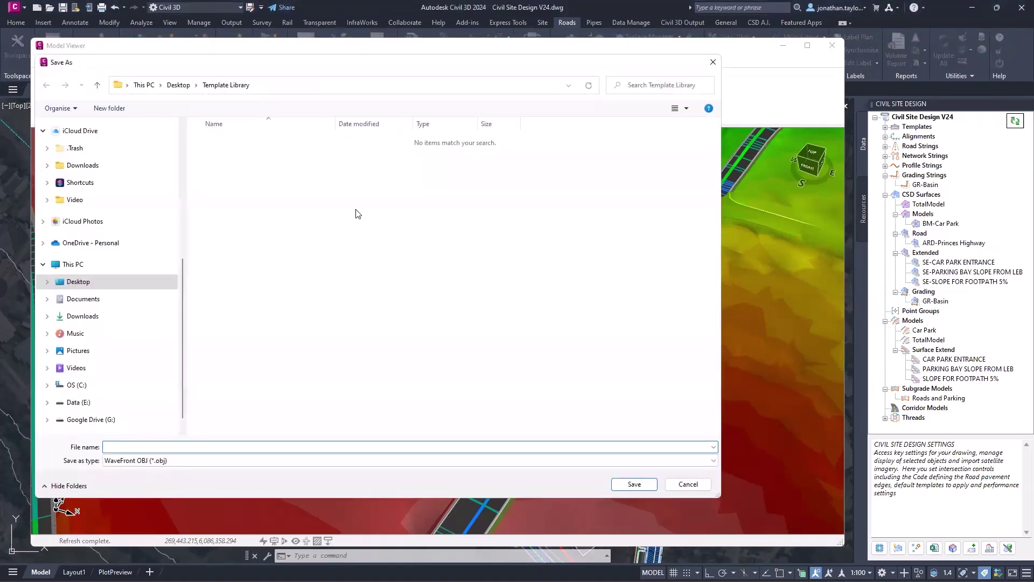
pyautogui.click(210, 461)
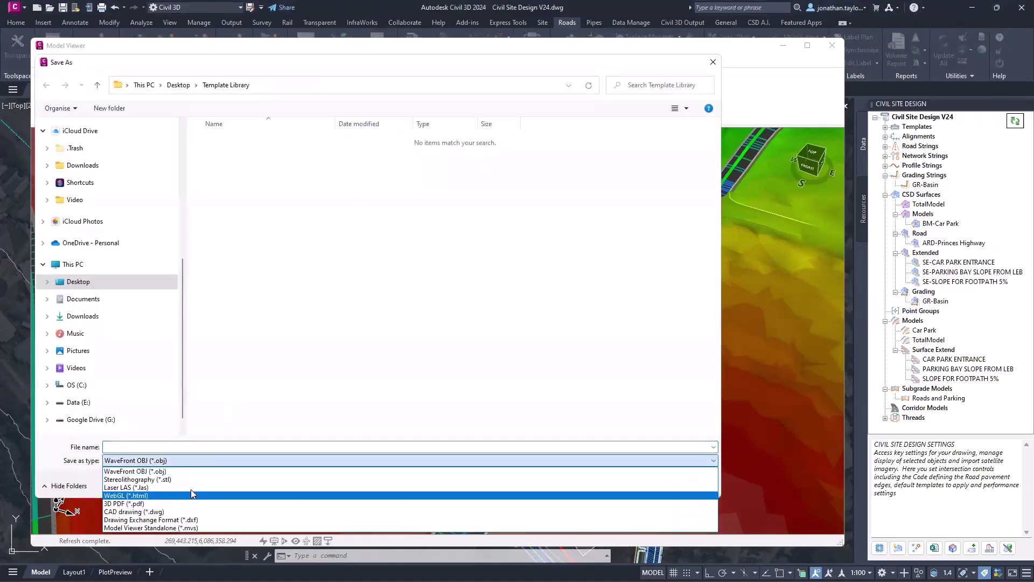
pyautogui.click(166, 511)
pyautogui.click(159, 446)
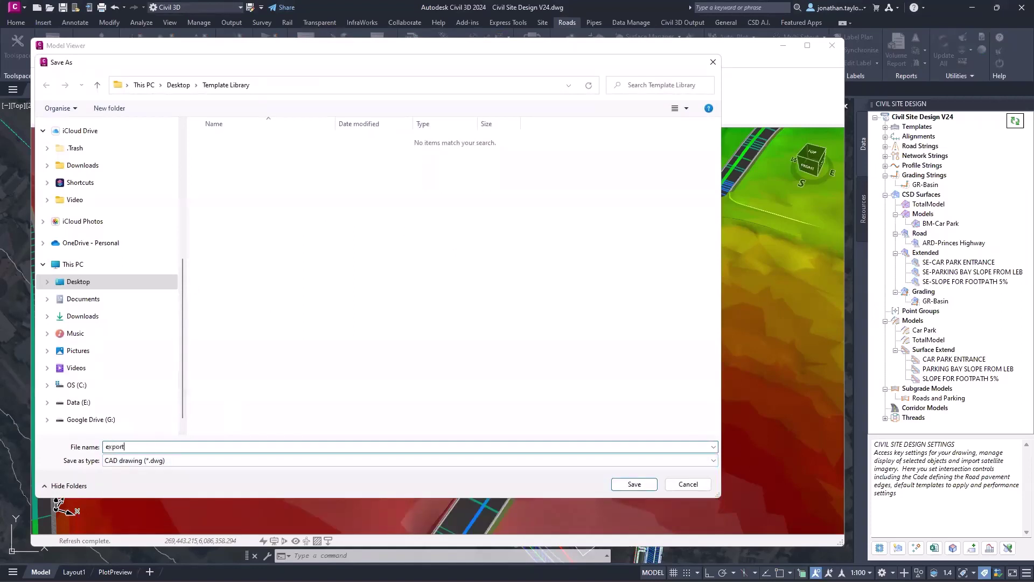
pyautogui.click(635, 486)
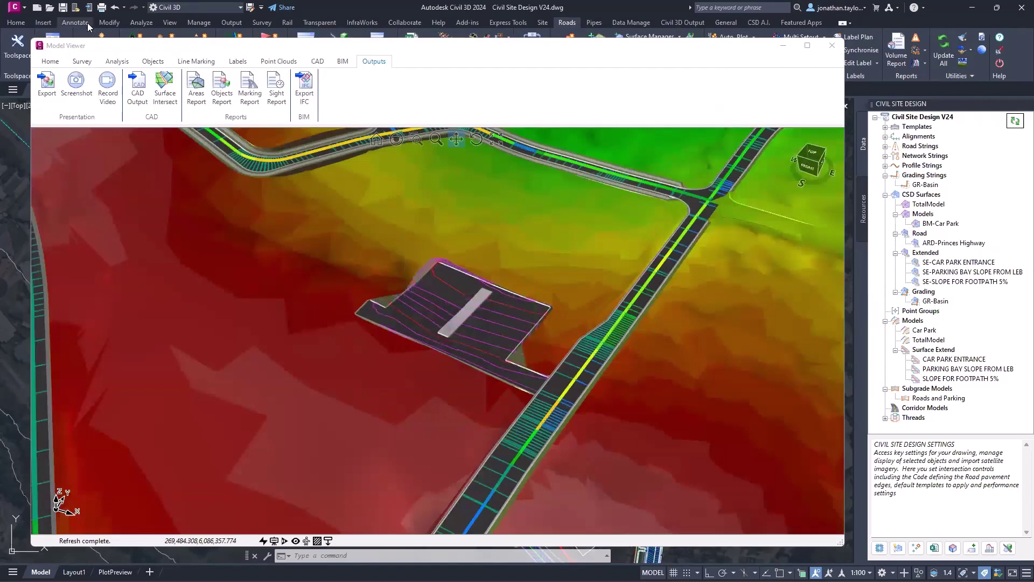
# Open export.dwg from the Template Library folder on the Desktop, continuing despite its non-Autodesk origin.
pyautogui.click(50, 7)
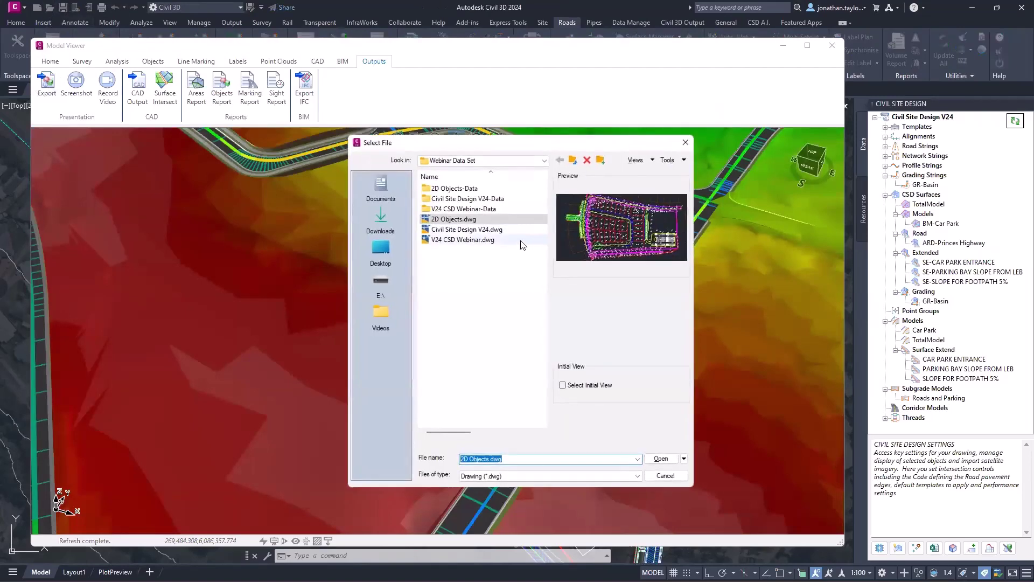
pyautogui.click(573, 162)
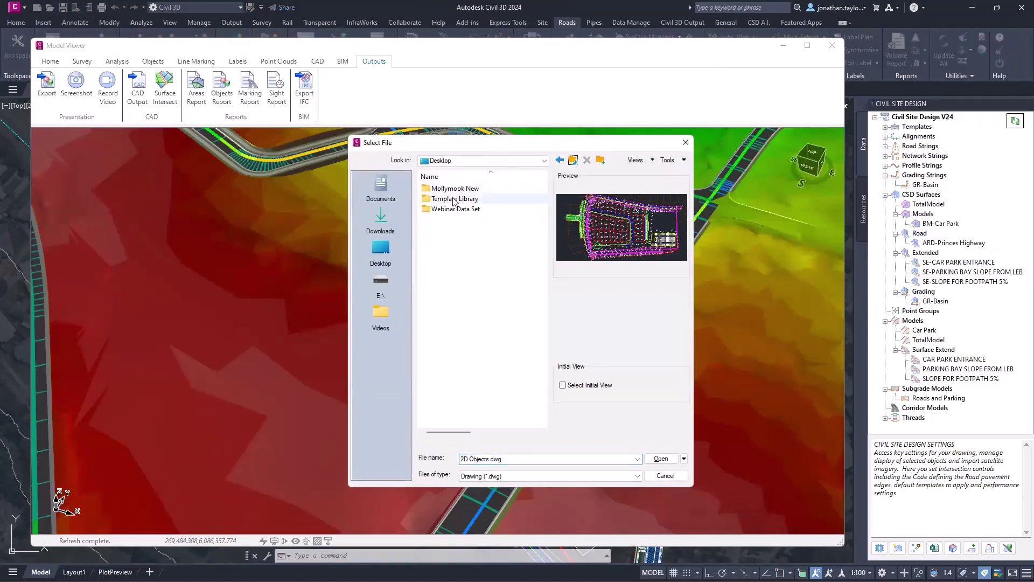
pyautogui.doubleClick(450, 199)
pyautogui.click(449, 188)
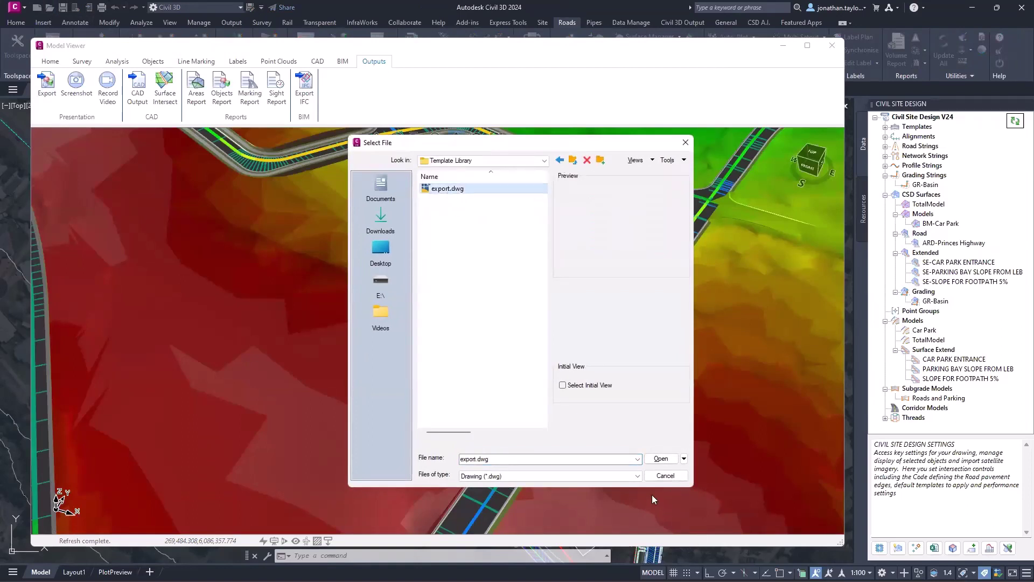
pyautogui.click(661, 457)
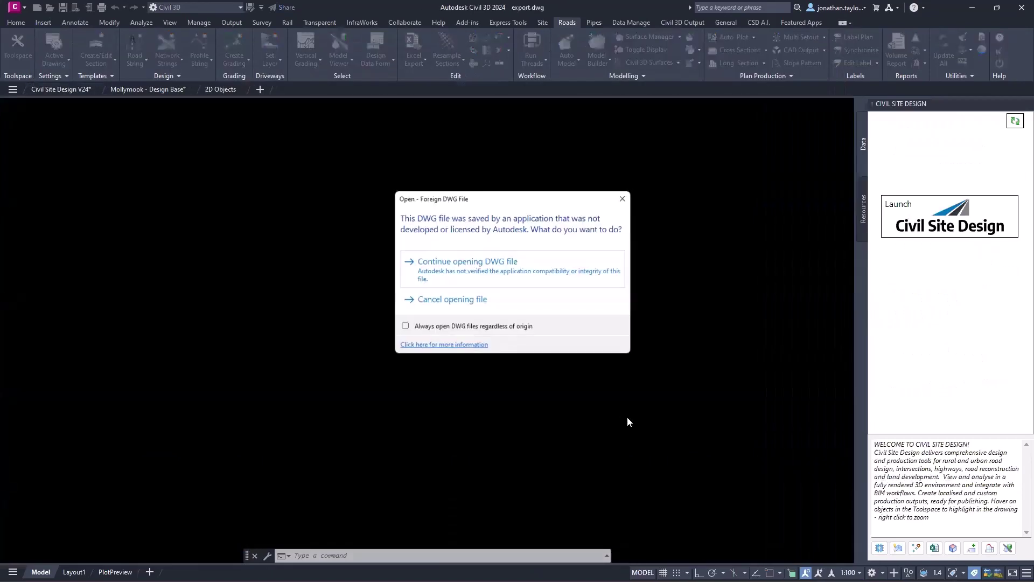
pyautogui.click(470, 263)
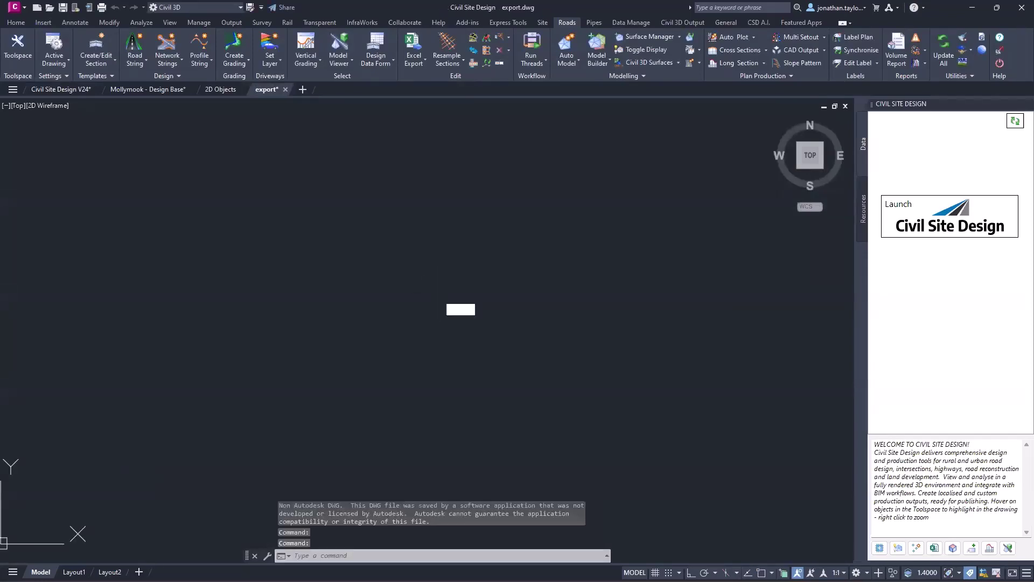
# Examine the exported triangles and cross section lines where the car park entrance meets the road.
pyautogui.middleClick(278, 101)
pyautogui.middleClick(278, 101)
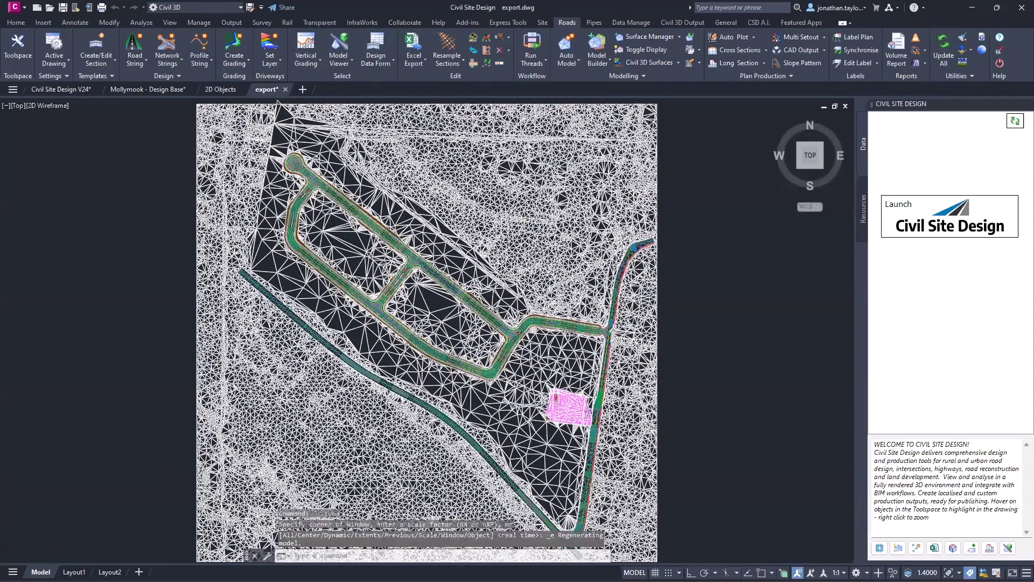
pyautogui.scroll(10, 606, 386)
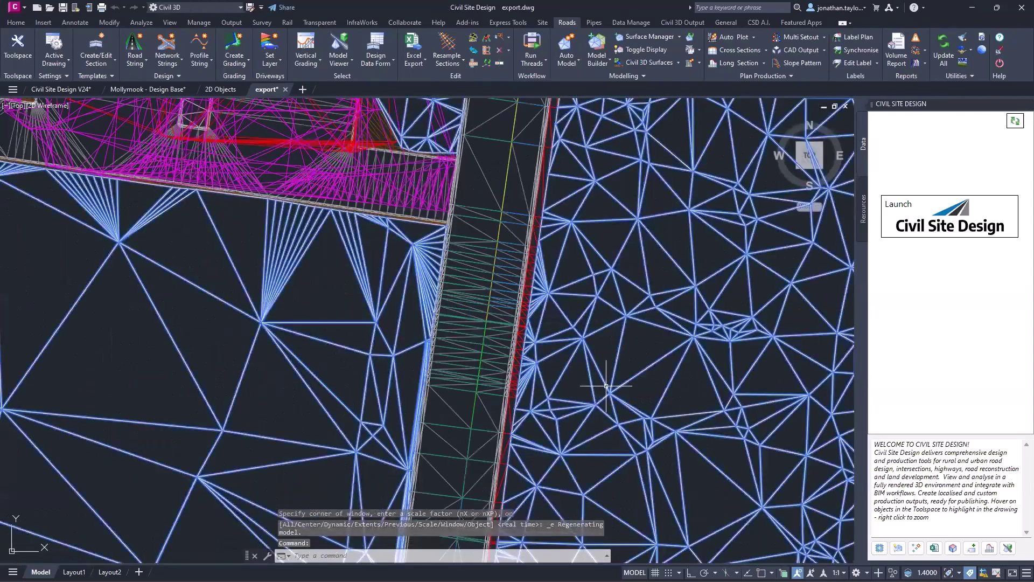
pyautogui.moveTo(603, 323); pyautogui.dragTo(603, 415, button='middle')
pyautogui.scroll(2, 505, 213)
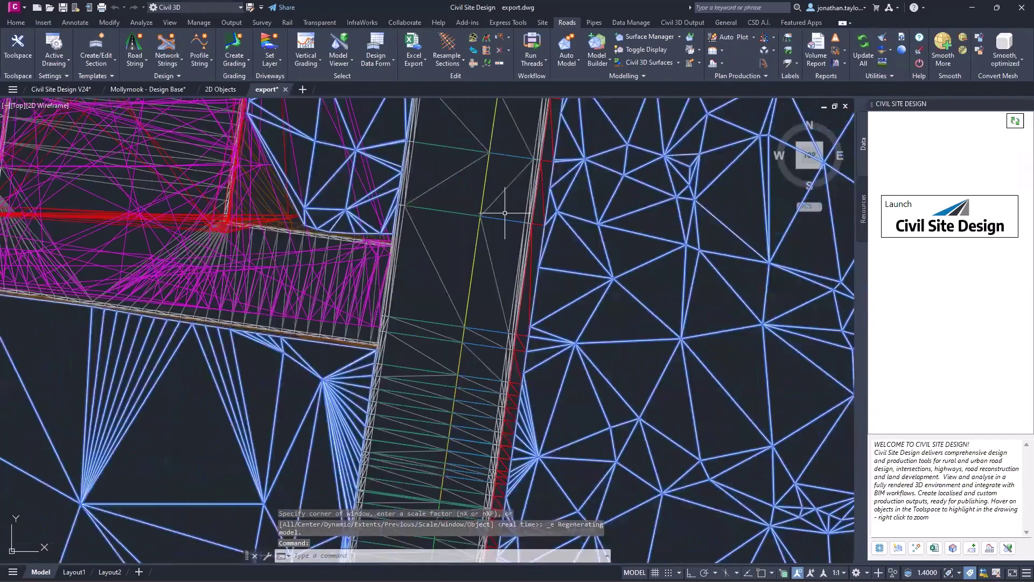
pyautogui.press('Escape')
pyautogui.press('Escape')
pyautogui.press('Escape')
# Examine the exported road network, car park and surrounding terrain mesh across the whole site.
pyautogui.scroll(-3, 482, 271)
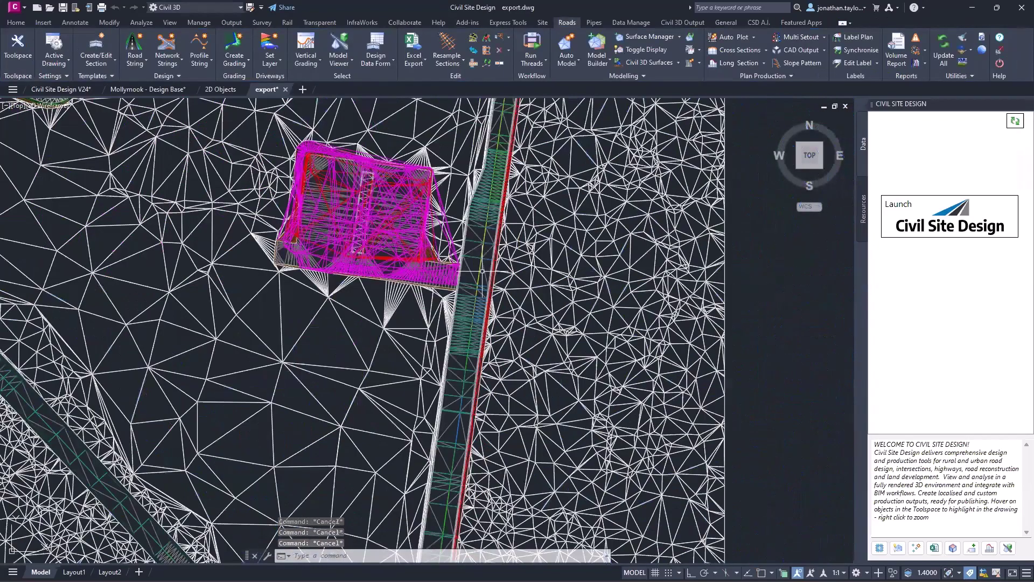
pyautogui.scroll(-4, 413, 266)
pyautogui.moveTo(412, 267); pyautogui.dragTo(569, 413, button='middle')
pyautogui.scroll(6, 620, 140)
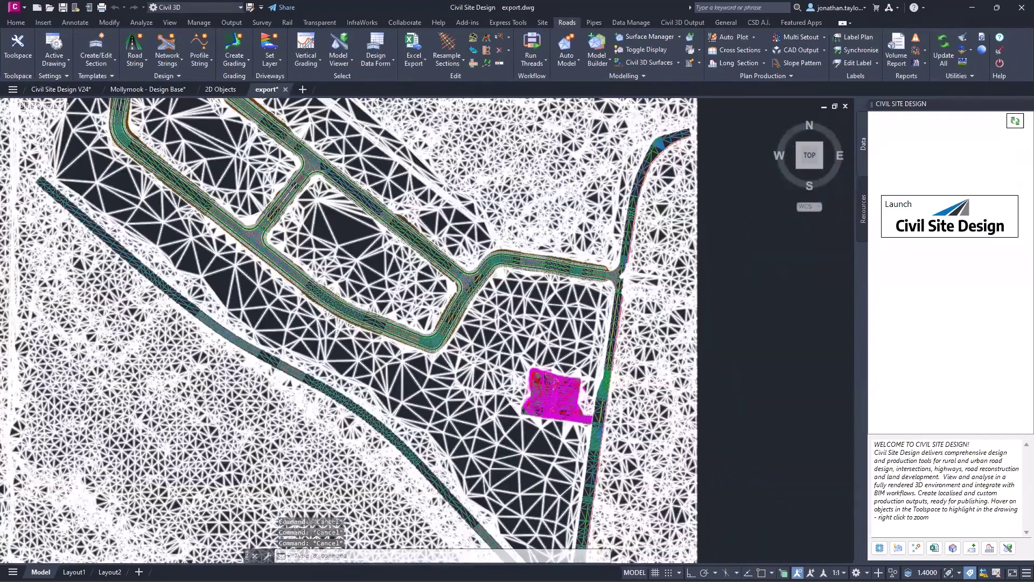
pyautogui.scroll(-5, 434, 254)
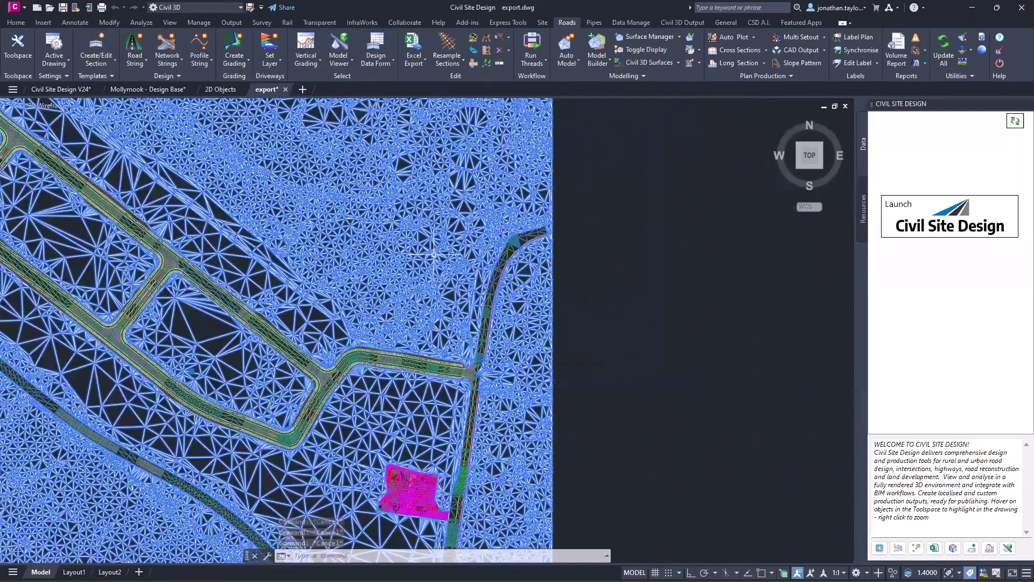
pyautogui.moveTo(434, 253); pyautogui.dragTo(655, 259, button='middle')
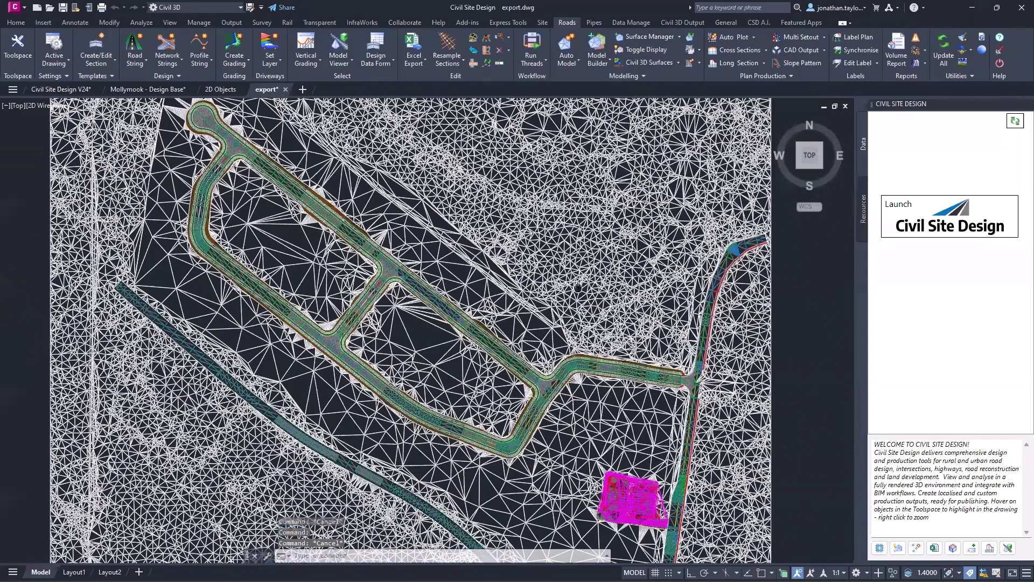
pyautogui.moveTo(577, 289); pyautogui.dragTo(555, 296, button='middle')
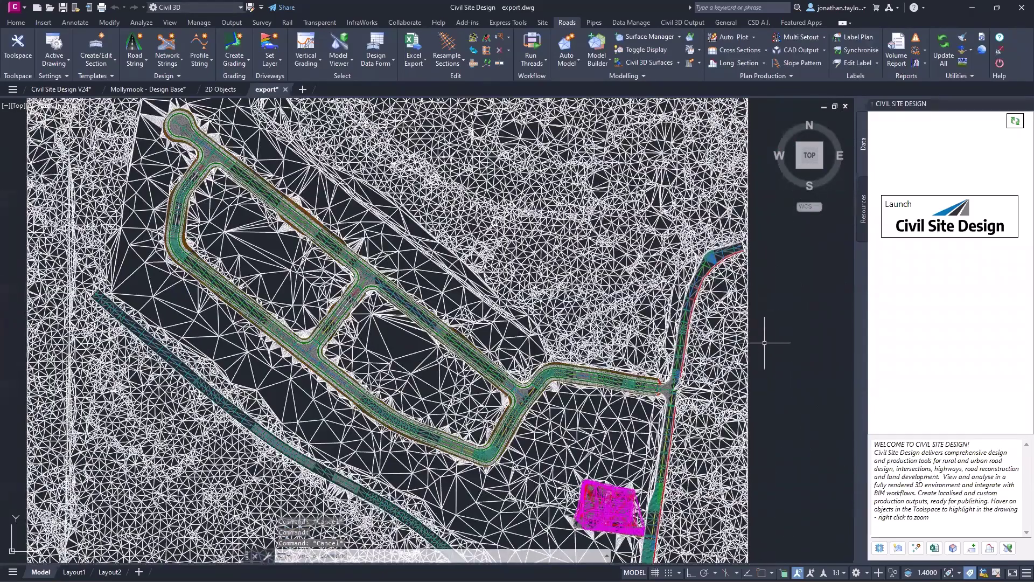
# Close the export drawing and switch to the Civil Site Design V24 drawing.
pyautogui.moveTo(764, 343)
pyautogui.mouseDown(button='middle')
pyautogui.moveTo(760, 322)
pyautogui.moveTo(599, 156)
pyautogui.mouseUp(button='middle')
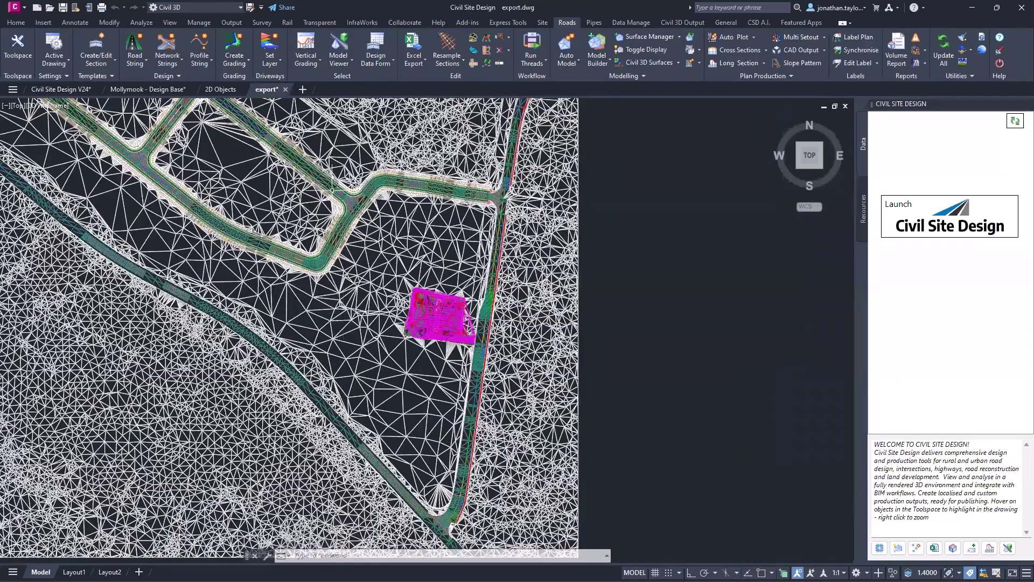
pyautogui.press('Escape')
pyautogui.press('Escape')
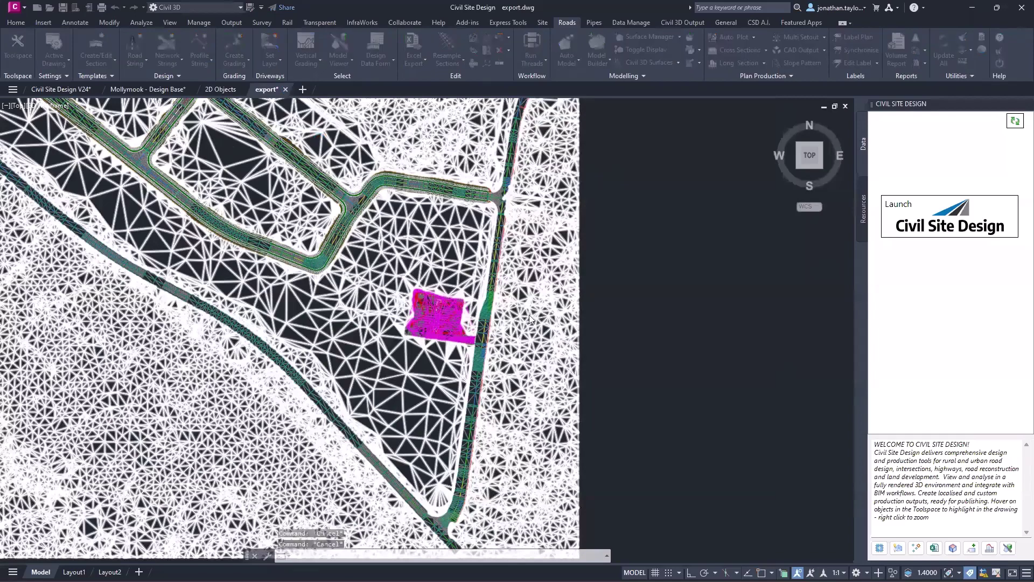
pyautogui.press('Escape')
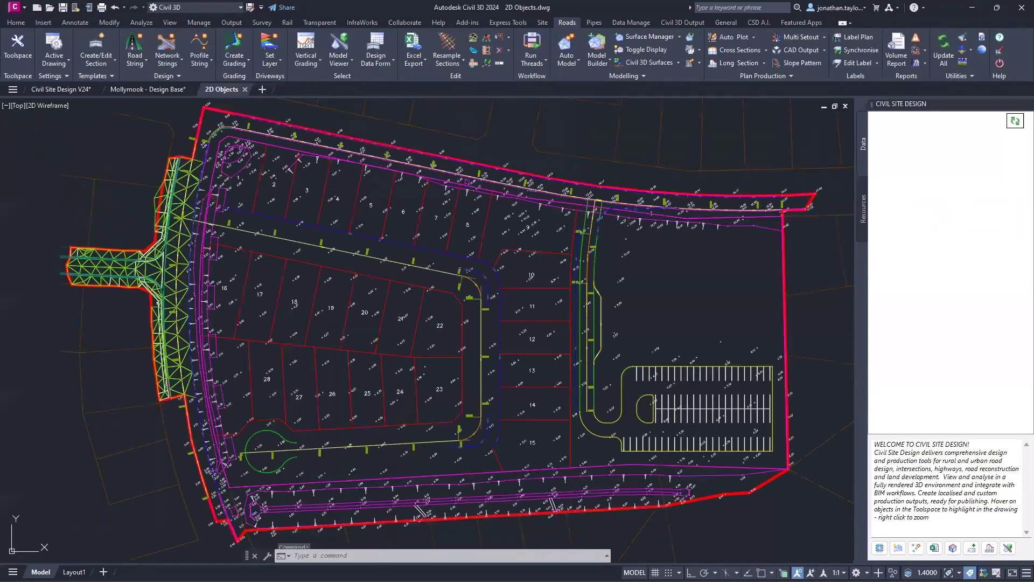
pyautogui.click(60, 89)
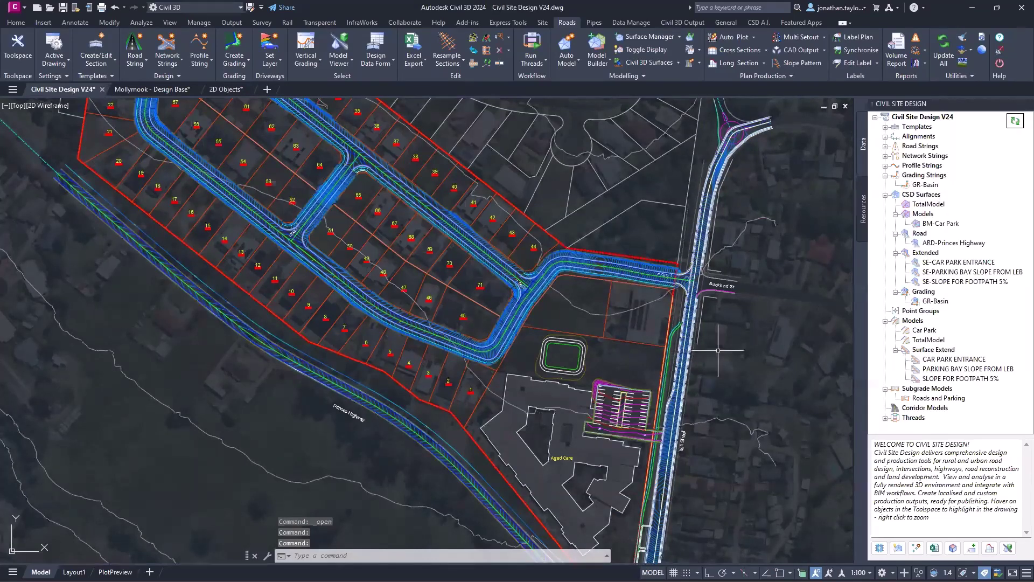
# Open the Model Viewer, bring the car park into view, and shrink and move the viewer window so the plan stays visible beside it.
pyautogui.moveTo(690, 579)
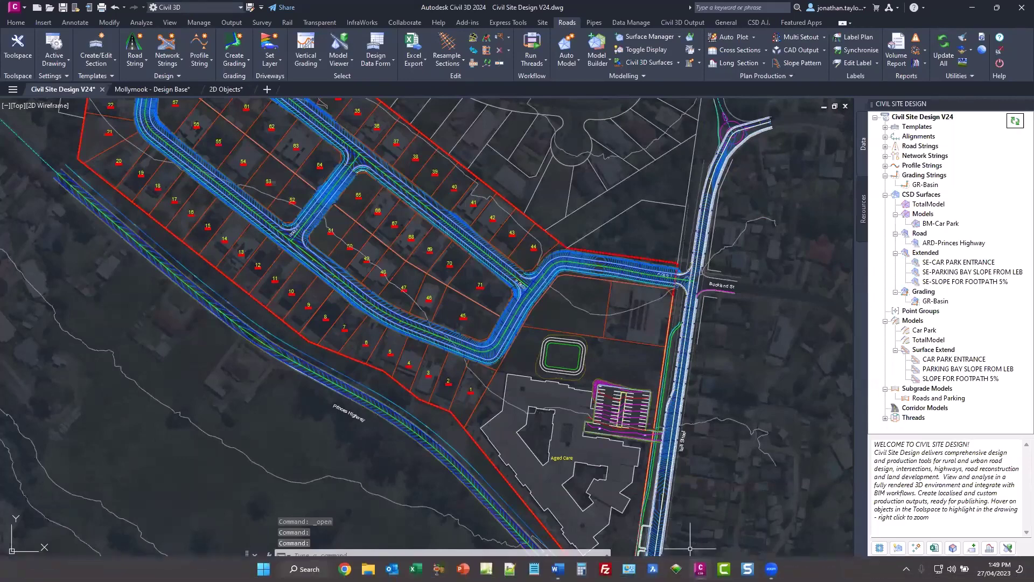
pyautogui.click(1008, 548)
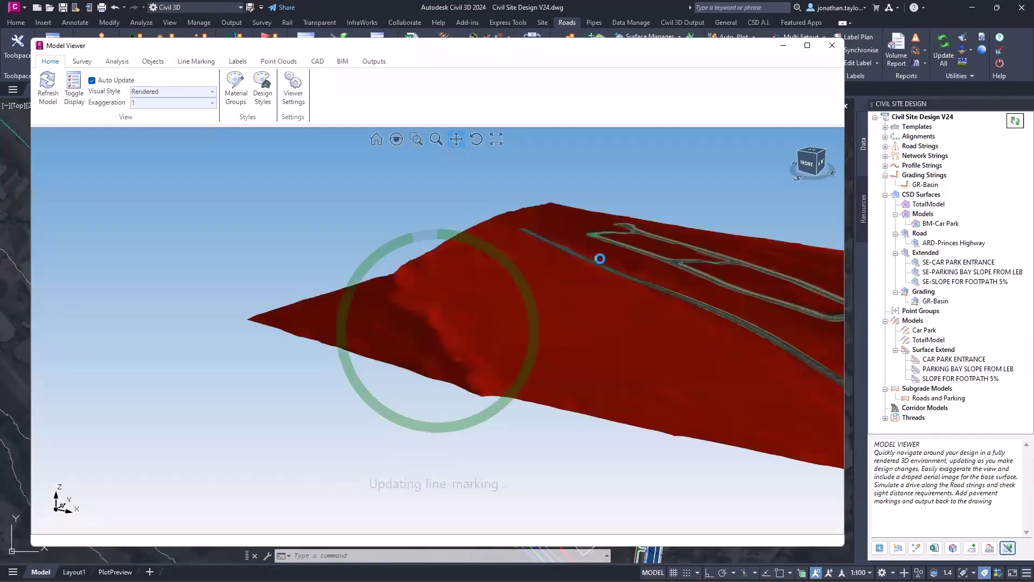
pyautogui.scroll(5, 650, 342)
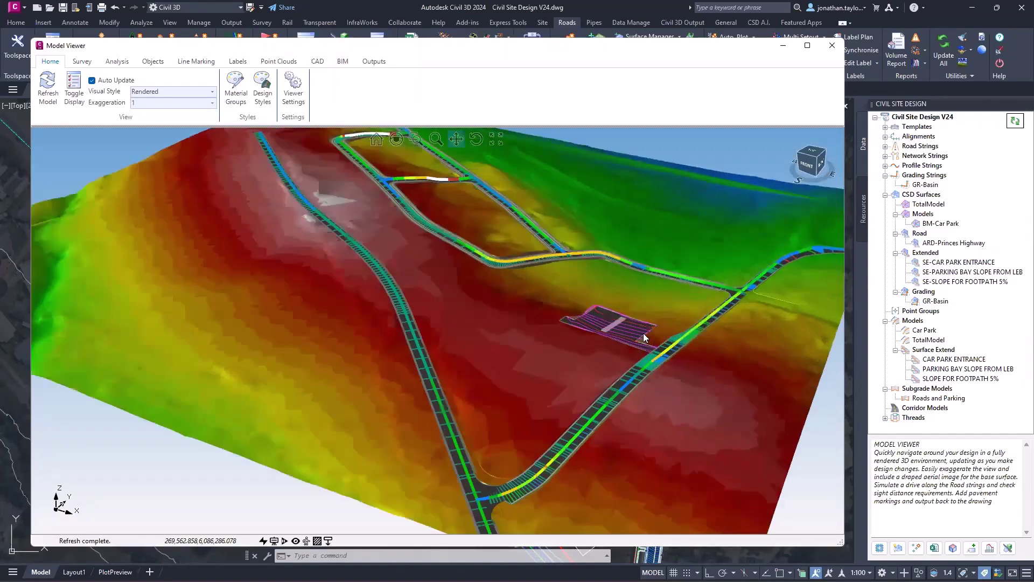
pyautogui.scroll(4, 644, 333)
pyautogui.moveTo(643, 333); pyautogui.dragTo(316, 162)
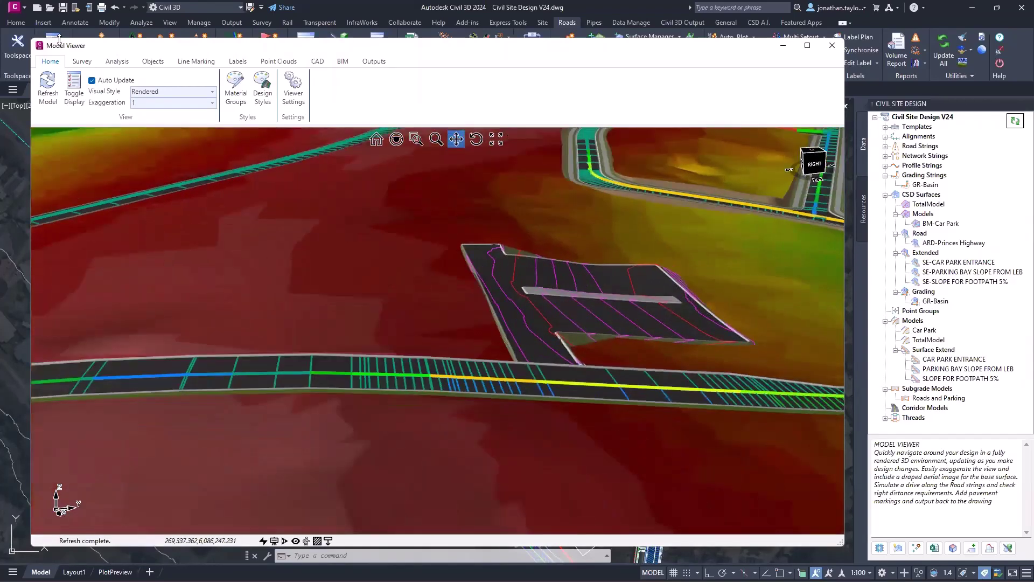
pyautogui.moveTo(31, 38); pyautogui.dragTo(270, 70)
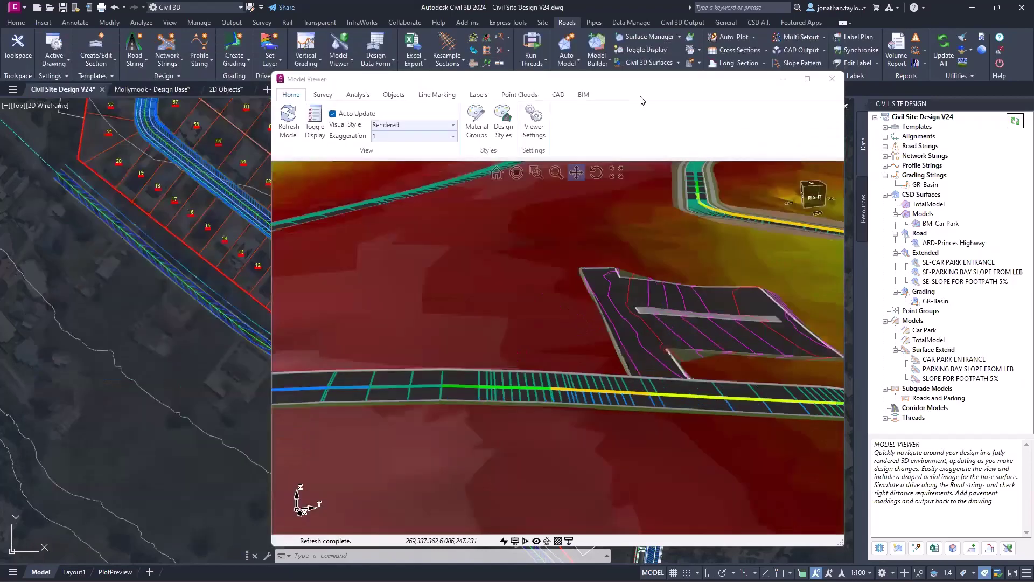
pyautogui.moveTo(377, 80); pyautogui.dragTo(558, 74)
pyautogui.moveTo(919, 313); pyautogui.dragTo(748, 296)
# Start a Catchment Analysis and choose BM-Car Park as the surface to analyse.
pyautogui.click(532, 92)
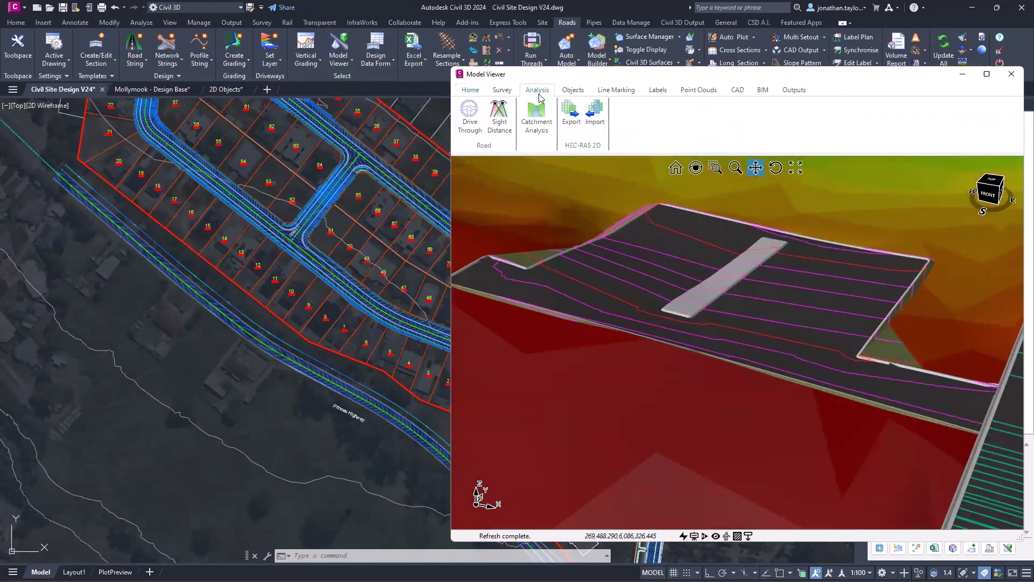
pyautogui.click(533, 119)
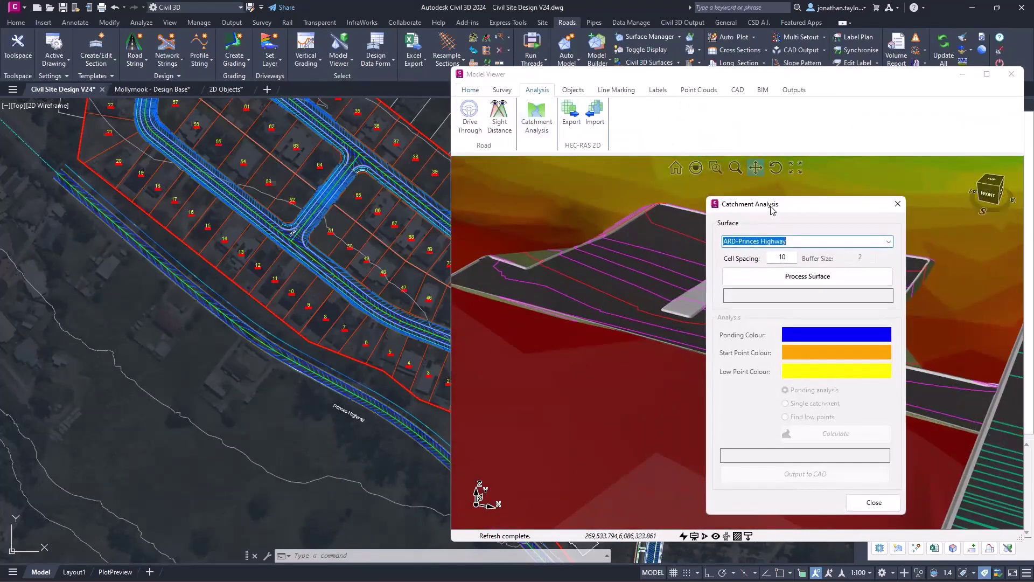
pyautogui.moveTo(772, 209); pyautogui.dragTo(309, 79)
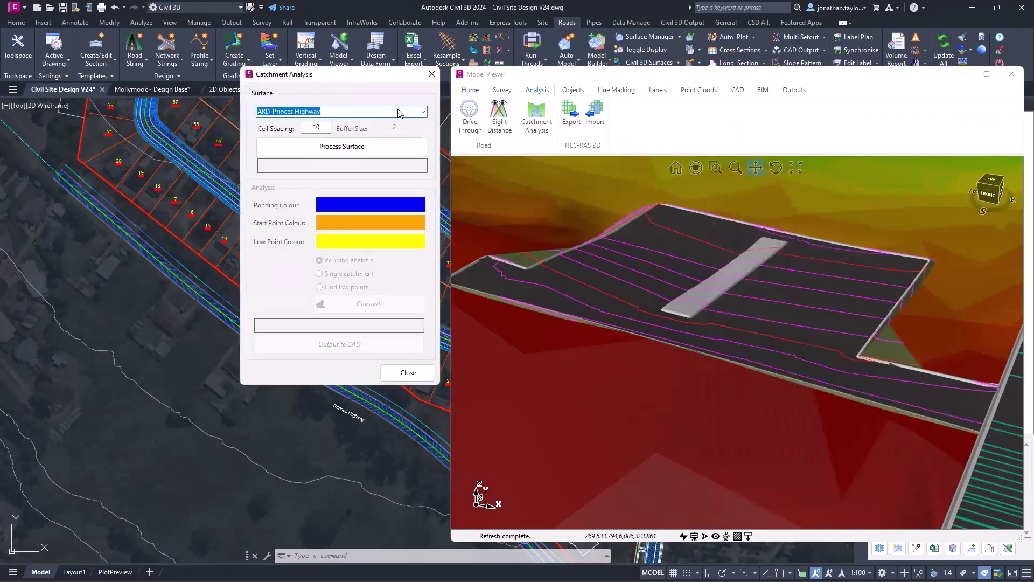
pyautogui.click(422, 111)
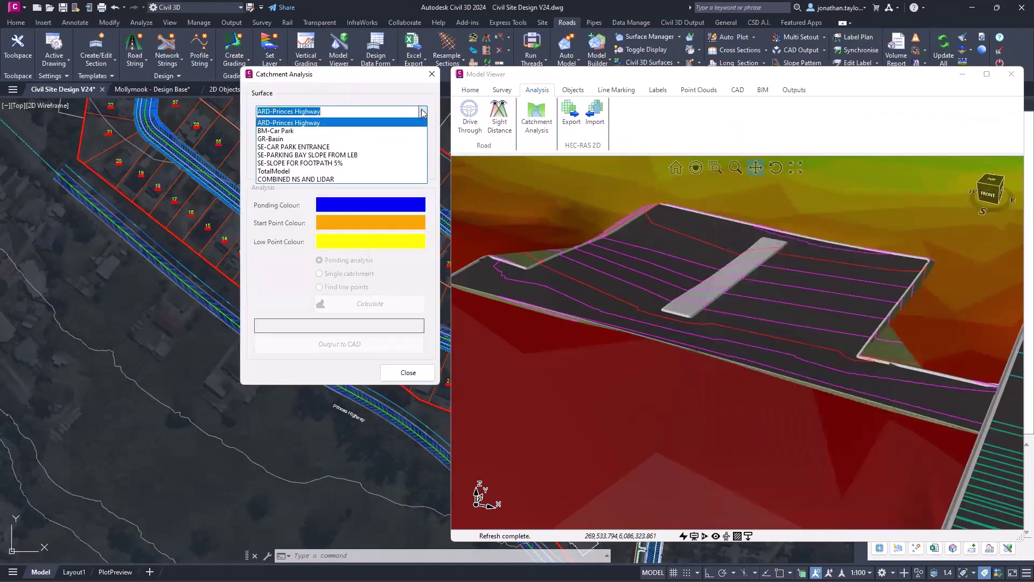
pyautogui.click(331, 132)
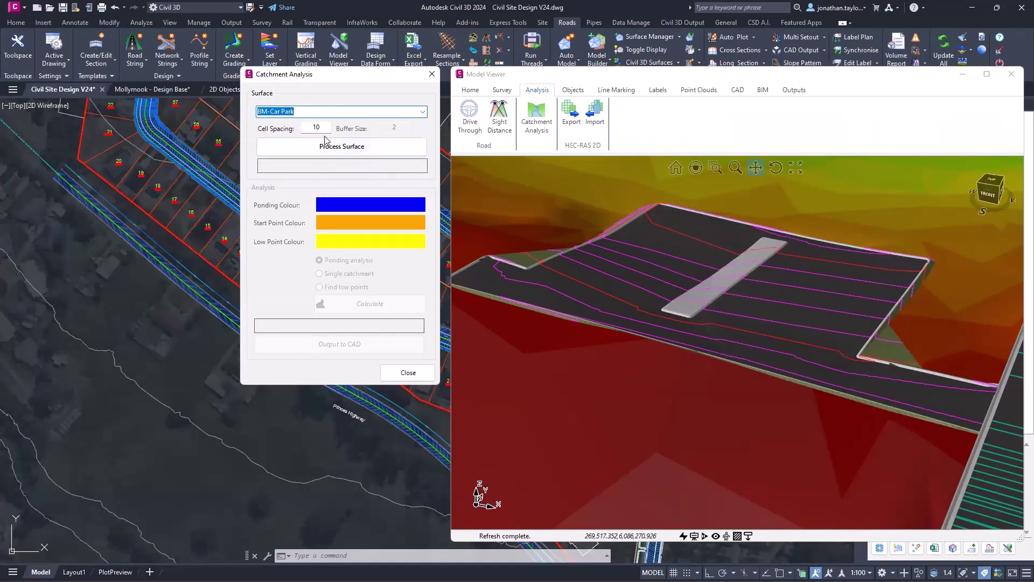
# Process the BM-Car Park surface with trial cell spacings of 10, 5 and 1.
pyautogui.press('Tab')
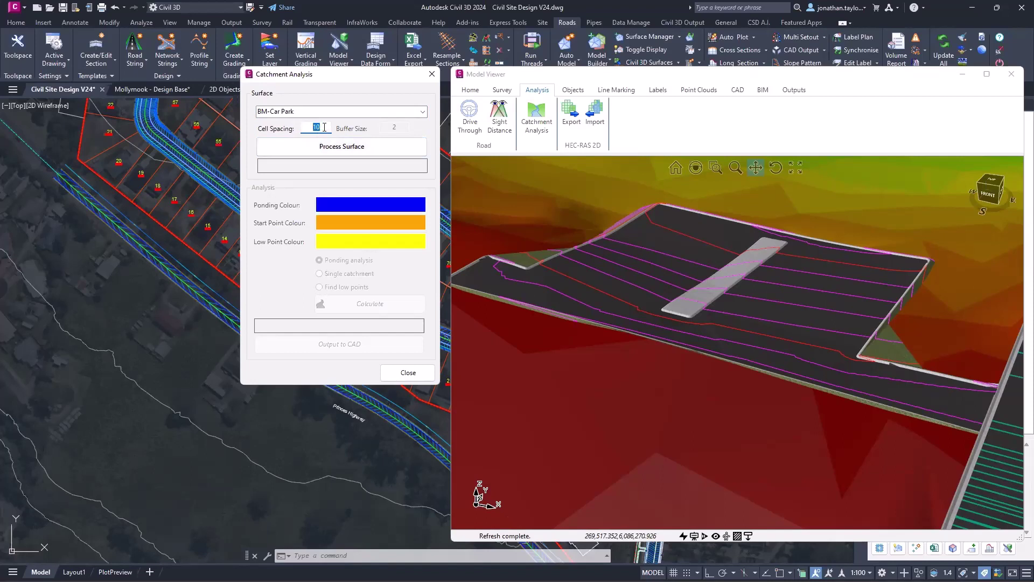
pyautogui.click(343, 150)
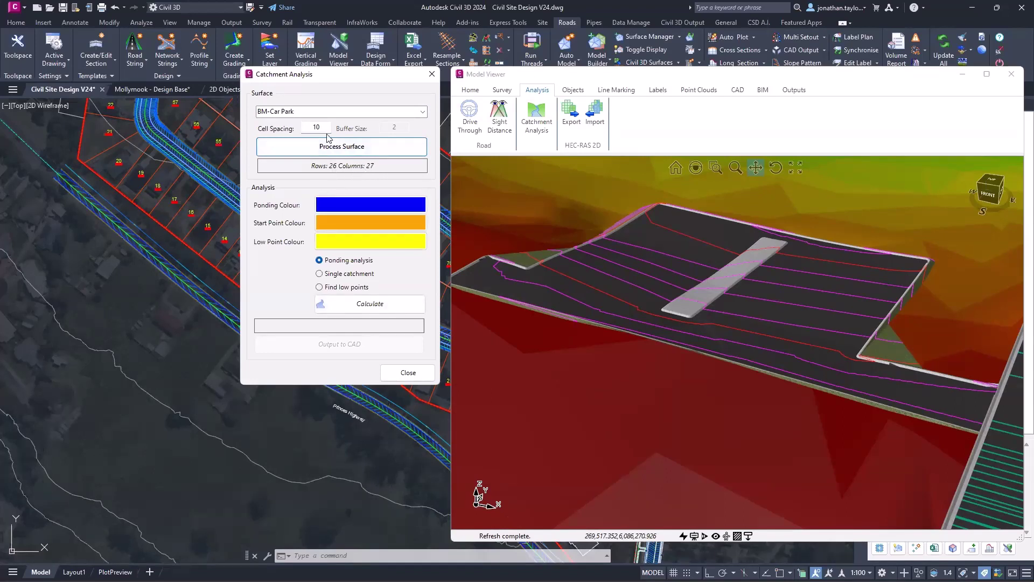
pyautogui.doubleClick(309, 126)
pyautogui.write('5')
pyautogui.press('Return')
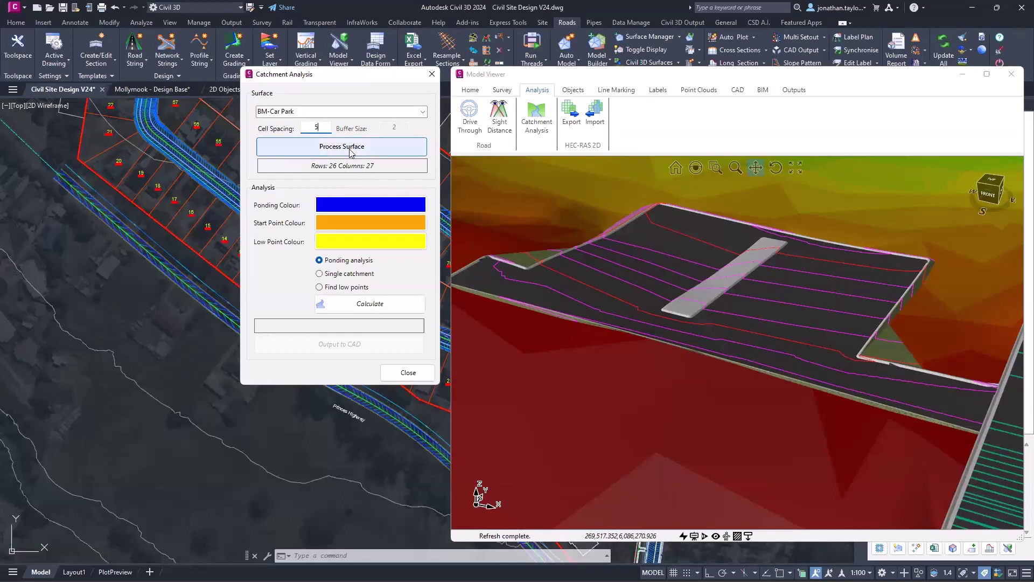
pyautogui.doubleClick(303, 126)
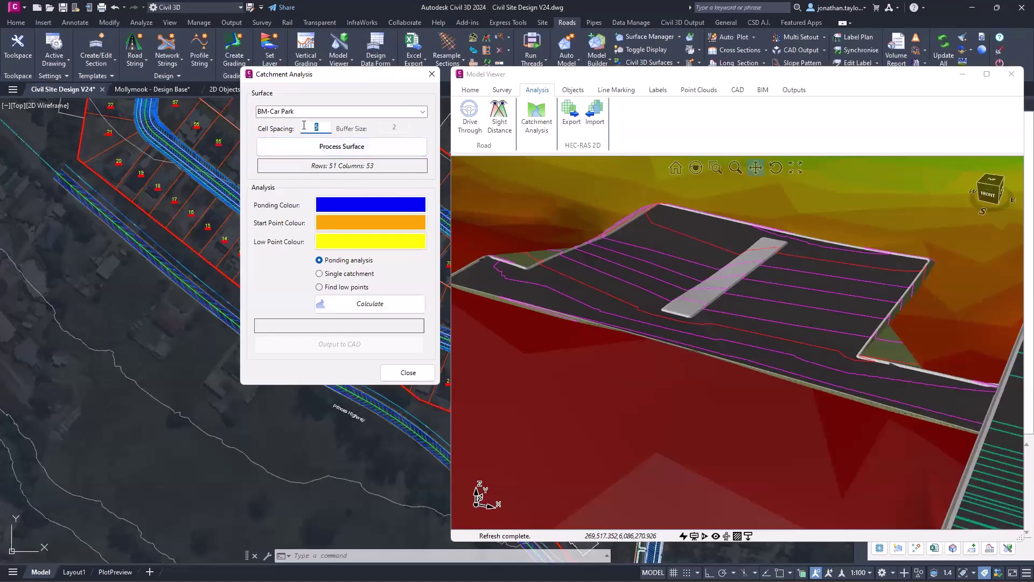
pyautogui.write('1')
pyautogui.click(333, 149)
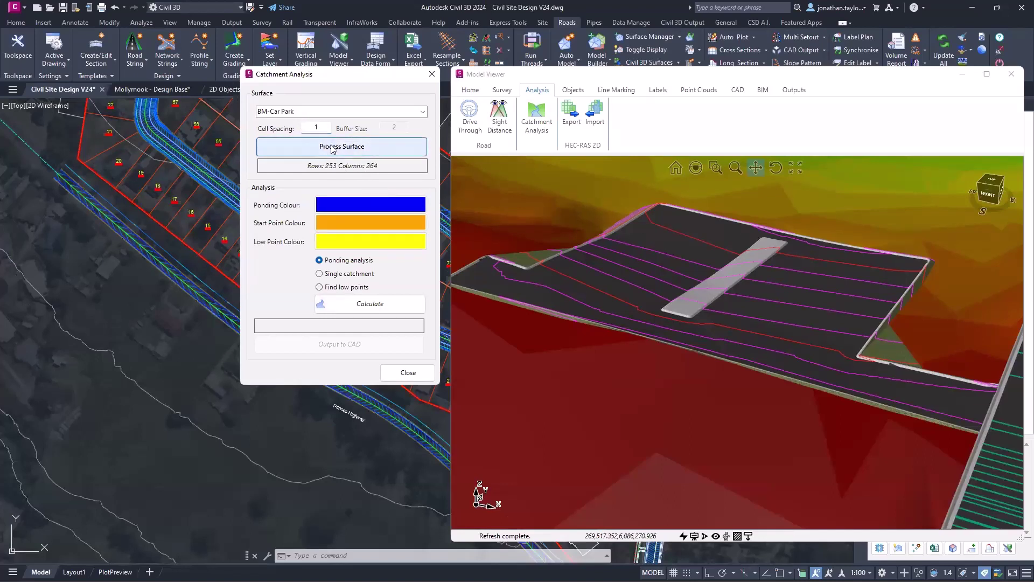
# Set the catchment cell spacing to .5 and process the BM-Car Park surface.
pyautogui.doubleClick(302, 128)
pyautogui.write('.5')
pyautogui.click(311, 149)
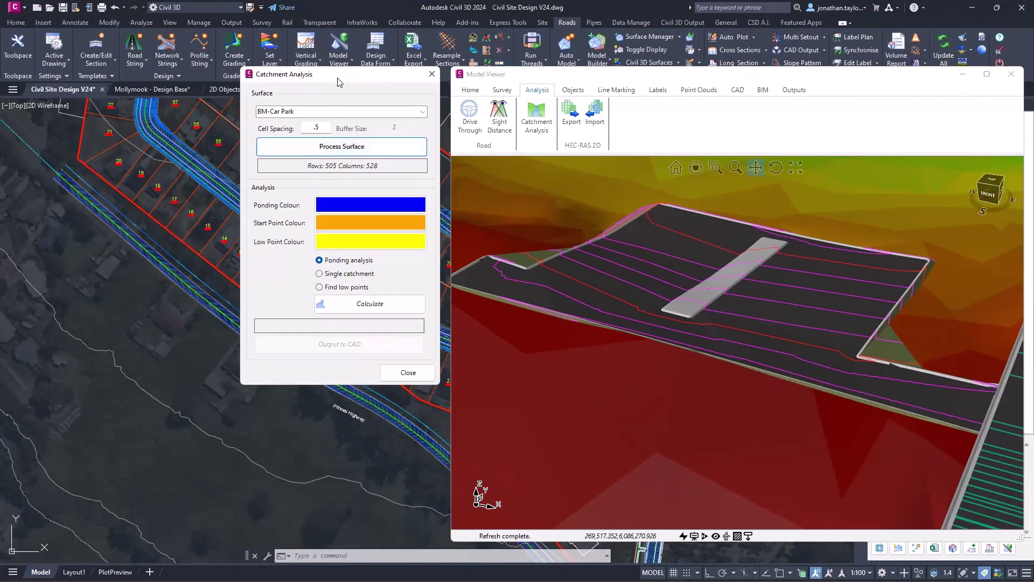
# Calculate a ponding analysis from a start point along the car park's northern kerb in plan and inspect the ponding cells in 3D.
pyautogui.moveTo(339, 82); pyautogui.dragTo(115, 84)
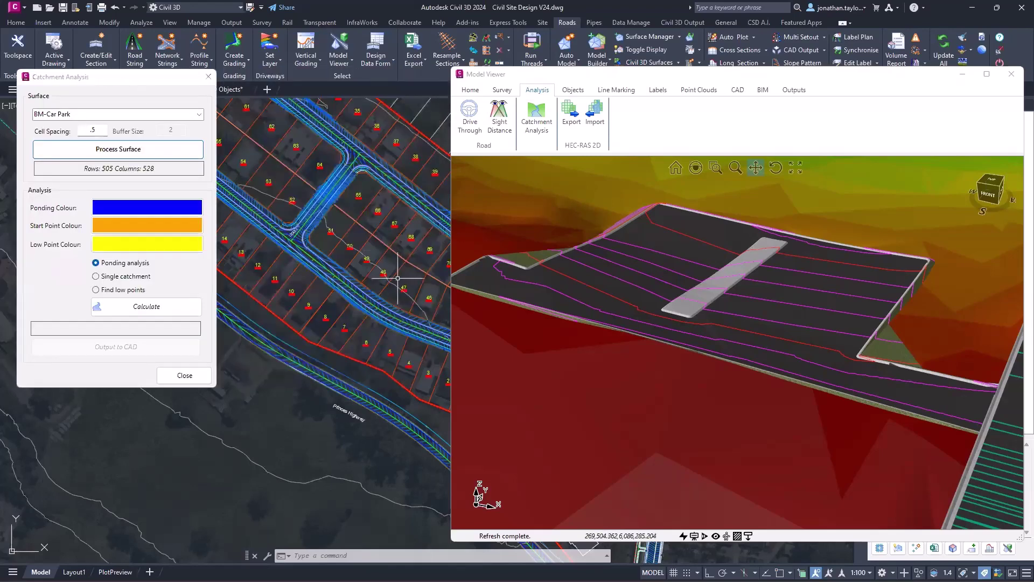
pyautogui.scroll(-5, 404, 290)
pyautogui.moveTo(404, 305); pyautogui.dragTo(323, 259, button='middle')
pyautogui.scroll(5, 324, 253)
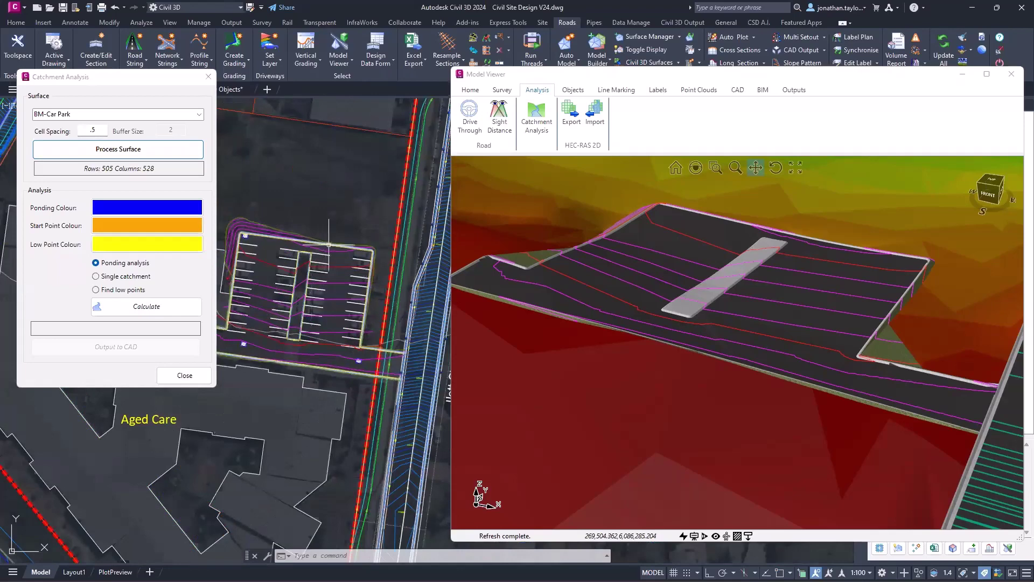
pyautogui.moveTo(327, 247); pyautogui.dragTo(357, 235, button='middle')
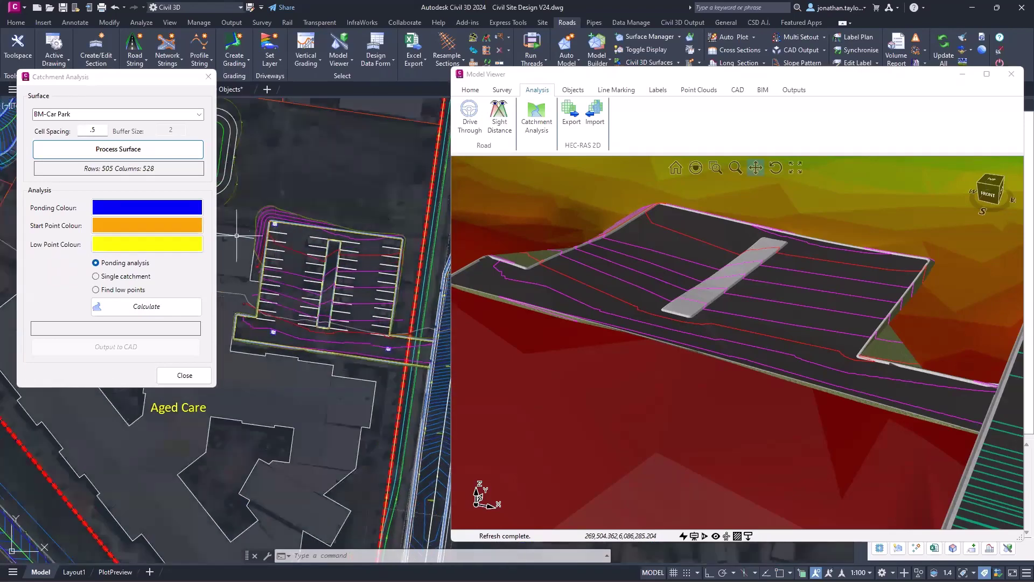
pyautogui.click(96, 263)
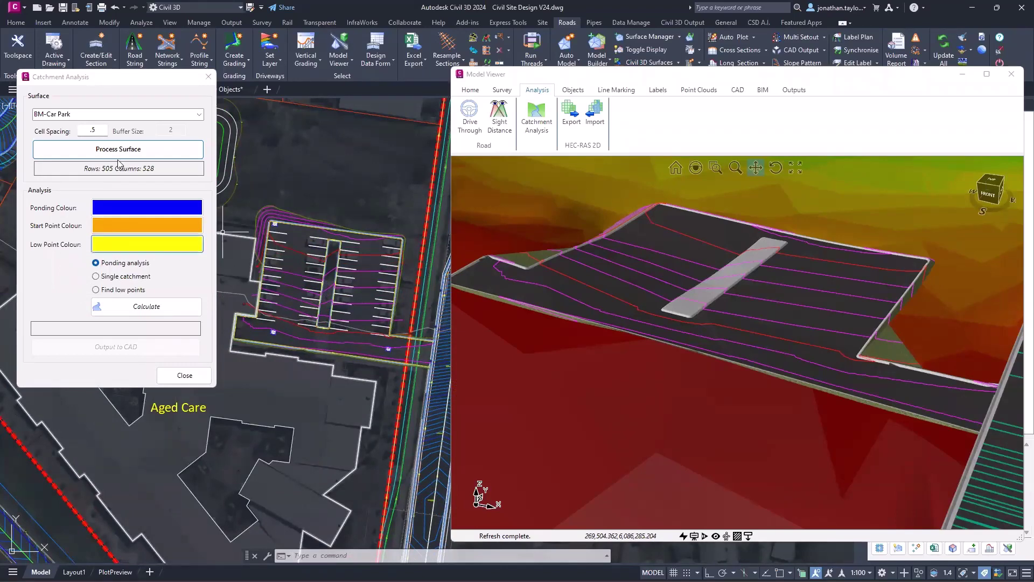
pyautogui.click(128, 311)
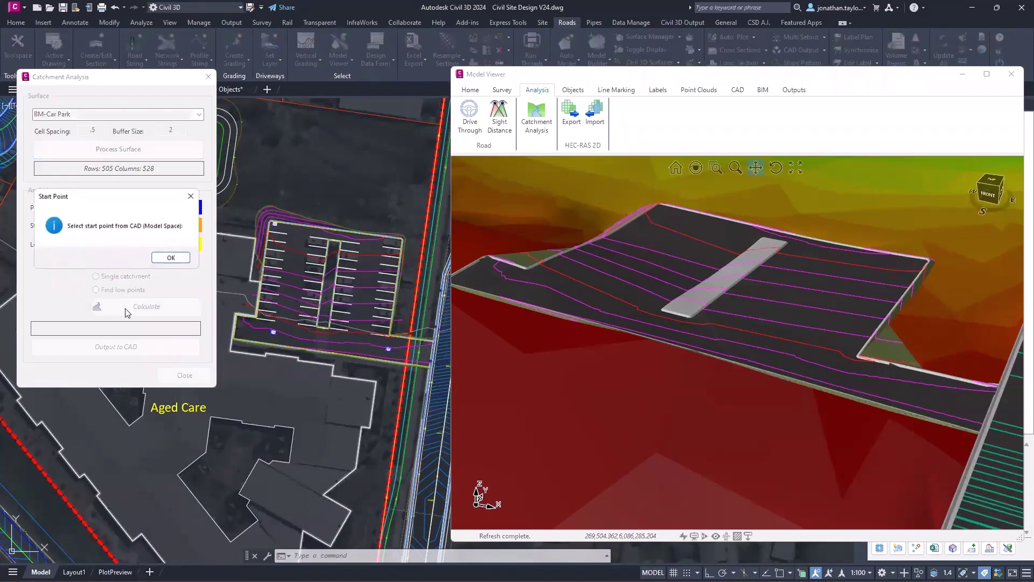
pyautogui.click(170, 258)
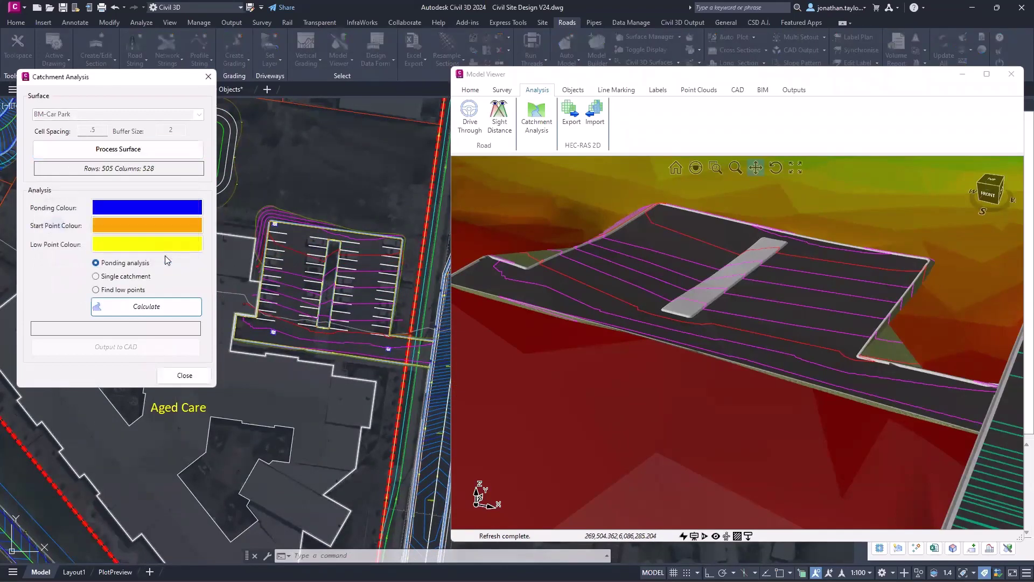
pyautogui.click(360, 235)
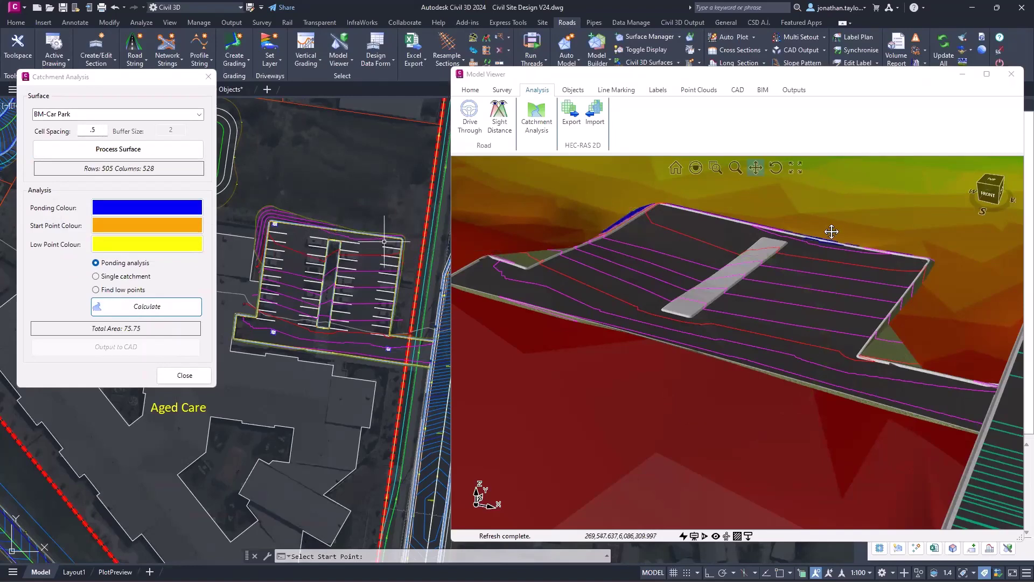
pyautogui.scroll(5, 825, 234)
pyautogui.moveTo(819, 238); pyautogui.dragTo(742, 281, button='middle')
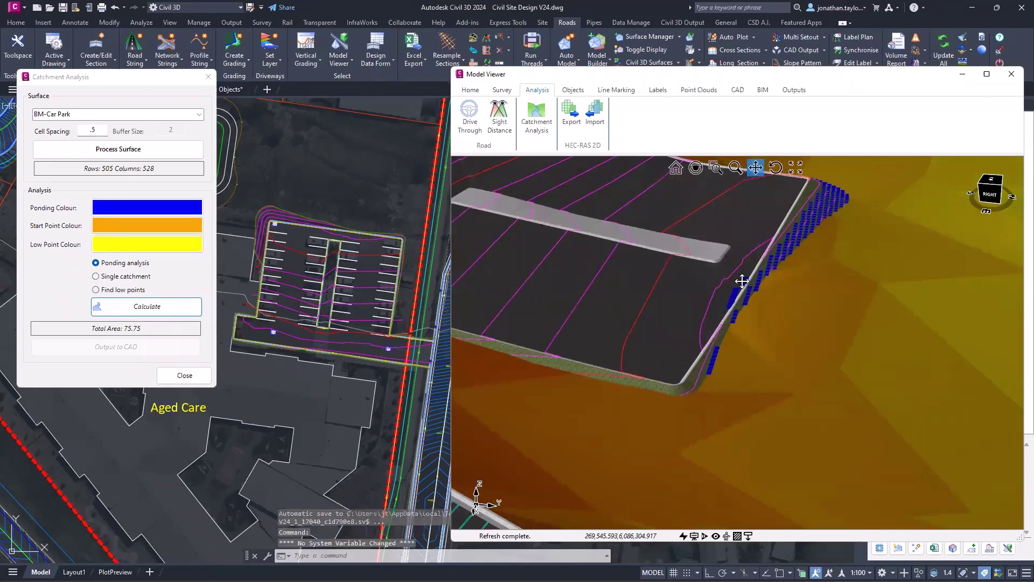
pyautogui.moveTo(743, 280)
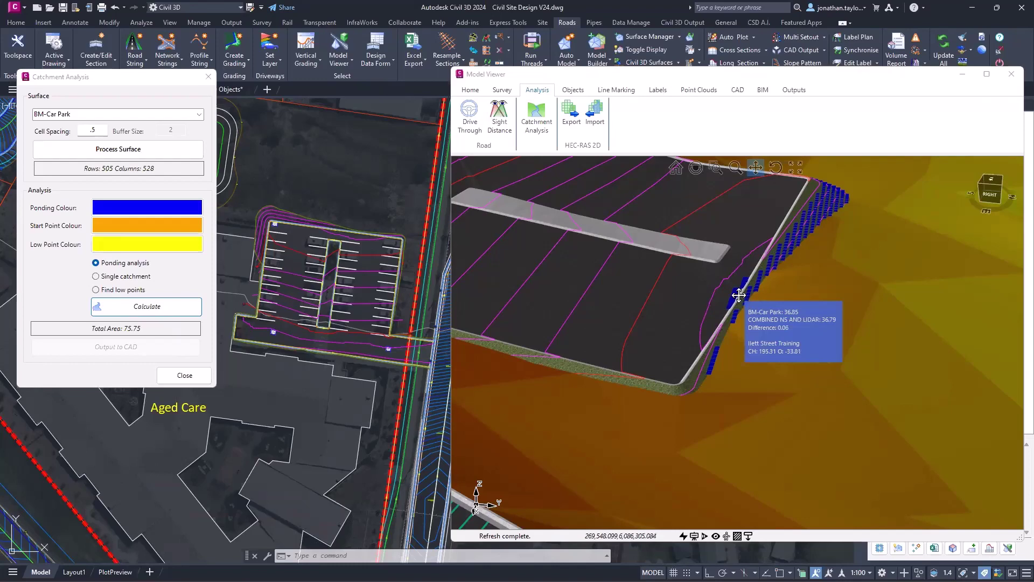
# Calculate ponding again from a start point at the pit in the car park's north-west corner and inspect the ponding along the kerb.
pyautogui.click(136, 314)
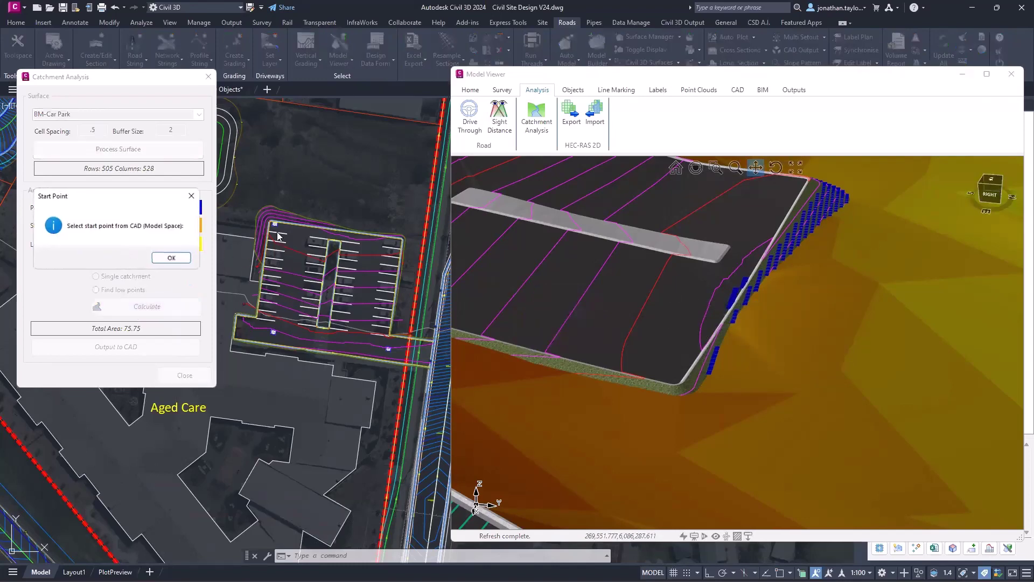
pyautogui.press('Return')
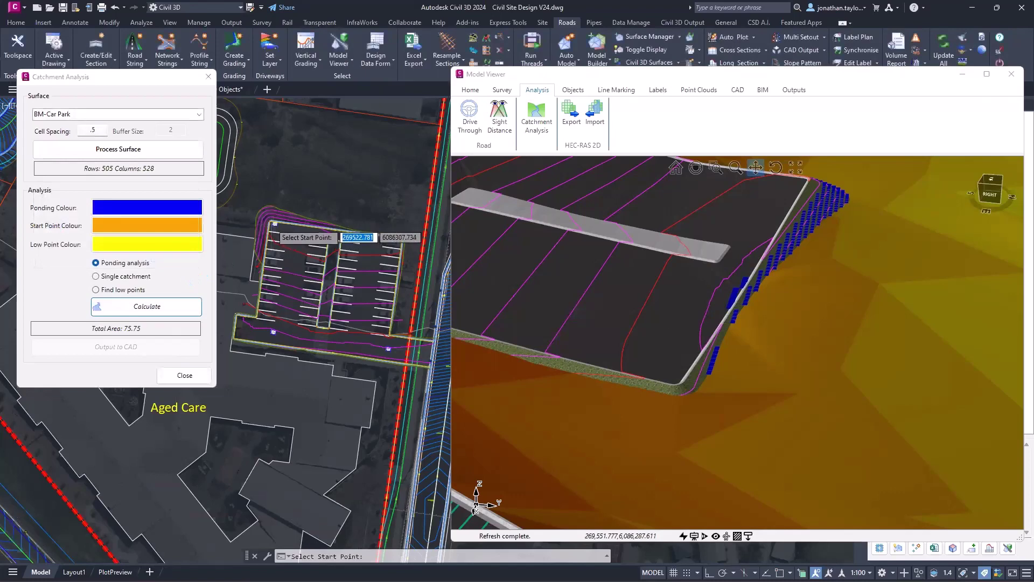
pyautogui.scroll(3, 271, 221)
pyautogui.click(271, 221)
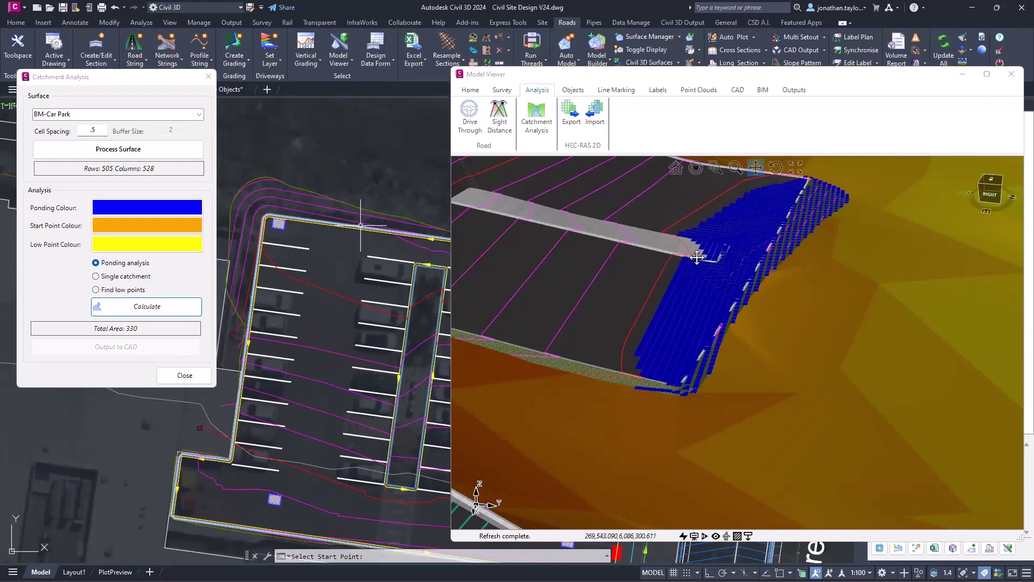
pyautogui.moveTo(718, 249); pyautogui.dragTo(724, 284, button='middle')
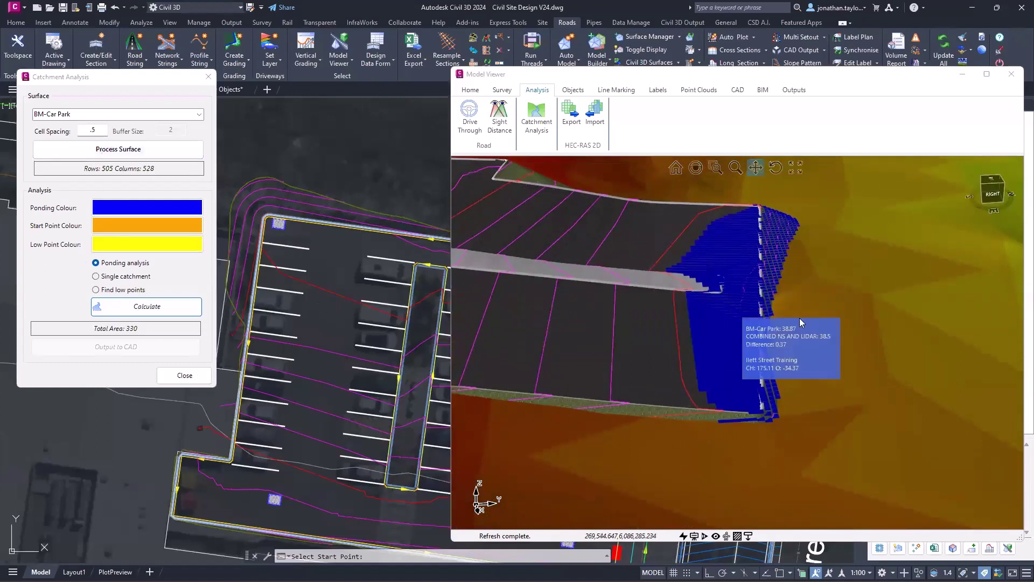
pyautogui.scroll(5, 776, 389)
pyautogui.scroll(2, 777, 389)
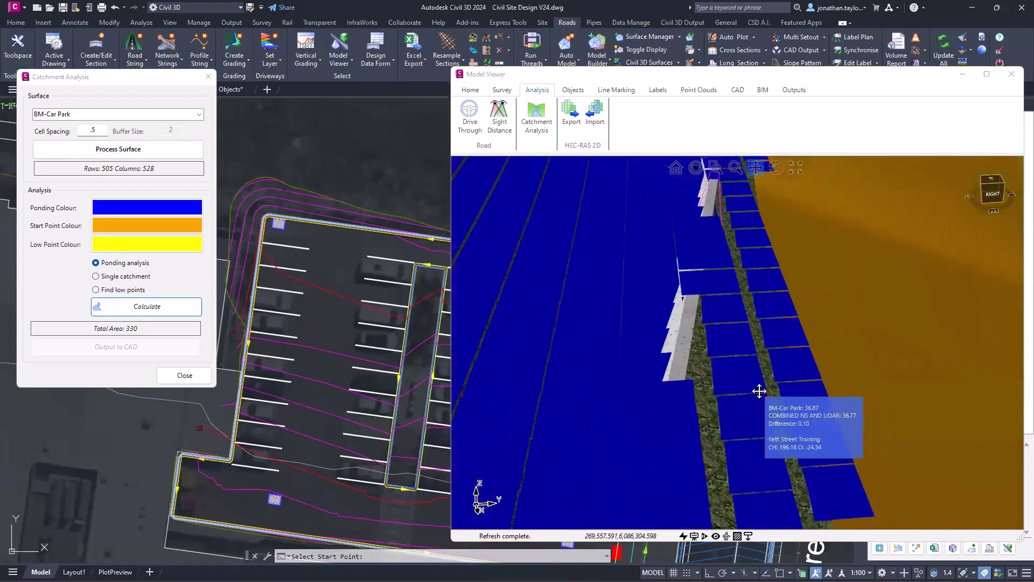
pyautogui.scroll(-6, 746, 389)
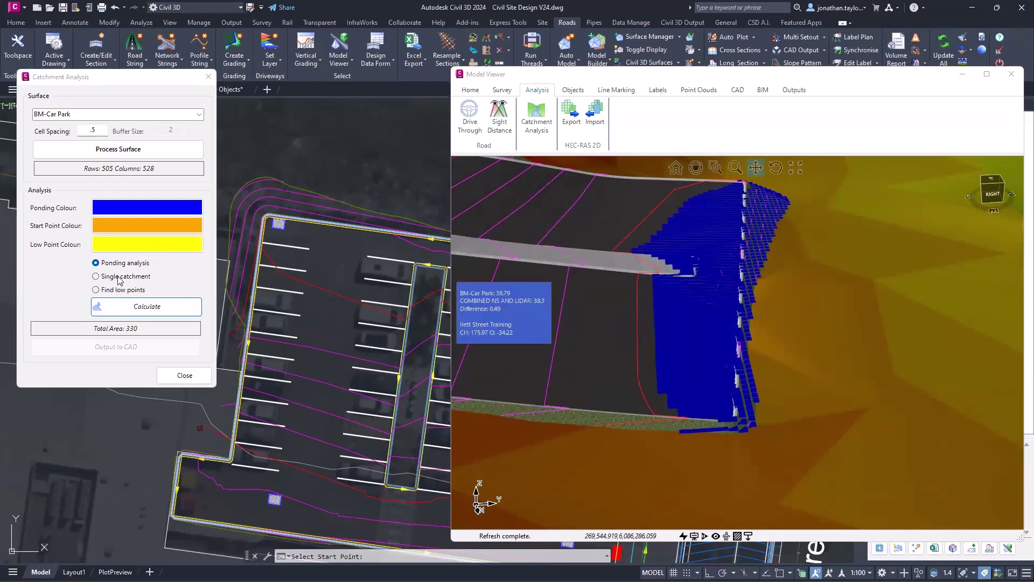
# Calculate a single catchment from a start point at the pit in the car park's north-west corner and inspect its extent in 3D.
pyautogui.click(96, 277)
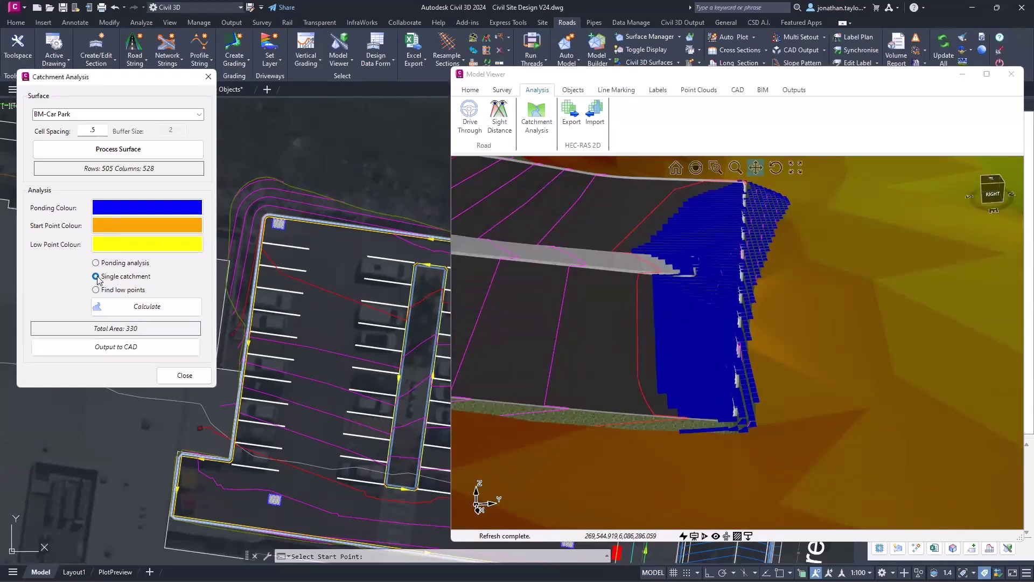
pyautogui.click(150, 313)
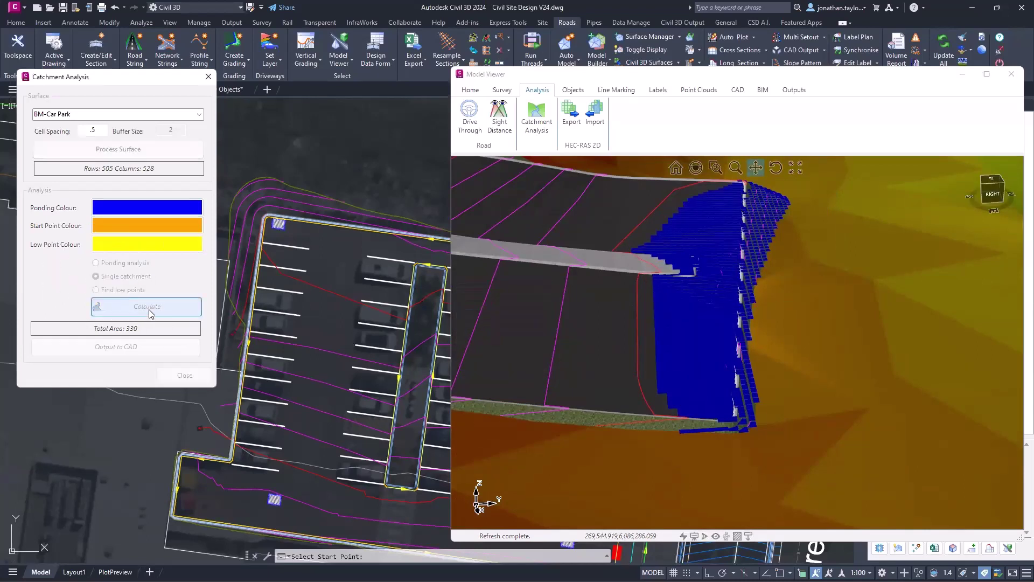
pyautogui.click(171, 260)
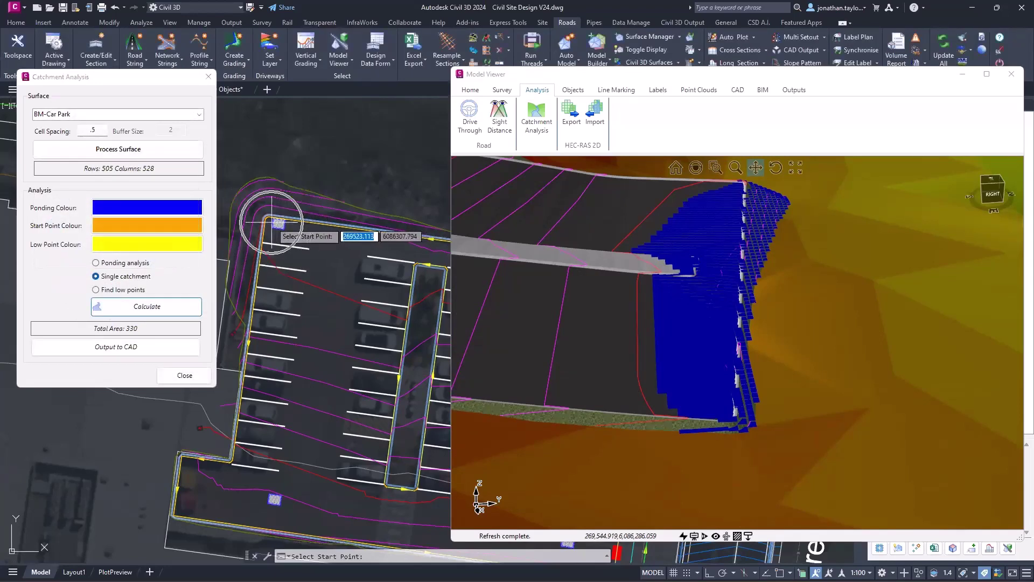
pyautogui.click(271, 221)
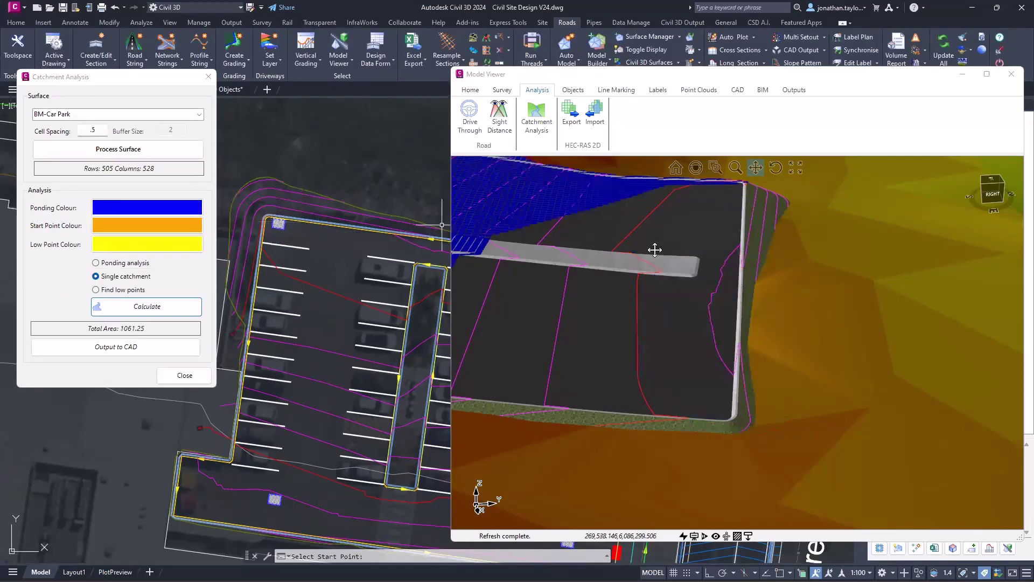
pyautogui.moveTo(653, 248); pyautogui.dragTo(872, 302)
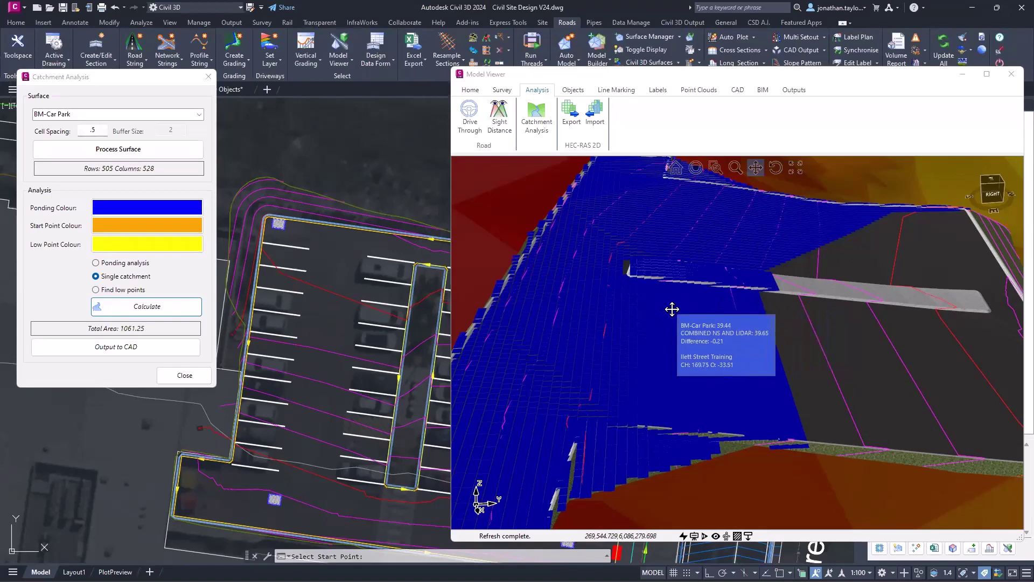
pyautogui.scroll(-2, 653, 314)
pyautogui.moveTo(654, 308)
pyautogui.mouseDown(button='middle')
pyautogui.moveTo(693, 302)
pyautogui.moveTo(660, 304)
pyautogui.mouseUp(button='middle')
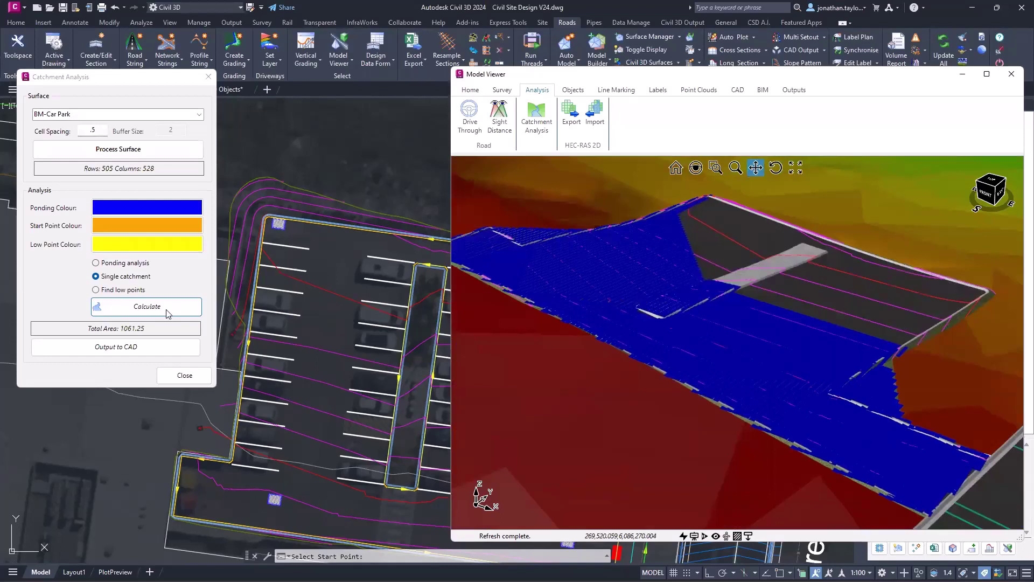
# Output the calculated single catchment boundary to CAD on layer 0.
pyautogui.click(133, 349)
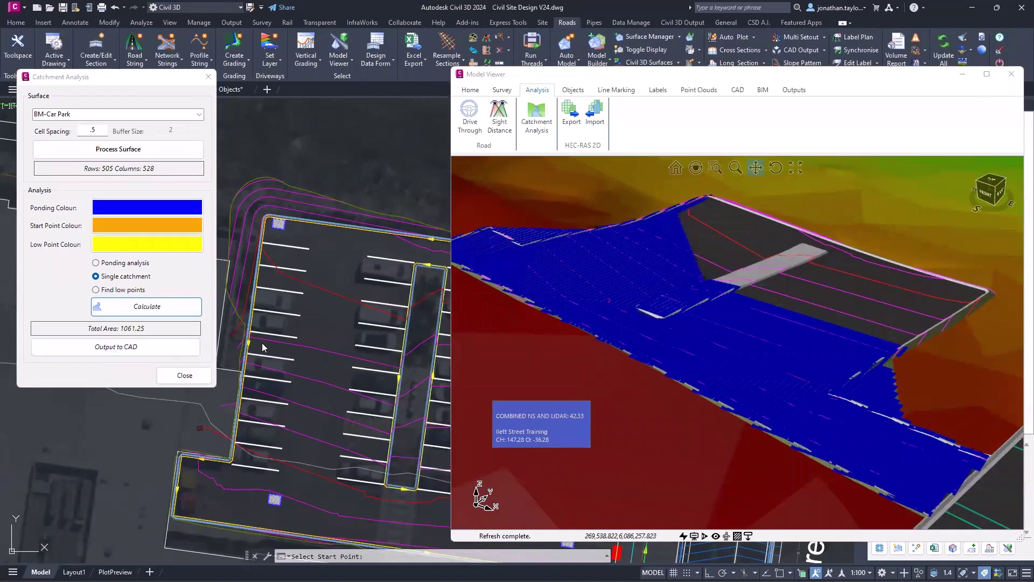
pyautogui.click(119, 350)
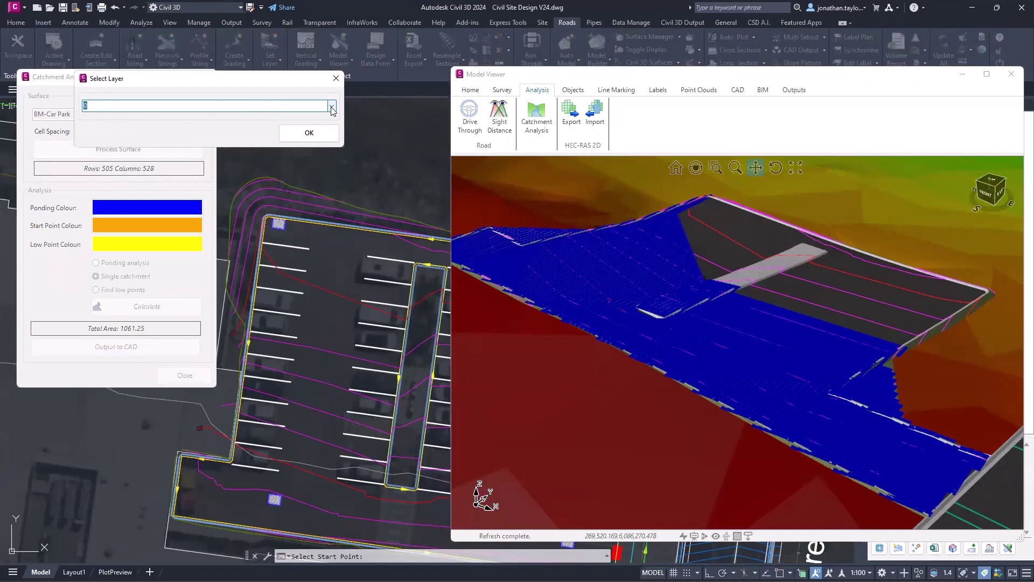
pyautogui.click(310, 134)
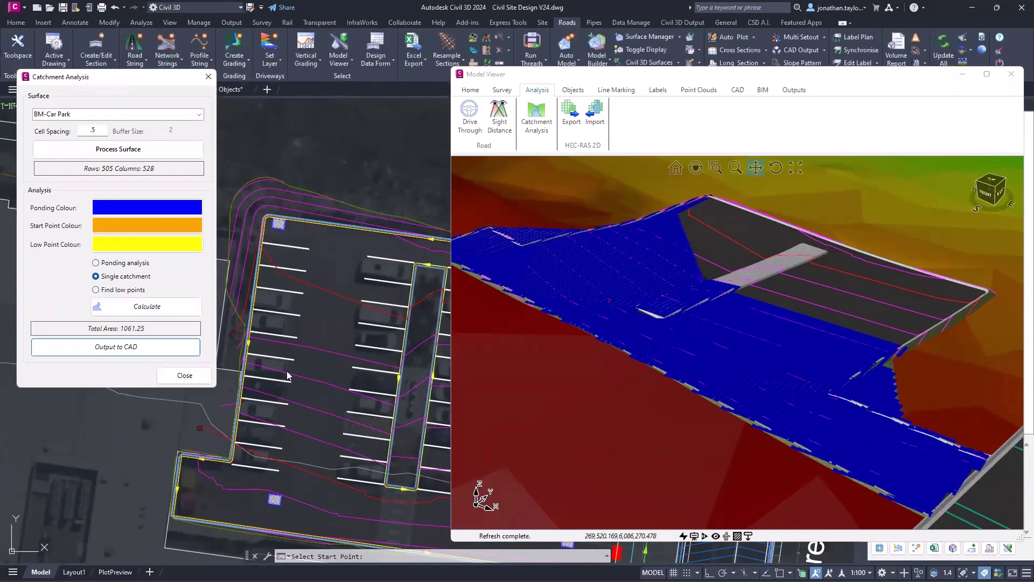
pyautogui.click(291, 312)
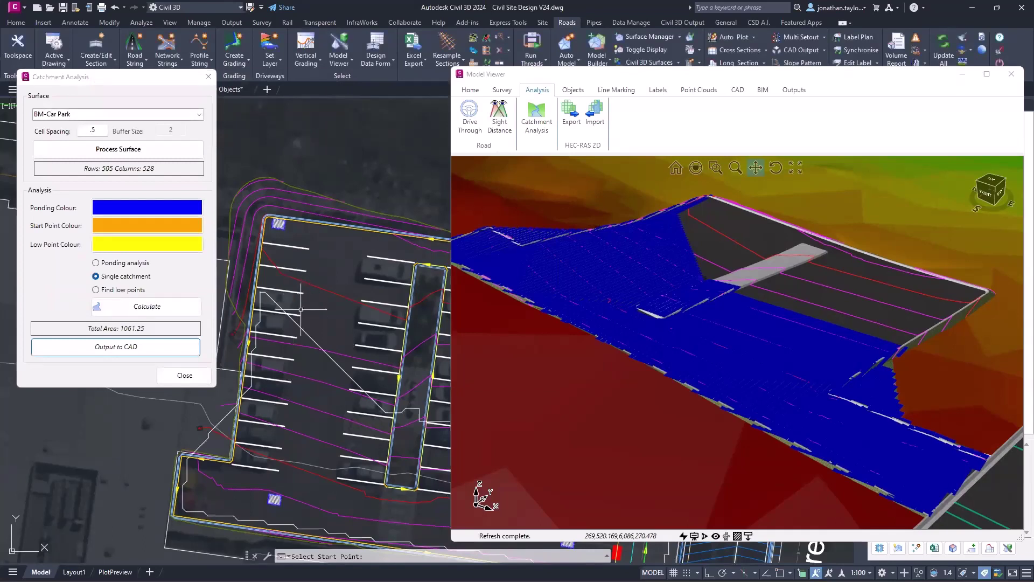
# Select the catchment outline in plan to examine its full extent across the car park, and clear the selection.
pyautogui.click(277, 304)
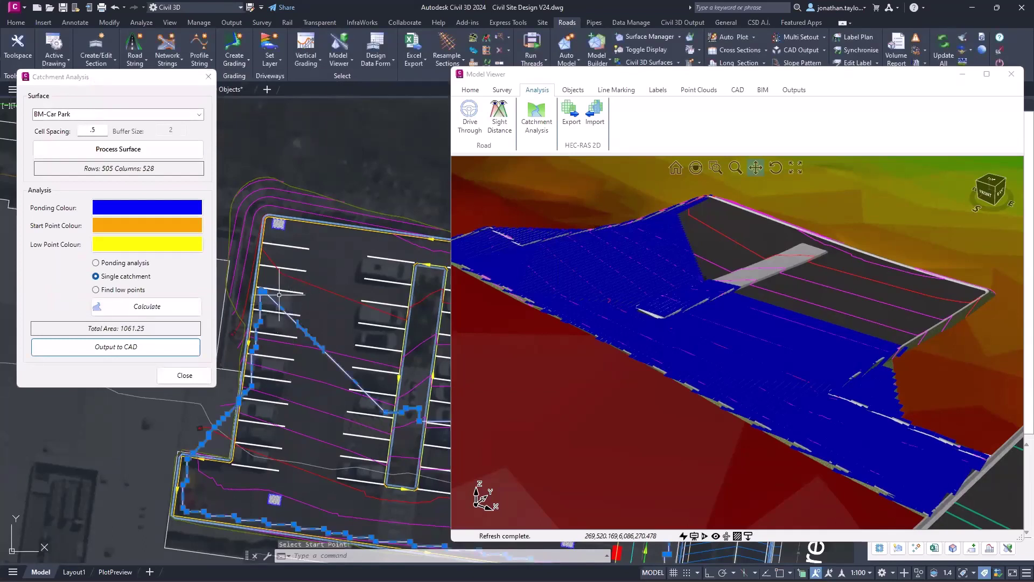
pyautogui.scroll(-5, 291, 284)
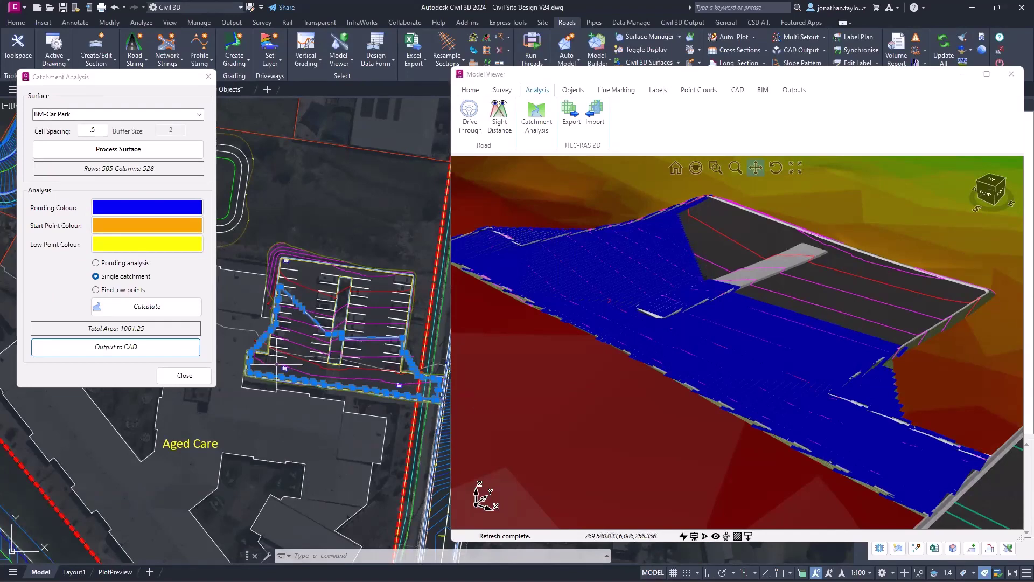
pyautogui.scroll(2, 331, 329)
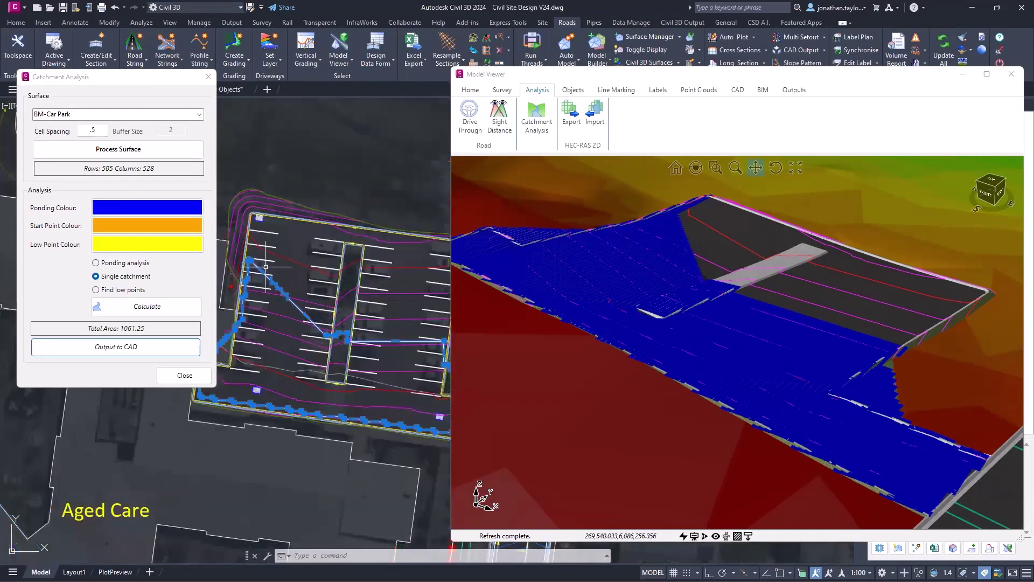
pyautogui.click(276, 285)
pyautogui.click(275, 283)
pyautogui.press('Escape')
pyautogui.press('Escape')
pyautogui.press('Escape')
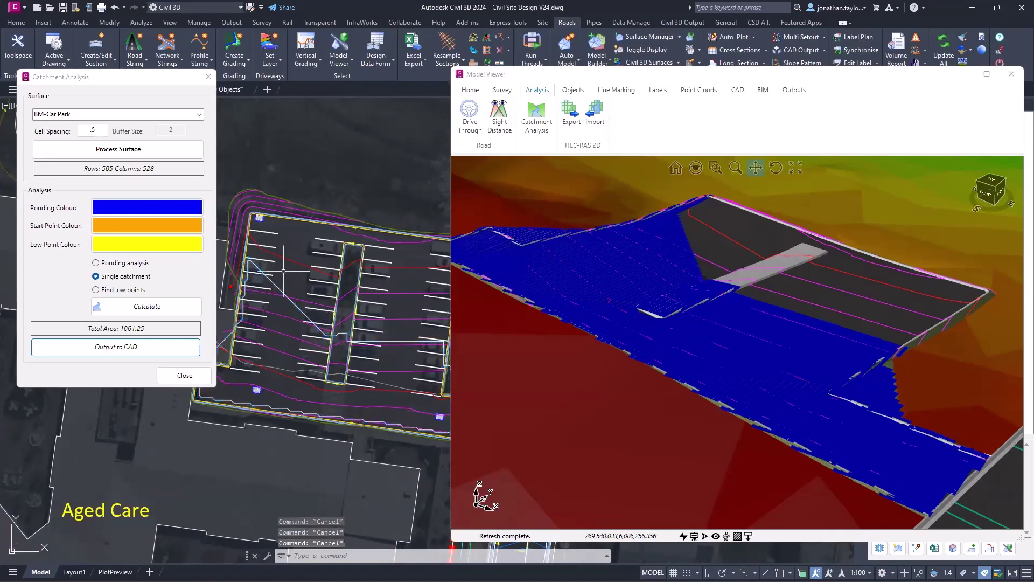
# Locate the road intersection beside the cul-de-sac in plan and 3D, and set up a ponding analysis on the TotalModel surface.
pyautogui.scroll(-5, 283, 271)
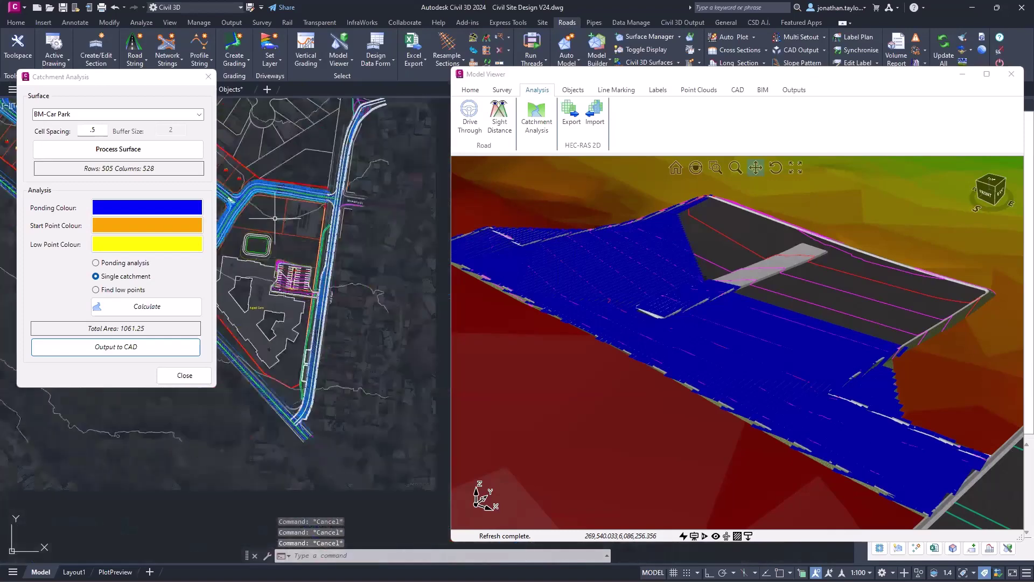
pyautogui.moveTo(284, 271)
pyautogui.mouseDown(button='middle')
pyautogui.moveTo(303, 296)
pyautogui.moveTo(268, 278)
pyautogui.mouseUp(button='middle')
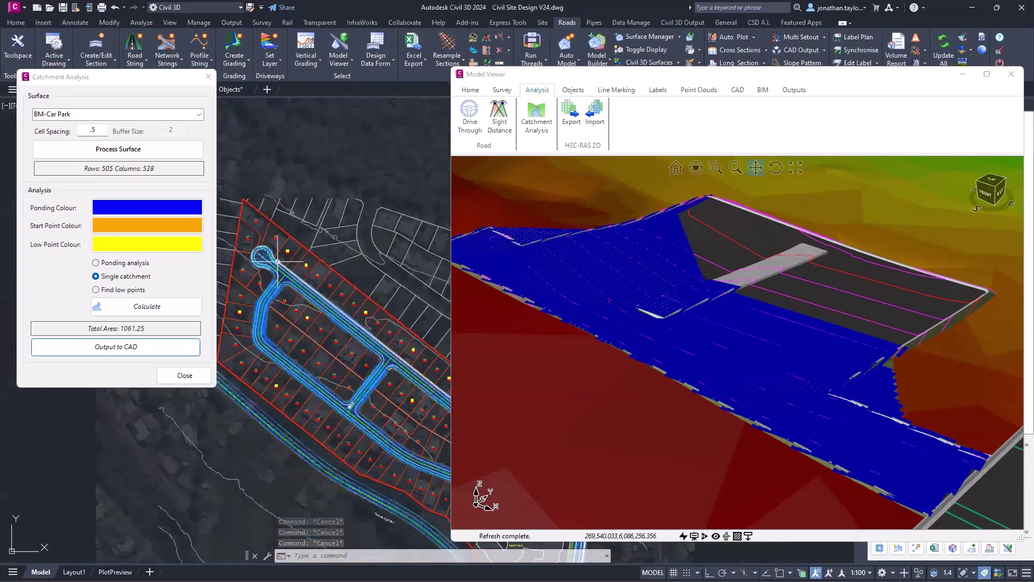
pyautogui.scroll(6, 268, 278)
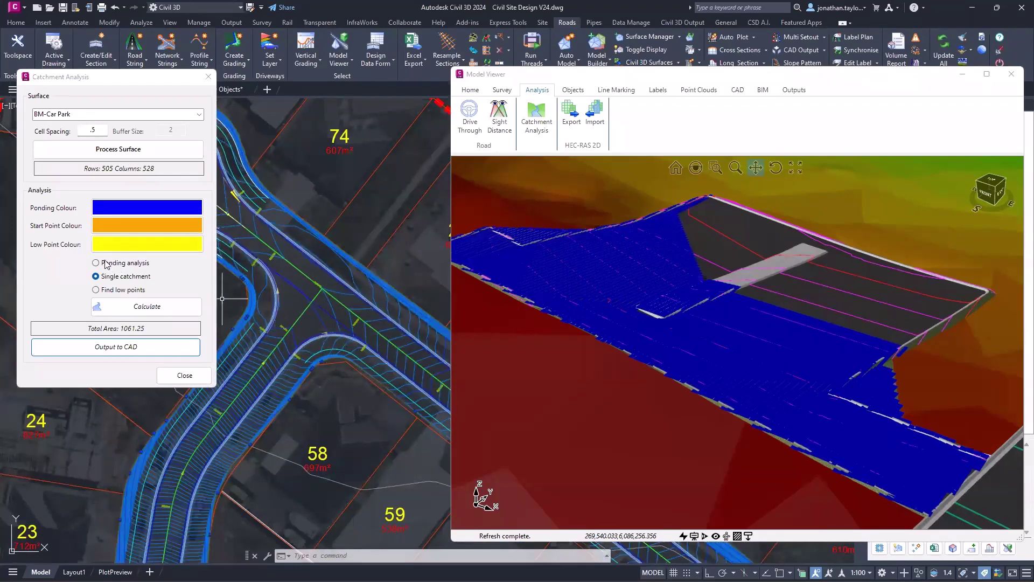
pyautogui.scroll(-5, 638, 297)
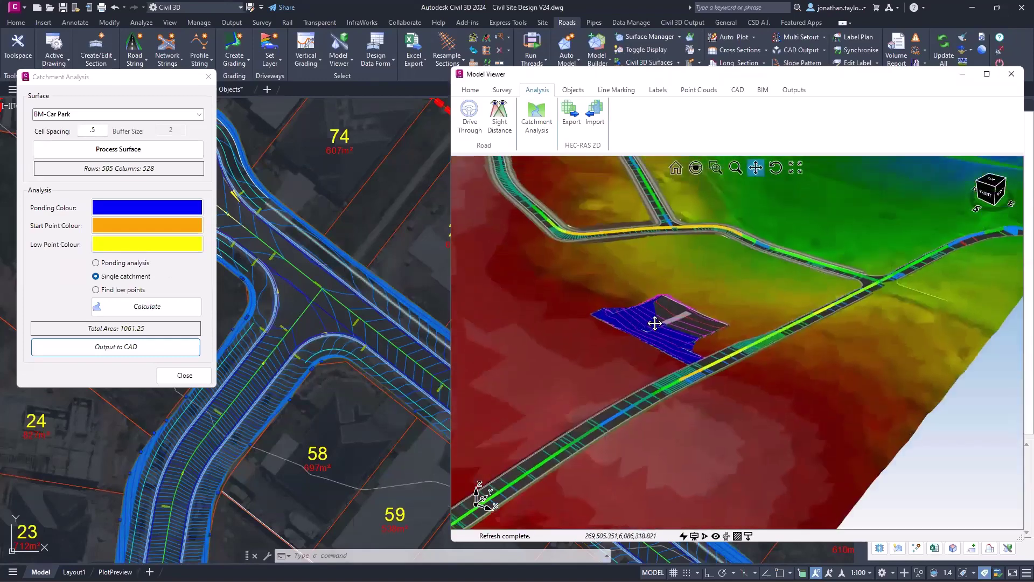
pyautogui.scroll(8, 628, 347)
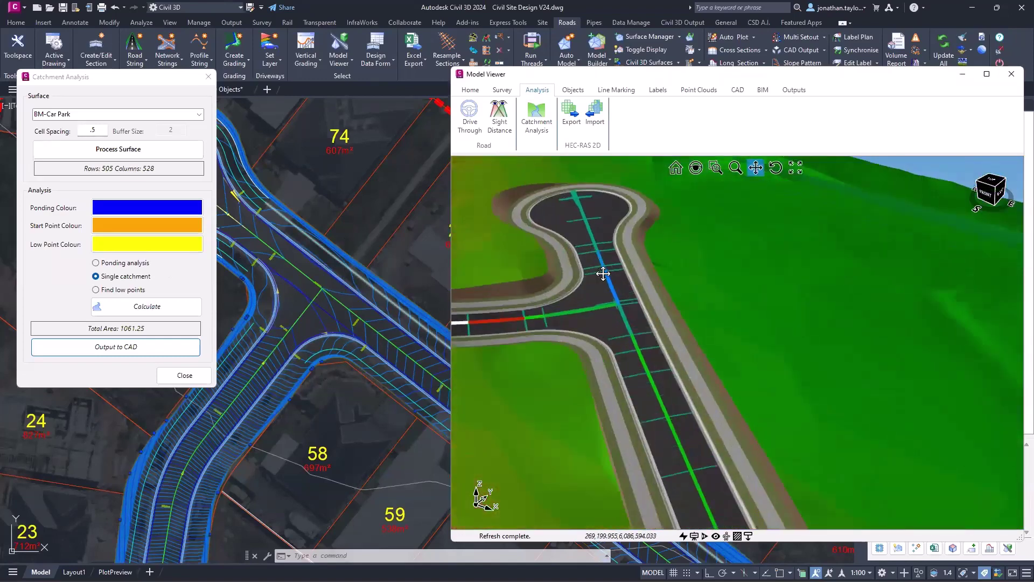
pyautogui.click(499, 116)
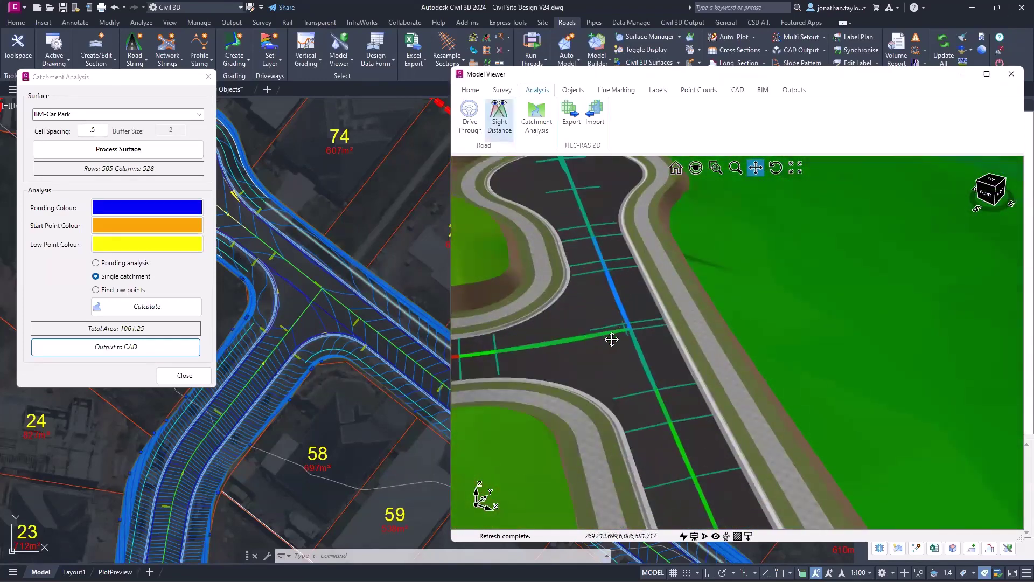
pyautogui.click(144, 307)
pyautogui.click(170, 257)
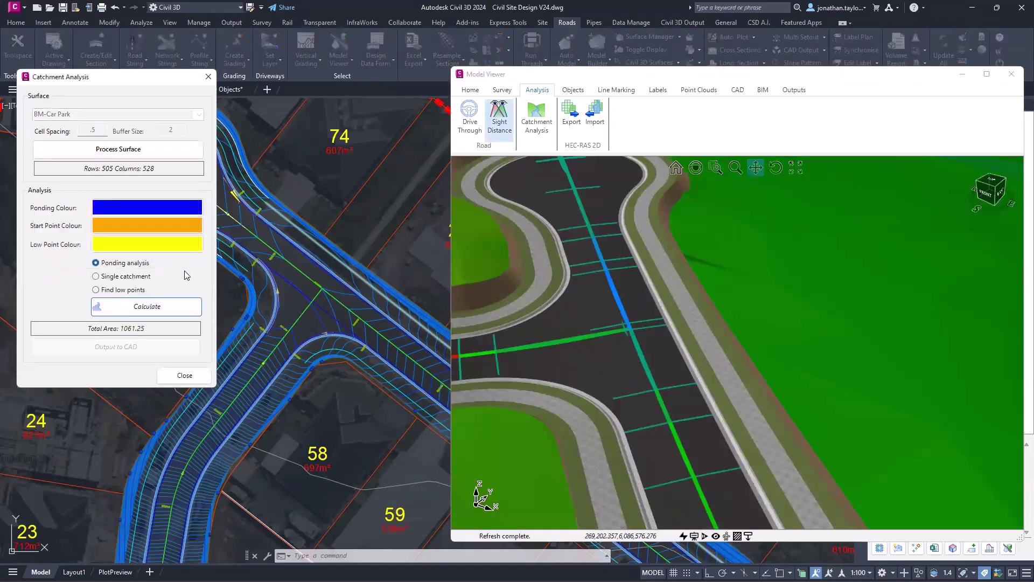
pyautogui.click(199, 118)
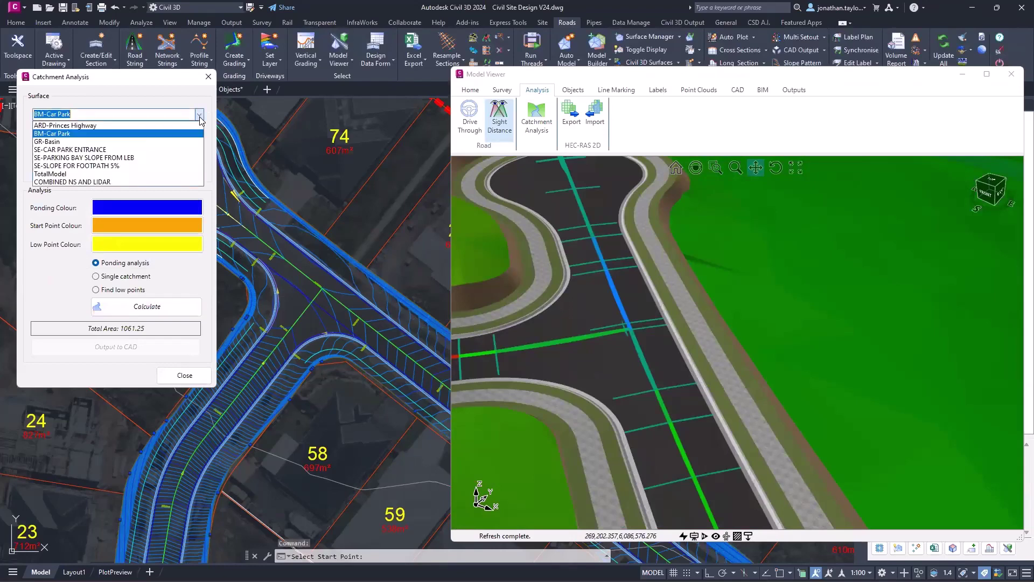
pyautogui.click(60, 173)
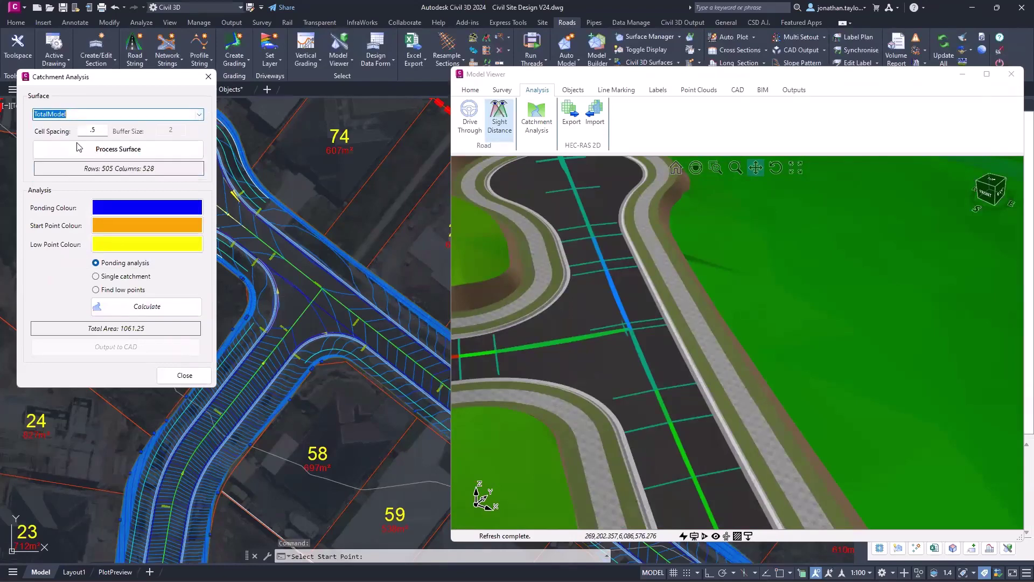
# Process the TotalModel surface with trial cell spacings of 10 and 6.
pyautogui.press('Tab')
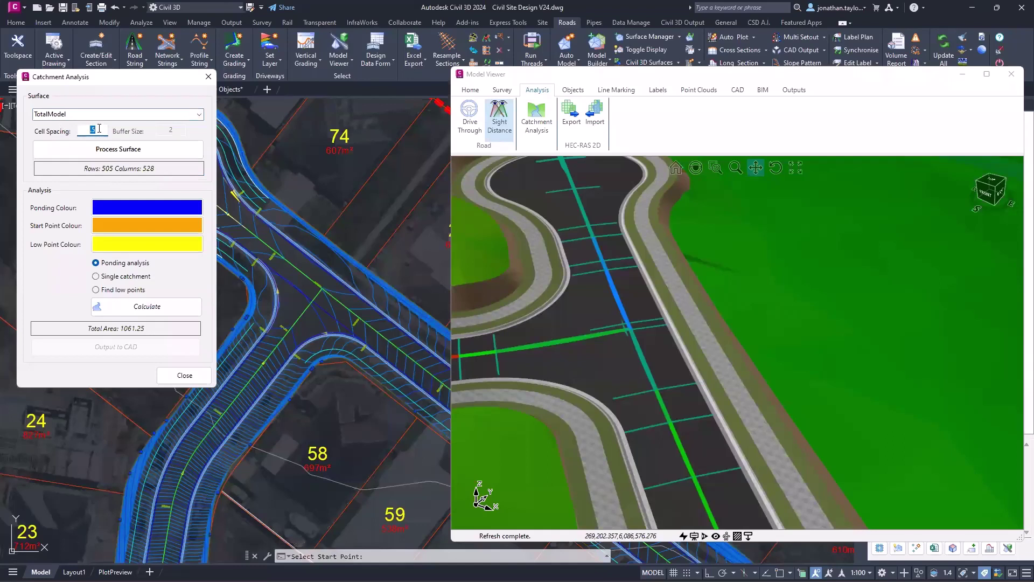
pyautogui.write('10')
pyautogui.click(128, 153)
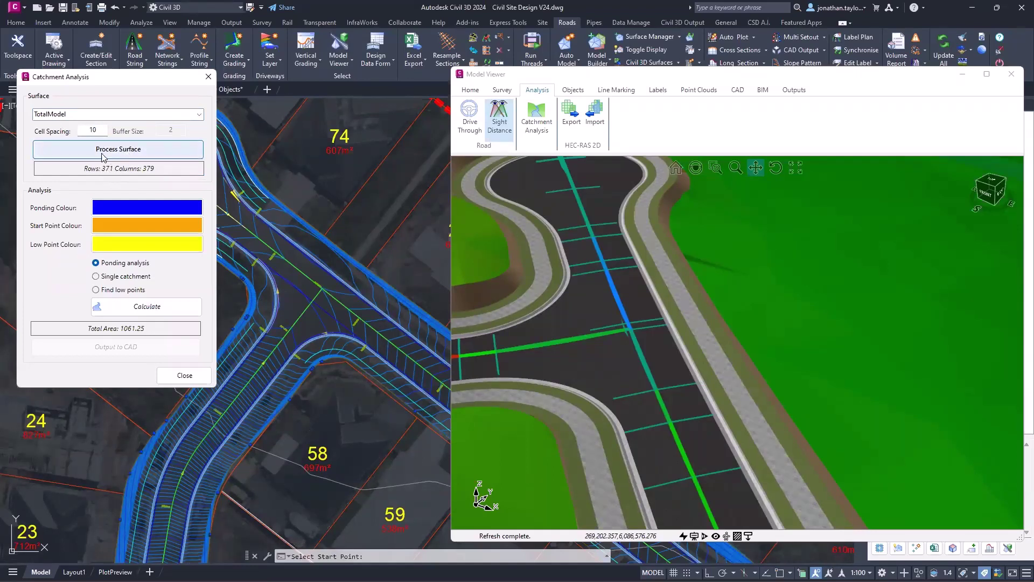
pyautogui.doubleClick(81, 129)
pyautogui.write('6')
pyautogui.click(110, 153)
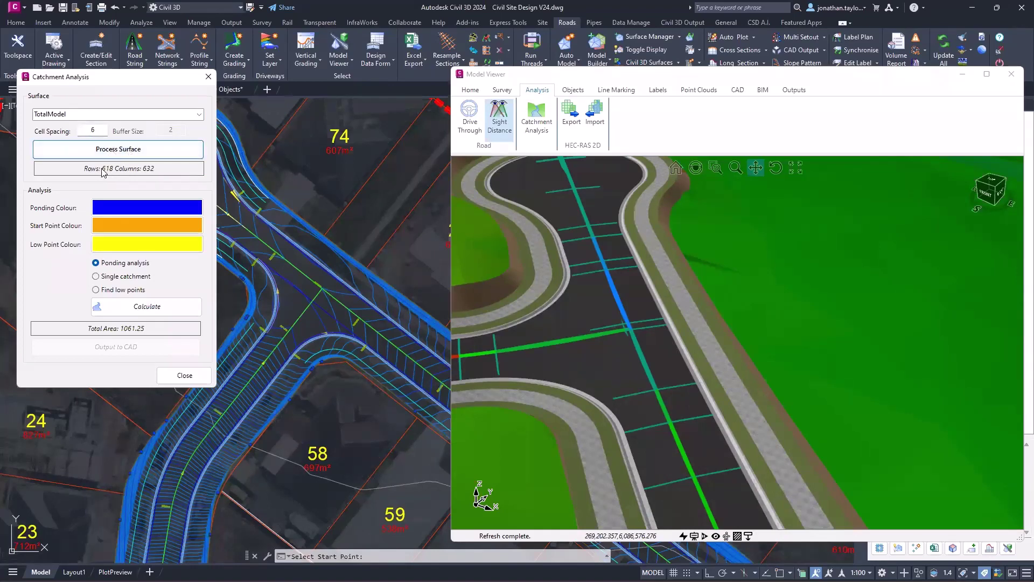
# Calculate a ponding analysis from a start point at the road intersection and inspect the coarse ponding cells in 3D.
pyautogui.click(143, 305)
pyautogui.click(171, 257)
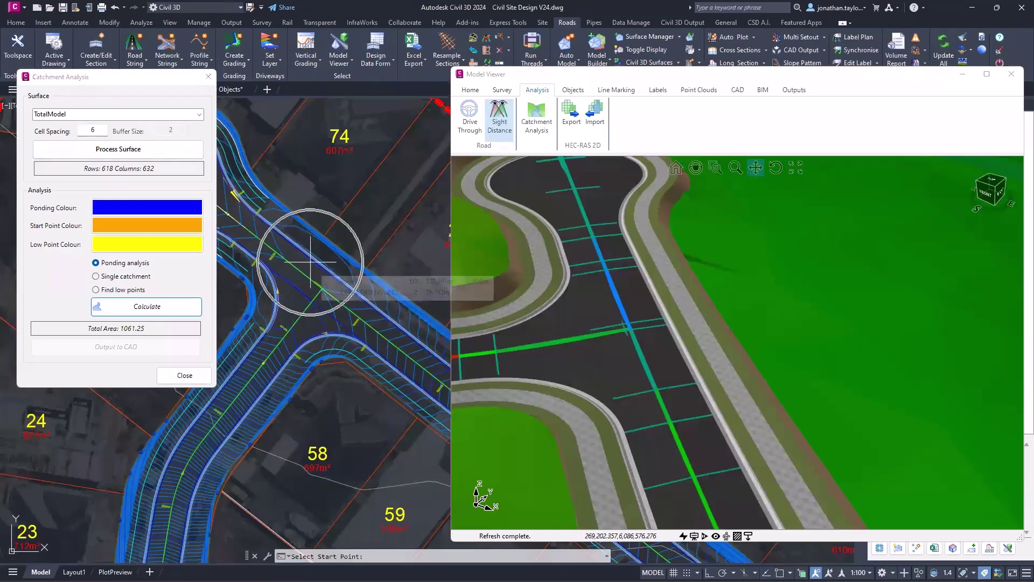
pyautogui.moveTo(310, 262)
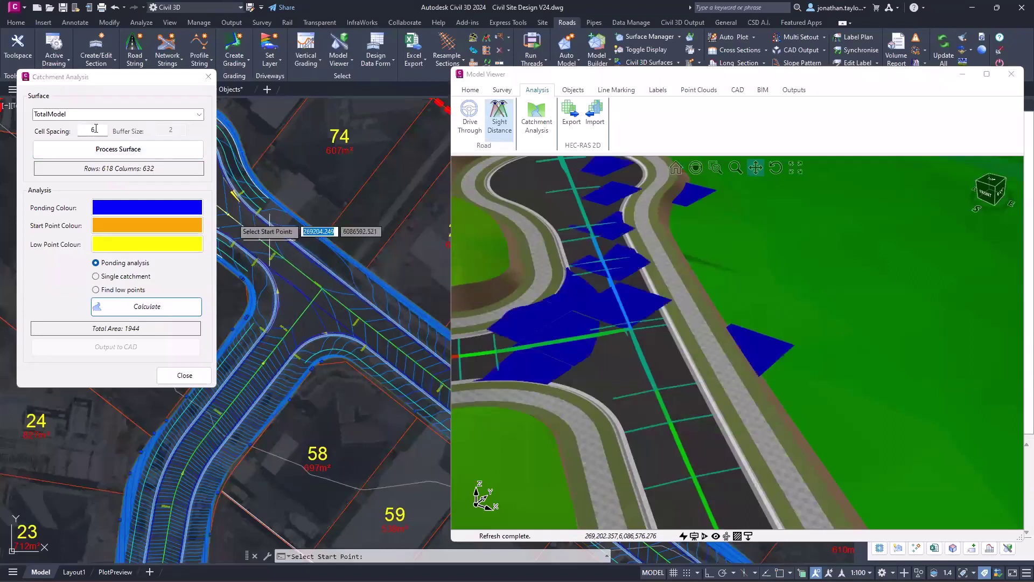
pyautogui.moveTo(620, 336); pyautogui.dragTo(657, 337)
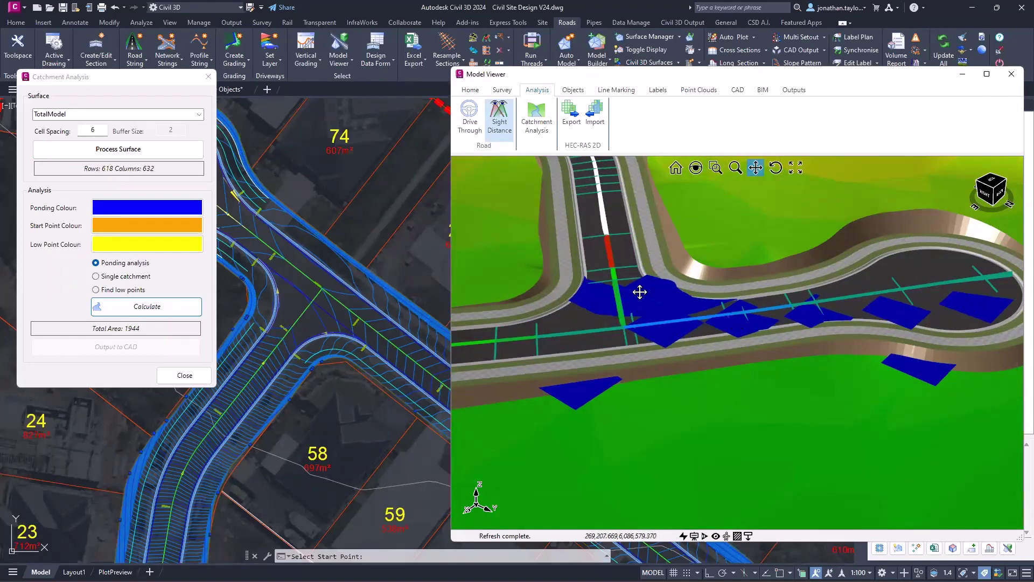
# Reprocess TotalModel with a cell spacing of 1, and calculate ponding from the road intersection, inspecting the result in 3D.
pyautogui.doubleClick(85, 129)
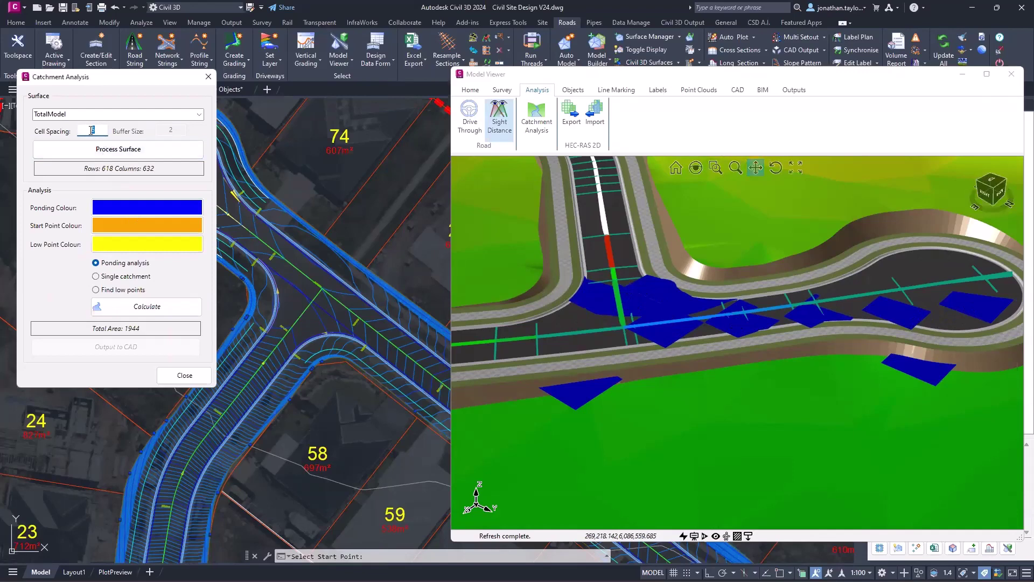
pyautogui.write('1')
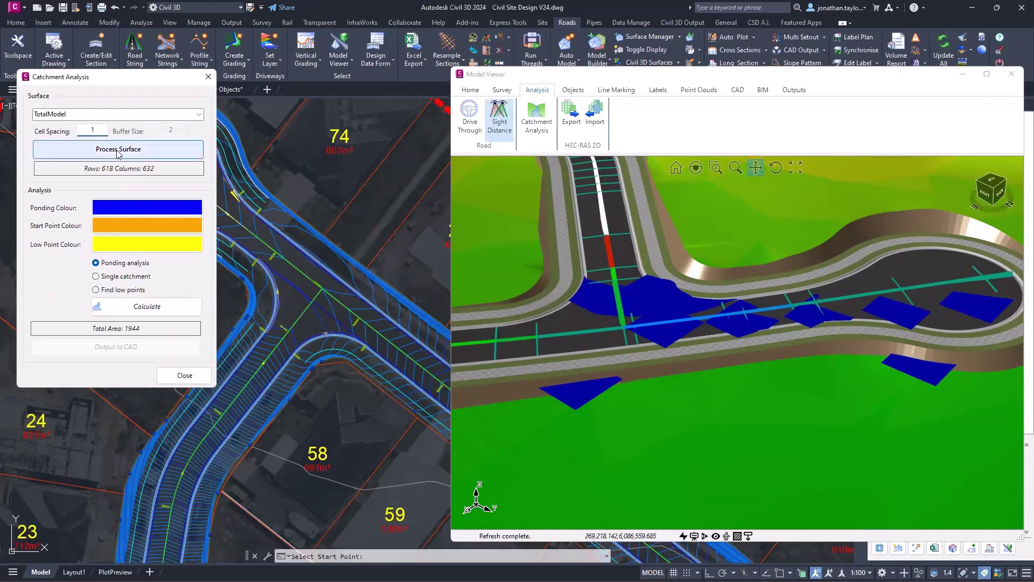
pyautogui.click(119, 150)
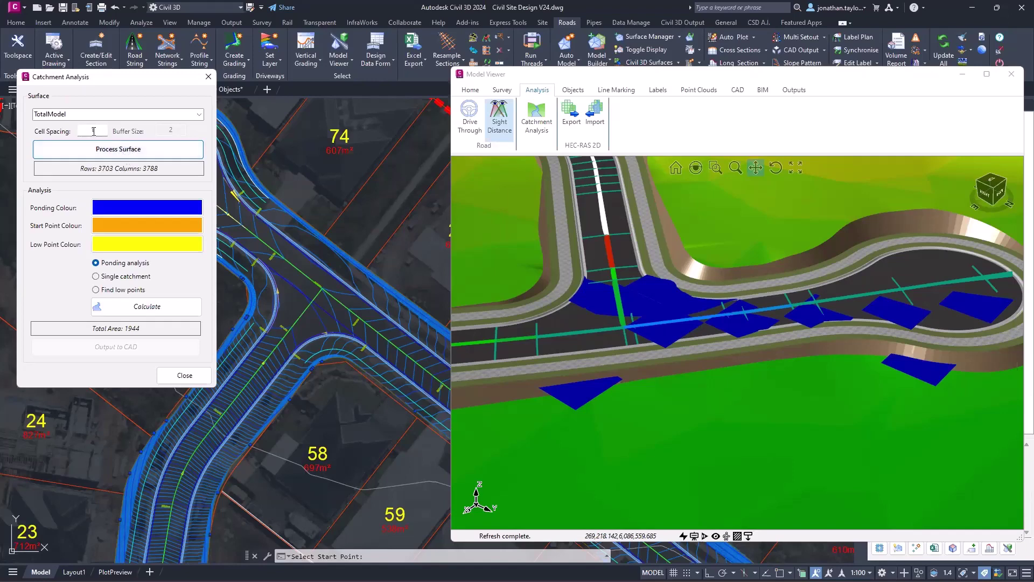
pyautogui.click(138, 307)
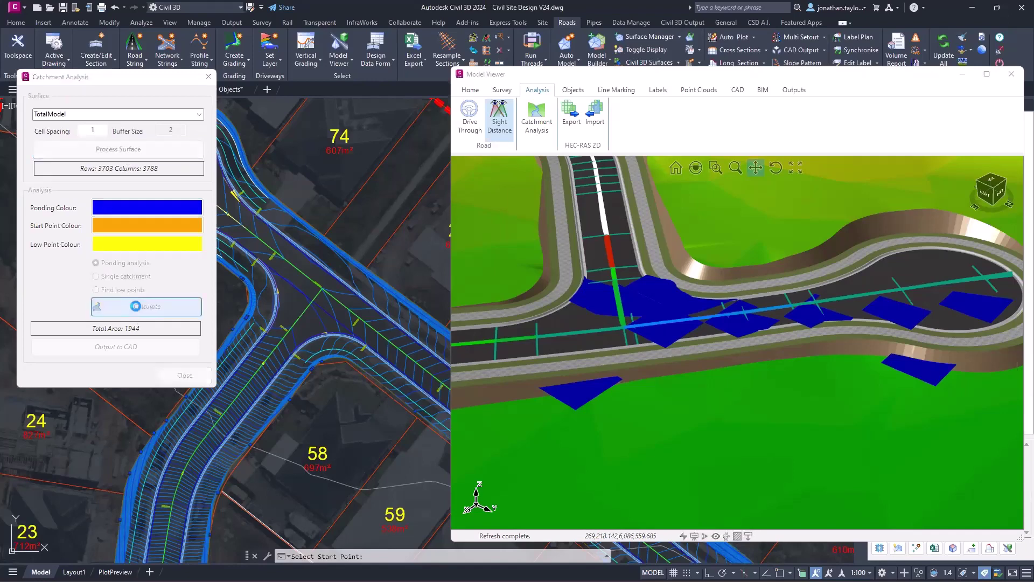
pyautogui.press('Return')
pyautogui.click(312, 266)
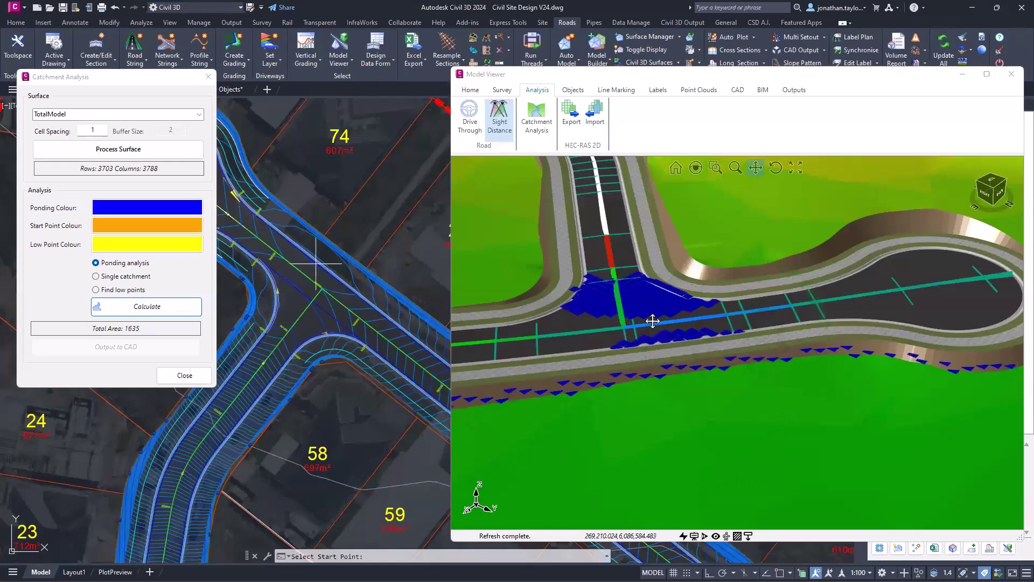
pyautogui.moveTo(675, 296); pyautogui.dragTo(608, 294)
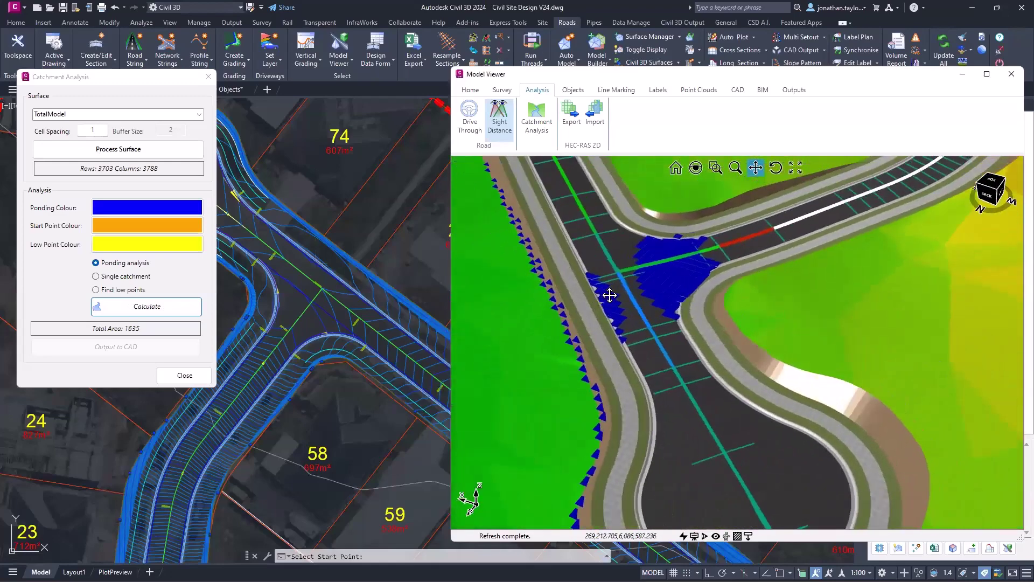
# Examine the ponding cells at the TotalModel road intersection and at the other low stretches of road in 3D.
pyautogui.scroll(5, 657, 254)
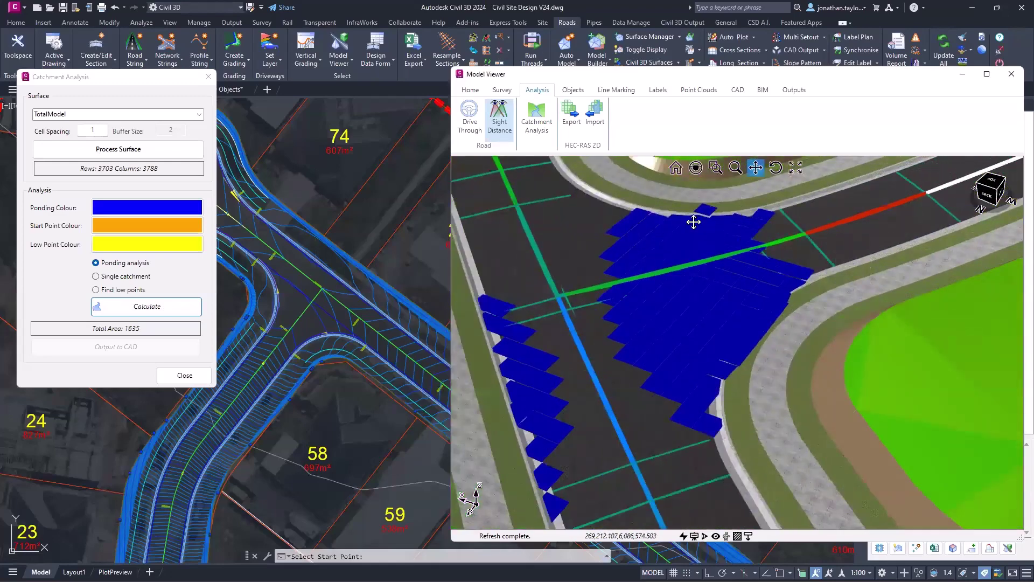
pyautogui.scroll(-5, 709, 330)
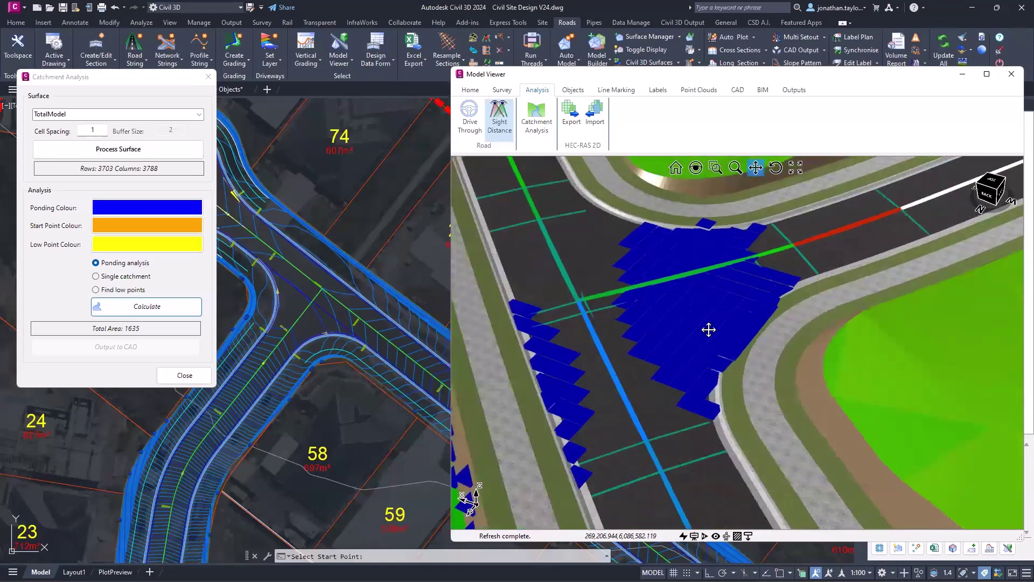
pyautogui.scroll(-10, 709, 330)
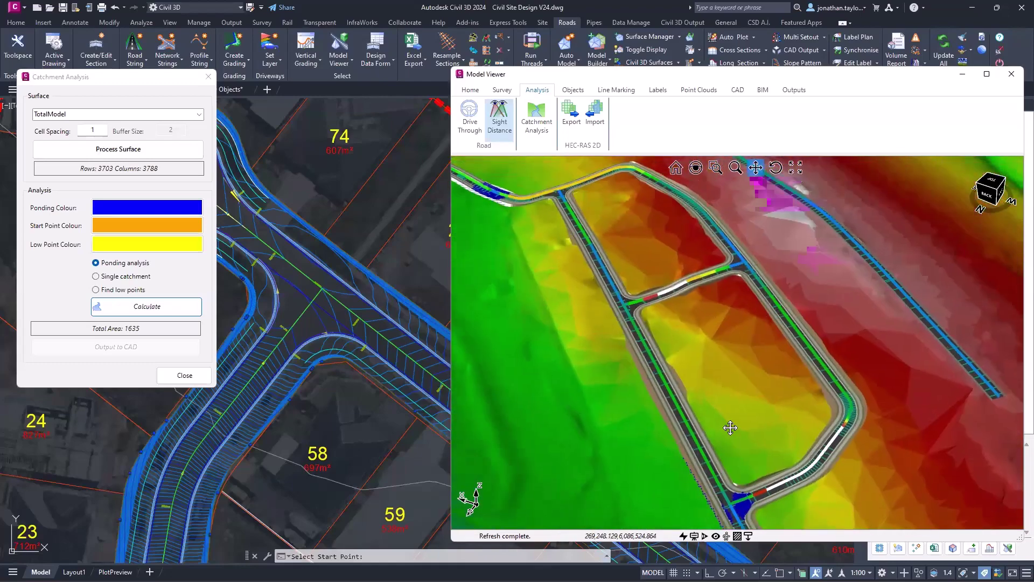
pyautogui.scroll(10, 625, 220)
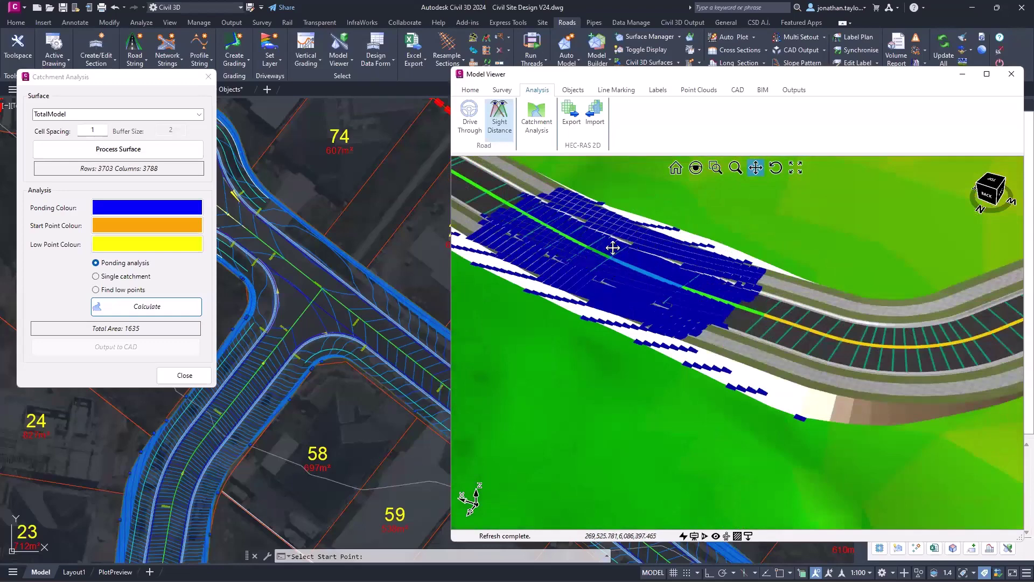
pyautogui.scroll(-3, 695, 297)
pyautogui.scroll(-1, 695, 298)
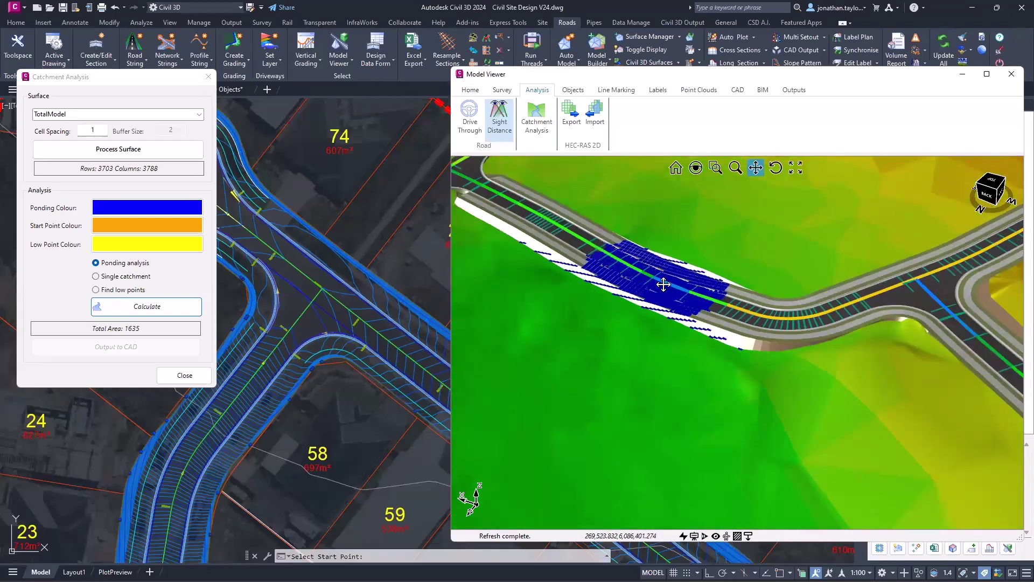
pyautogui.scroll(-2, 688, 287)
pyautogui.scroll(6, 743, 302)
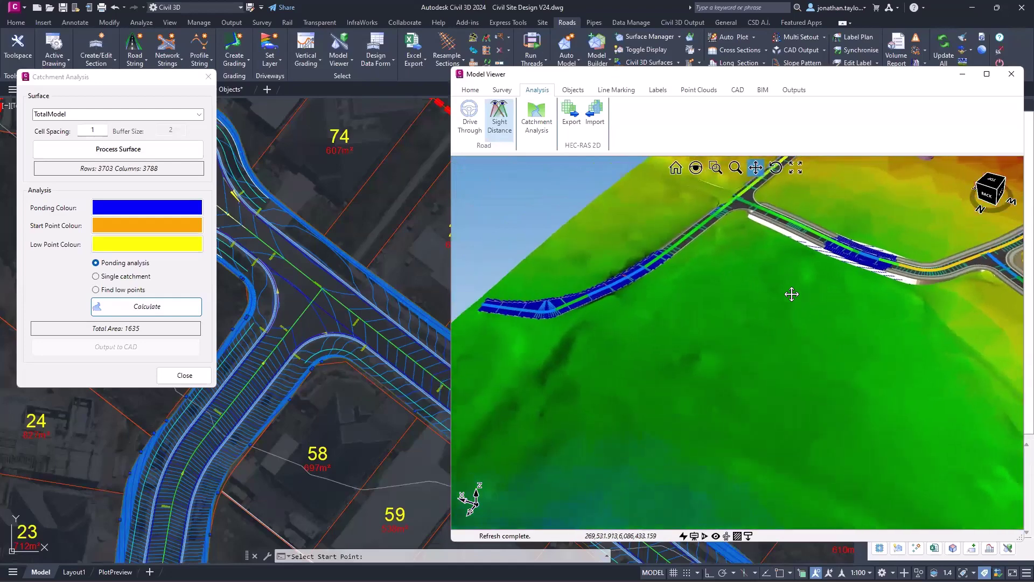
pyautogui.scroll(6, 880, 319)
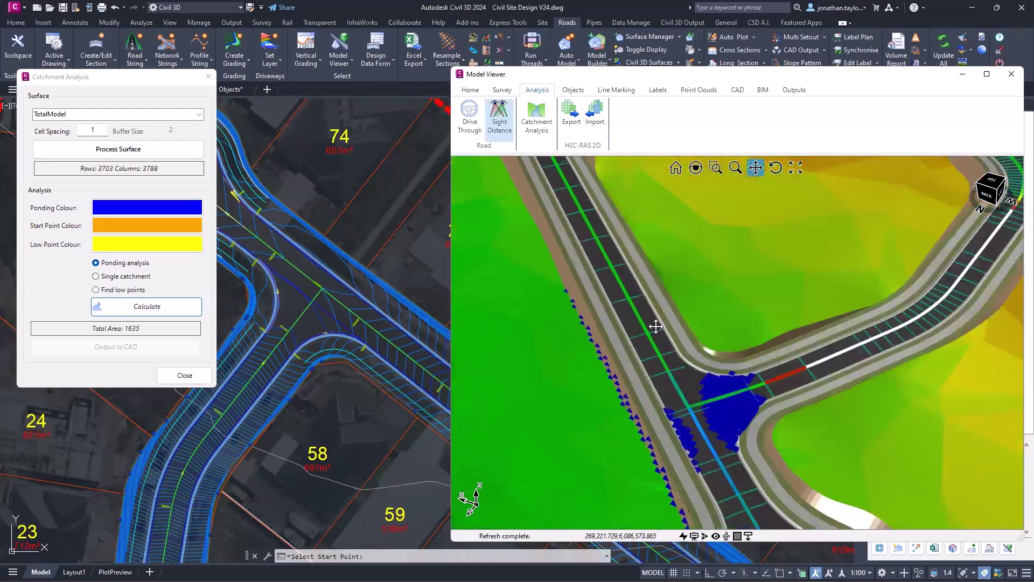
pyautogui.scroll(2, 641, 282)
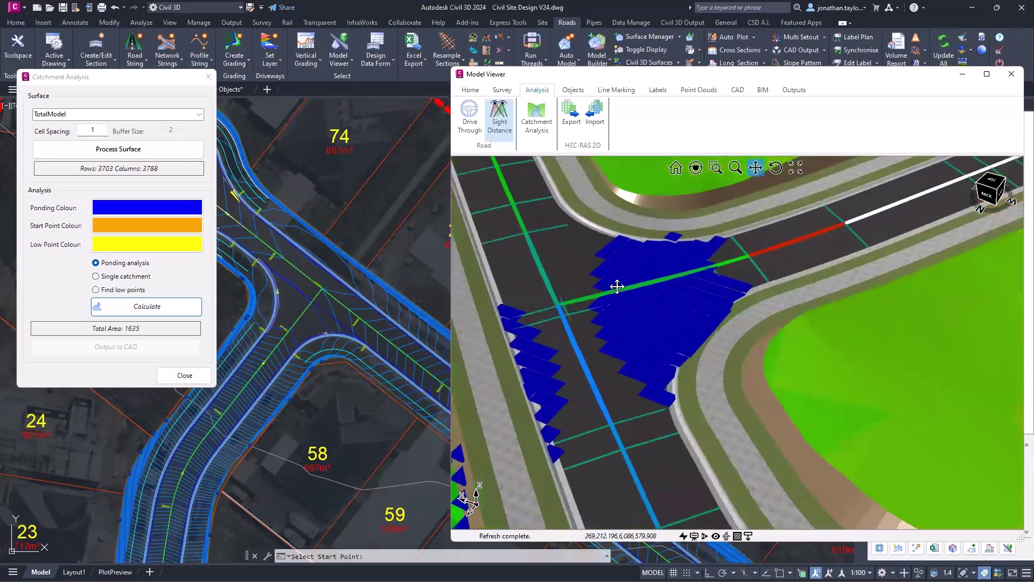
# Run a low-point analysis on TotalModel and inspect the low-point markers around the intersection and cul-de-sac in 3D.
pyautogui.click(113, 290)
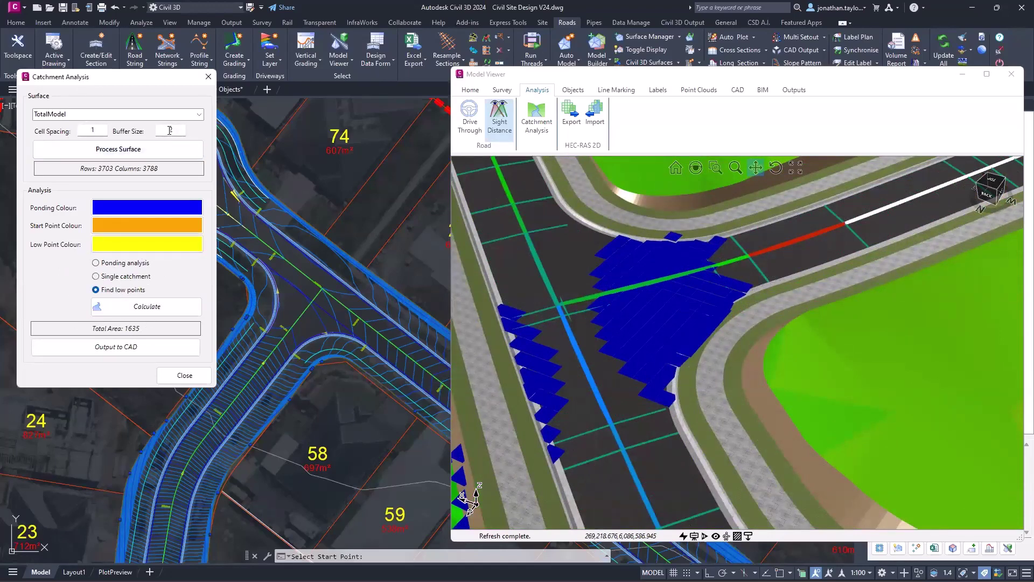
pyautogui.click(139, 311)
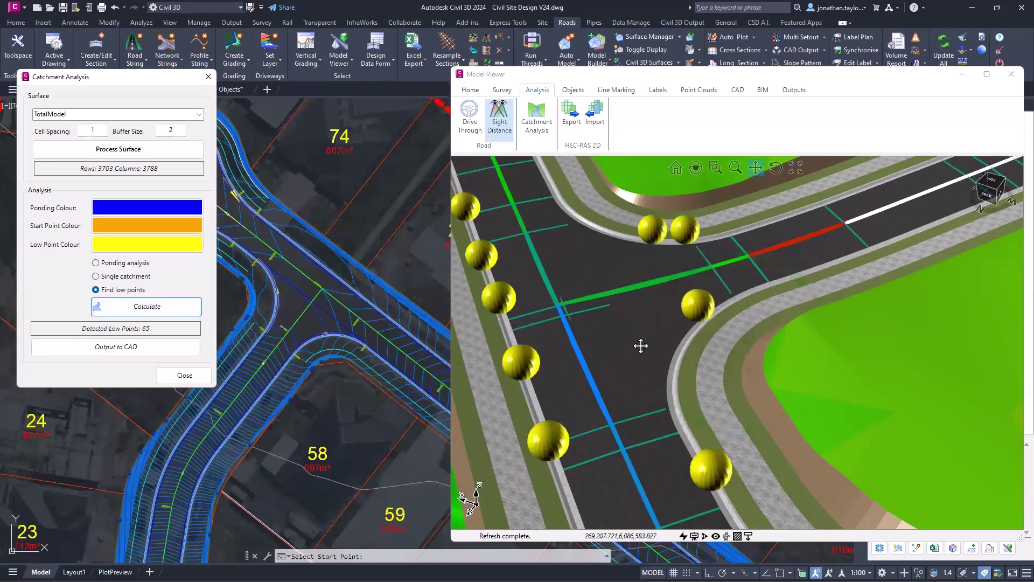
pyautogui.moveTo(639, 344); pyautogui.dragTo(738, 336)
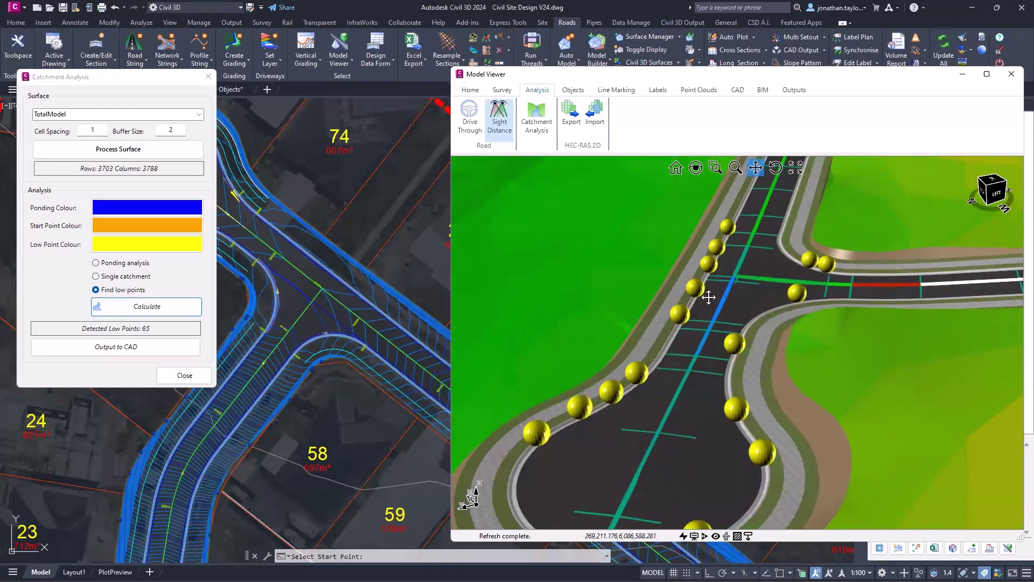
pyautogui.moveTo(645, 374); pyautogui.dragTo(716, 341)
pyautogui.scroll(-2, 698, 352)
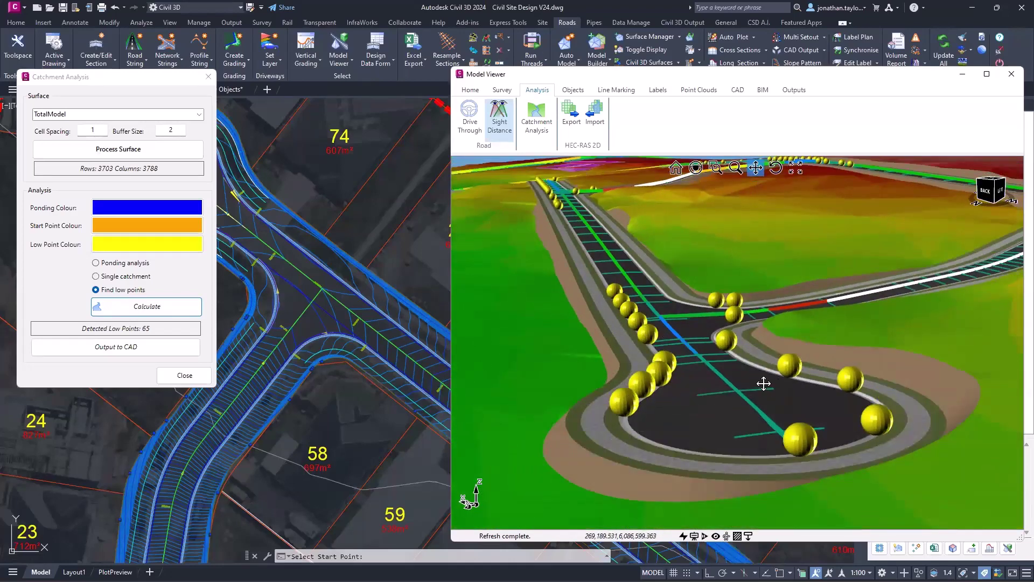
pyautogui.scroll(3, 806, 316)
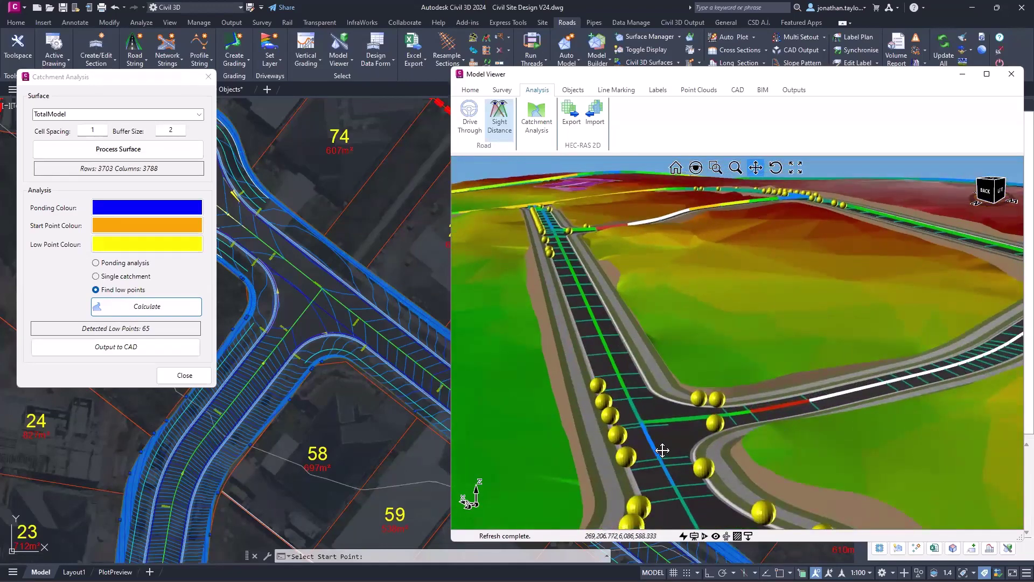
pyautogui.scroll(1, 662, 451)
pyautogui.moveTo(710, 395); pyautogui.dragTo(707, 420, button='middle')
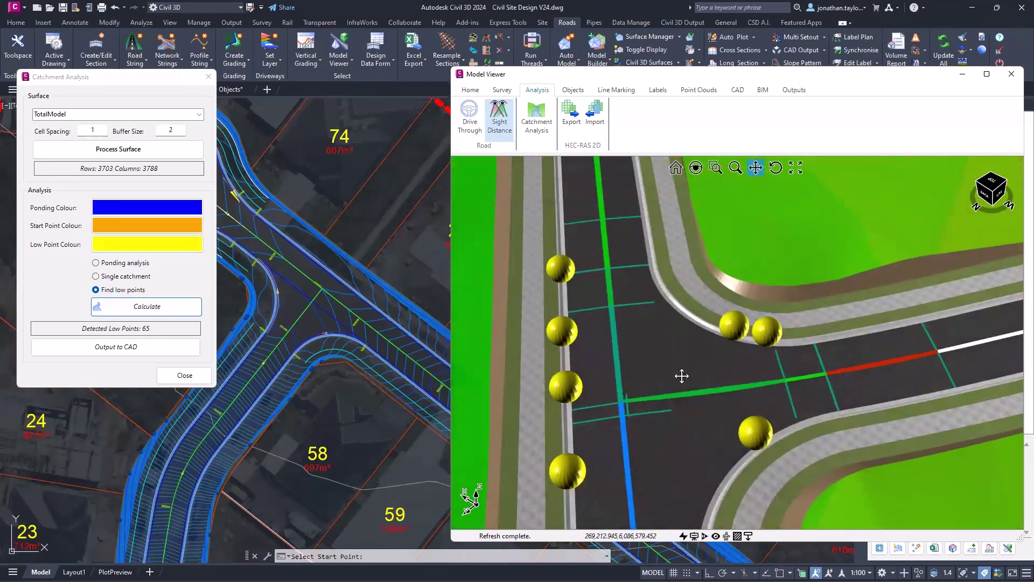
pyautogui.scroll(-1, 671, 340)
pyautogui.moveTo(674, 380); pyautogui.dragTo(691, 359, button='middle')
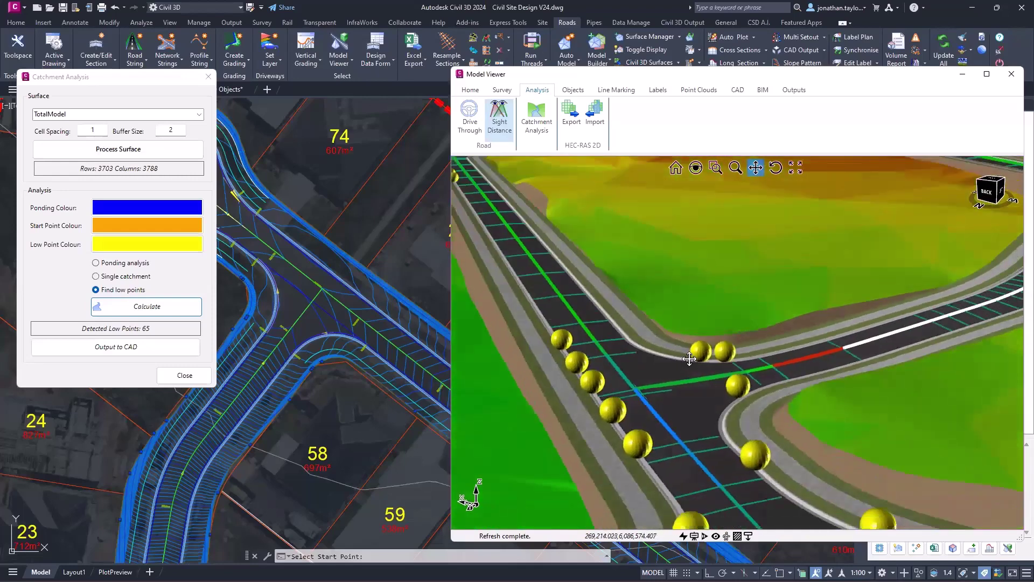
# Set the buffer size to 3 and cell spacing to 4, process TotalModel, and calculate its low points.
pyautogui.click(167, 130)
pyautogui.write('2')
pyautogui.moveTo(164, 131); pyautogui.dragTo(182, 131)
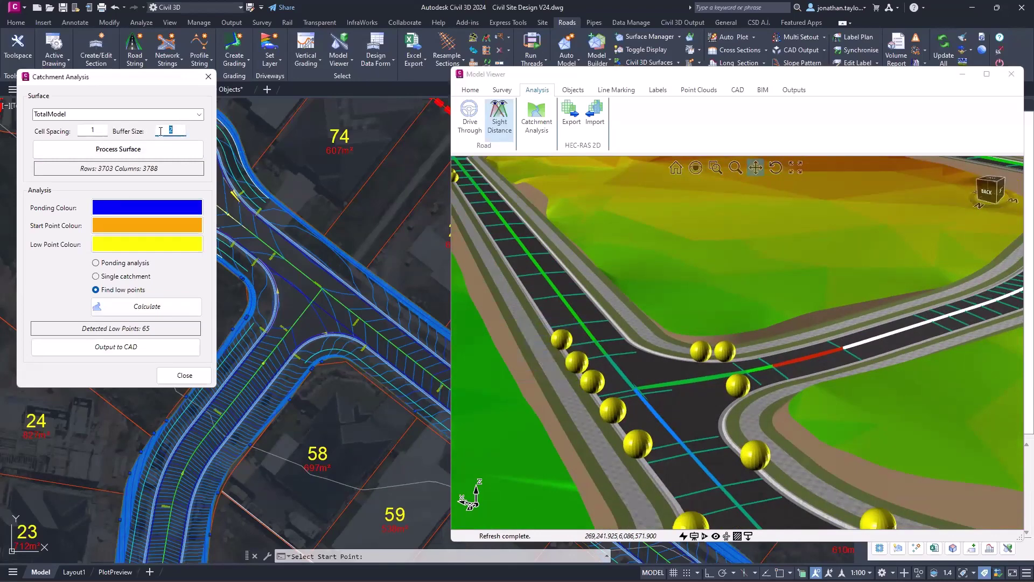
pyautogui.write('33')
pyautogui.doubleClick(104, 130)
pyautogui.write('4')
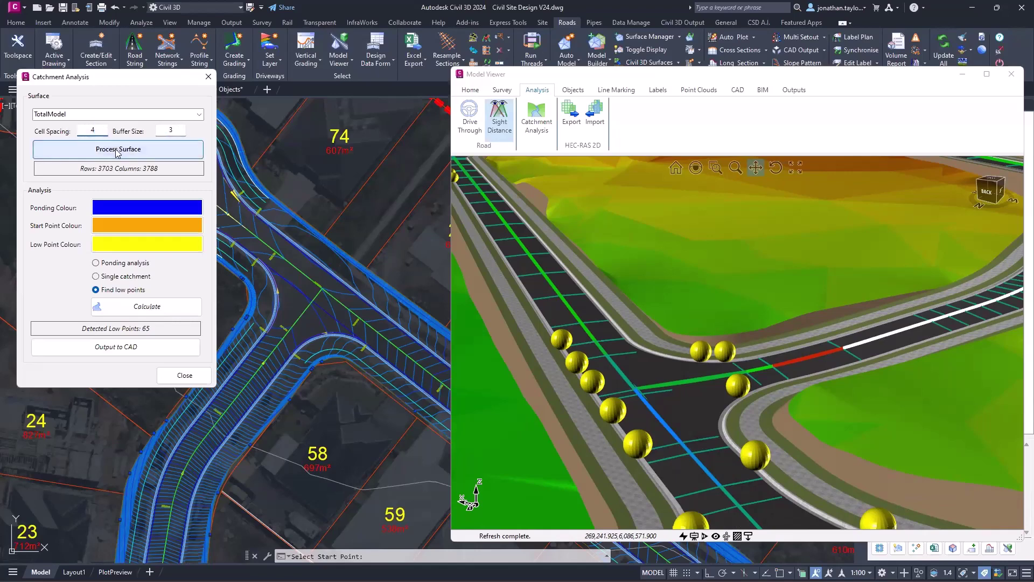
pyautogui.click(116, 150)
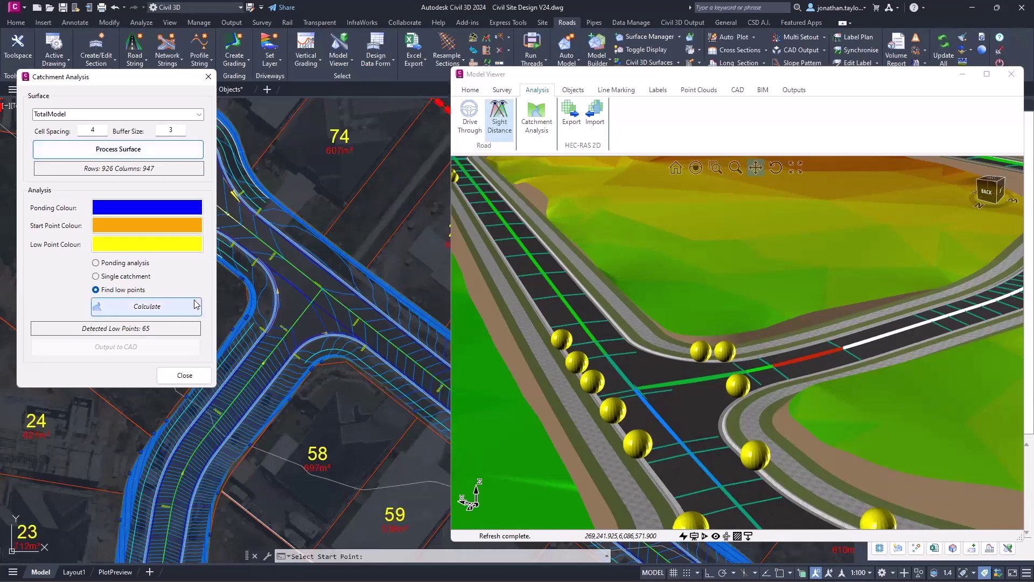
pyautogui.click(146, 306)
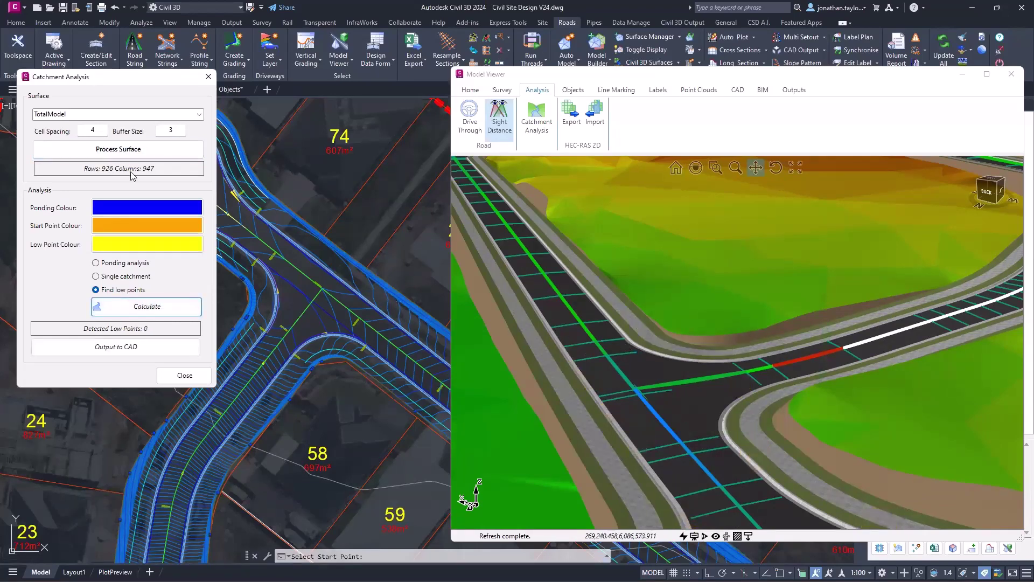
# Recalculate the low points with a buffer size of 2 and inspect the marker at the intersection in 3D.
pyautogui.doubleClick(165, 133)
pyautogui.write('1')
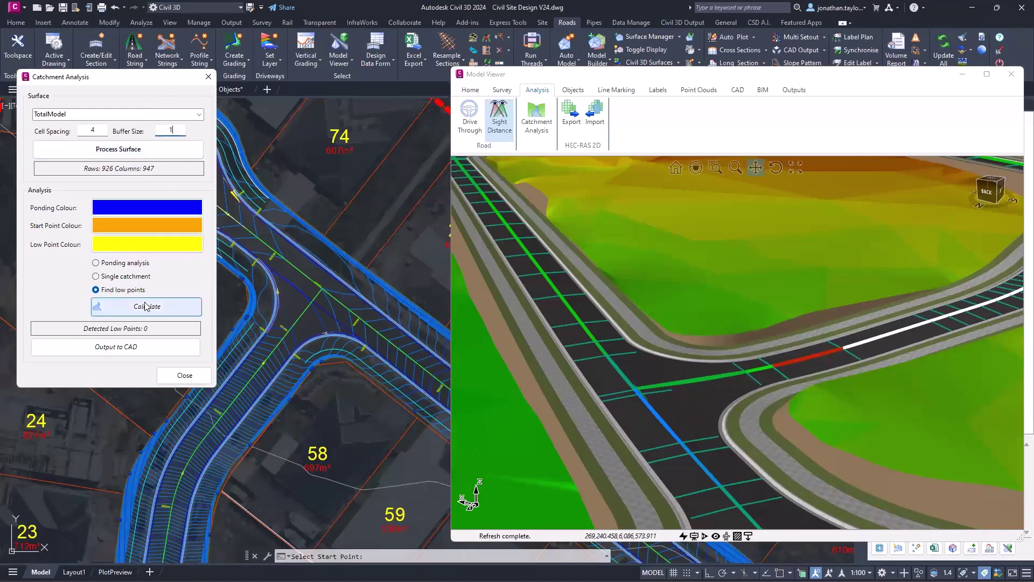
pyautogui.press('BackSpace')
pyautogui.write('2')
pyautogui.click(150, 305)
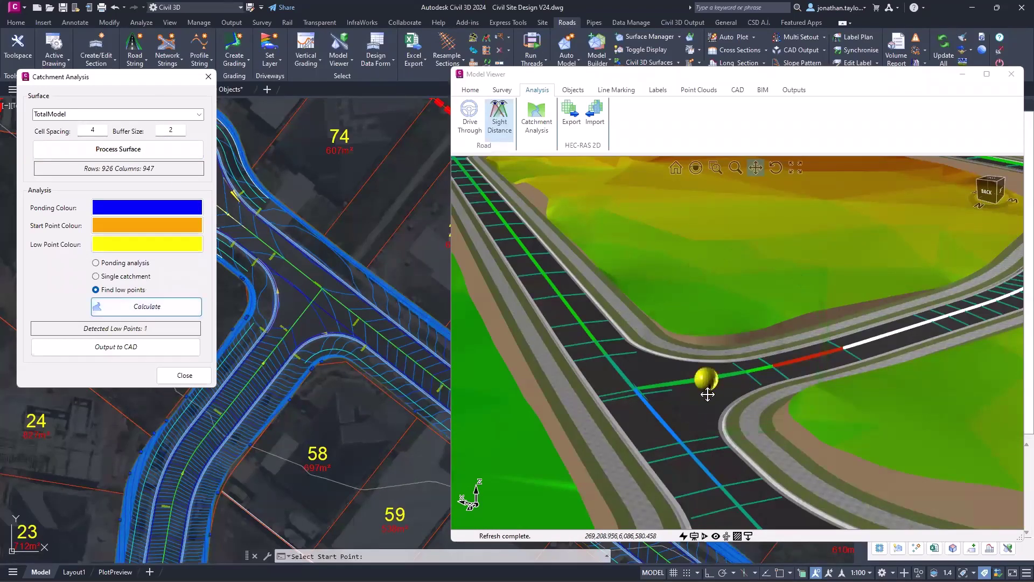
pyautogui.scroll(5, 708, 396)
pyautogui.moveTo(711, 400); pyautogui.dragTo(757, 413)
pyautogui.scroll(-3, 749, 412)
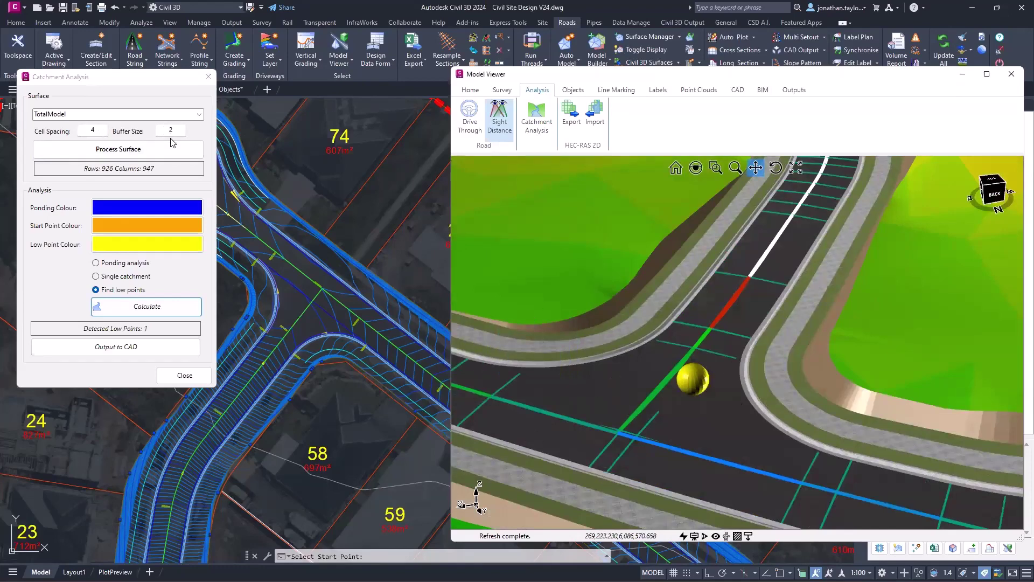
# Reprocess TotalModel with a cell spacing of 1 and calculate the low points with a buffer size of 3.
pyautogui.doubleClick(85, 130)
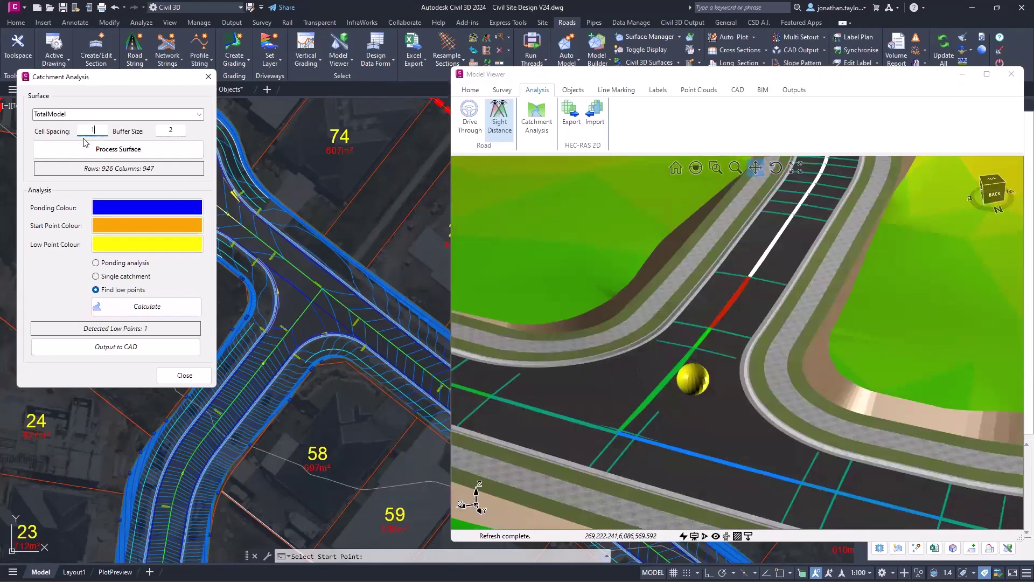
pyautogui.click(86, 144)
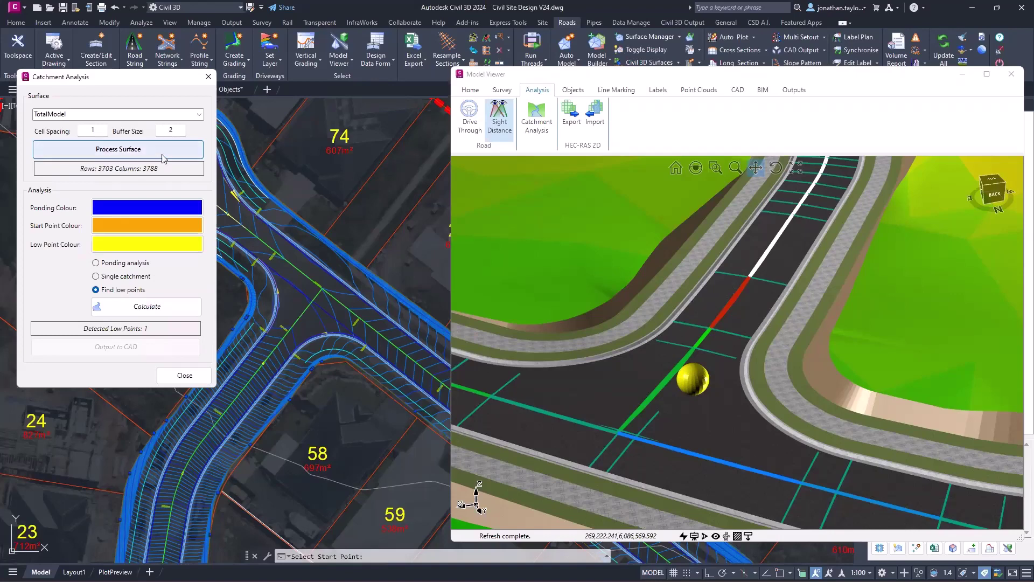
pyautogui.doubleClick(172, 130)
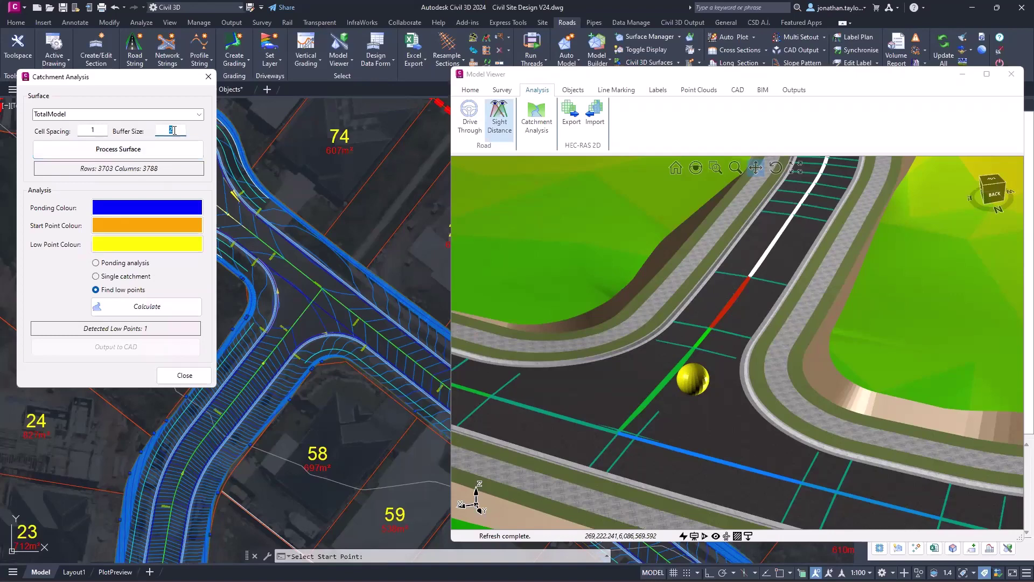
pyautogui.write('3')
pyautogui.click(163, 305)
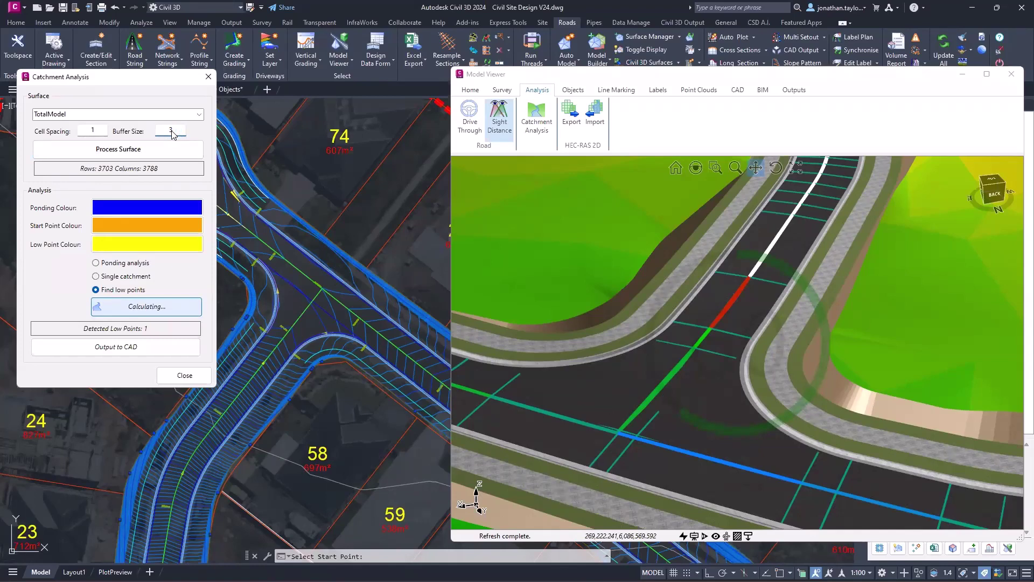
# Examine the low points at the intersection, cul-de-sac and along the other roads in 3D, and reposition the Catchment Analysis dialog.
pyautogui.moveTo(739, 422); pyautogui.dragTo(655, 413)
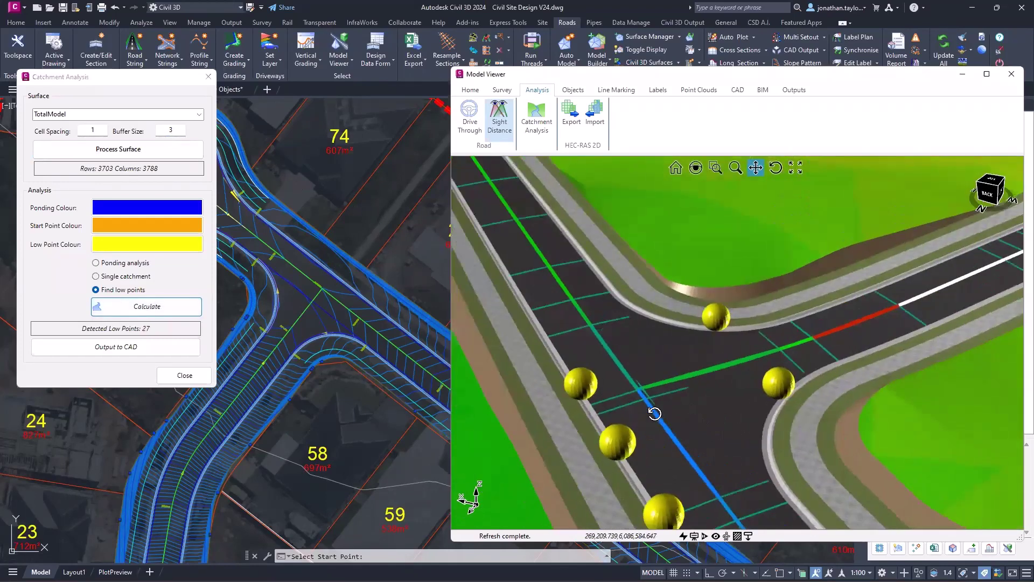
pyautogui.scroll(-8, 655, 413)
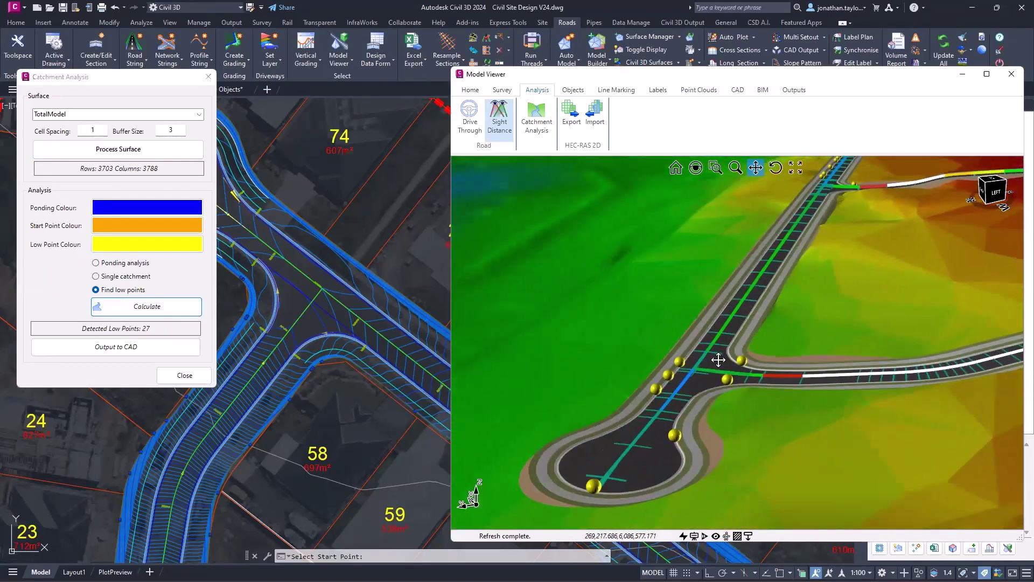
pyautogui.scroll(6, 717, 359)
pyautogui.moveTo(766, 345); pyautogui.dragTo(791, 351)
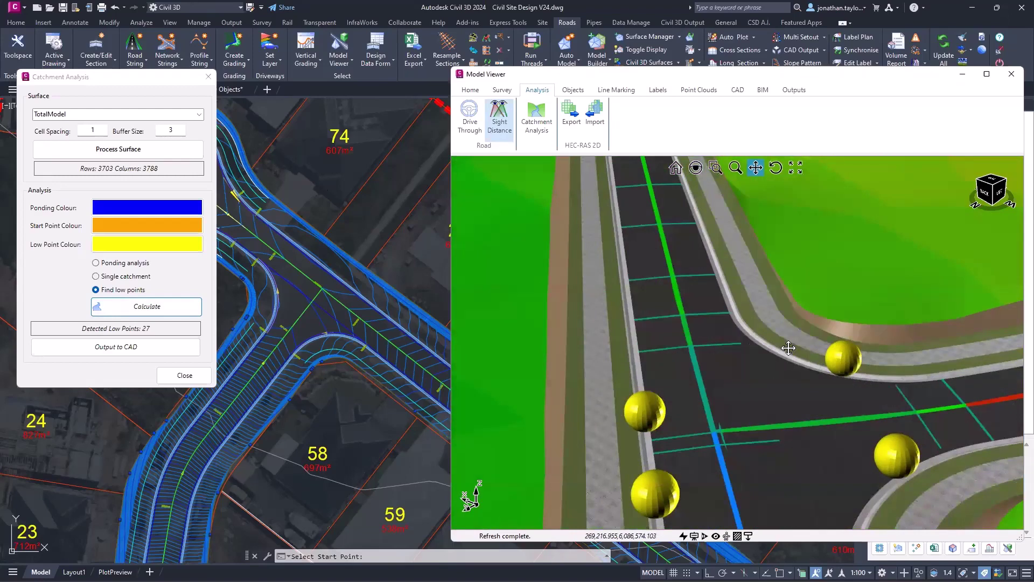
pyautogui.moveTo(790, 348)
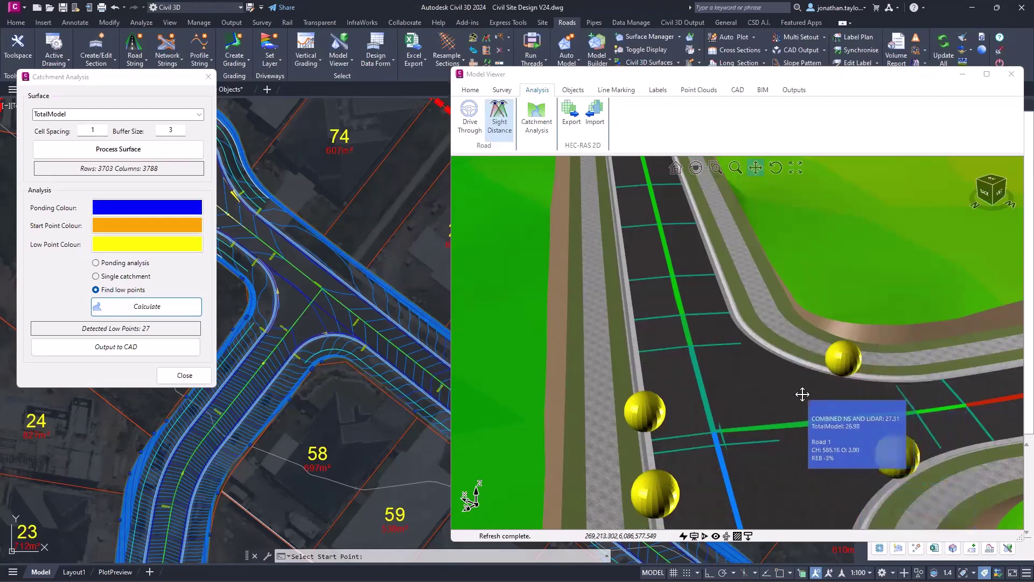
pyautogui.scroll(-2, 648, 411)
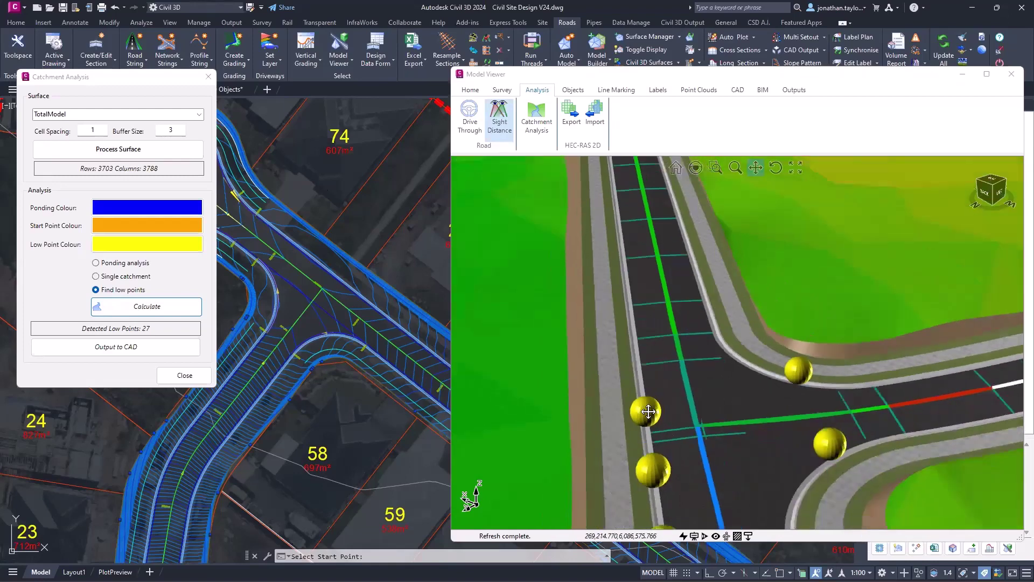
pyautogui.scroll(-4, 648, 412)
pyautogui.scroll(-1, 588, 244)
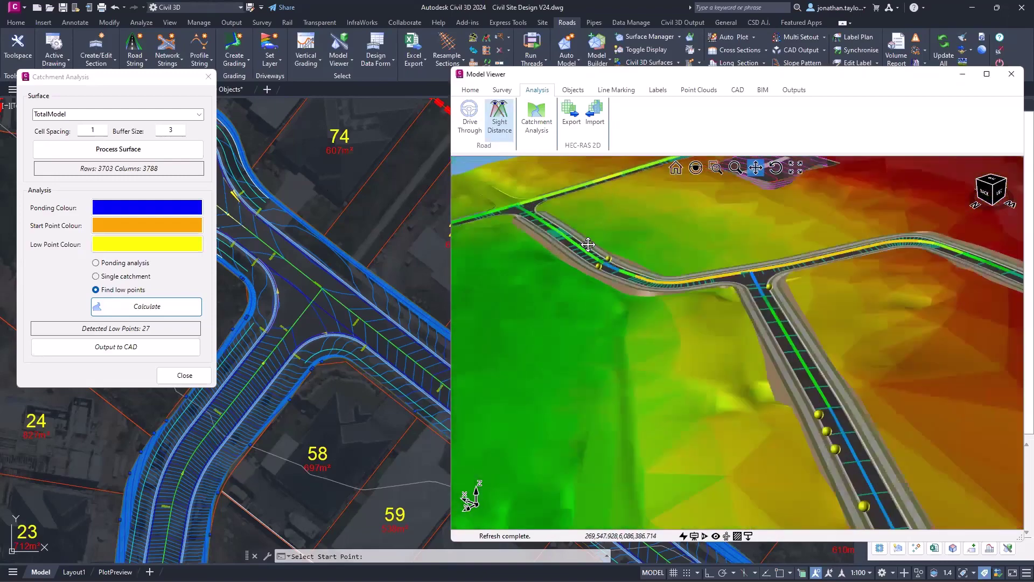
pyautogui.scroll(5, 588, 244)
pyautogui.scroll(-2, 609, 275)
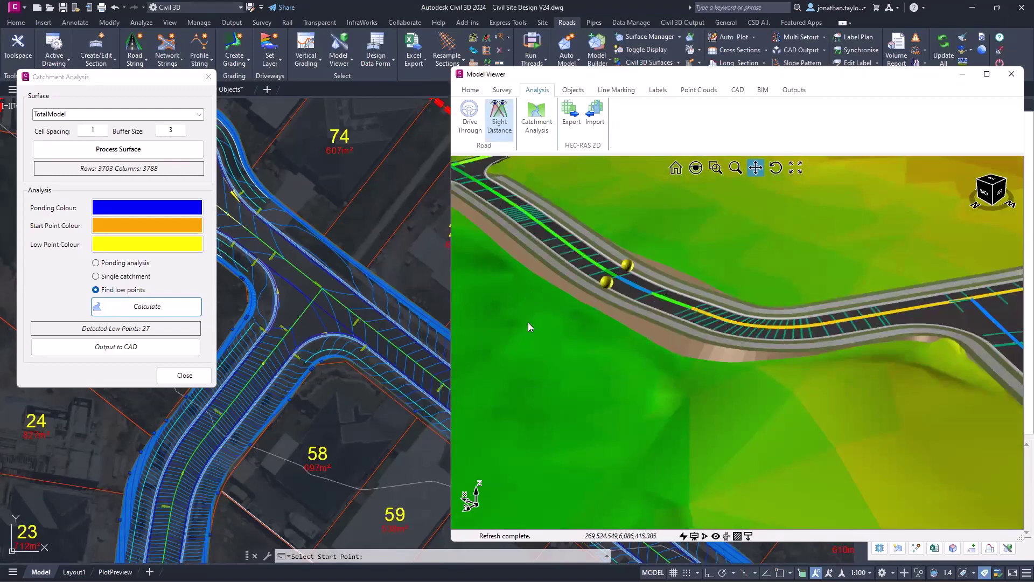
pyautogui.click(124, 80)
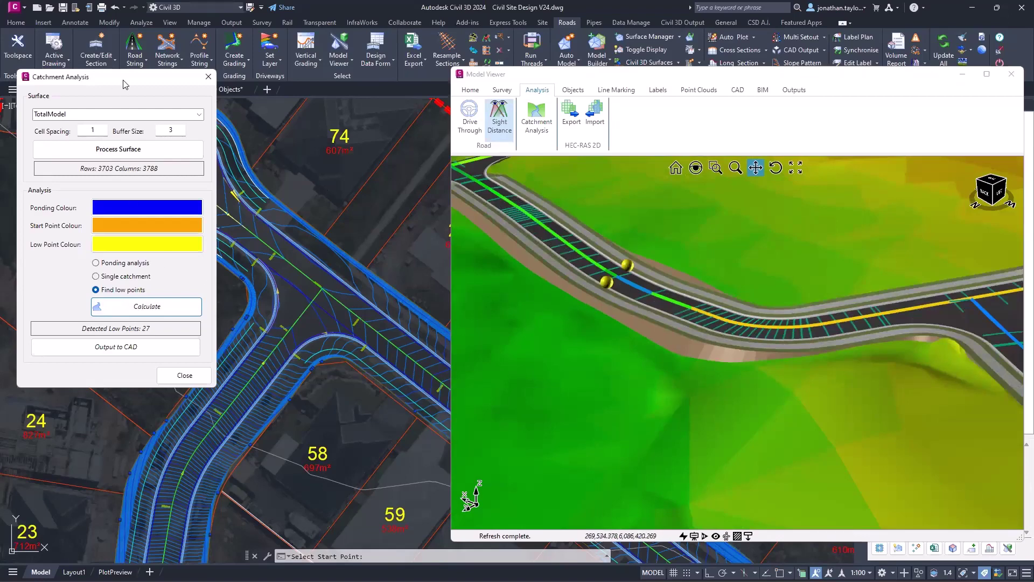
pyautogui.moveTo(123, 81); pyautogui.dragTo(114, 95)
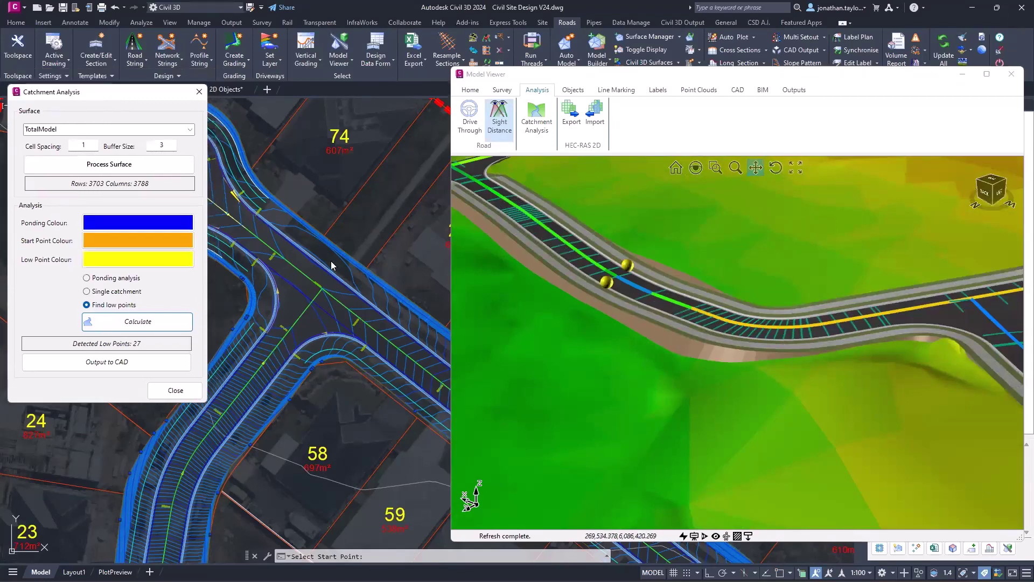
# Output the low points to CAD as Cogo points using Design Code Set and the code LP, and close Catchment Analysis.
pyautogui.click(131, 363)
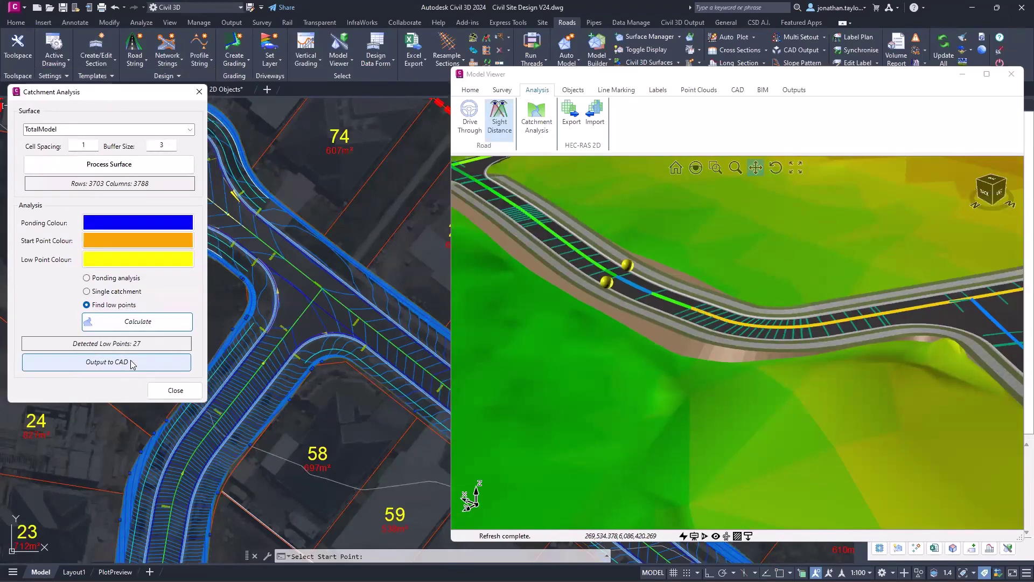
pyautogui.click(131, 363)
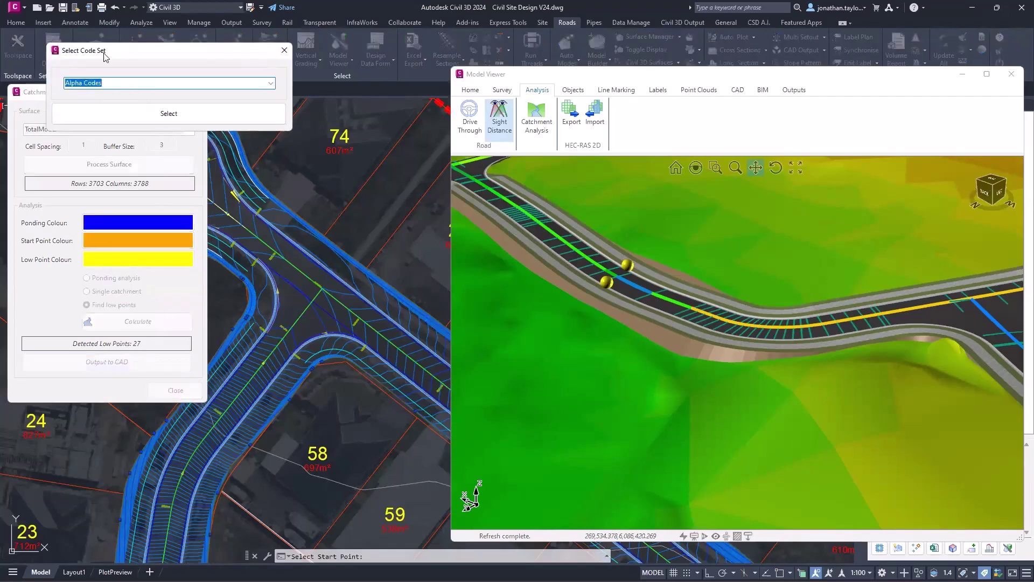
pyautogui.moveTo(130, 57); pyautogui.dragTo(299, 100)
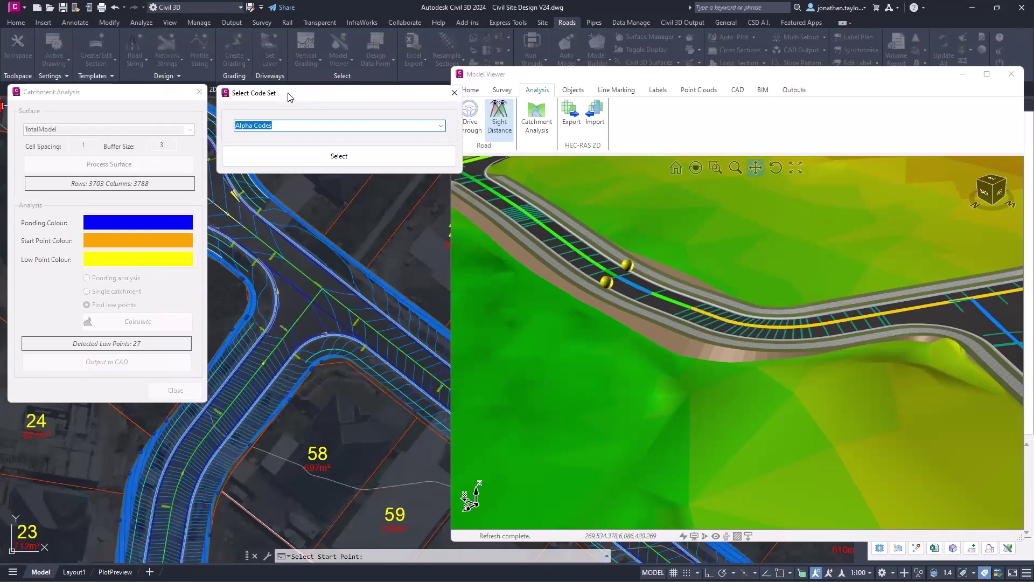
pyautogui.click(440, 125)
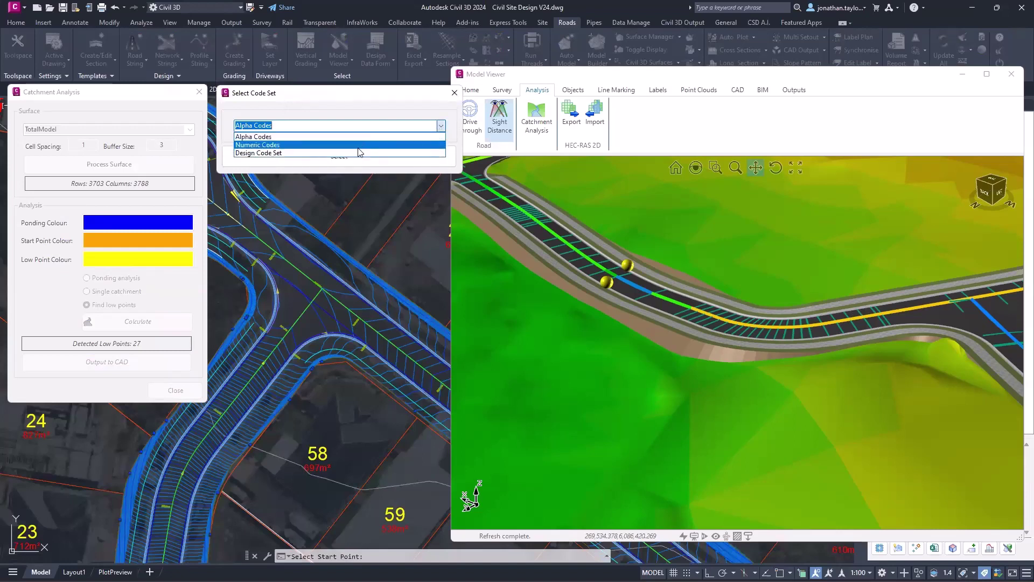
pyautogui.click(256, 153)
pyautogui.click(311, 160)
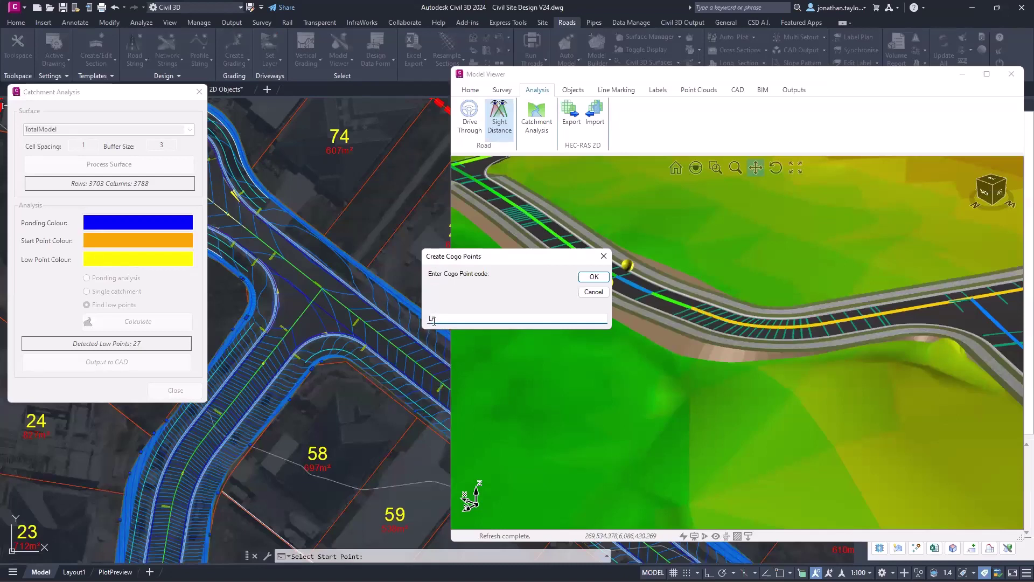
pyautogui.click(593, 277)
pyautogui.press('Return')
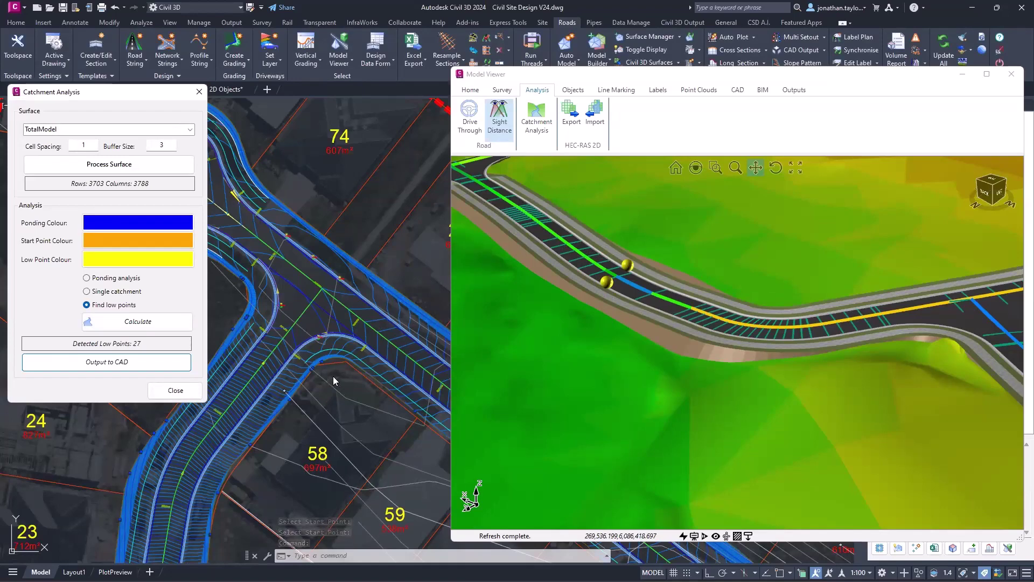
pyautogui.click(175, 391)
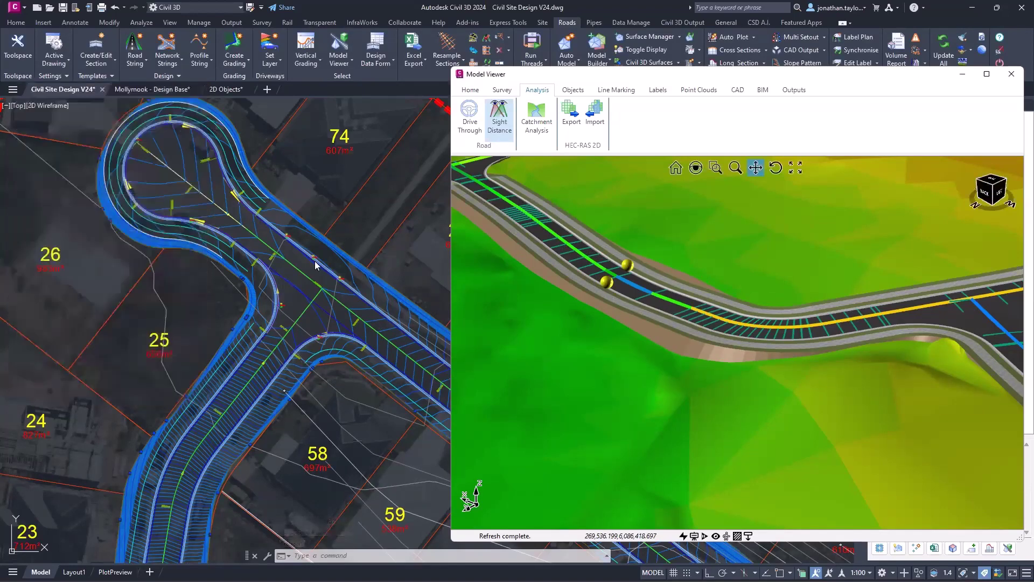
# Examine the new LP Cogo points along the kerbs around the intersection, checking their numbers, elevations and codes.
pyautogui.scroll(5, 287, 240)
pyautogui.press('Escape')
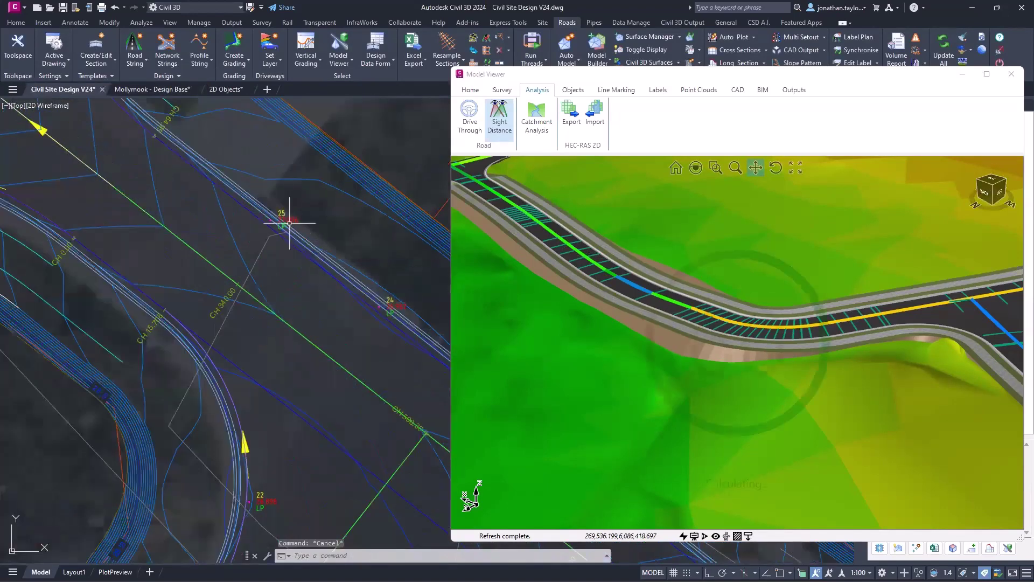
pyautogui.click(278, 215)
pyautogui.scroll(3, 280, 214)
pyautogui.scroll(-8, 298, 203)
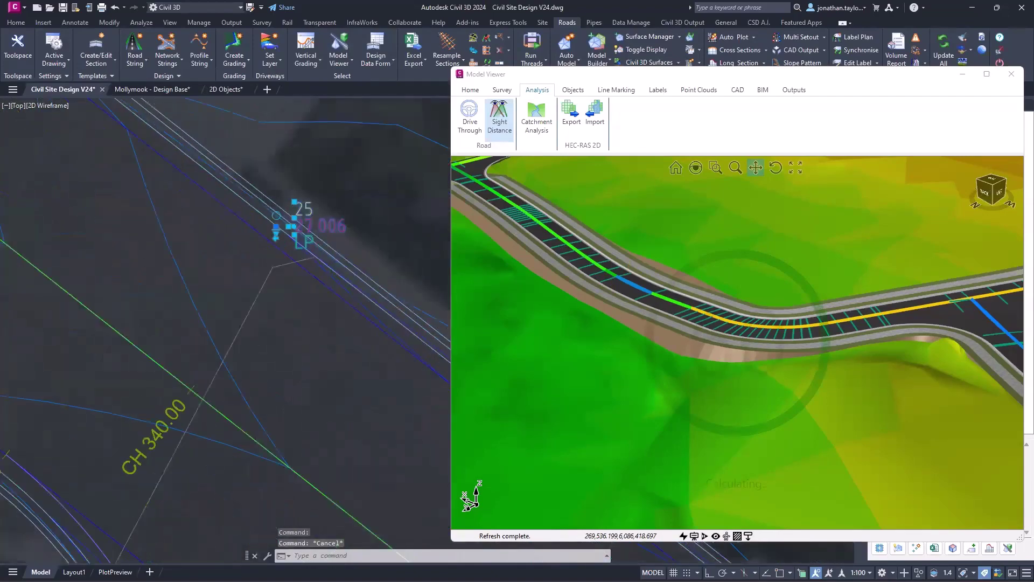
pyautogui.scroll(3, 355, 264)
pyautogui.scroll(-2, 349, 264)
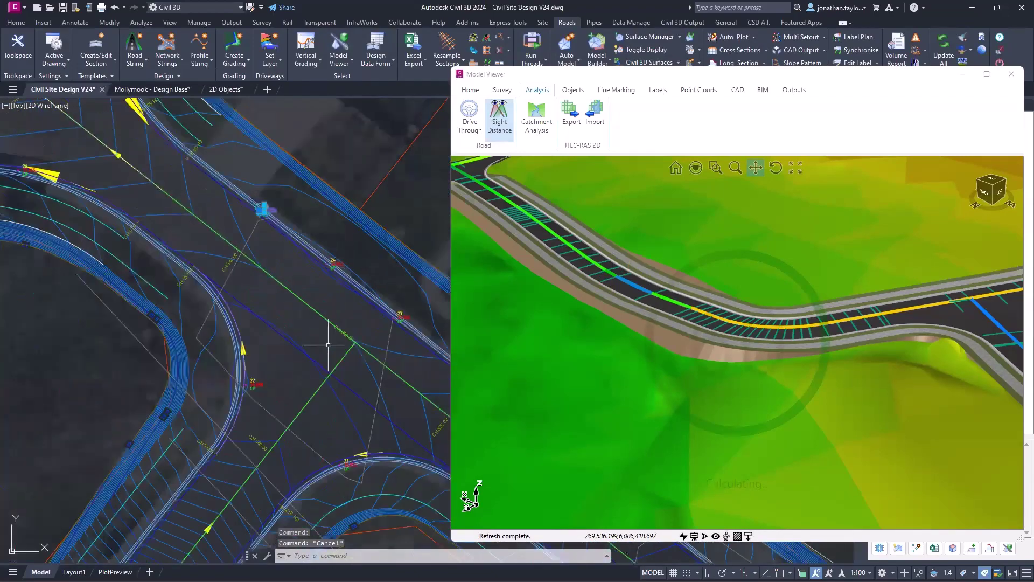
pyautogui.click(245, 382)
pyautogui.scroll(5, 240, 377)
pyautogui.press('Escape')
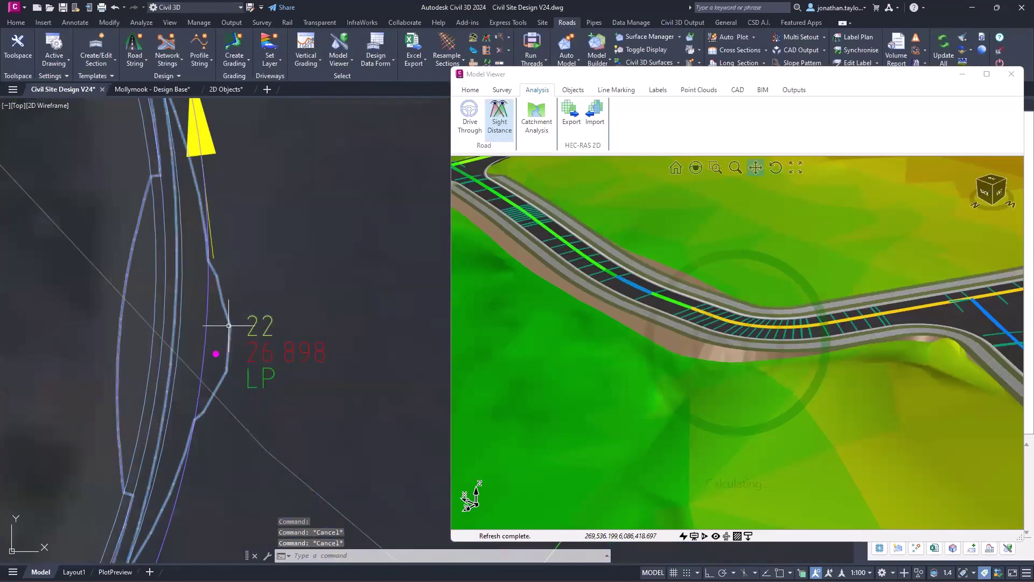
pyautogui.scroll(-5, 223, 301)
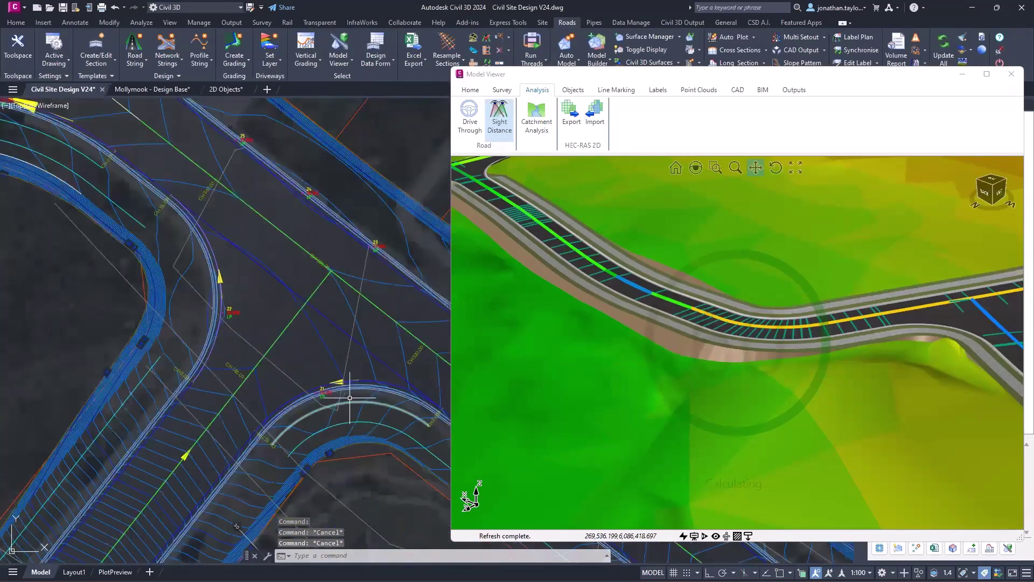
pyautogui.scroll(4, 323, 388)
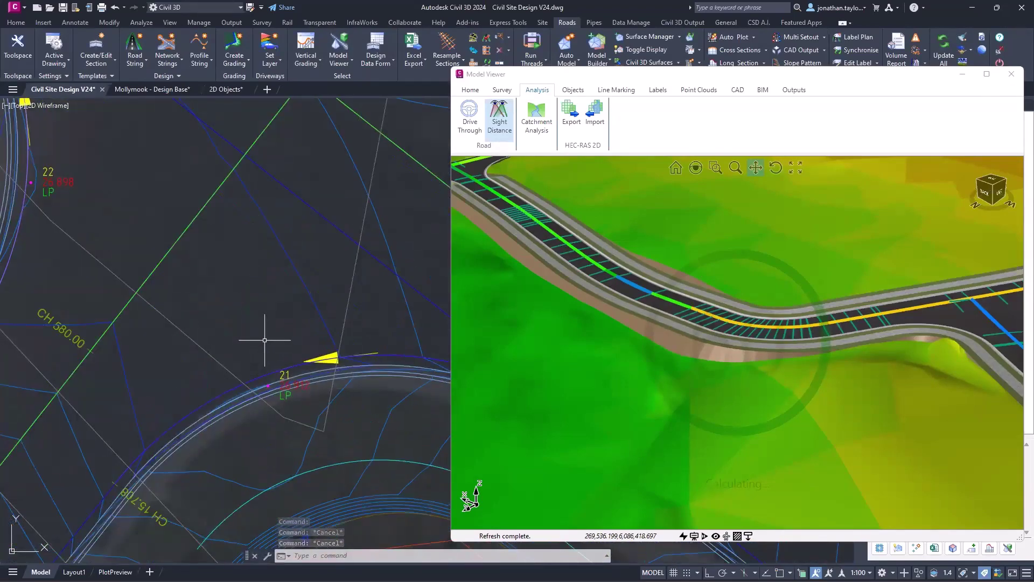
pyautogui.scroll(-3, 273, 338)
# Delete Cogo point 23 on the through-road kerb opposite the intersection.
pyautogui.click(304, 258)
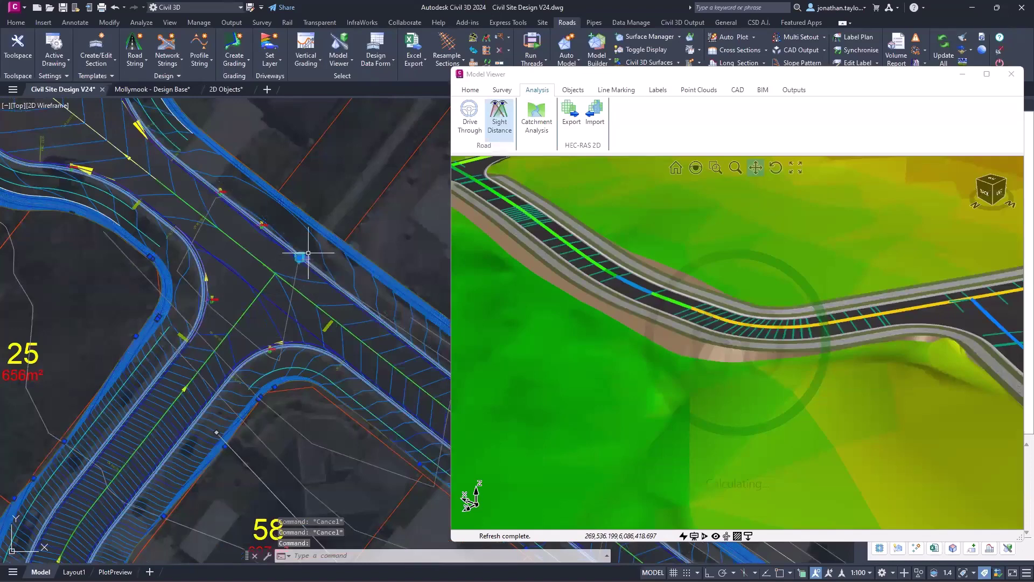
pyautogui.press('Delete')
pyautogui.scroll(4, 247, 220)
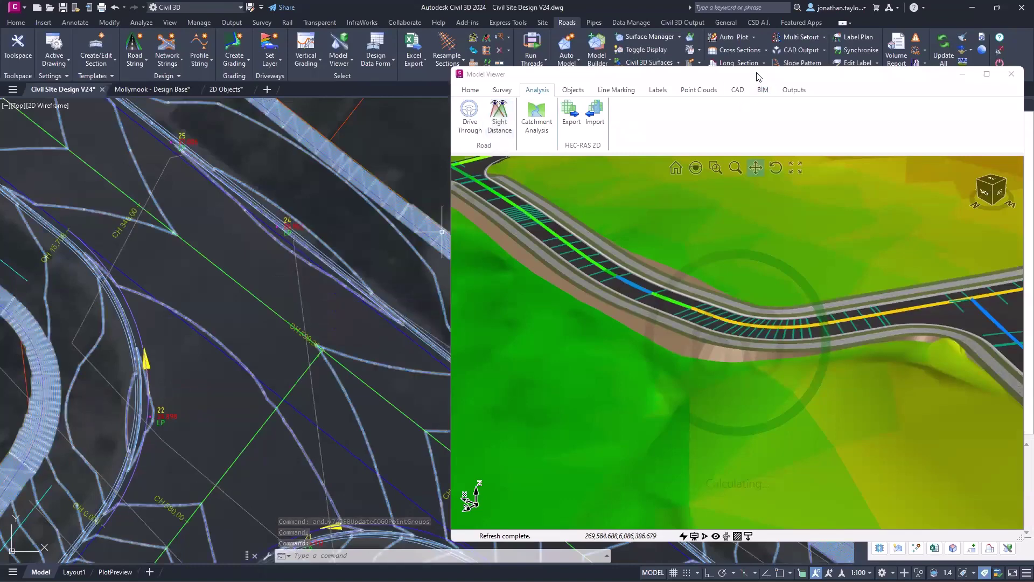
# Expand the Point Group surfaces to find Survey Surface, and close the Model Viewer.
pyautogui.moveTo(754, 74); pyautogui.dragTo(432, 60)
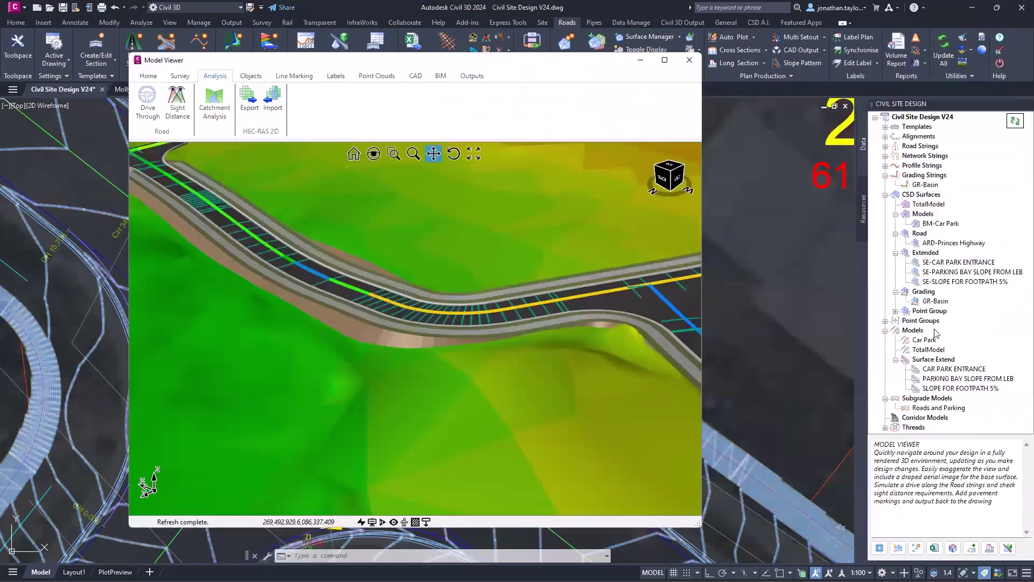
pyautogui.click(895, 311)
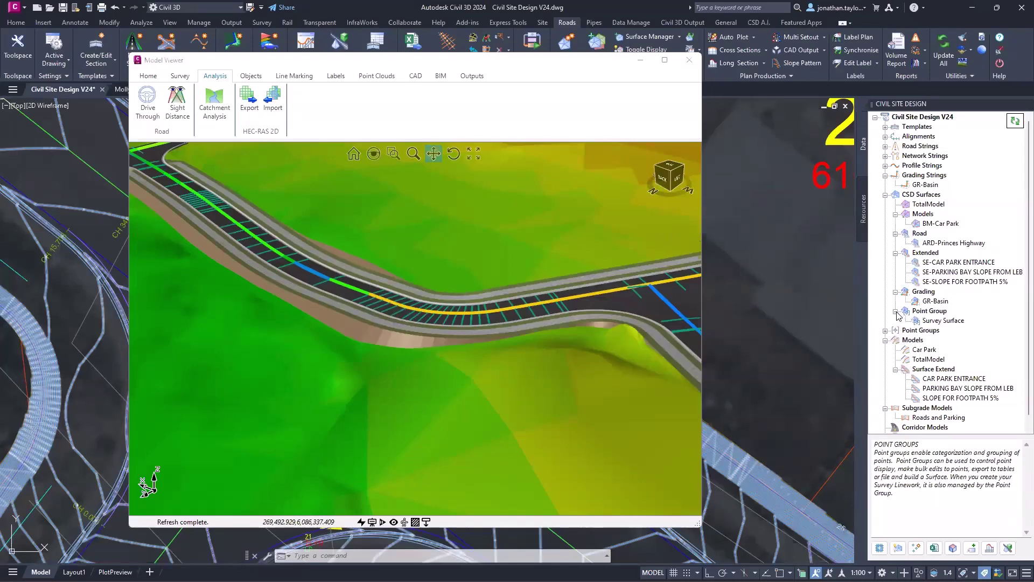
pyautogui.click(928, 199)
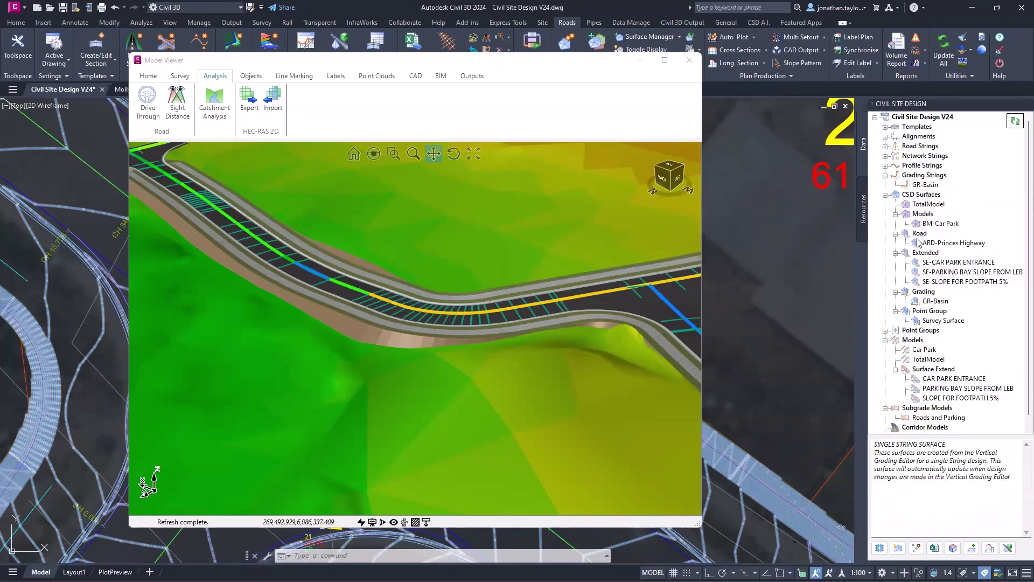
pyautogui.click(938, 322)
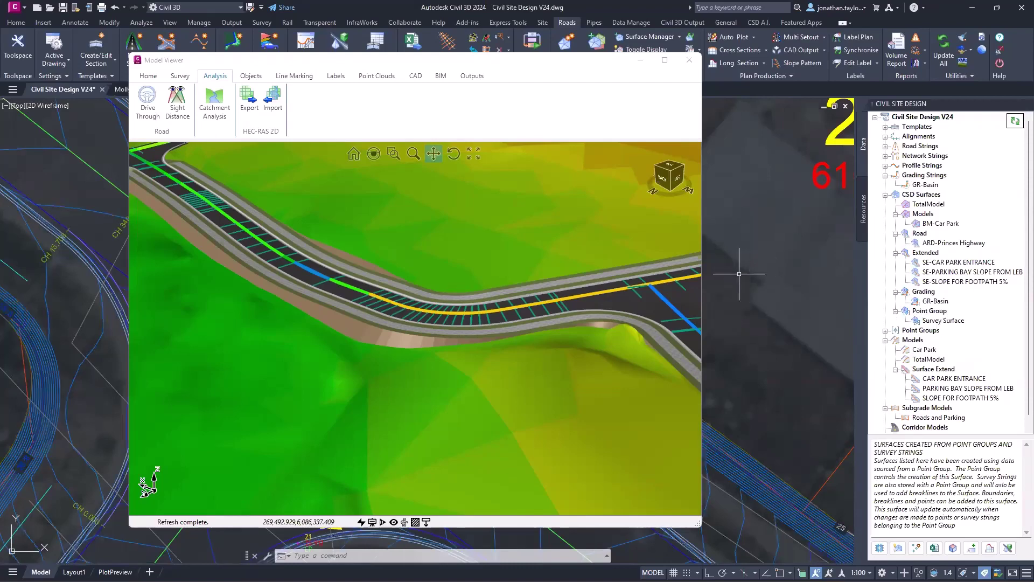
pyautogui.click(688, 72)
pyautogui.click(694, 60)
# Turn off the contours of Survey Surface and check the low-point markers along the entrance road.
pyautogui.scroll(-4, 507, 248)
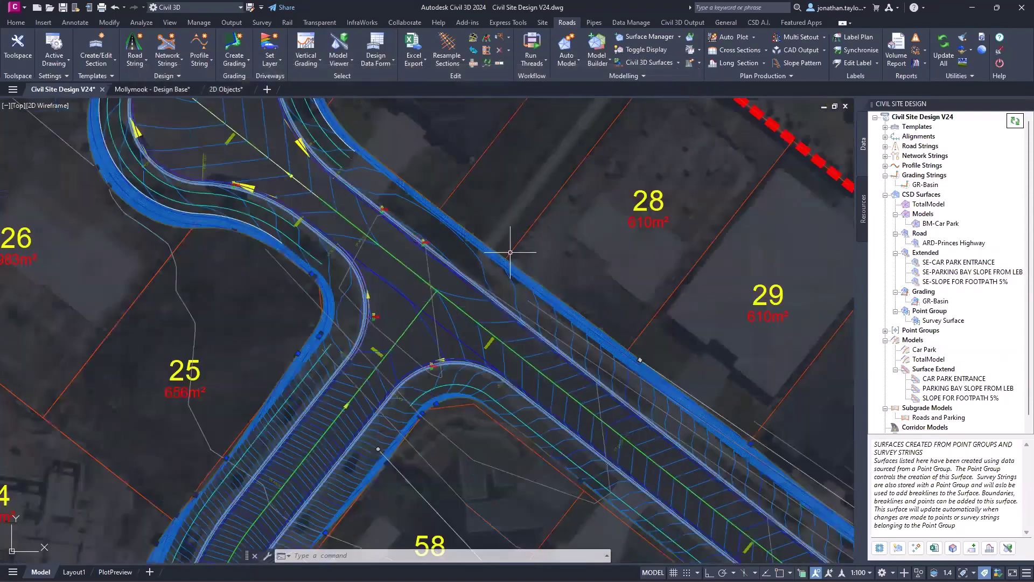
pyautogui.scroll(-3, 563, 249)
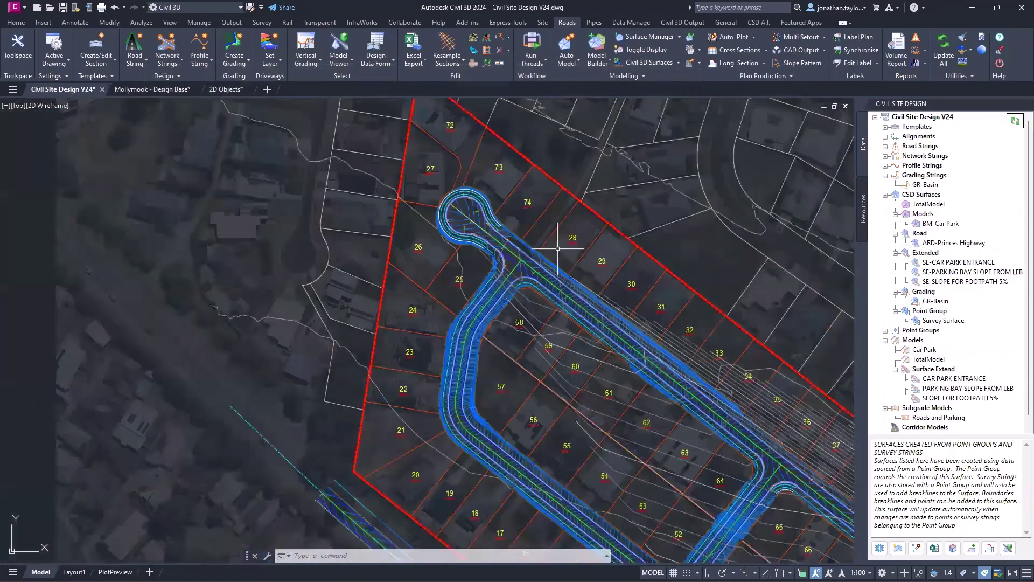
pyautogui.moveTo(700, 404)
pyautogui.mouseDown(button='middle')
pyautogui.moveTo(609, 305)
pyautogui.moveTo(273, 128)
pyautogui.mouseUp(button='middle')
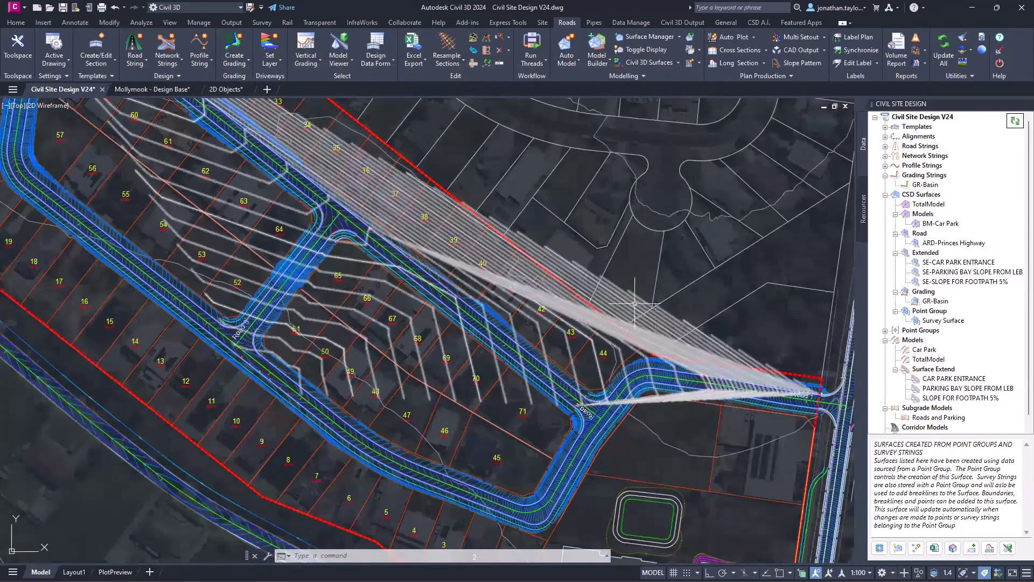
pyautogui.rightClick(932, 321)
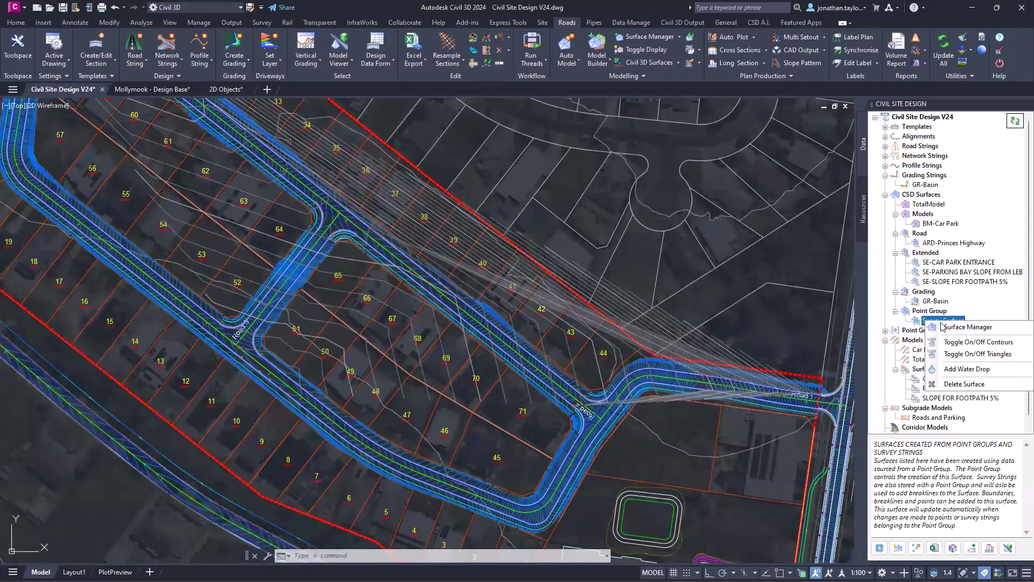
pyautogui.click(962, 343)
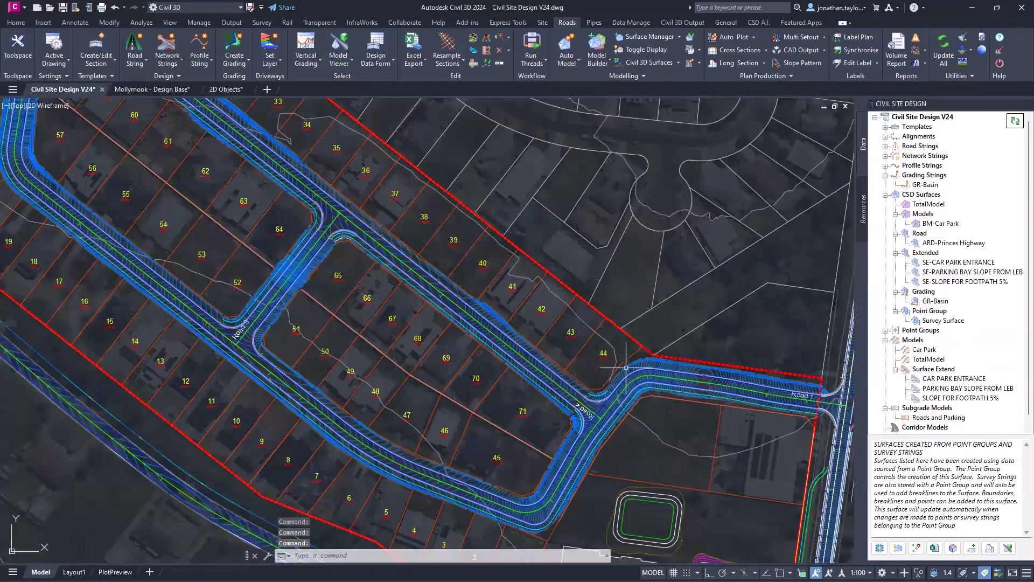
pyautogui.scroll(6, 708, 384)
pyautogui.scroll(-10, 708, 384)
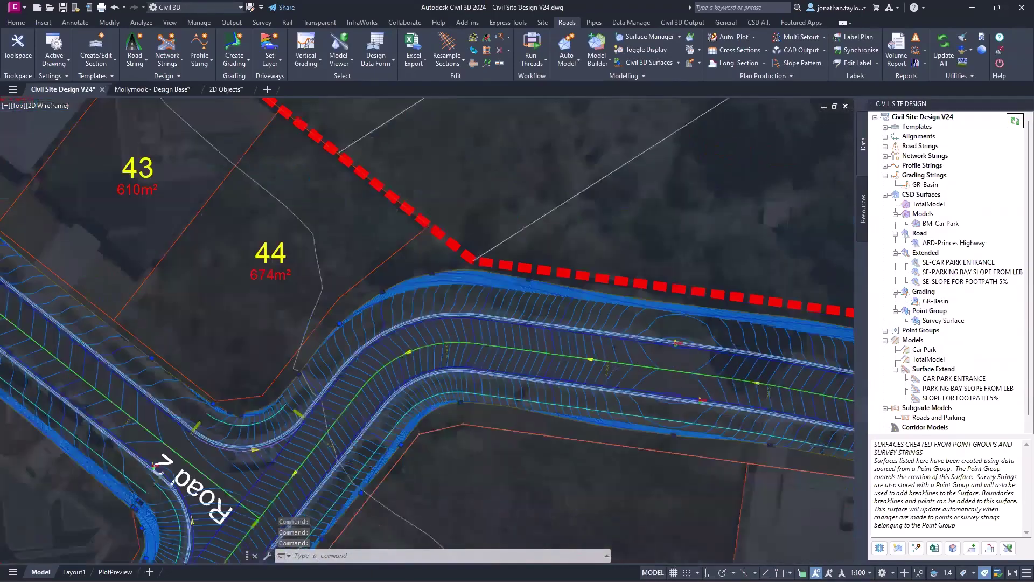
pyautogui.scroll(2, 596, 302)
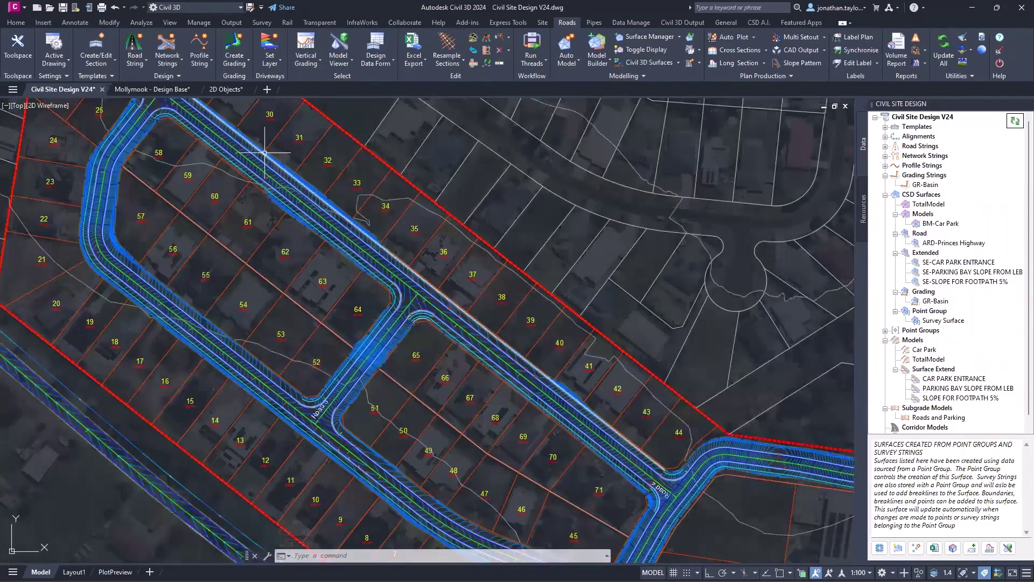
# Switch to the 2D Objects drawing and examine its linework, elevation text and point markers around lots 1 to 4.
pyautogui.click(226, 89)
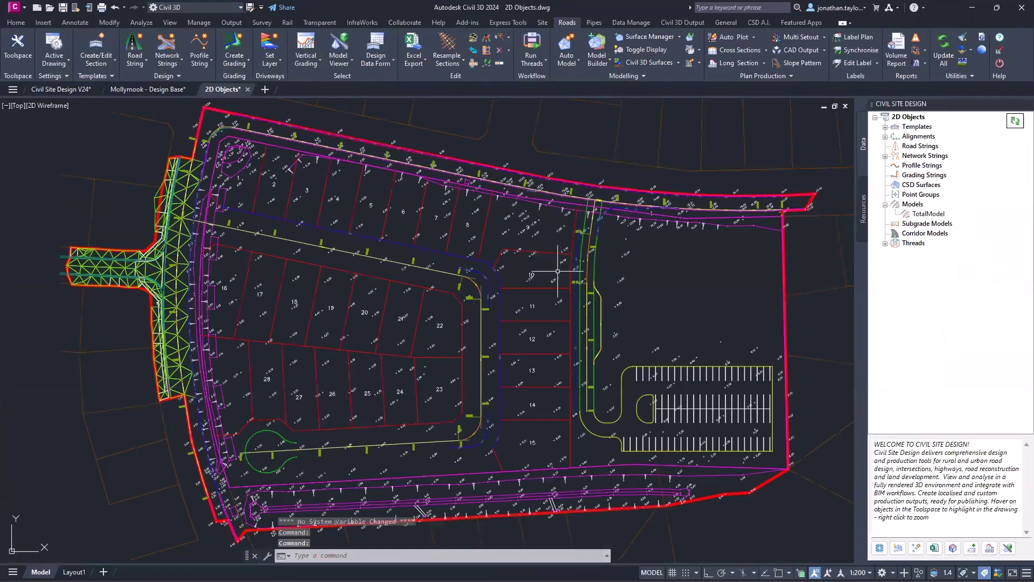
pyautogui.moveTo(558, 272)
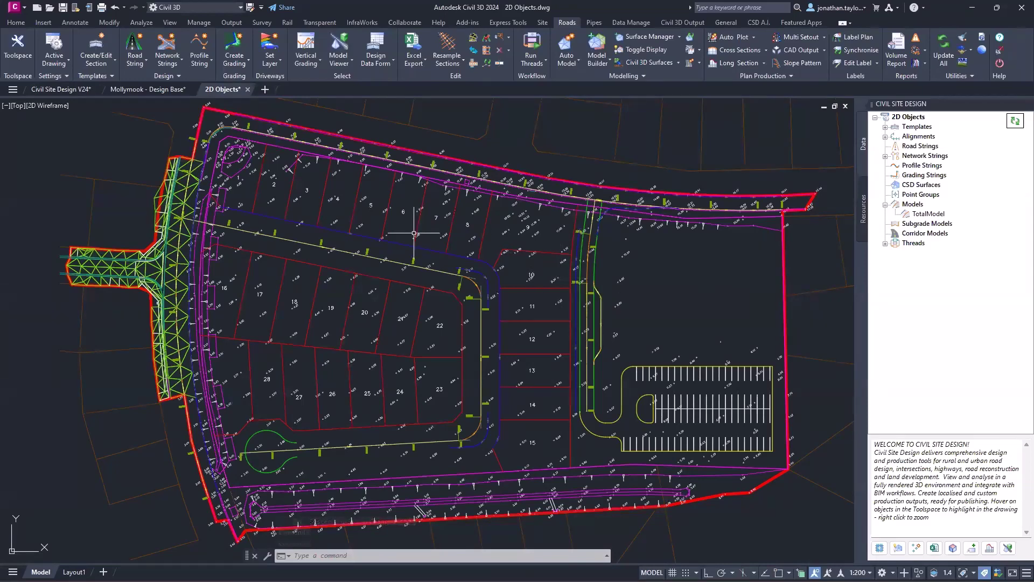
pyautogui.moveTo(414, 233)
pyautogui.scroll(5, 235, 167)
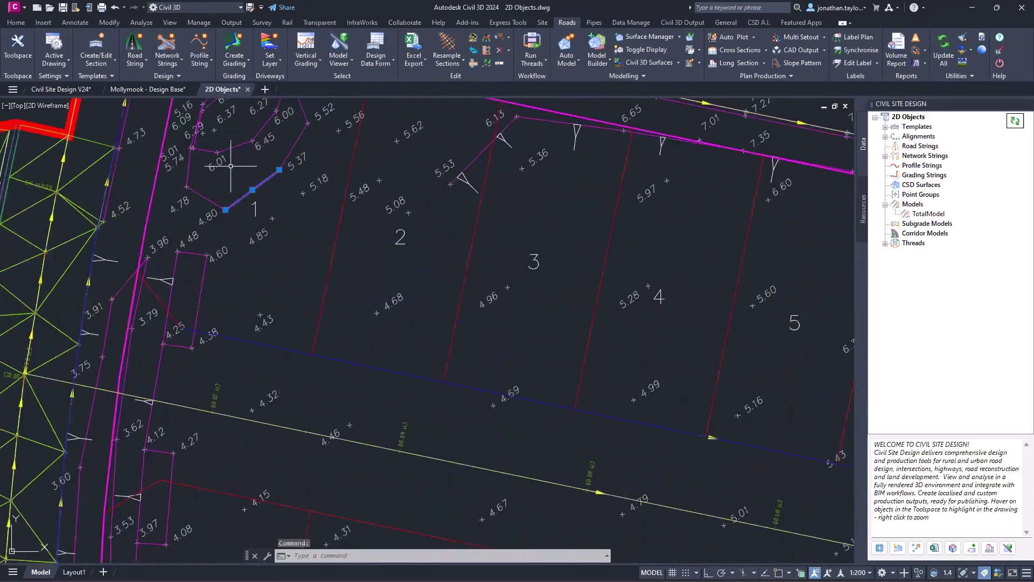
pyautogui.press('Escape')
pyautogui.press('Escape')
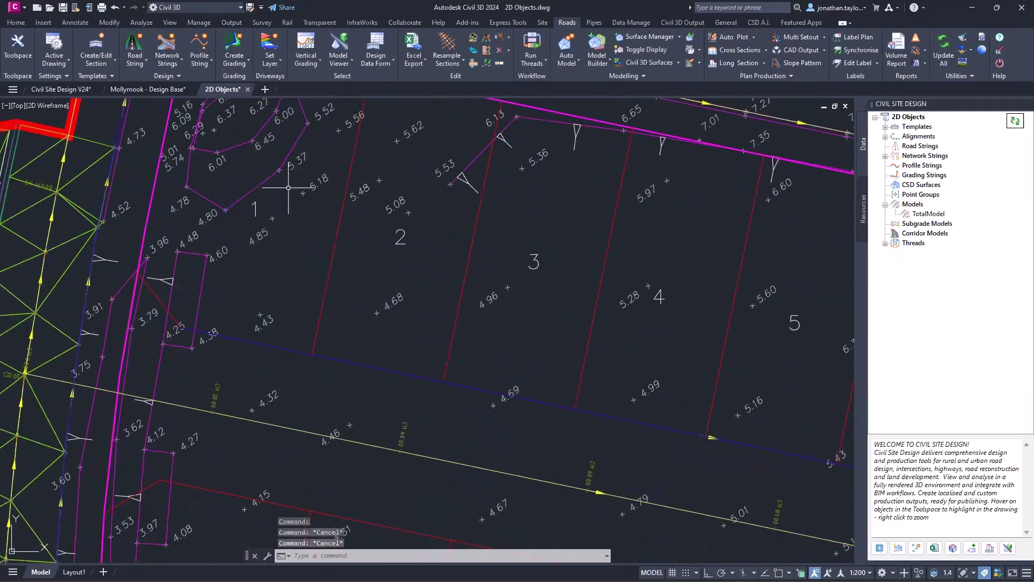
pyautogui.moveTo(285, 189); pyautogui.dragTo(378, 216, button='middle')
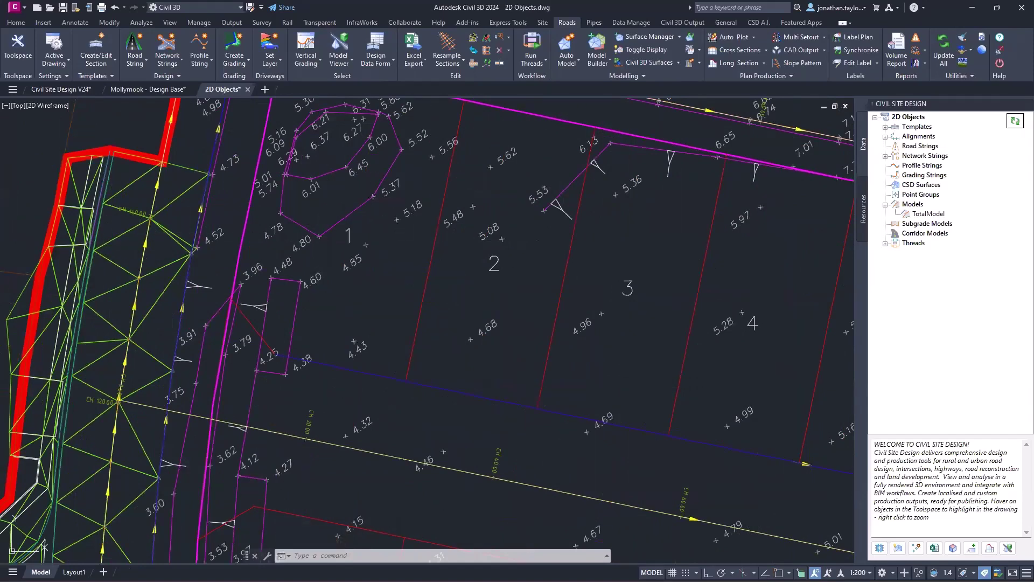
pyautogui.press('Escape')
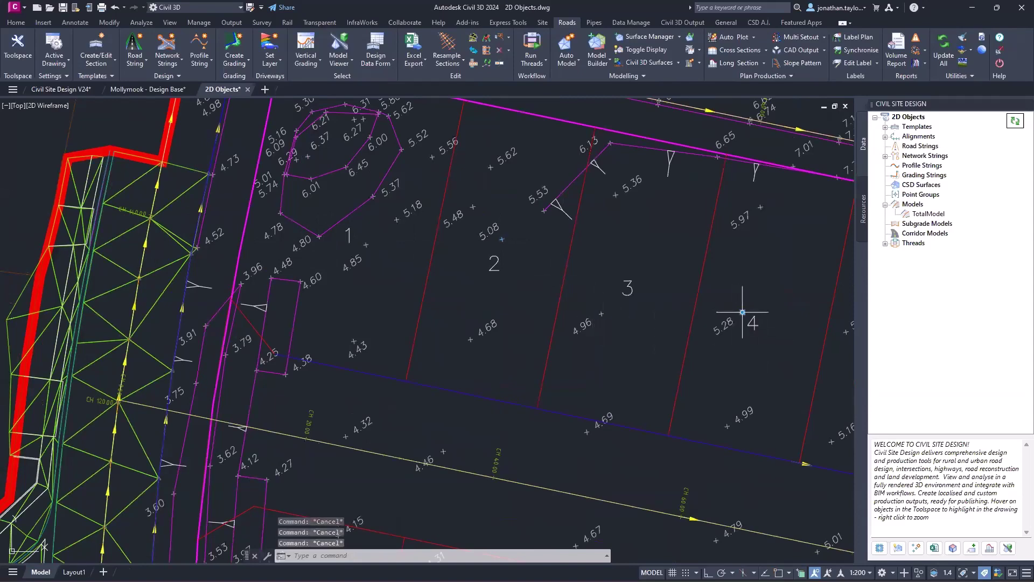
pyautogui.scroll(-6, 536, 253)
pyautogui.moveTo(621, 314); pyautogui.dragTo(378, 238, button='middle')
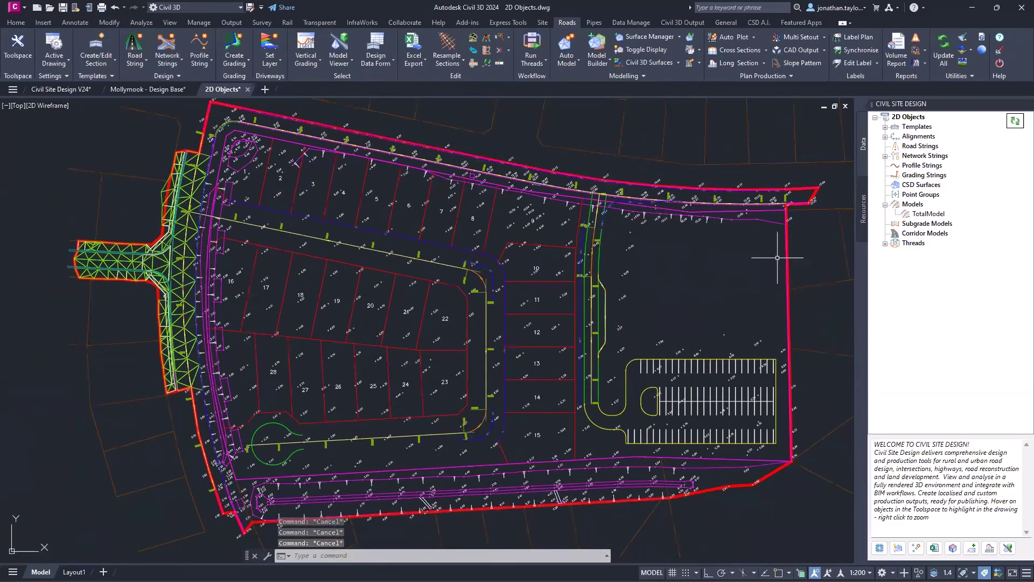
# Start Convert Objects To Cogo and set the source layer to 3D_Points by picking a point marker in lot 7.
pyautogui.click(916, 548)
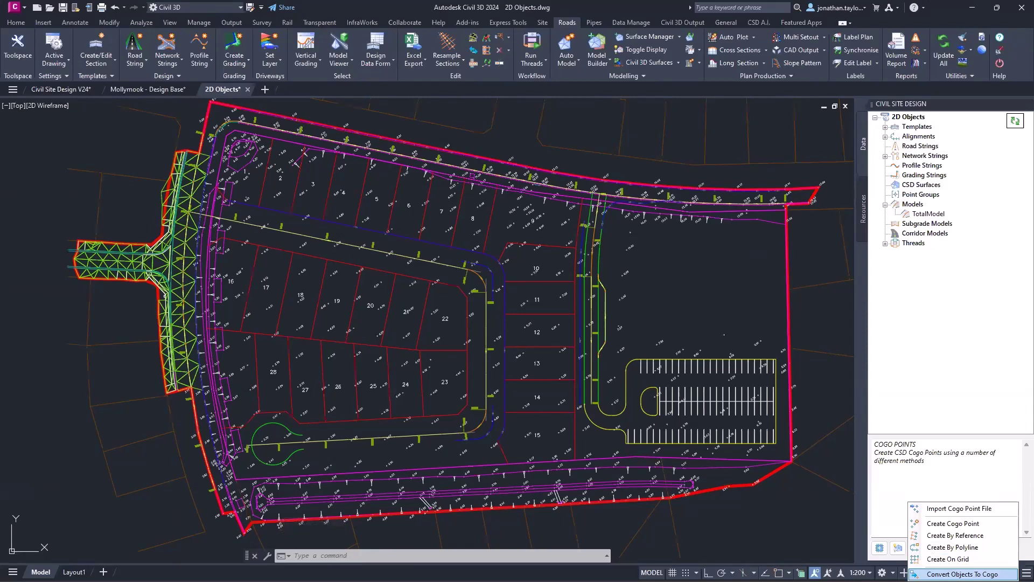
pyautogui.click(959, 574)
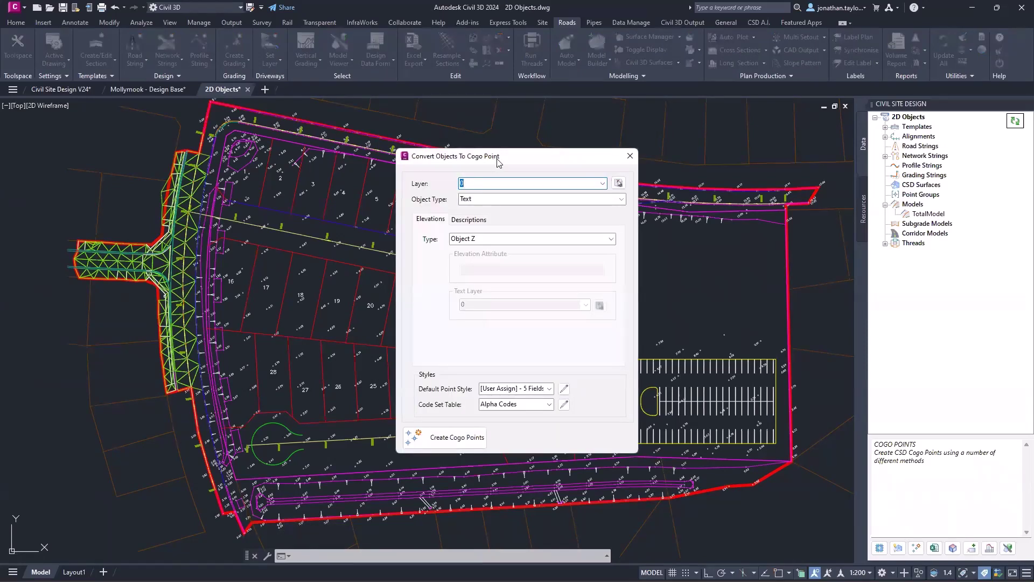
pyautogui.moveTo(497, 159); pyautogui.dragTo(677, 150)
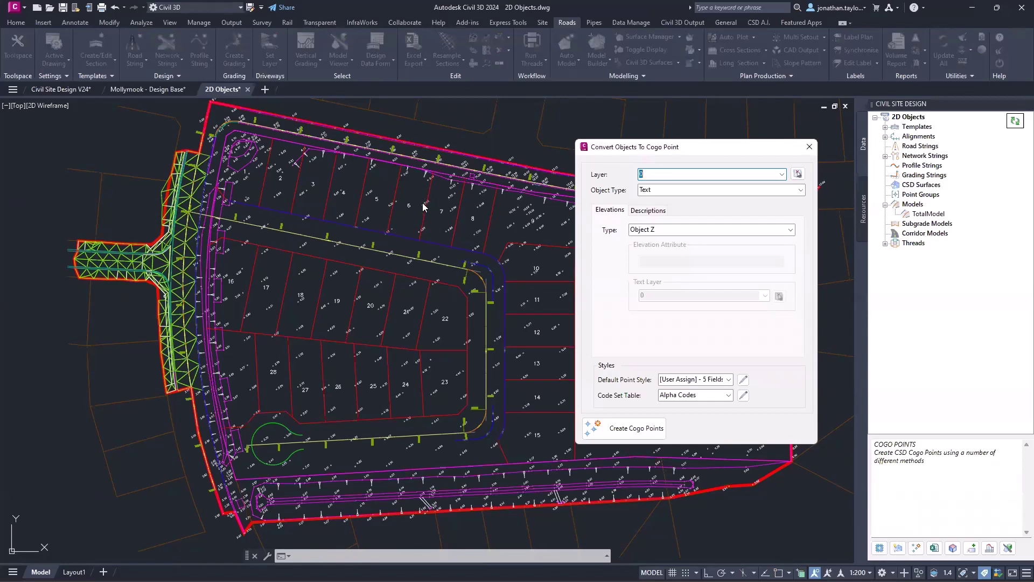
pyautogui.click(798, 174)
pyautogui.scroll(6, 452, 202)
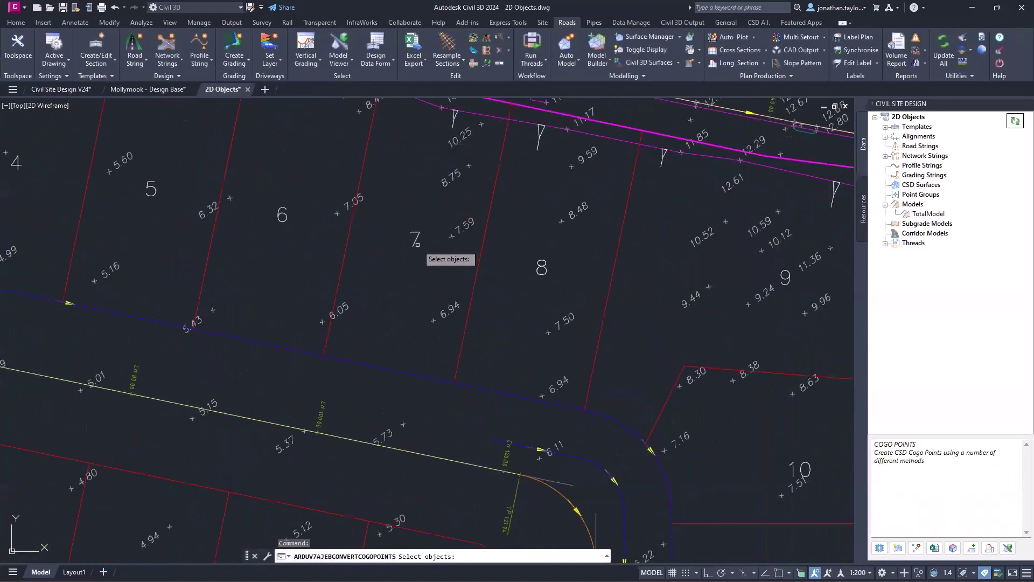
pyautogui.click(452, 236)
pyautogui.press('Return')
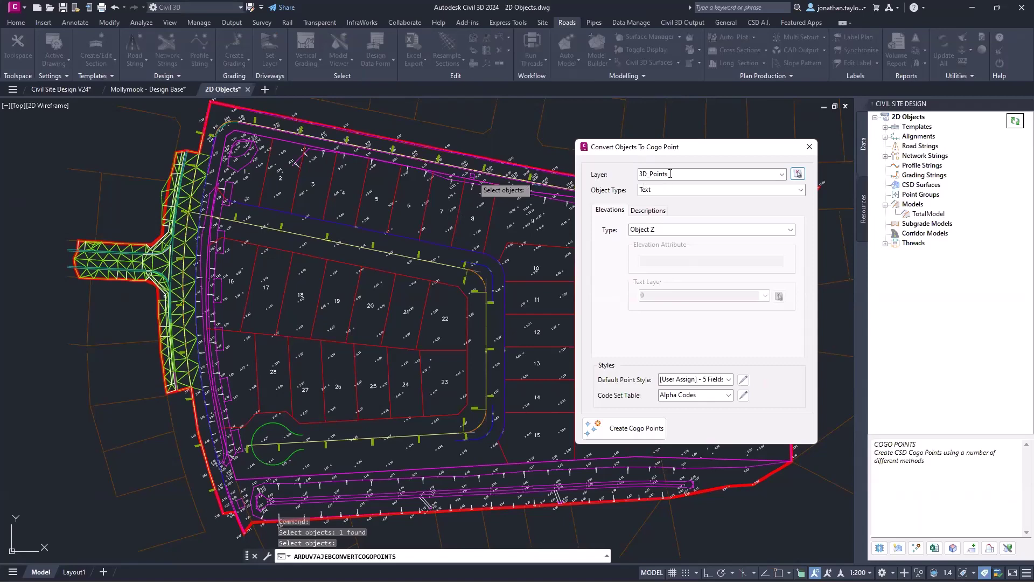
# Set the object type for the Cogo point conversion to Point.
pyautogui.click(800, 192)
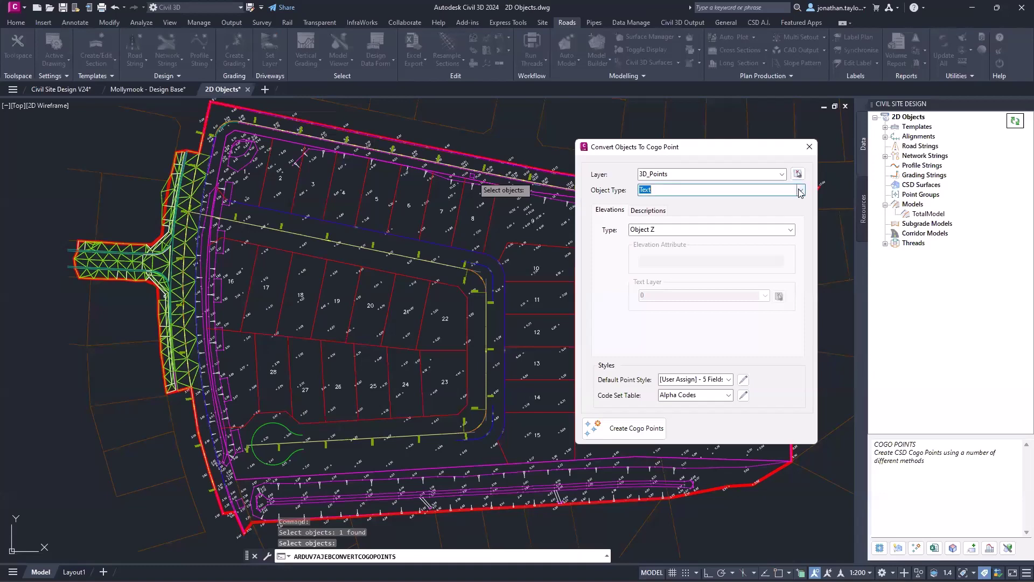
pyautogui.click(800, 192)
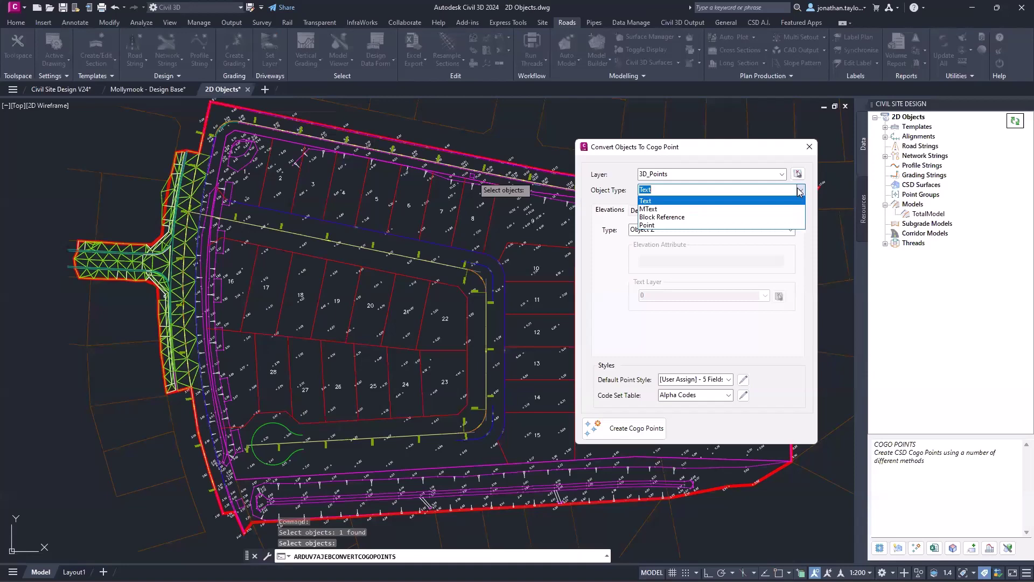
pyautogui.click(652, 225)
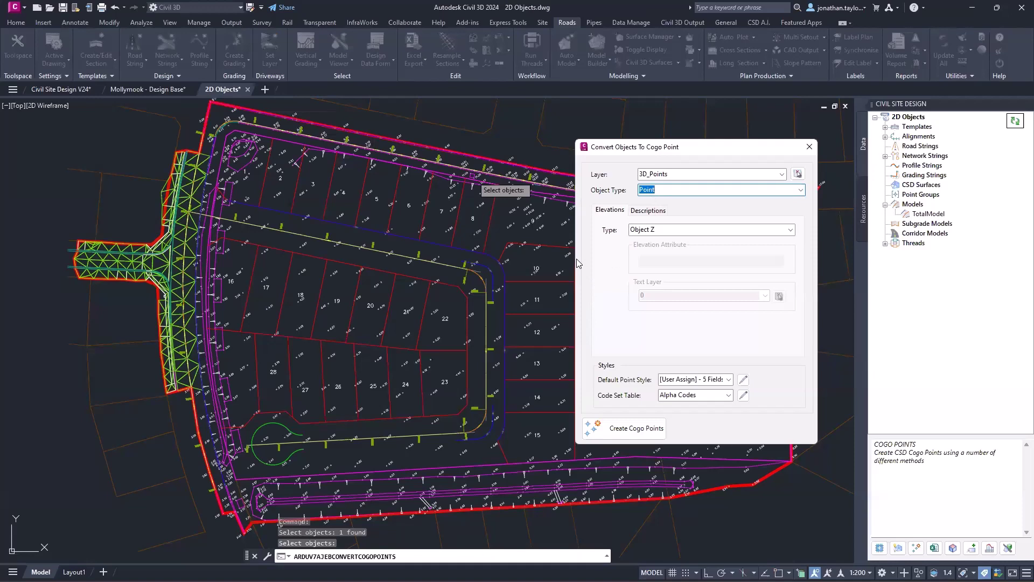
# Try Text Contents and Attribute as the elevation type for the converted points.
pyautogui.click(791, 230)
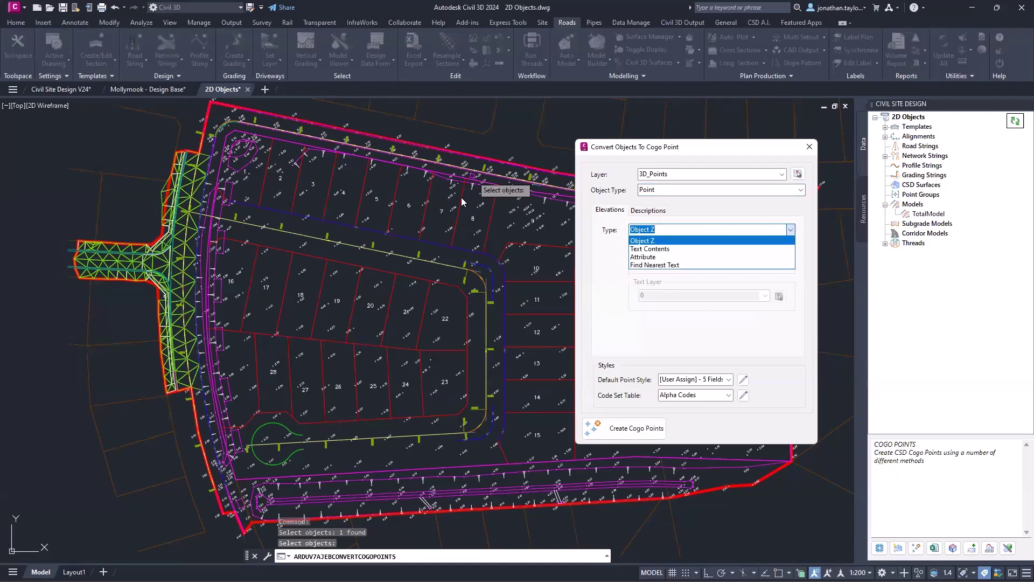
pyautogui.click(668, 250)
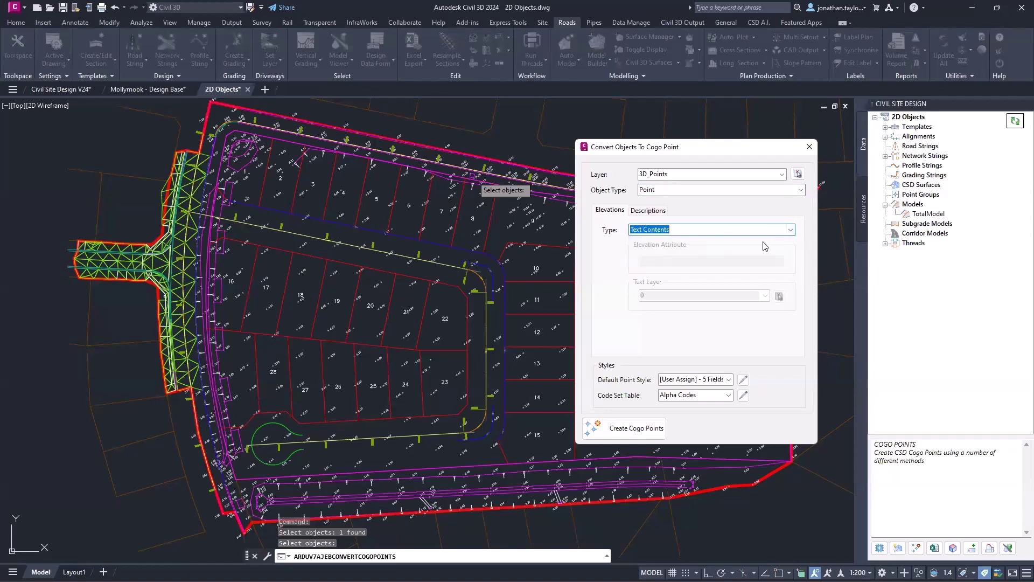
pyautogui.click(791, 230)
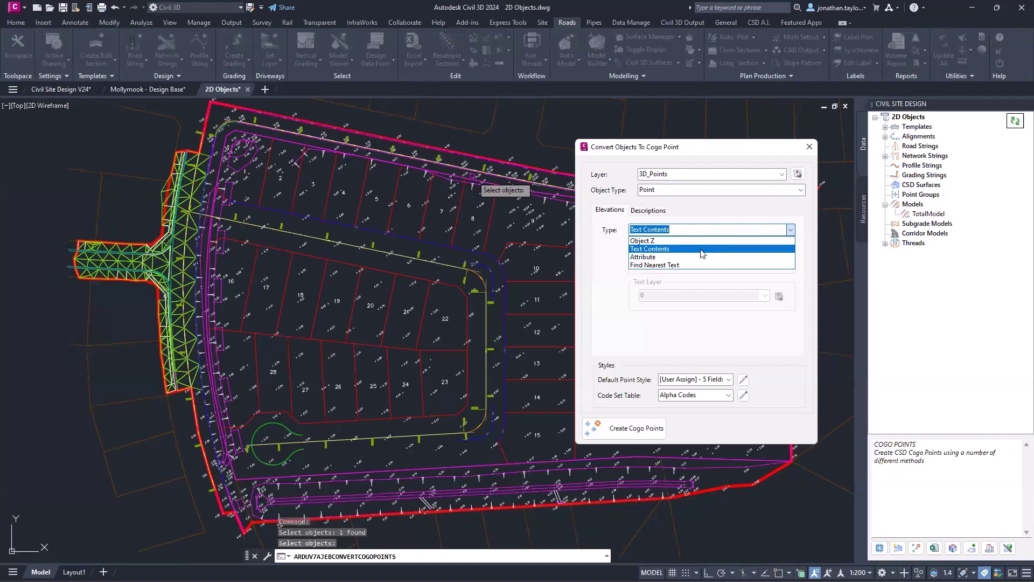
pyautogui.click(661, 256)
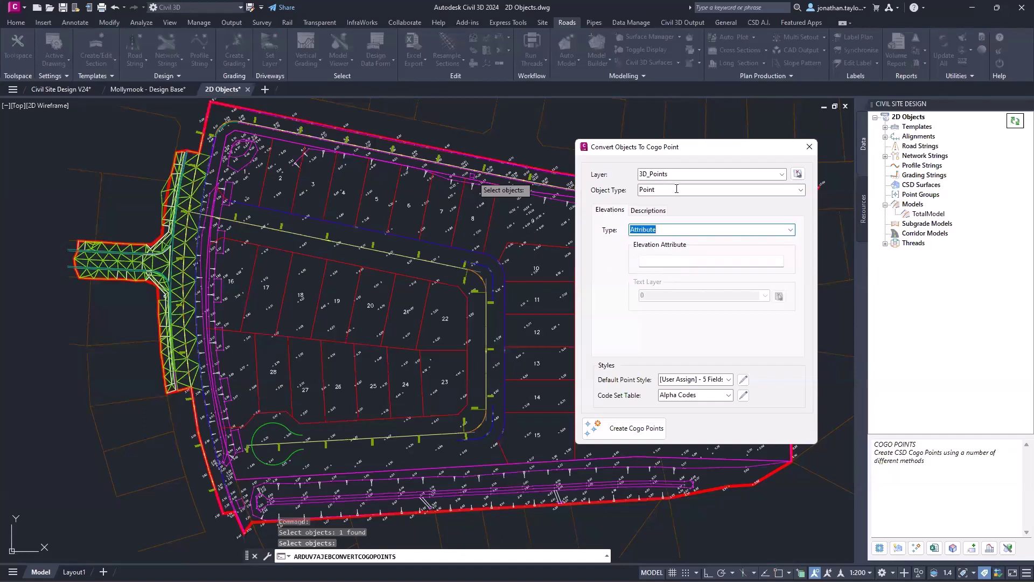
pyautogui.click(775, 192)
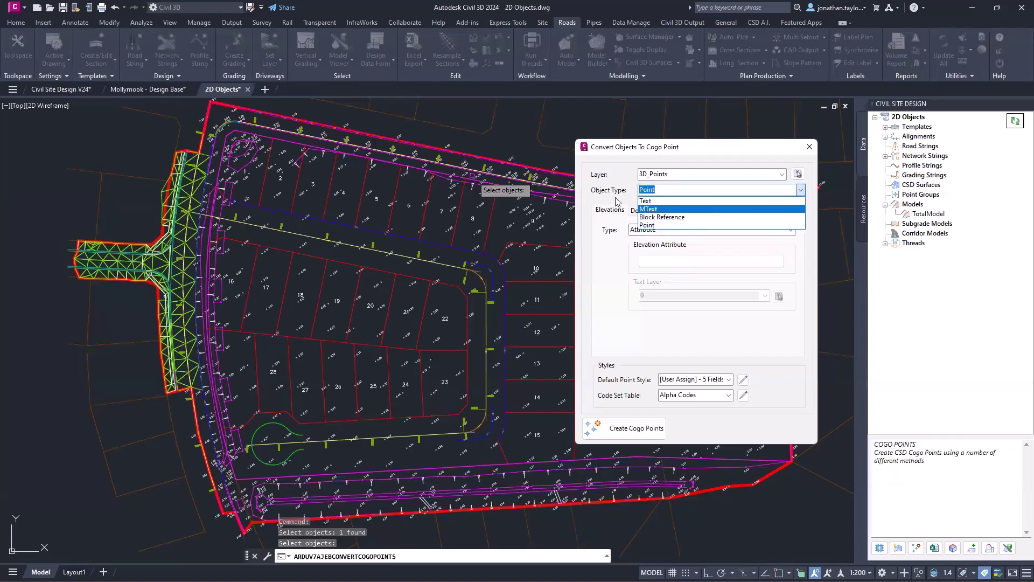
pyautogui.click(614, 181)
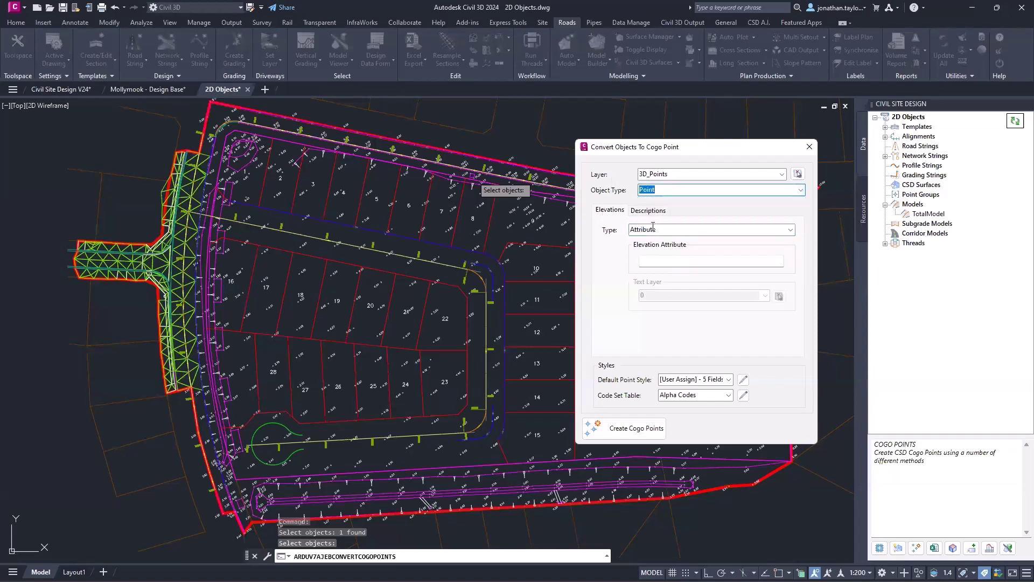
pyautogui.click(662, 260)
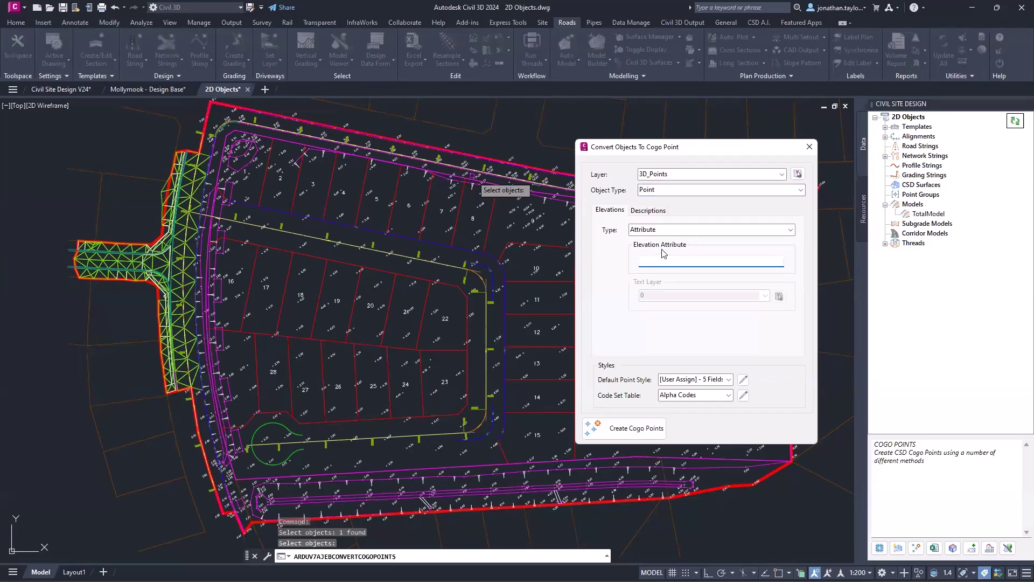
# Set the elevation type to Find Nearest Text and pick a spot-level text to use CSD SPOT LEVELS as the text layer.
pyautogui.click(790, 230)
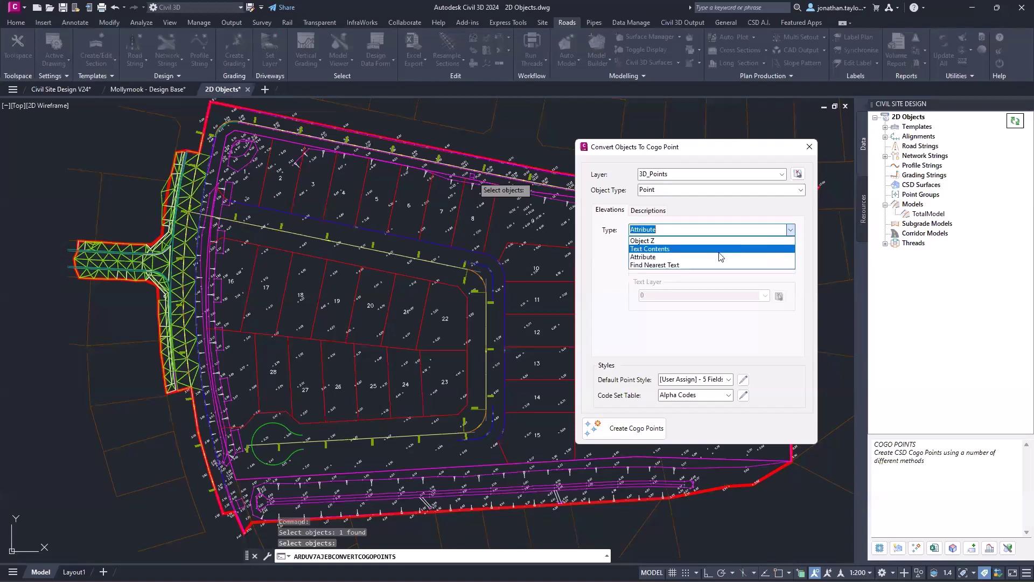
pyautogui.click(709, 265)
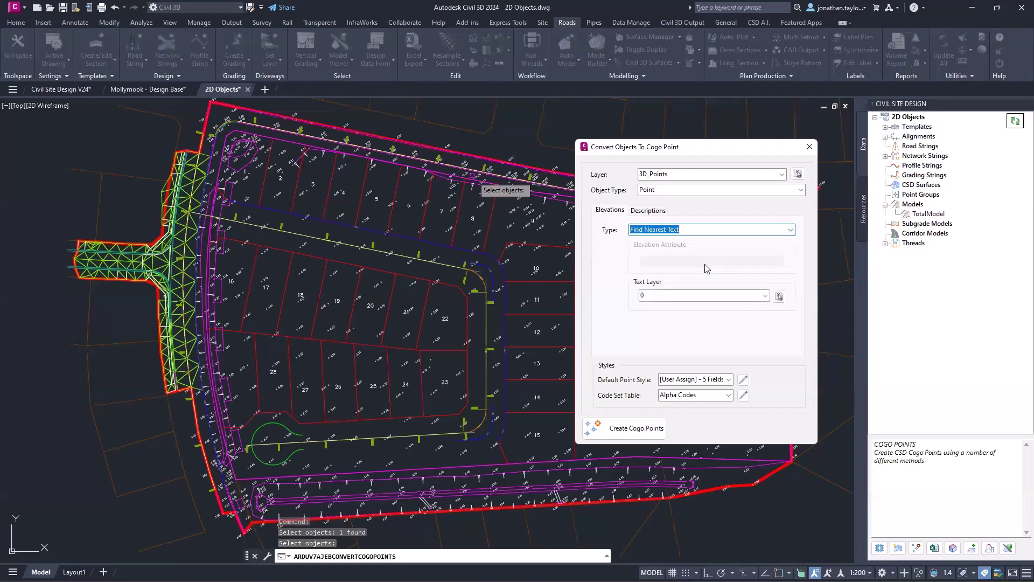
pyautogui.click(779, 296)
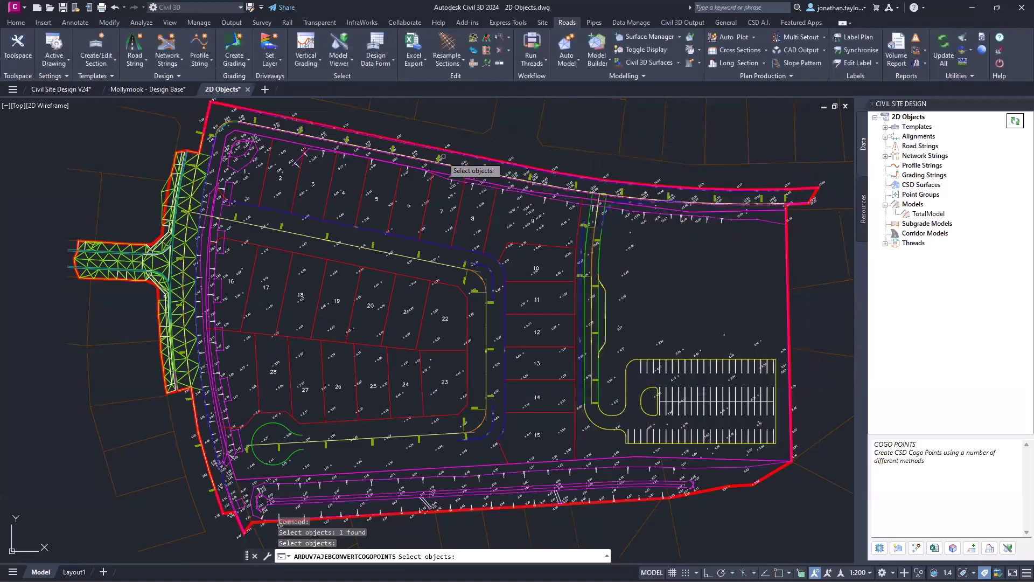
pyautogui.scroll(6, 515, 176)
pyautogui.click(515, 175)
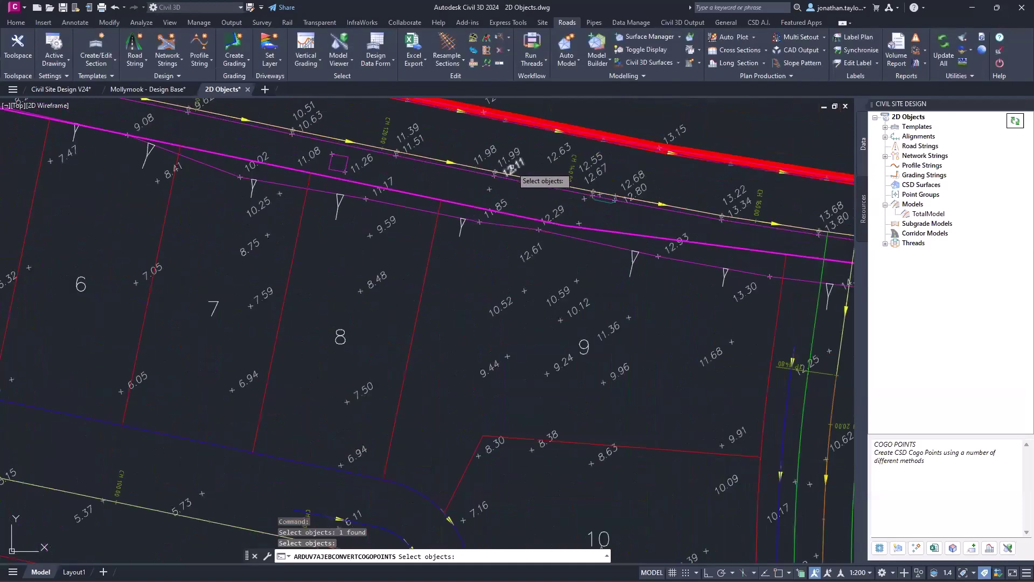
pyautogui.press('Return')
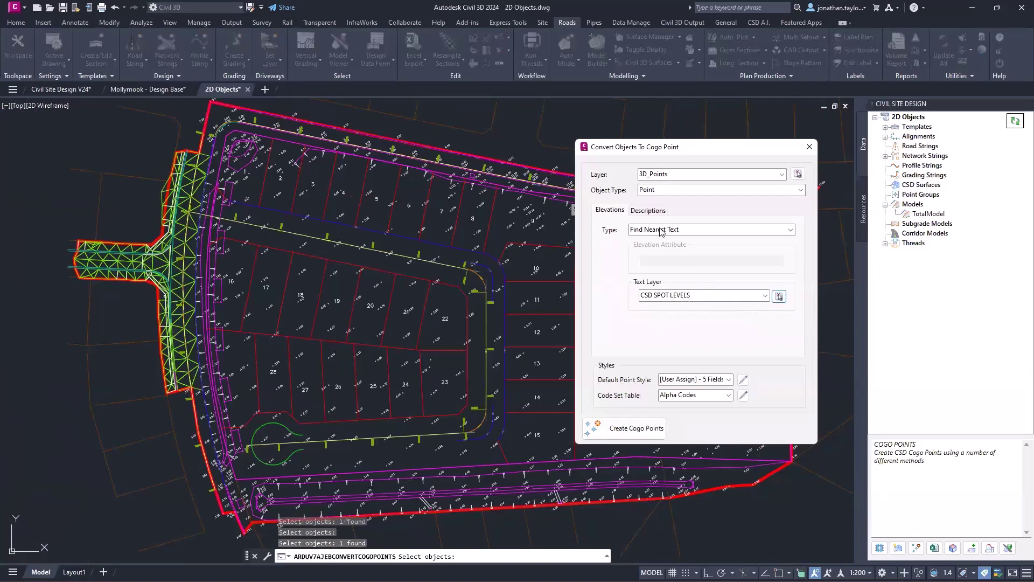
# Try Attribute as the description type and recheck the elevation settings.
pyautogui.click(647, 213)
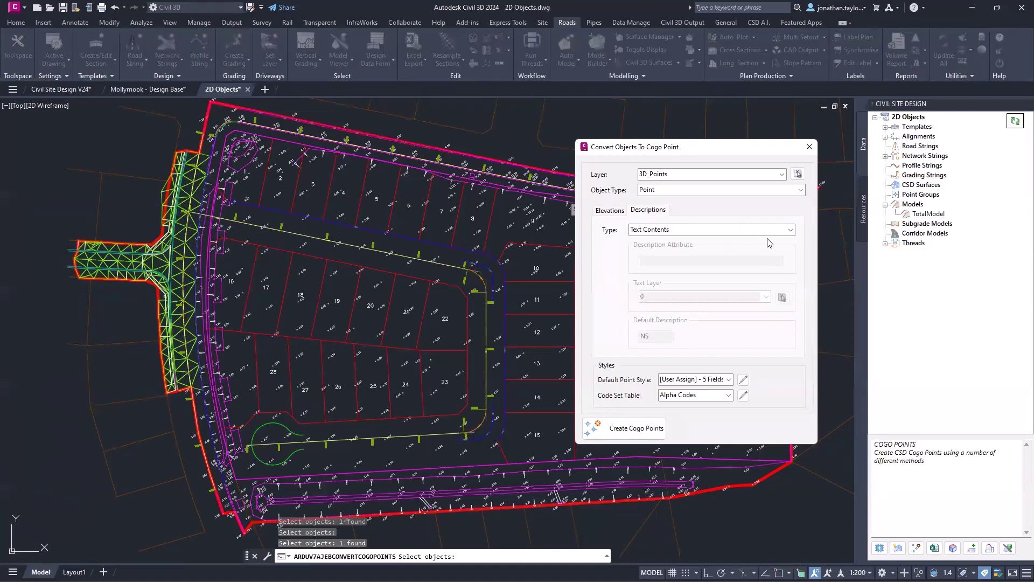
pyautogui.click(791, 230)
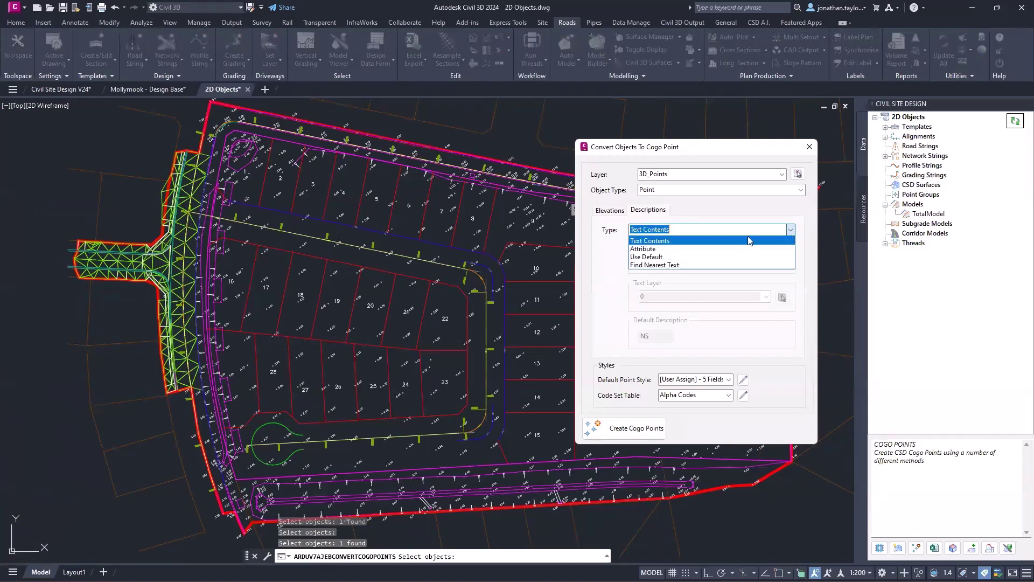
pyautogui.click(668, 249)
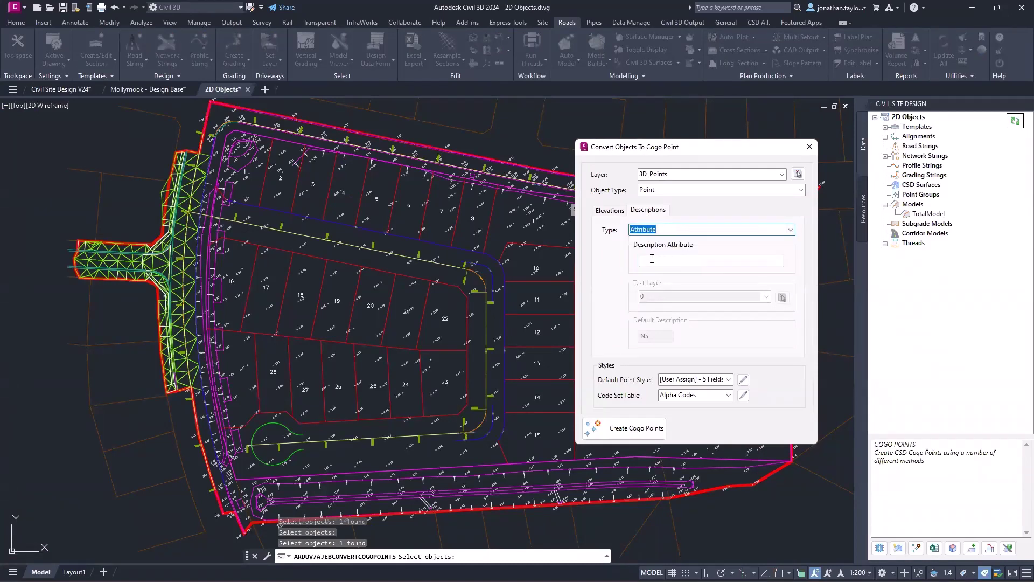
pyautogui.click(790, 230)
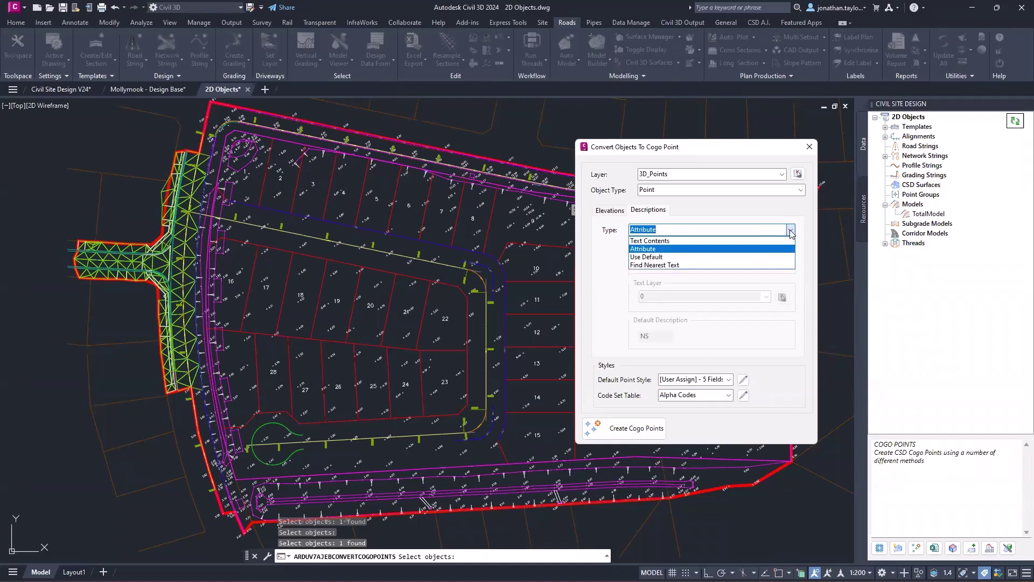
pyautogui.click(617, 214)
pyautogui.click(617, 214)
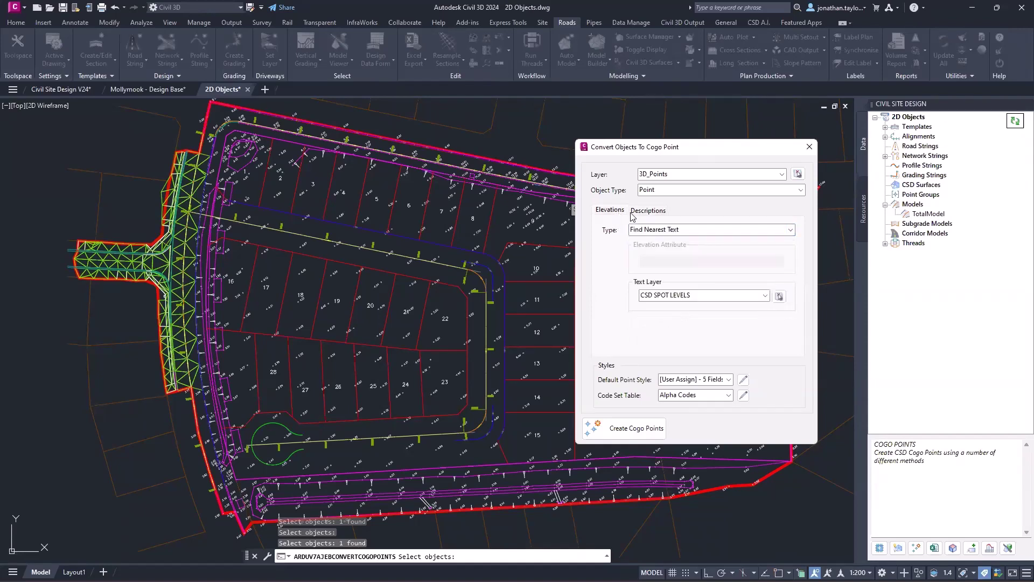
# Set the description type to Use Default with NS as the default description, trying Find Nearest Text along the way.
pyautogui.click(648, 211)
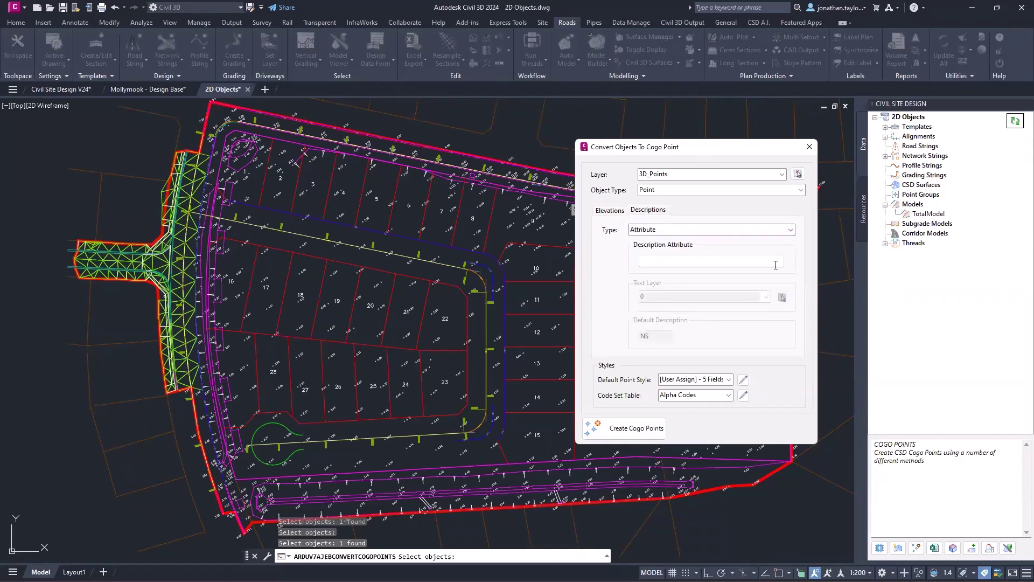
pyautogui.click(791, 230)
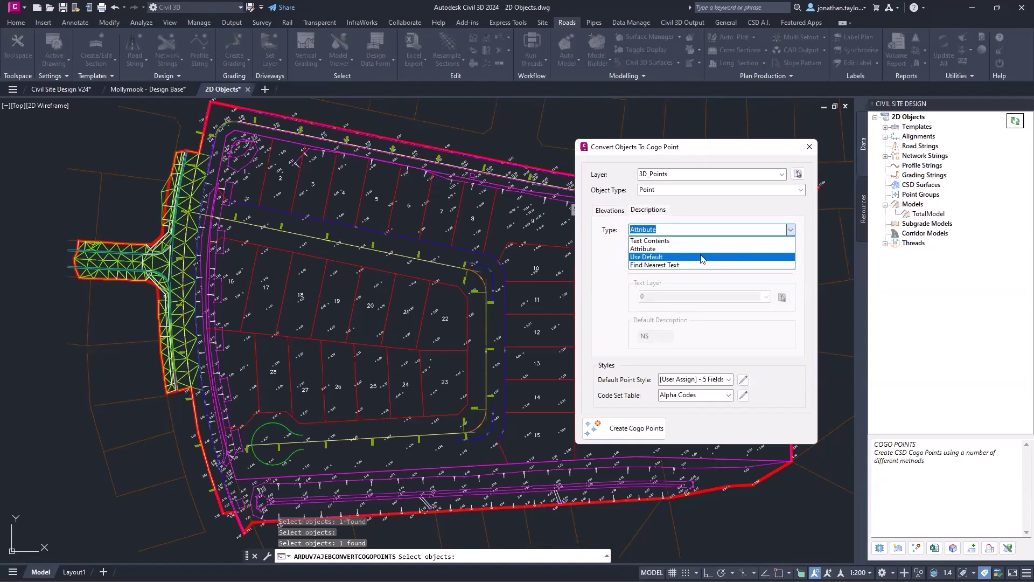
pyautogui.click(702, 258)
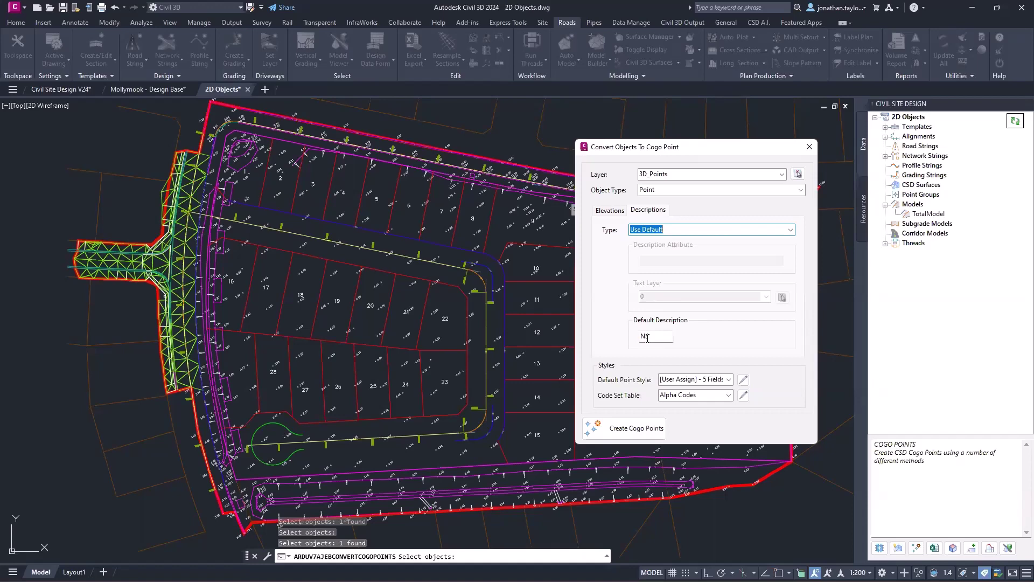
pyautogui.write('S')
pyautogui.click(790, 230)
pyautogui.click(720, 265)
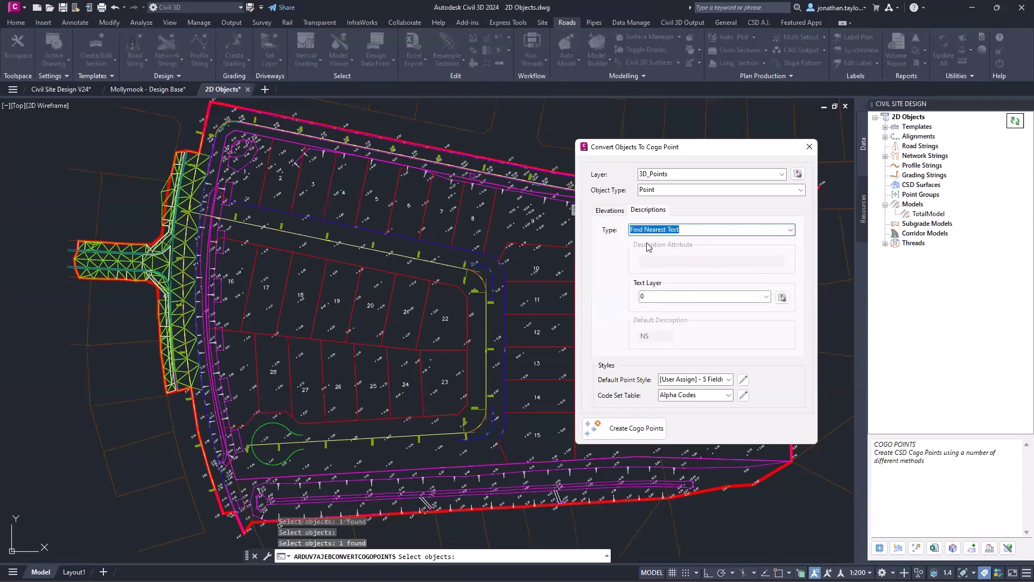
pyautogui.click(792, 232)
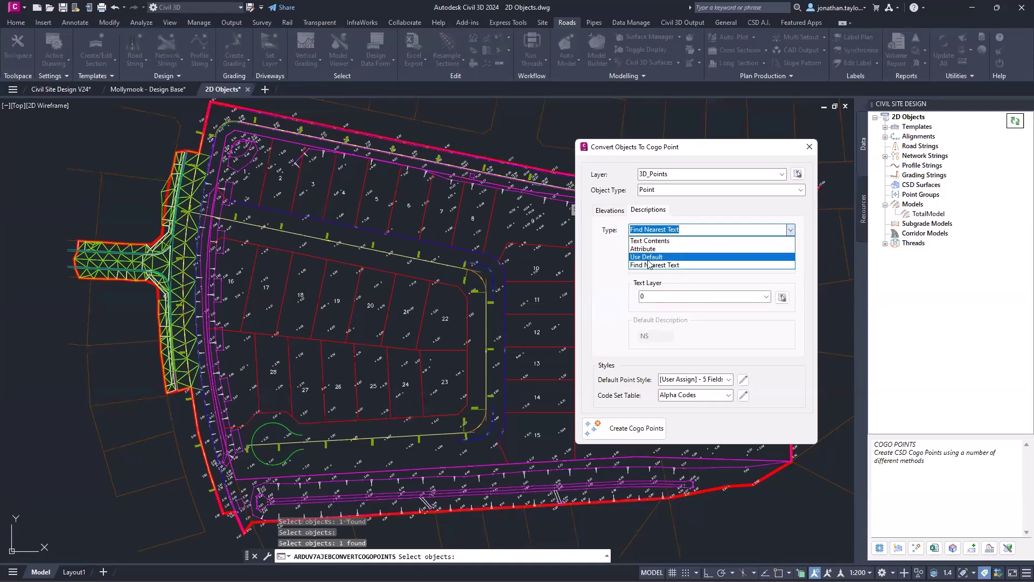
pyautogui.click(655, 238)
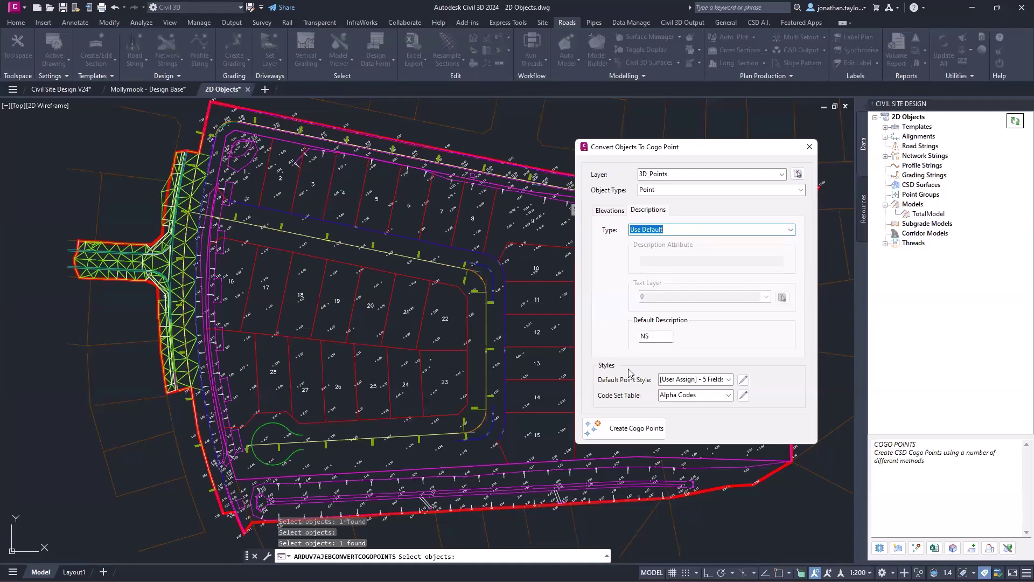
# Set the default point style to PZD and the code set table to Design Code Set.
pyautogui.click(729, 381)
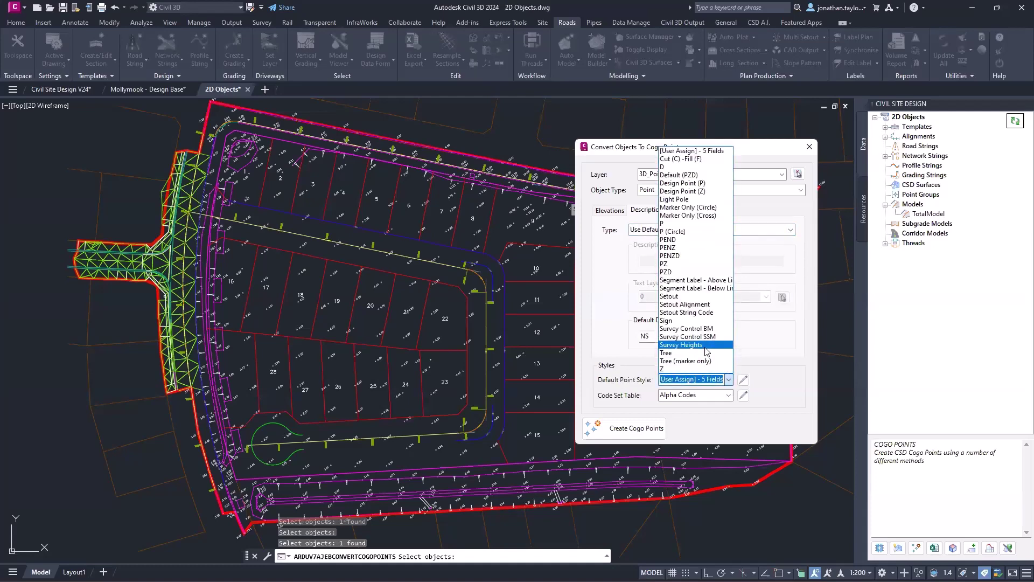
pyautogui.click(682, 273)
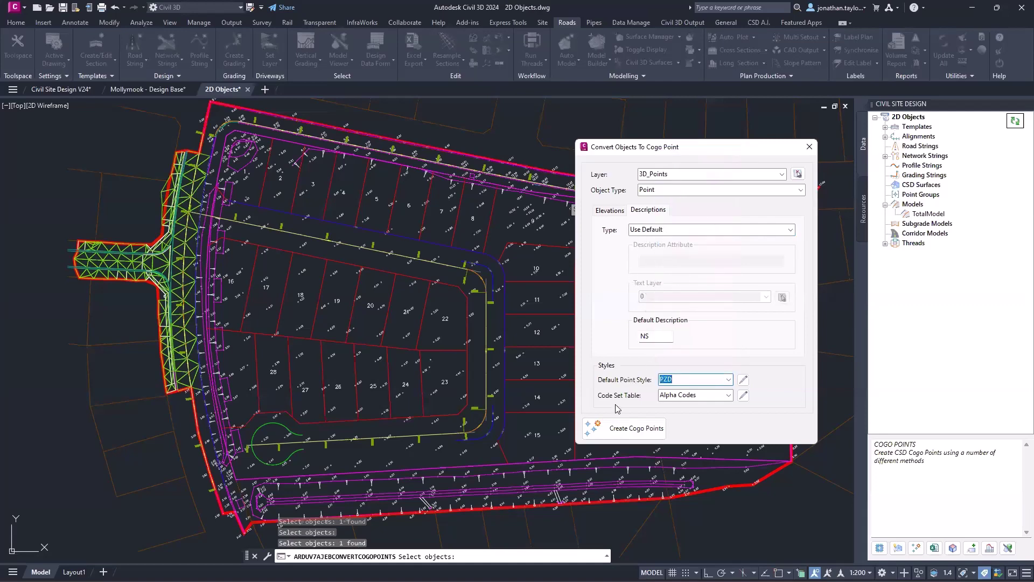
pyautogui.click(727, 397)
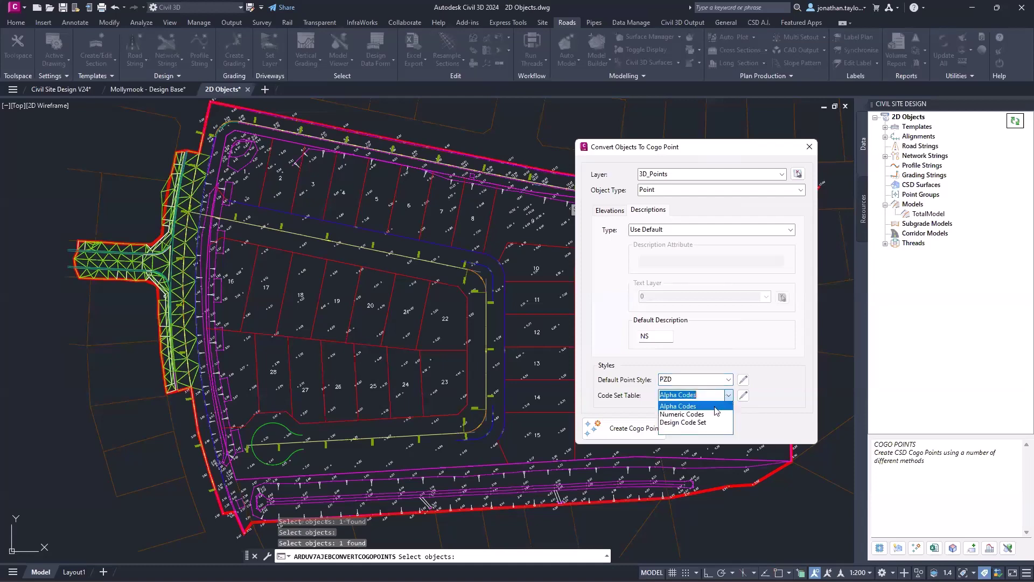
pyautogui.click(701, 424)
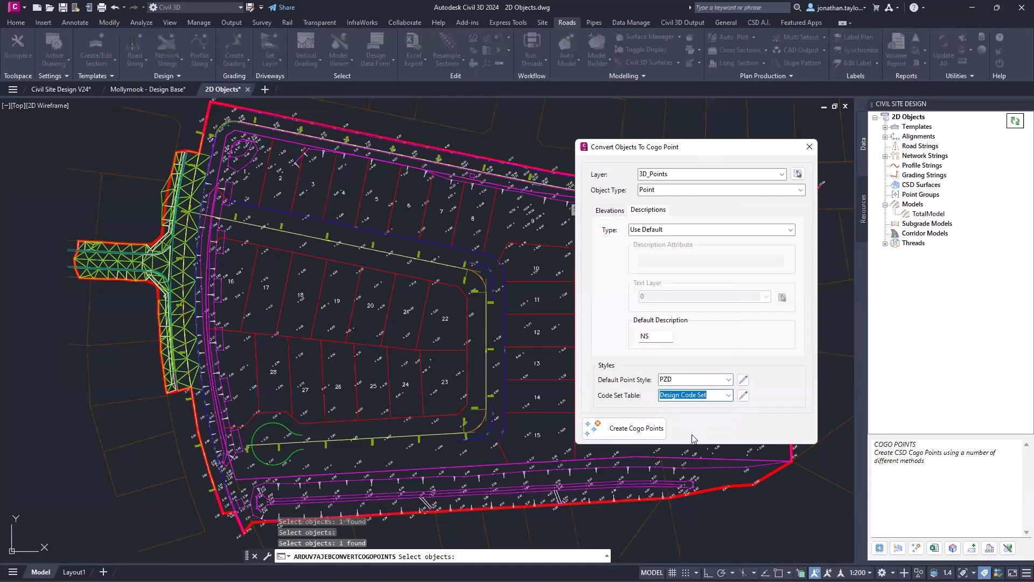
# Create the Cogo points from the 3D_Points layer objects and examine them beside the spot-level texts.
pyautogui.click(634, 427)
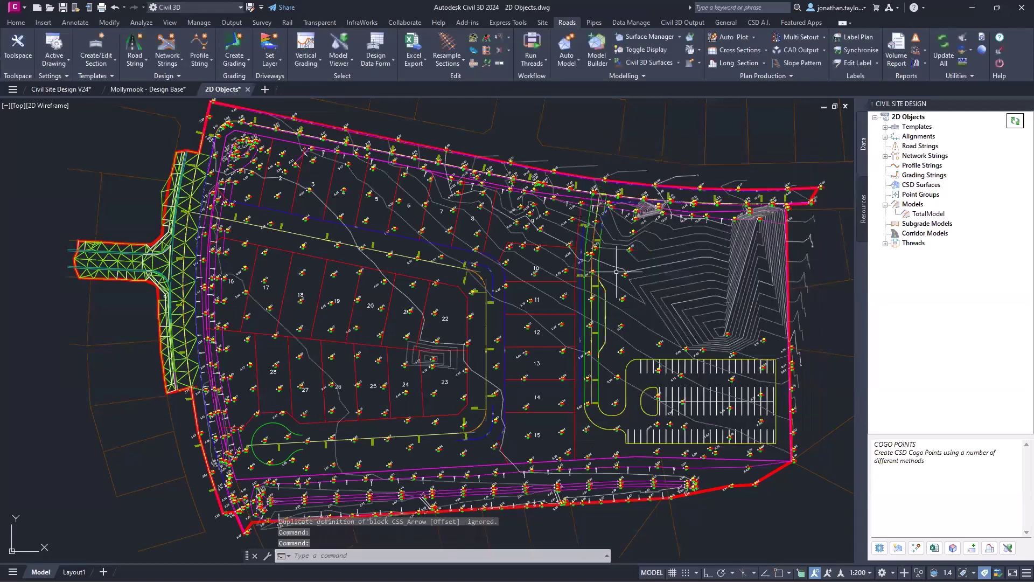
pyautogui.scroll(5, 504, 180)
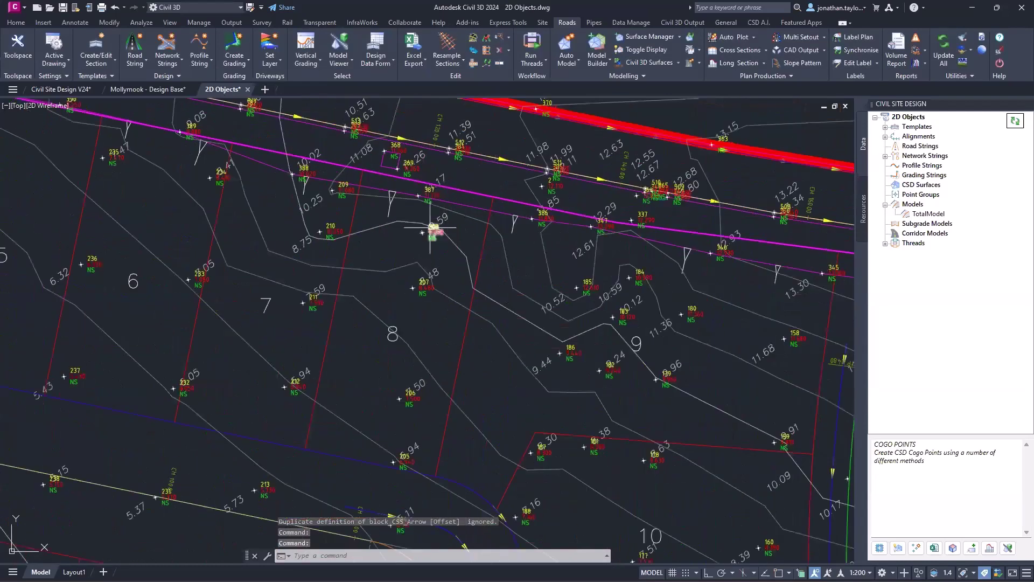
pyautogui.scroll(3, 431, 227)
pyautogui.moveTo(738, 129); pyautogui.dragTo(565, 294, button='middle')
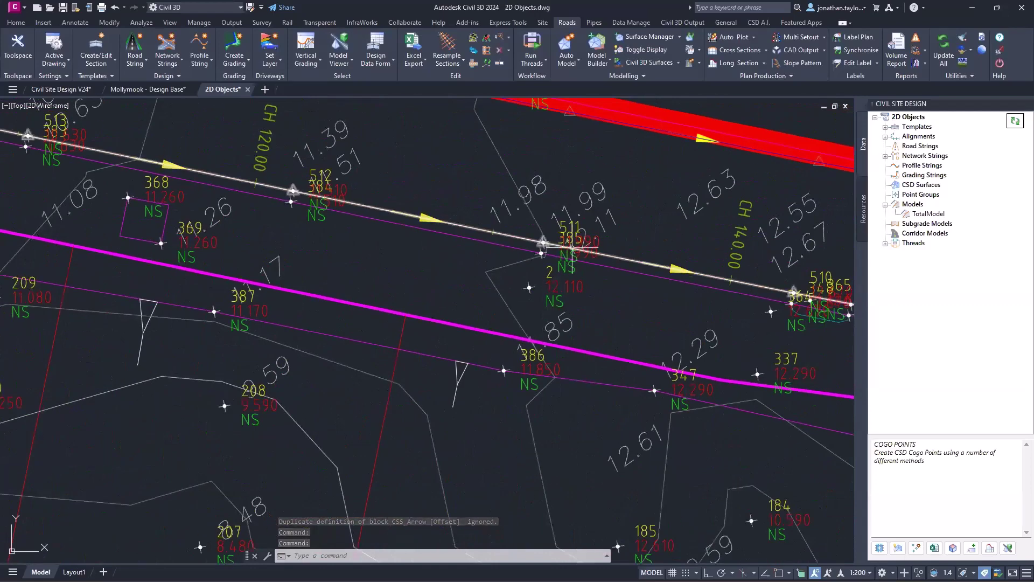
pyautogui.scroll(3, 571, 278)
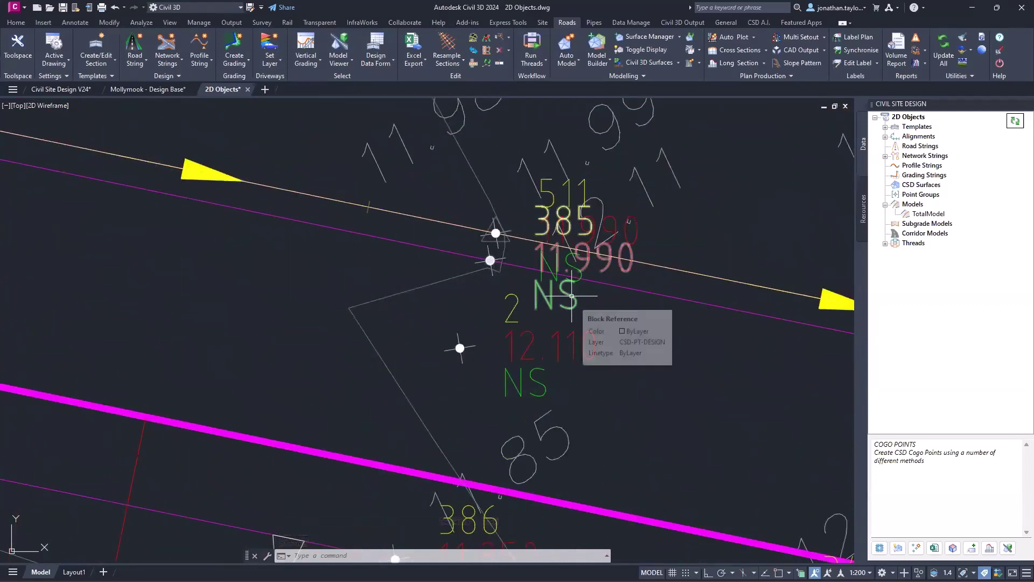
# Select Cogo points 385 and 2 and the adjacent 12.11 text to compare point elevations with spot levels.
pyautogui.click(571, 295)
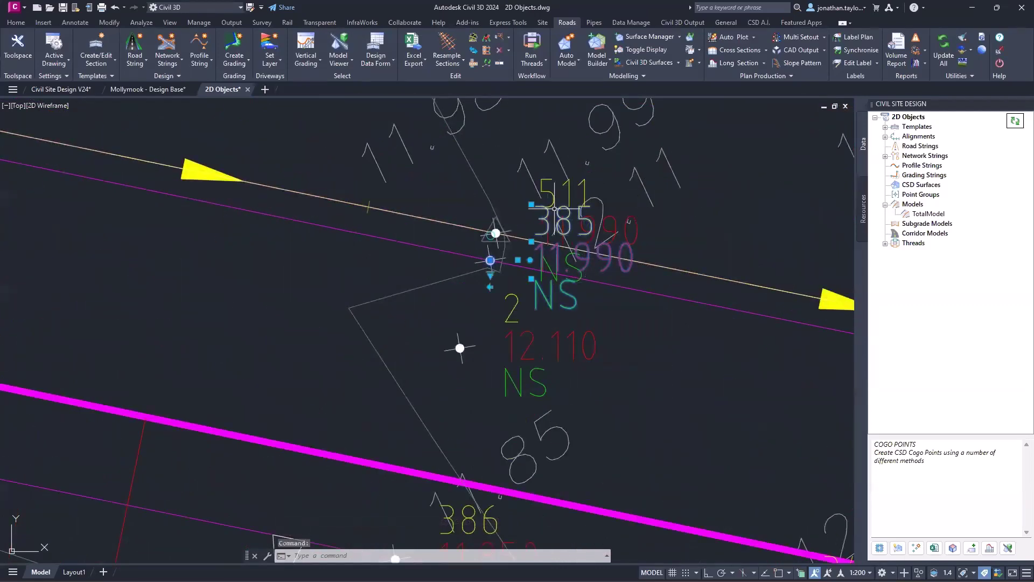
pyautogui.moveTo(555, 197); pyautogui.dragTo(546, 210, button='middle')
pyautogui.press('Escape')
pyautogui.press('Escape')
pyautogui.click(518, 353)
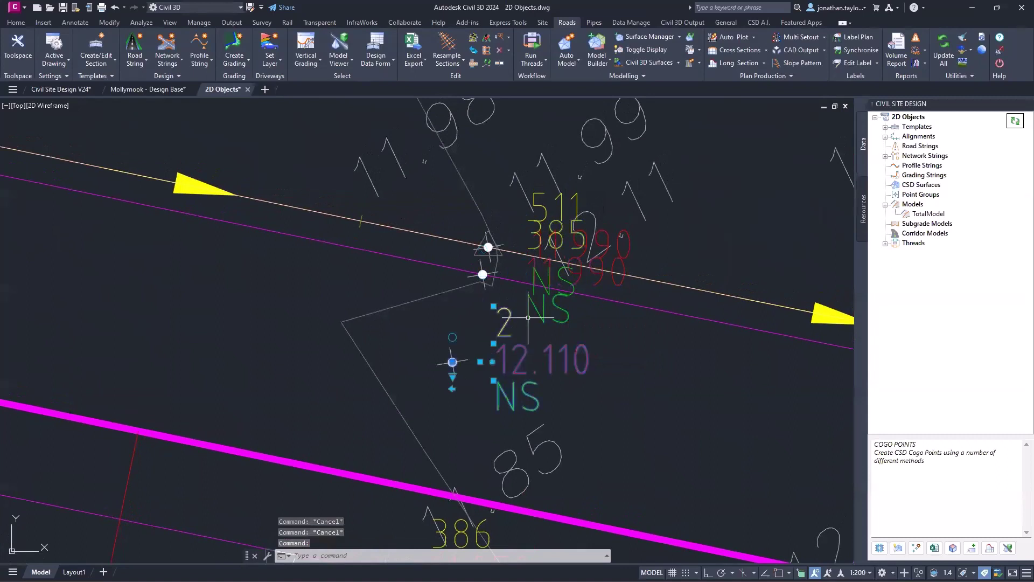
pyautogui.click(598, 214)
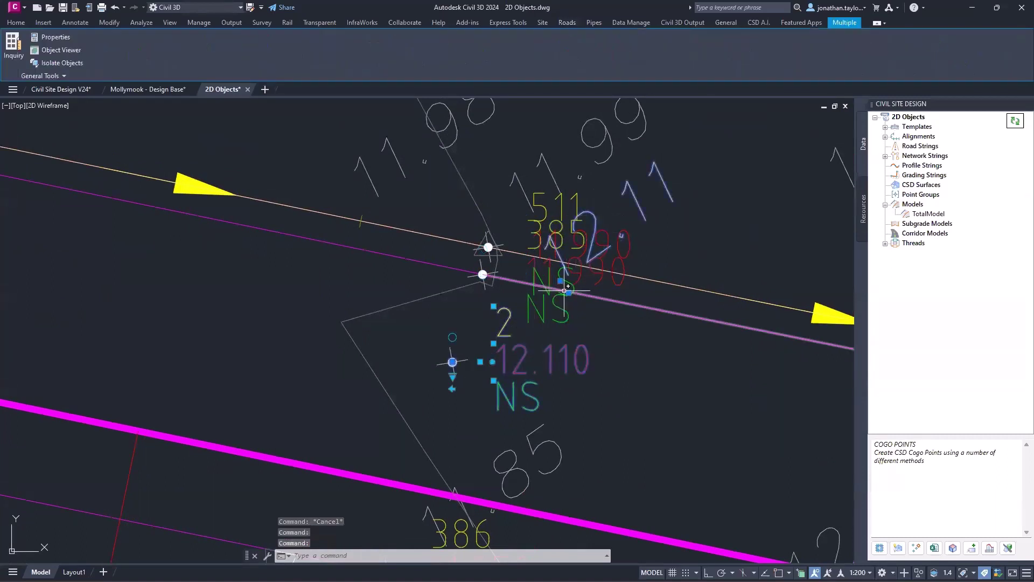
pyautogui.press('Escape')
pyautogui.press('Escape')
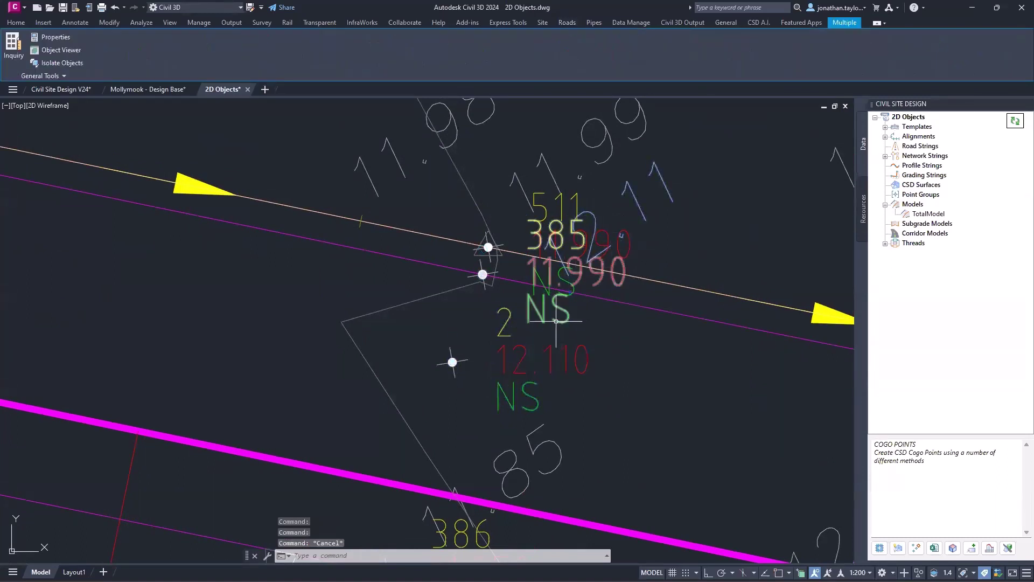
# Select Cogo point 387 to check its elevation and description against the neighbouring spot-level text.
pyautogui.scroll(-4, 573, 360)
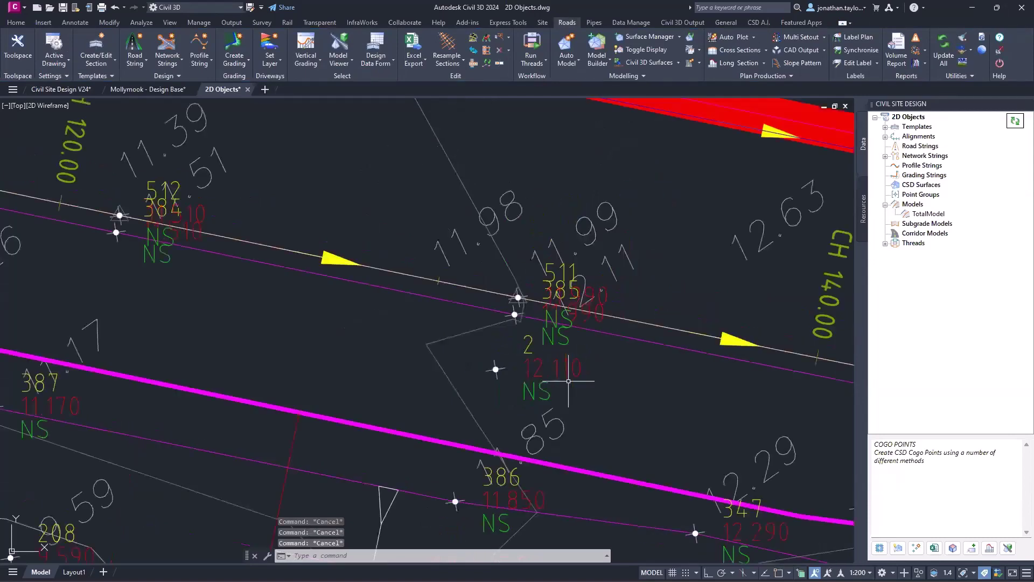
pyautogui.moveTo(484, 354); pyautogui.dragTo(436, 228, button='middle')
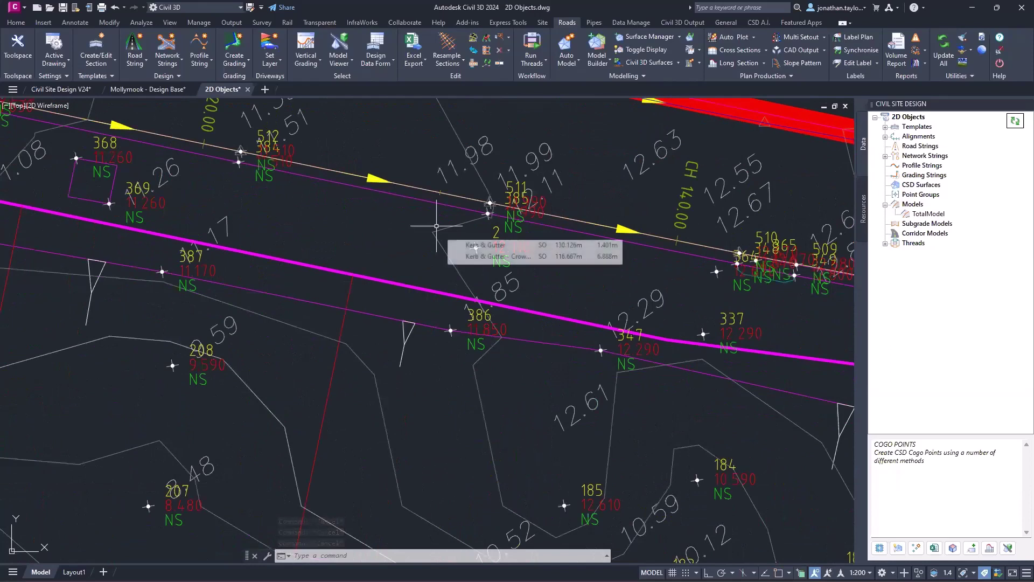
pyautogui.scroll(3, 352, 195)
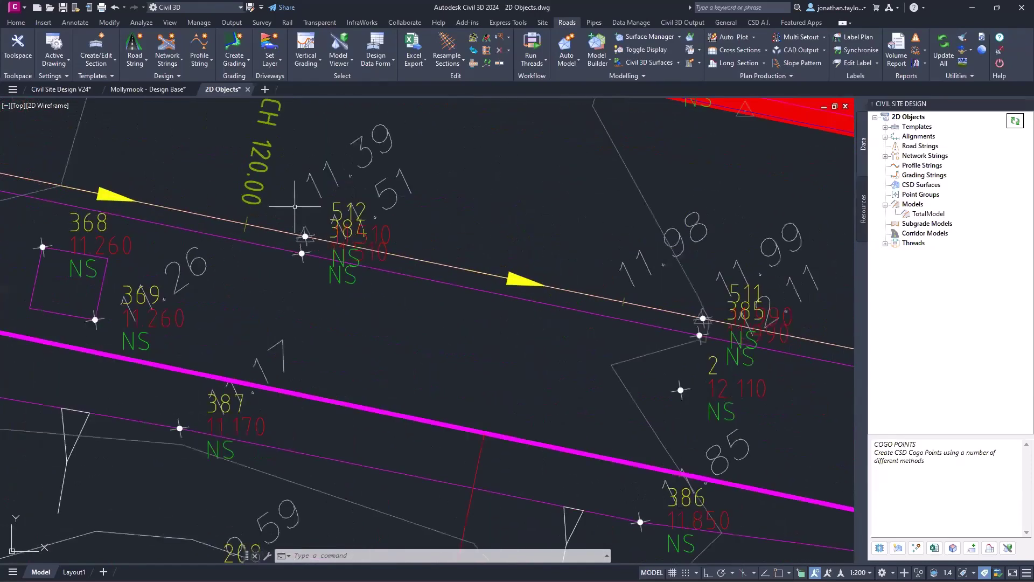
pyautogui.moveTo(253, 367); pyautogui.dragTo(489, 243, button='middle')
pyautogui.click(467, 285)
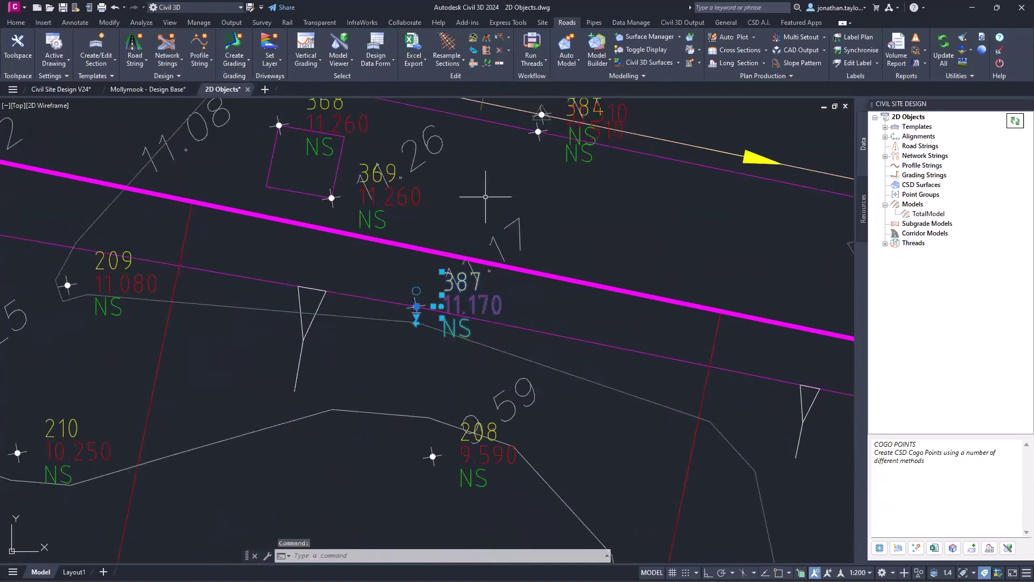
pyautogui.moveTo(486, 197)
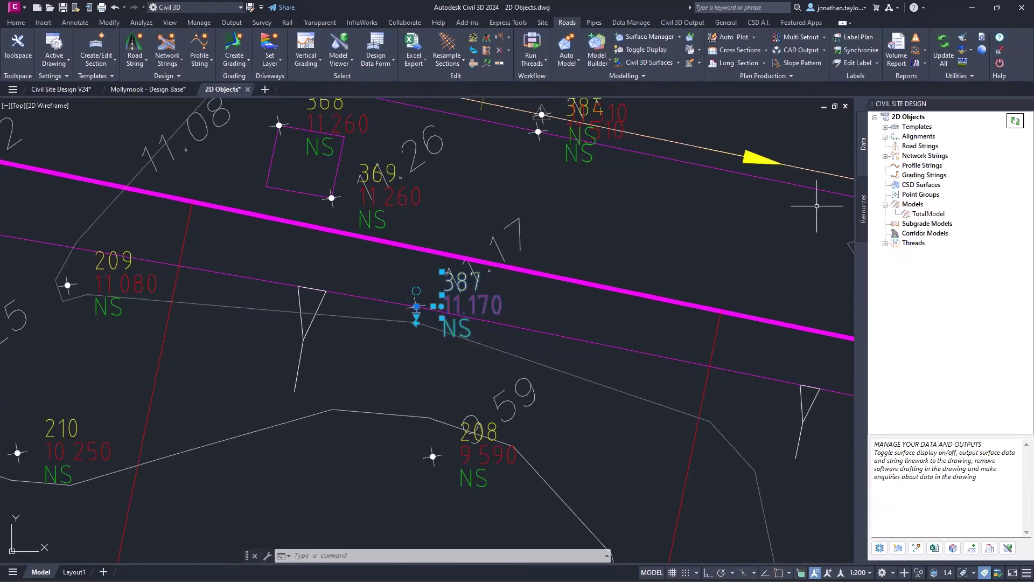
pyautogui.moveTo(662, 122)
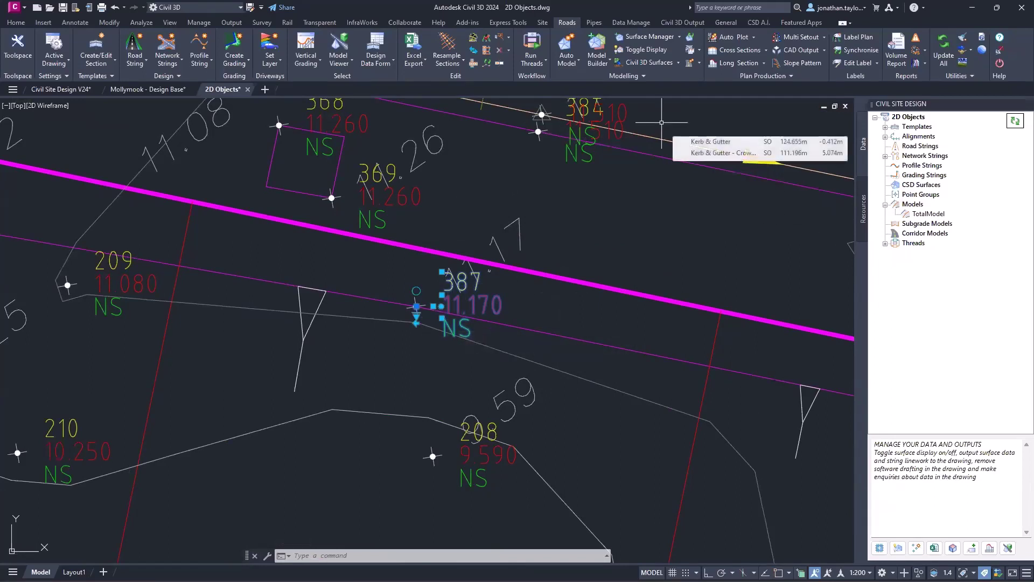
# Review the available Cogo point creation commands and the site design tools.
pyautogui.click(916, 549)
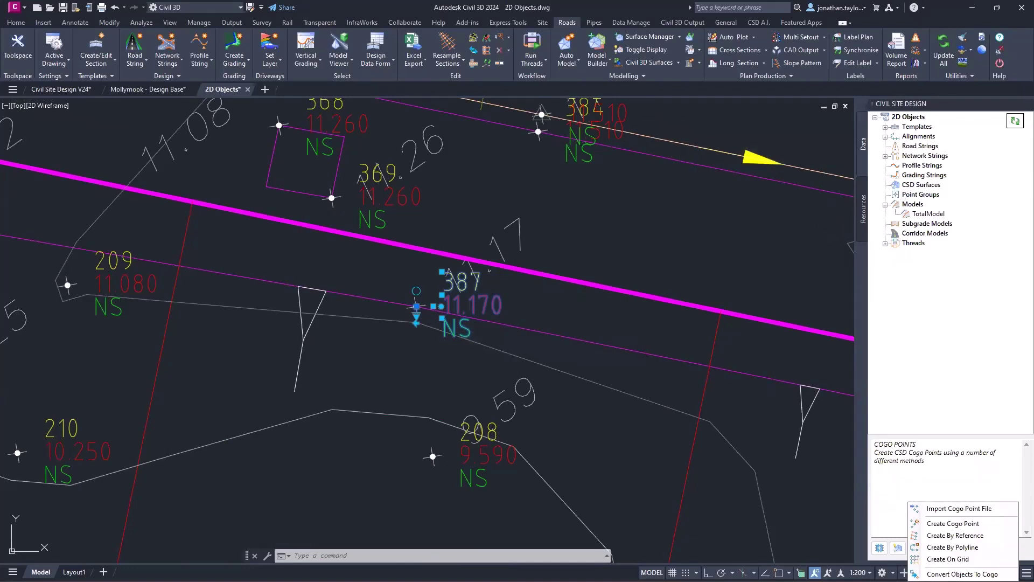
pyautogui.press('Escape')
pyautogui.press('Escape')
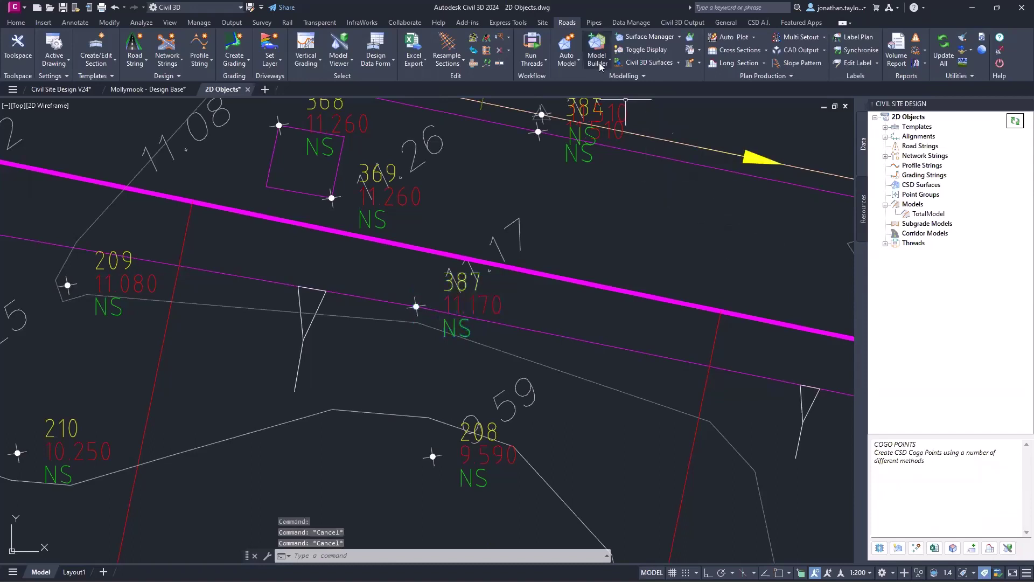
pyautogui.click(542, 23)
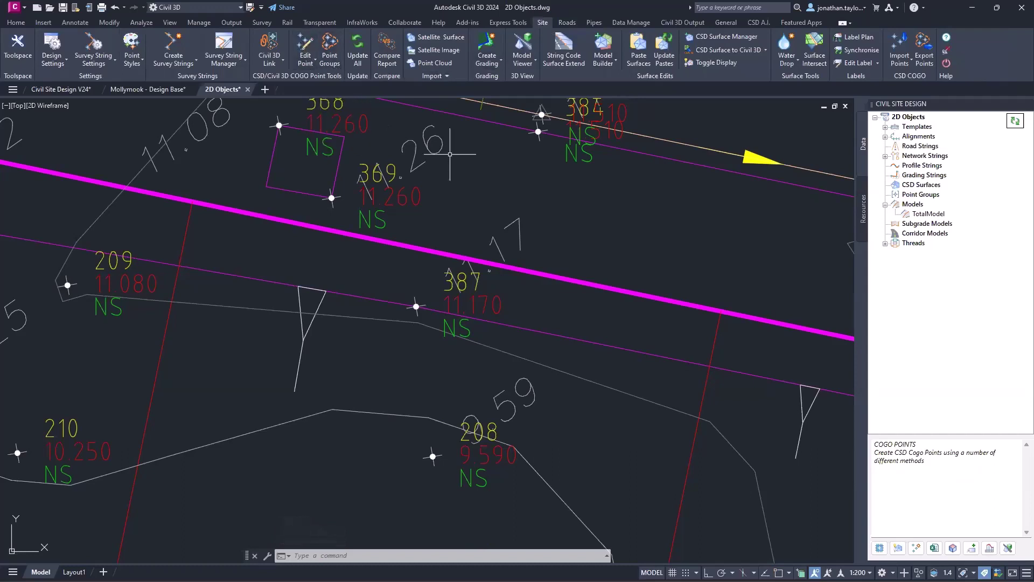
# Examine the point commands and the dynamic horizontal and vertical position settings of Cogo point 387, leaving them as they are.
pyautogui.click(499, 310)
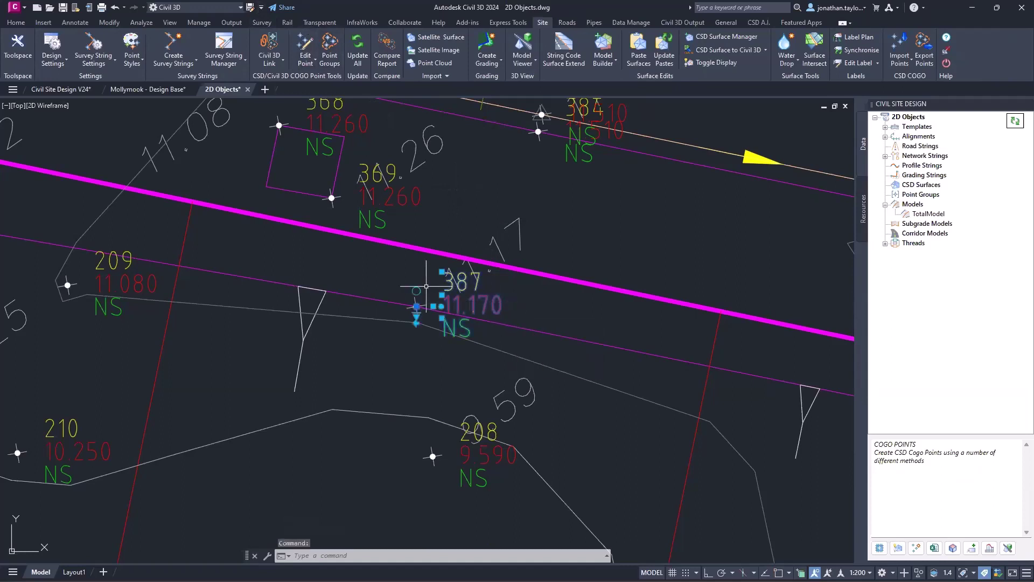
pyautogui.rightClick(416, 291)
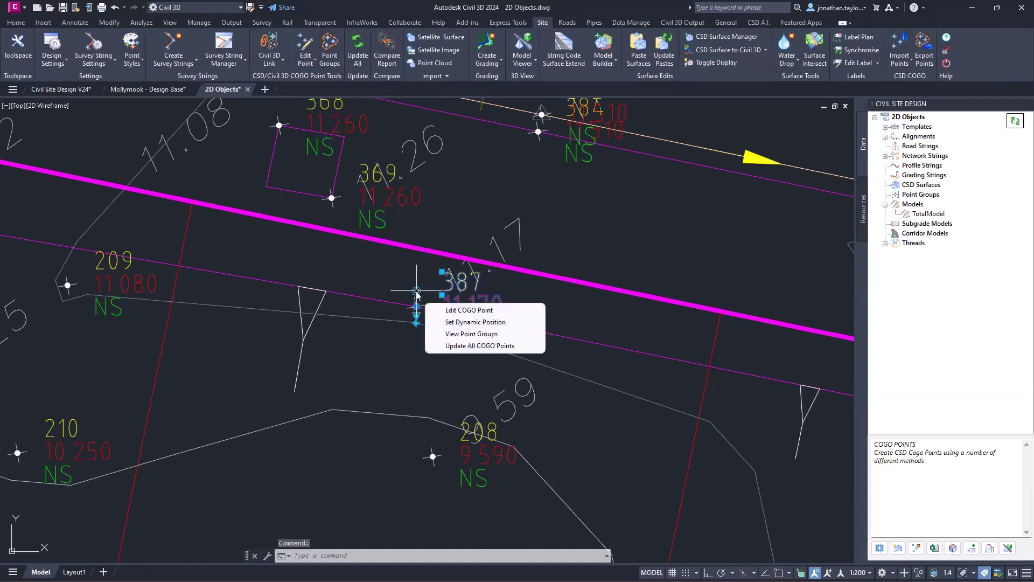
pyautogui.press('Escape')
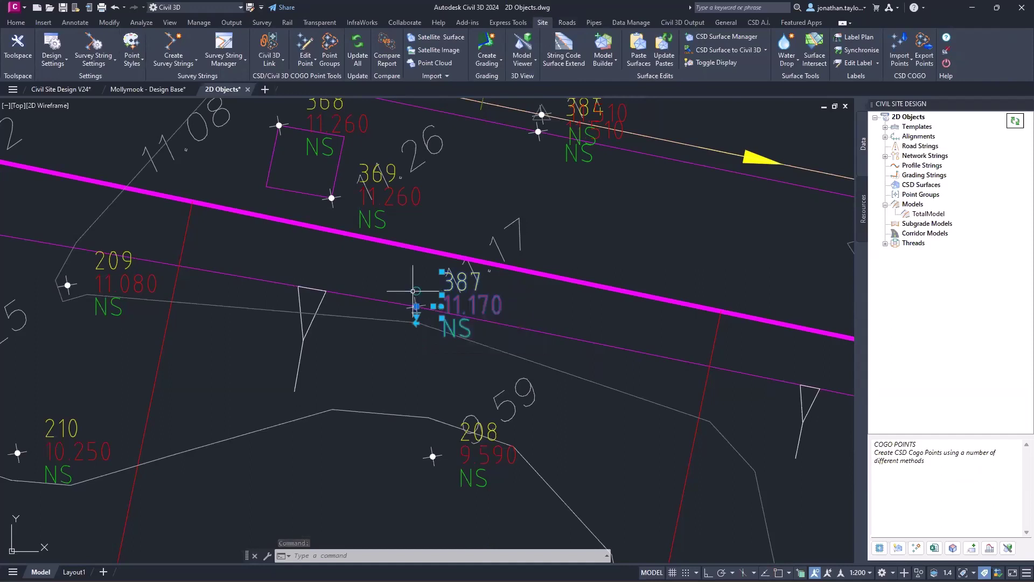
pyautogui.rightClick(416, 291)
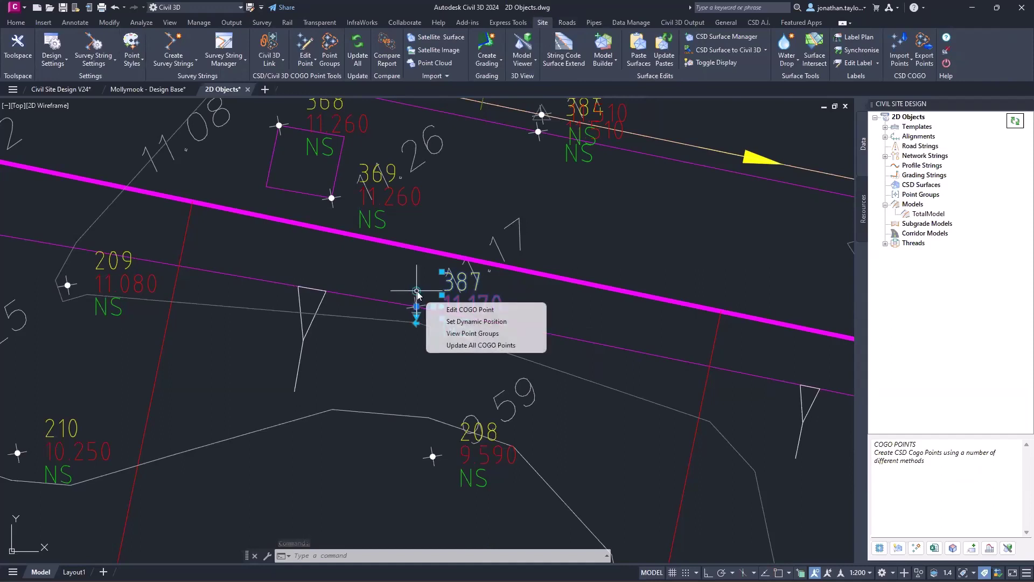
pyautogui.click(448, 321)
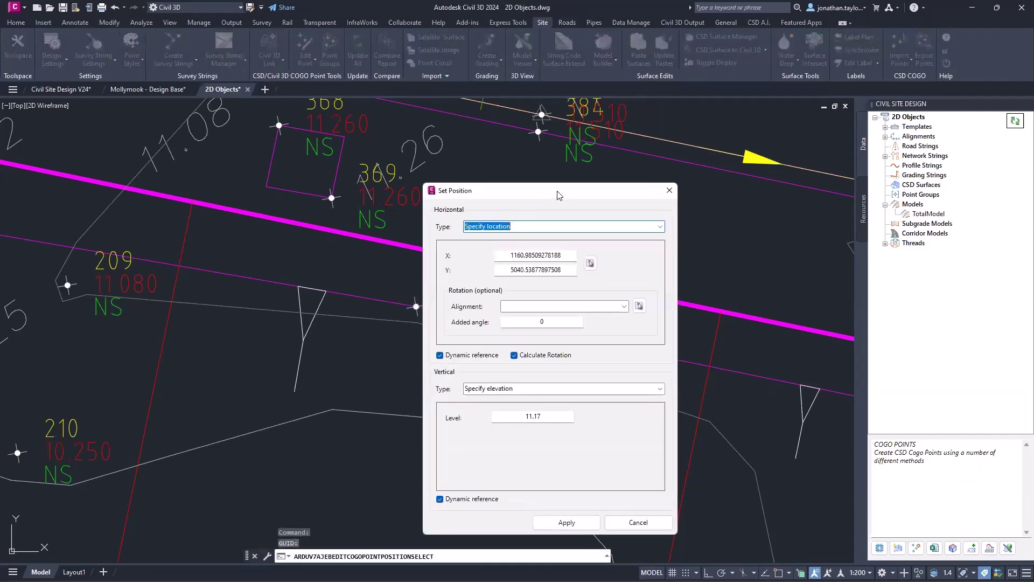
pyautogui.moveTo(557, 195); pyautogui.dragTo(693, 156)
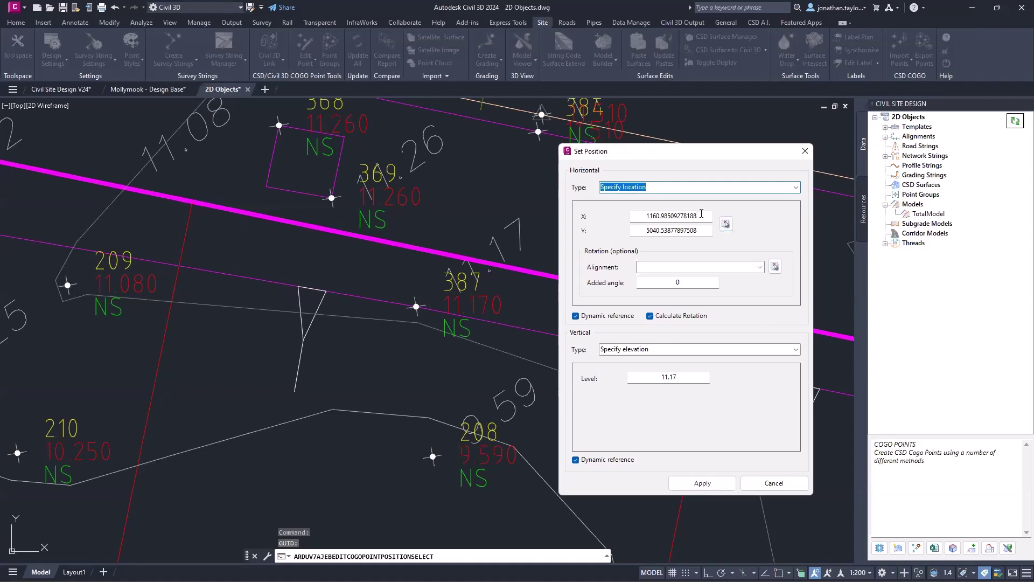
pyautogui.click(796, 350)
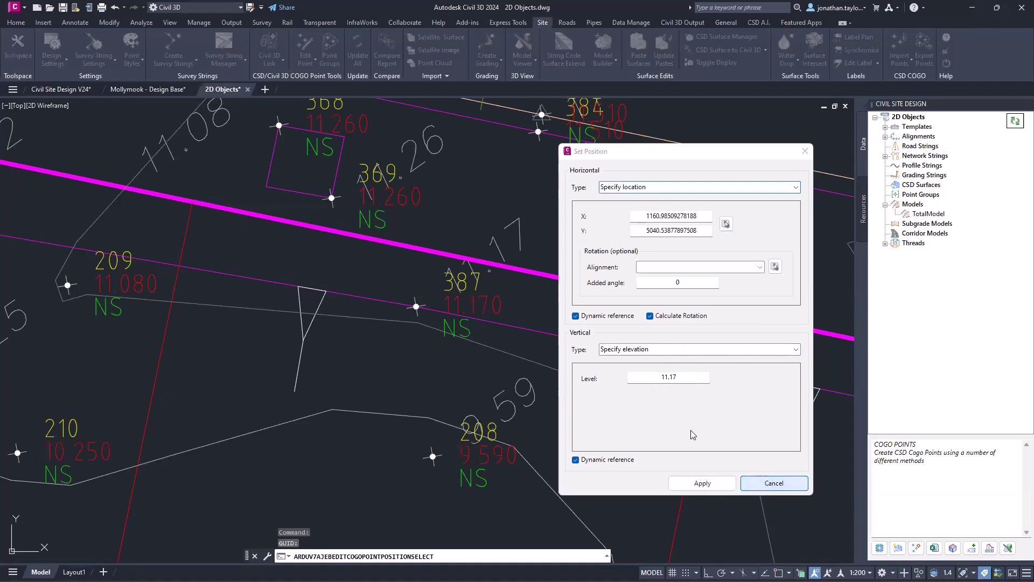
pyautogui.click(774, 484)
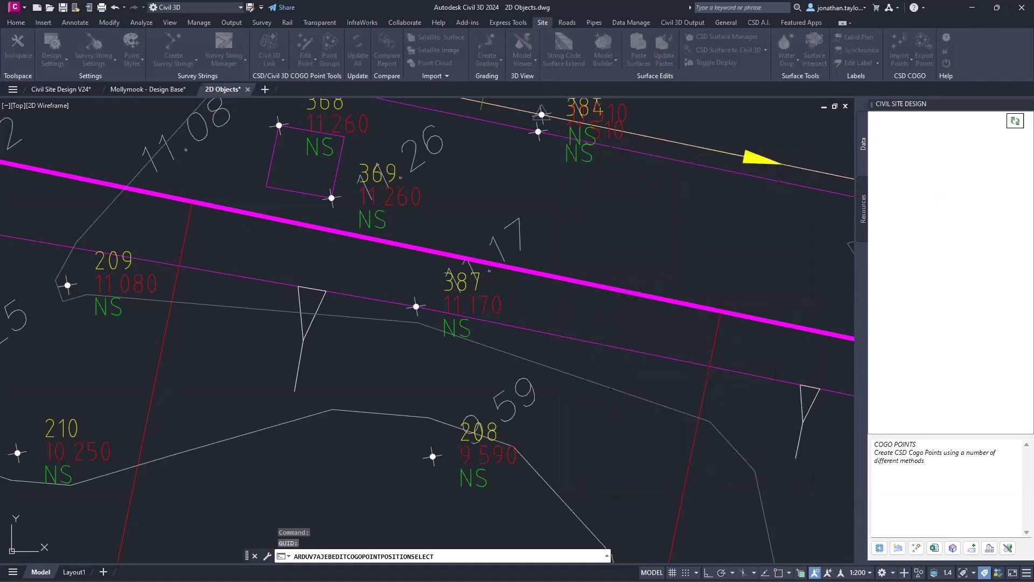
# Move the label of Cogo point 387 to below and left of its point marker.
pyautogui.click(433, 305)
pyautogui.click(343, 349)
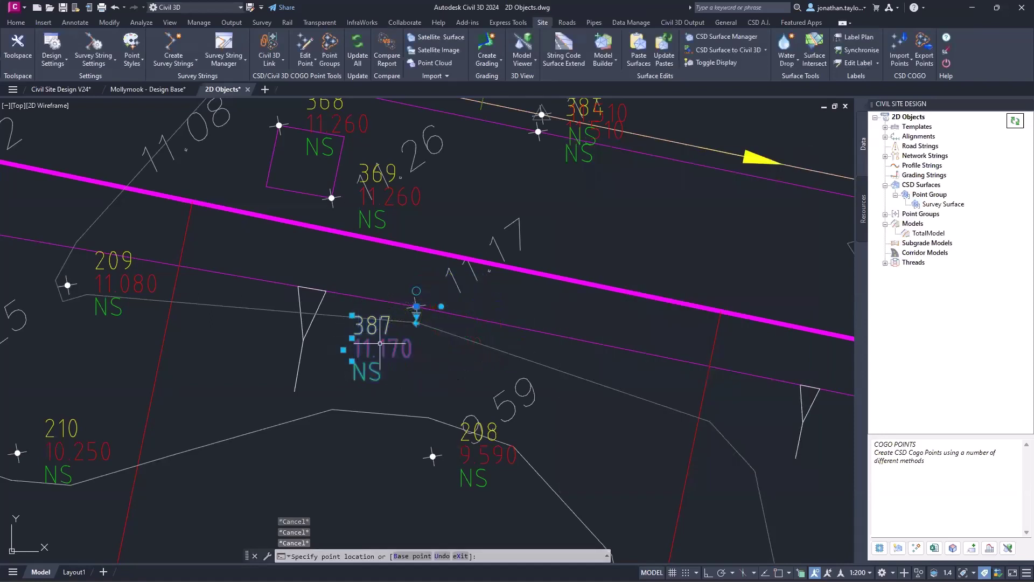
pyautogui.press('Escape')
# Delete Cogo point 387 from the drawing.
pyautogui.click(393, 318)
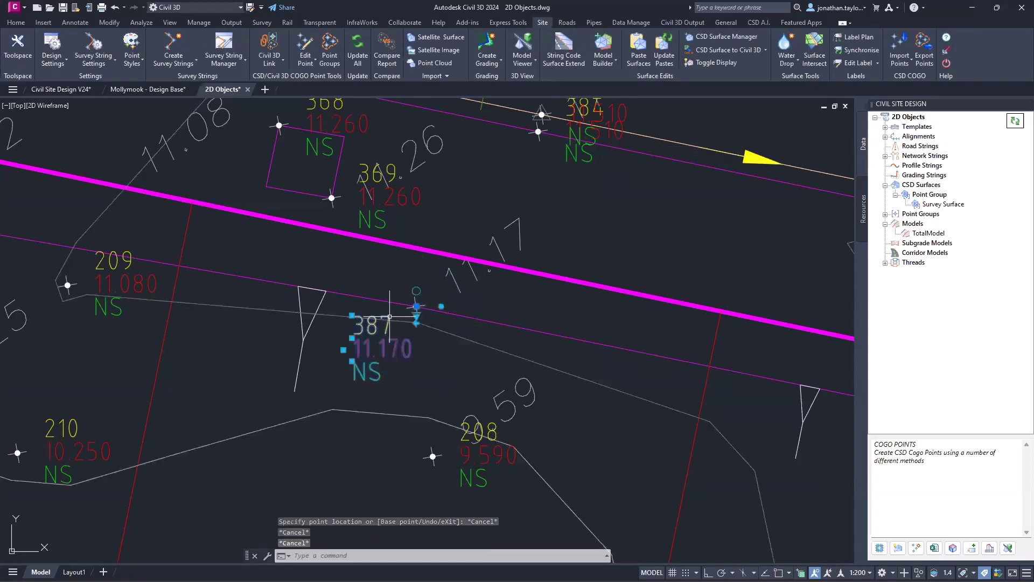
pyautogui.press('Delete')
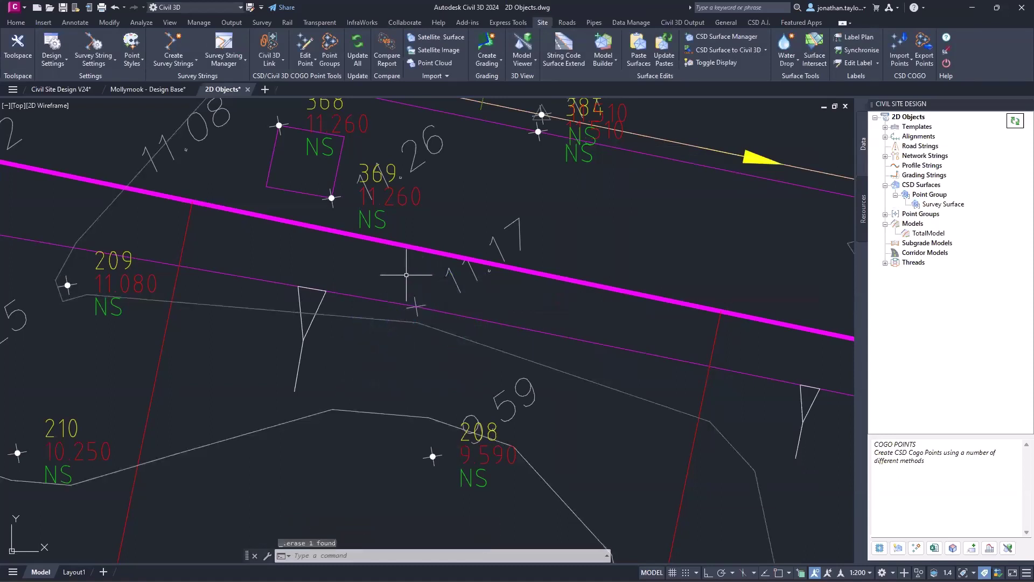
pyautogui.scroll(-3, 406, 275)
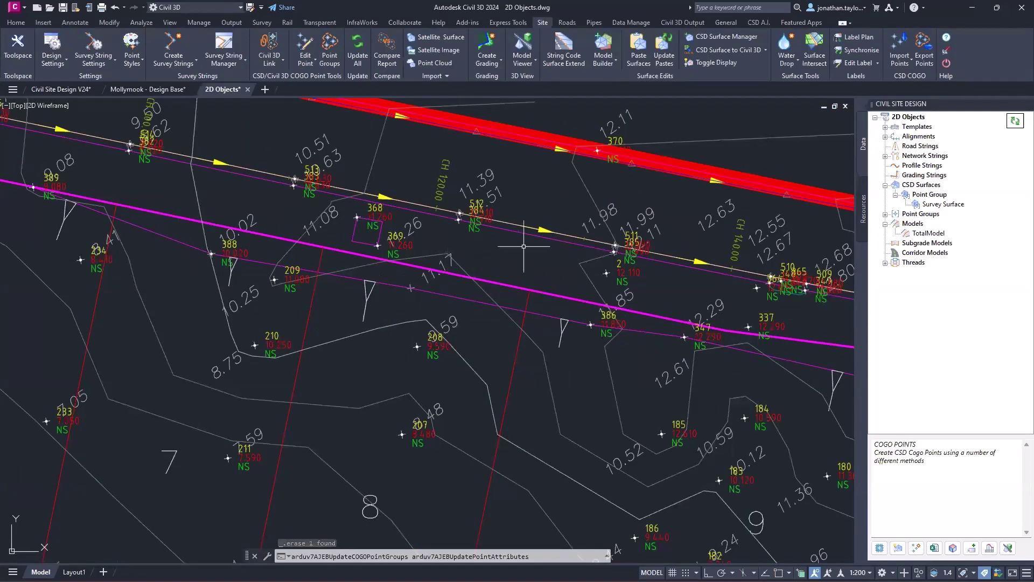
# Open the surface manager and examine Survey Surface's points, breaklines, point files, boundaries and editing inputs.
pyautogui.moveTo(523, 246)
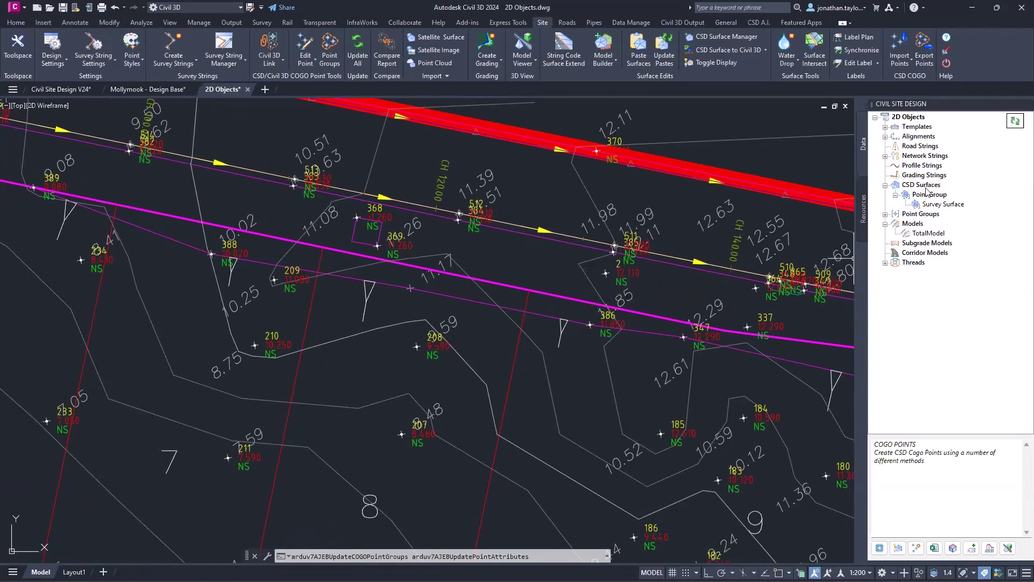
pyautogui.moveTo(928, 199)
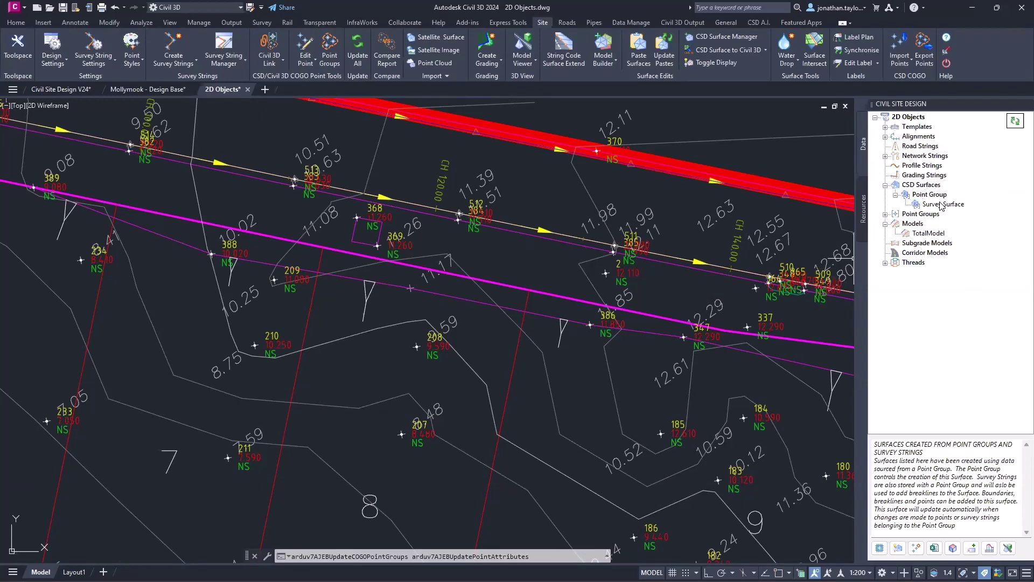
pyautogui.rightClick(929, 187)
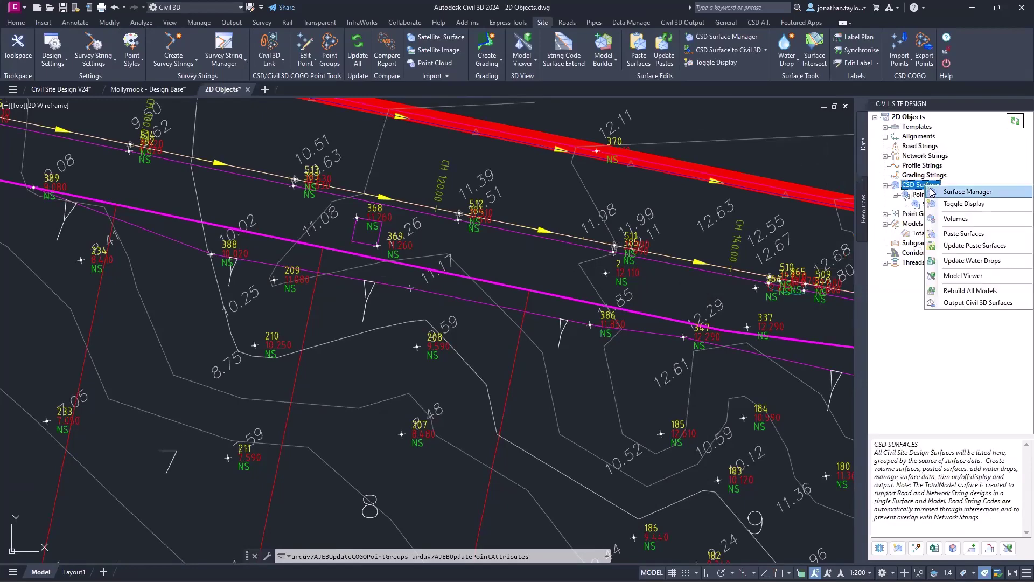
pyautogui.click(932, 191)
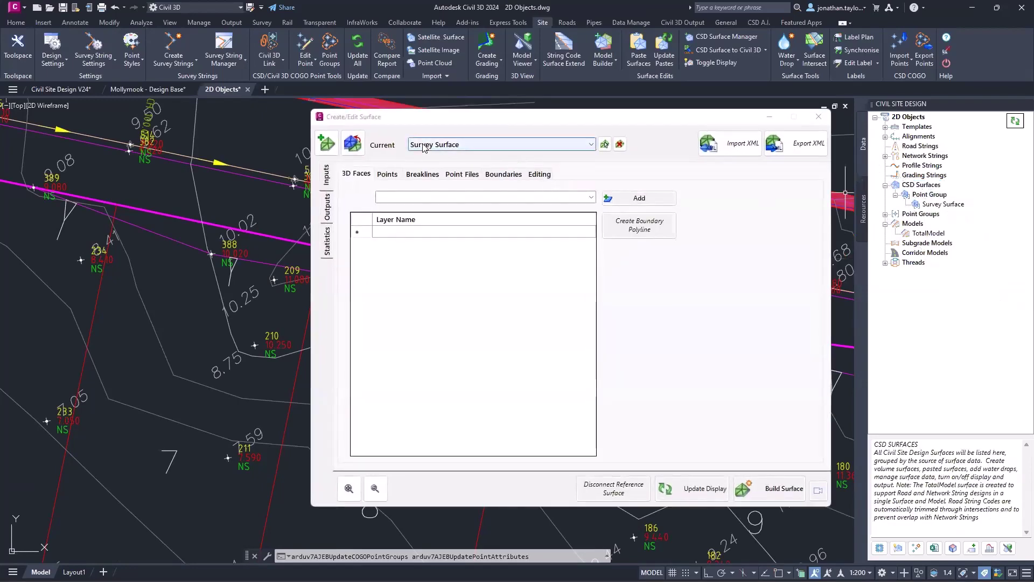
pyautogui.click(397, 176)
pyautogui.click(423, 180)
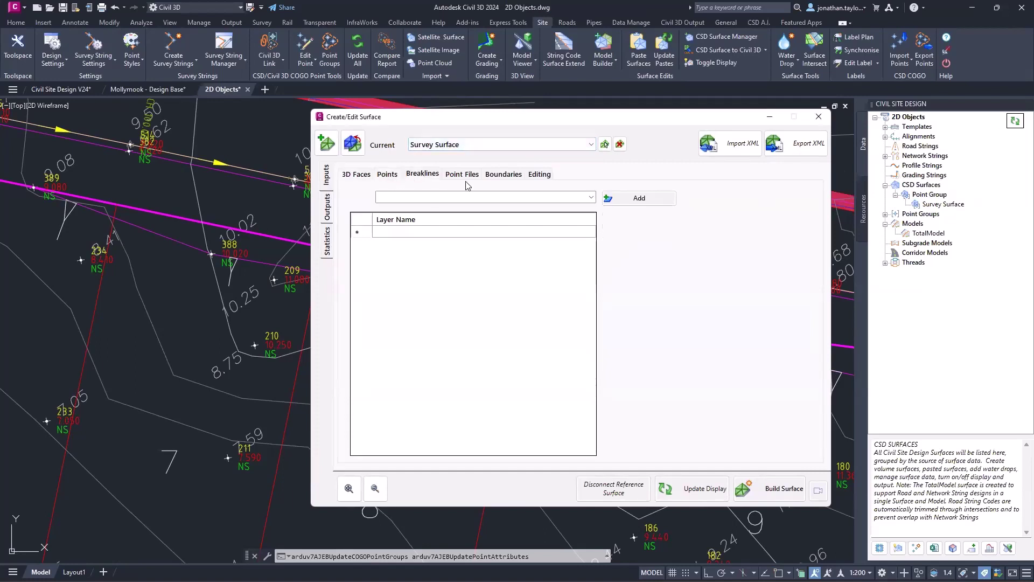
pyautogui.click(466, 180)
pyautogui.click(507, 180)
pyautogui.click(536, 180)
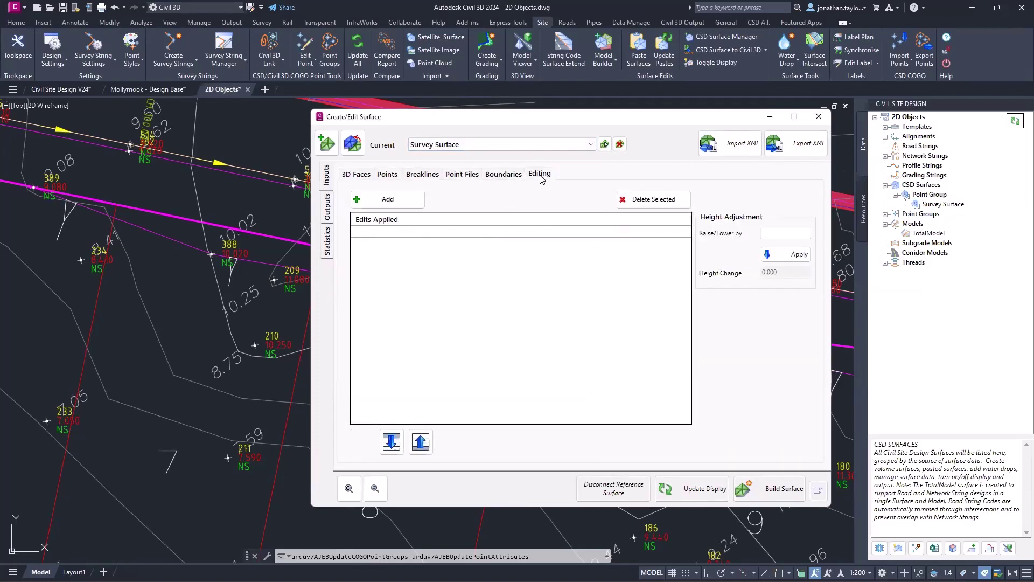
# Close the surface manager and examine the Contourable (Surface) and _All Points groups in the point group manager.
pyautogui.click(818, 117)
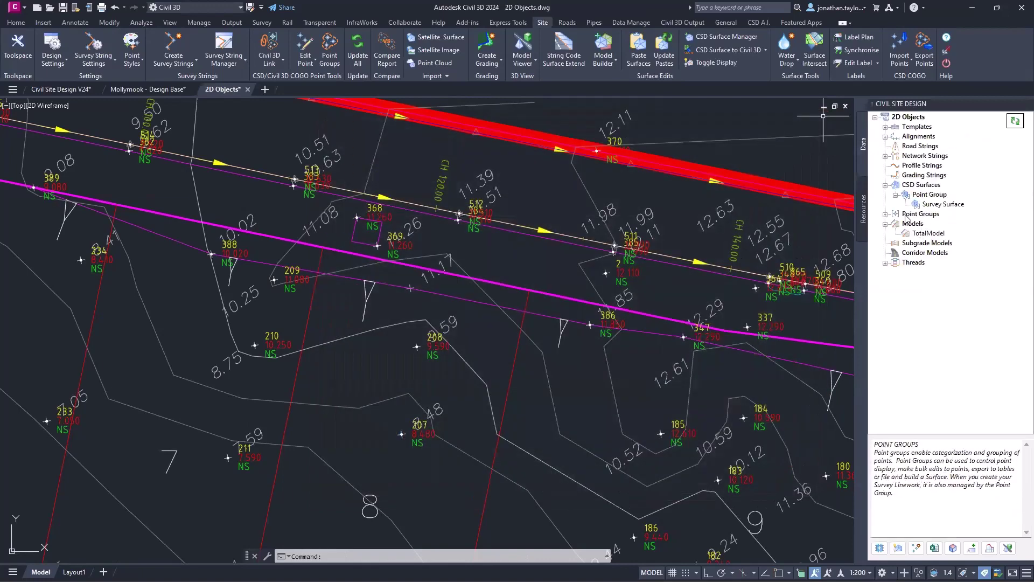
pyautogui.click(885, 215)
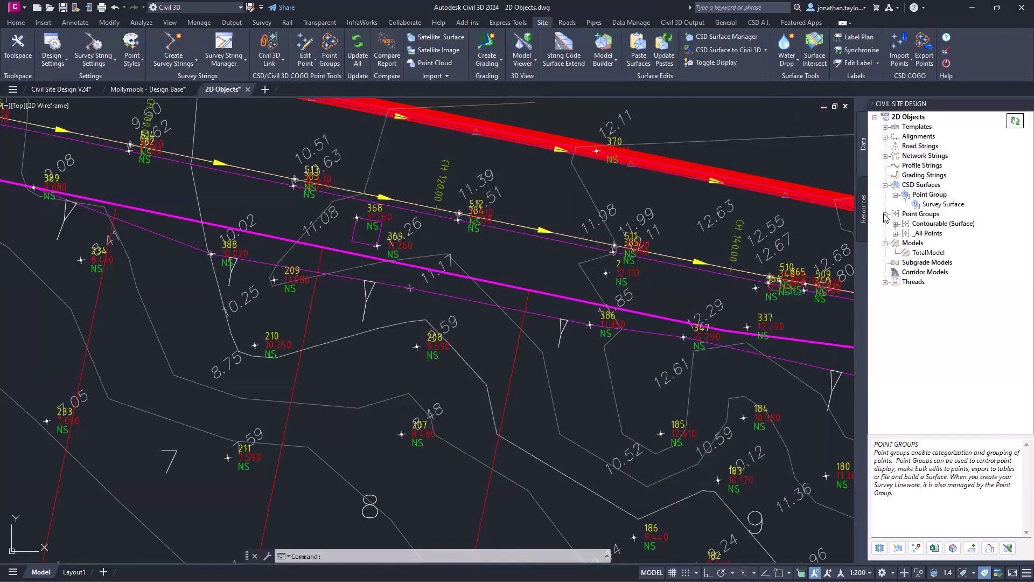
pyautogui.rightClick(935, 215)
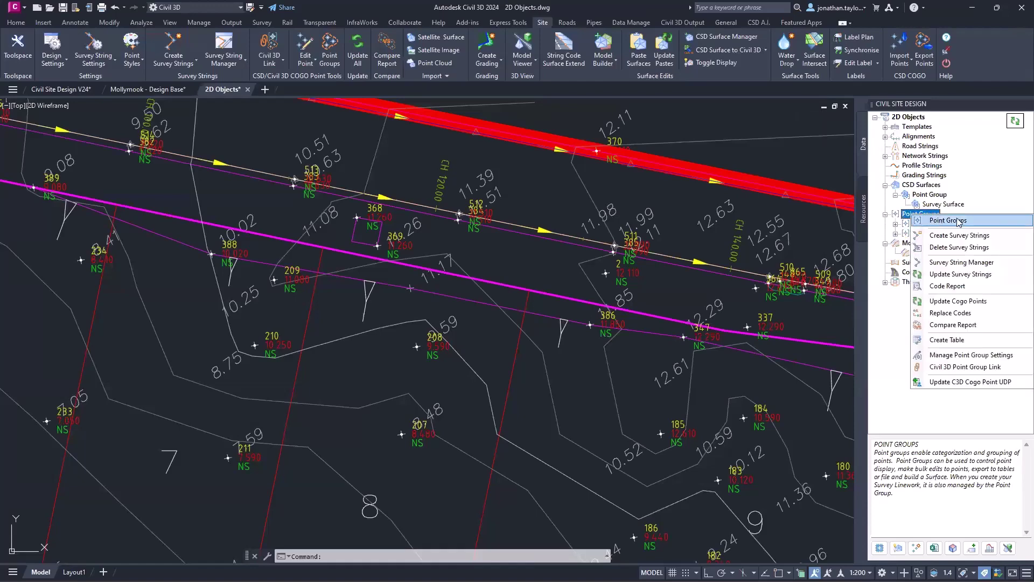
pyautogui.click(957, 220)
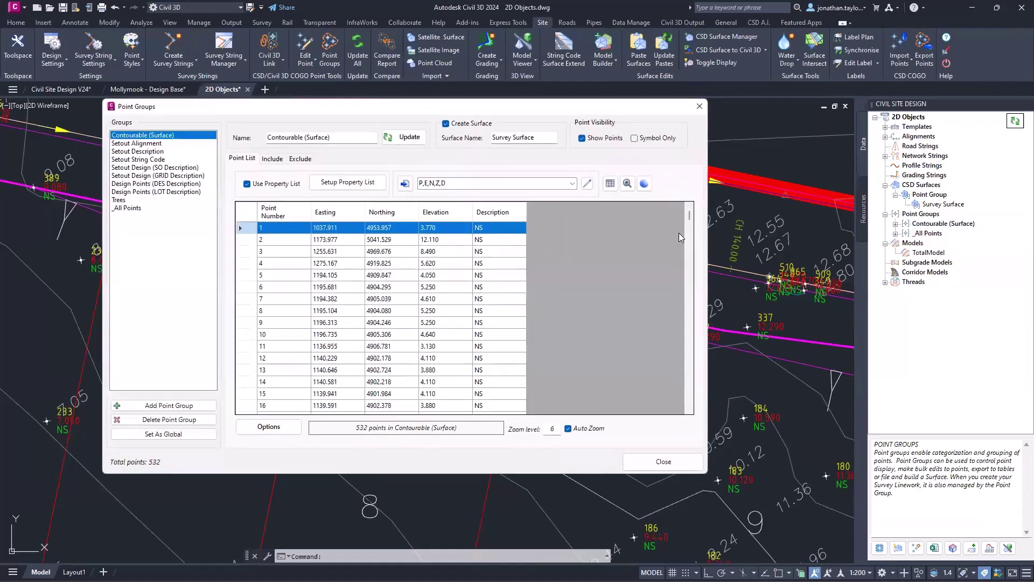
pyautogui.moveTo(455, 111); pyautogui.dragTo(519, 129)
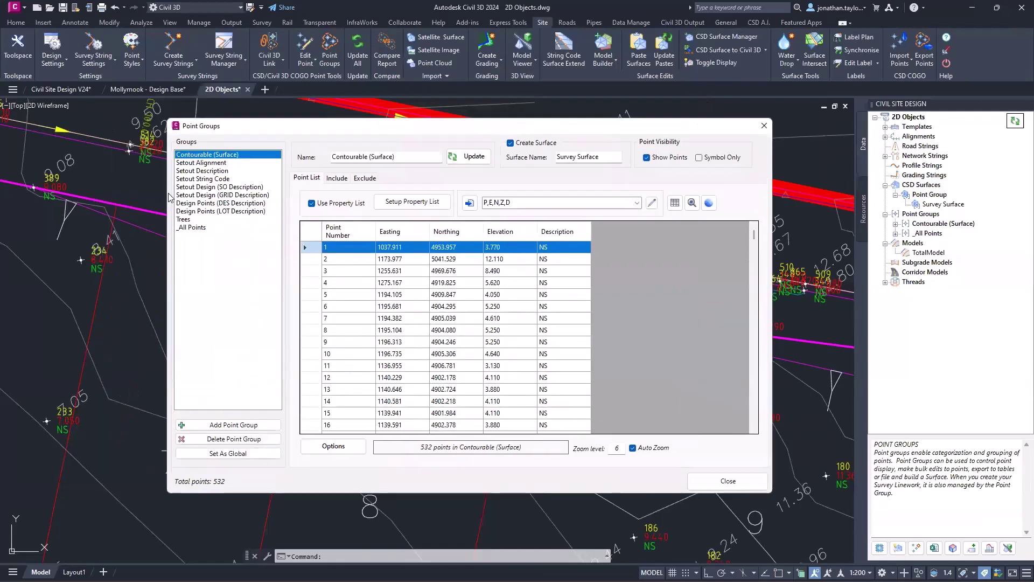
pyautogui.click(194, 227)
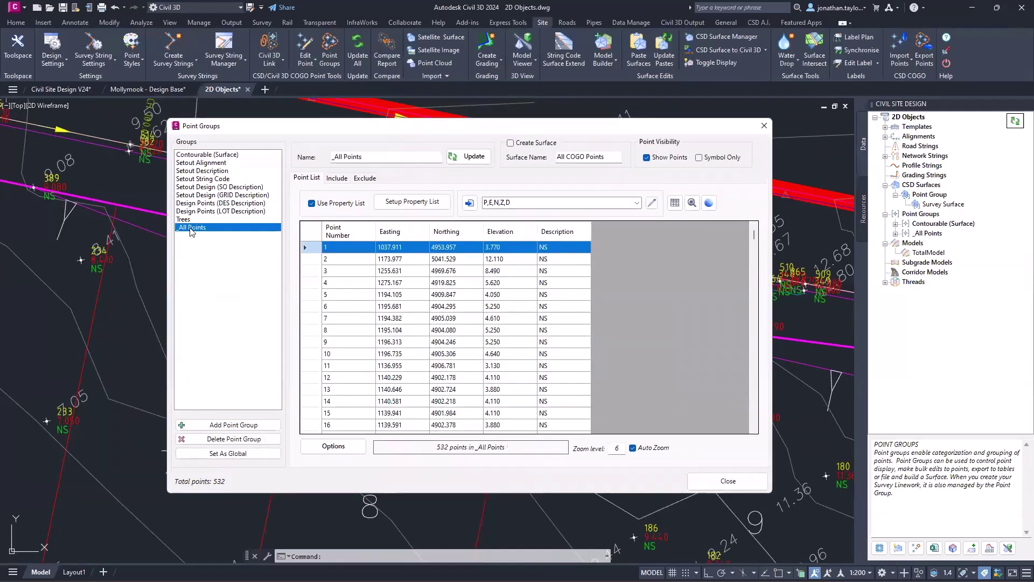
pyautogui.click(230, 155)
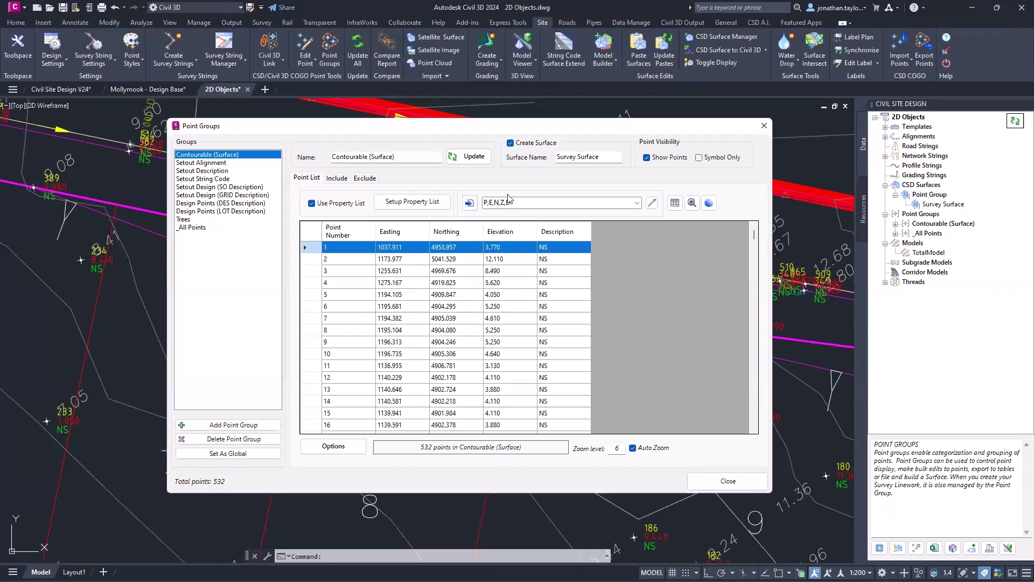
pyautogui.click(732, 483)
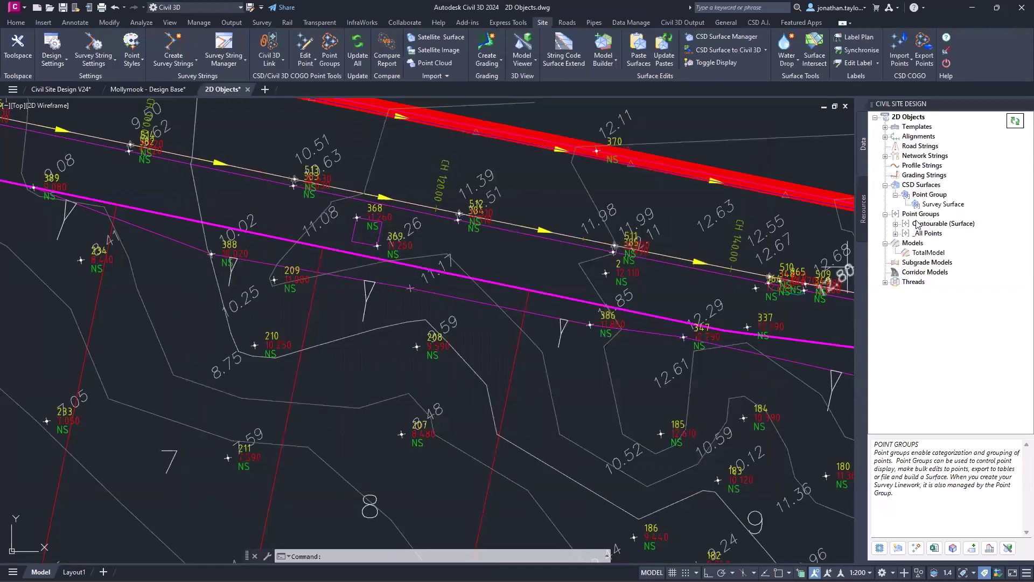
# Reopen the surface manager and disconnect Survey Surface from its reference surface.
pyautogui.rightClick(923, 188)
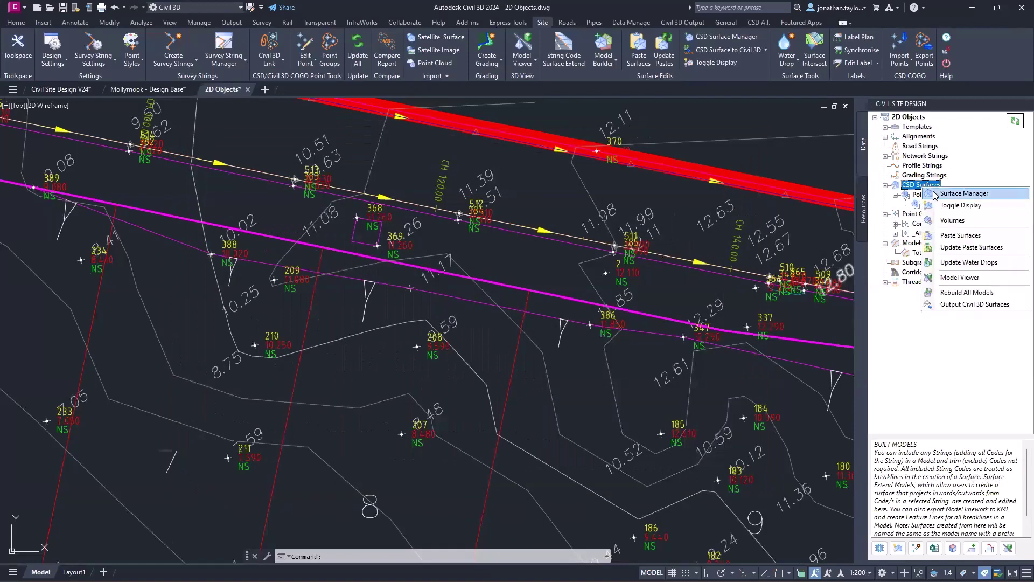
pyautogui.click(943, 194)
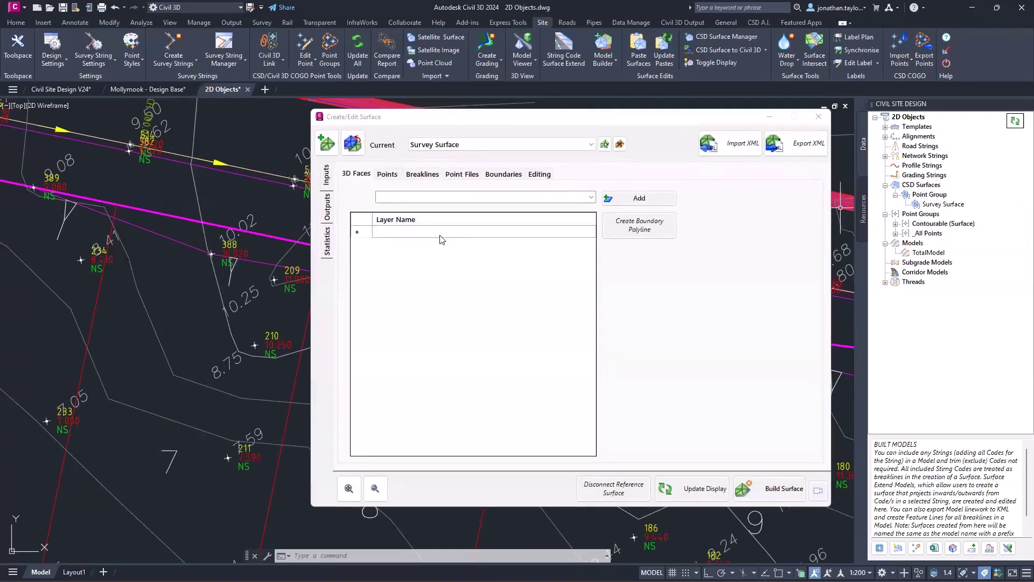
pyautogui.click(630, 493)
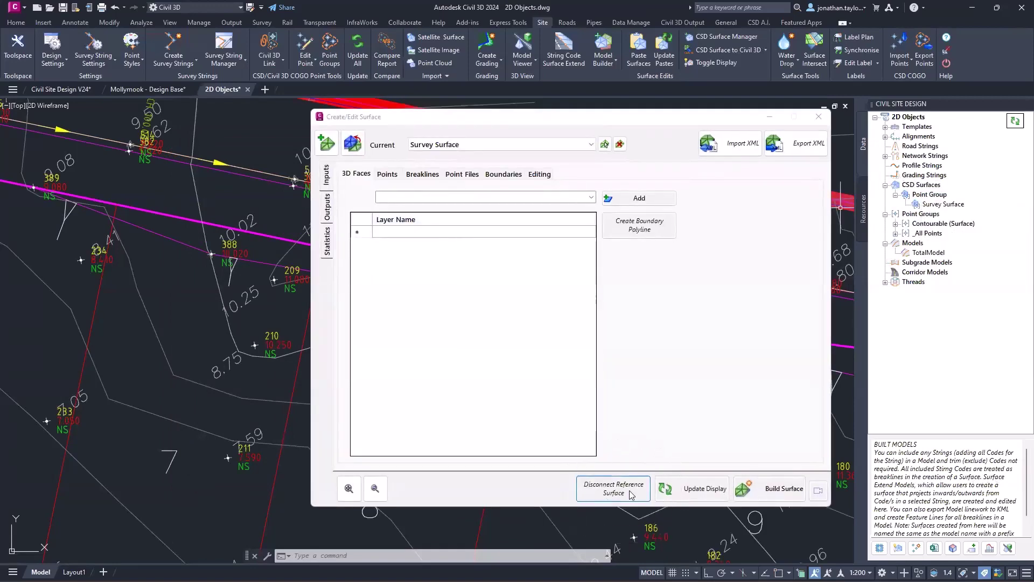
pyautogui.click(631, 494)
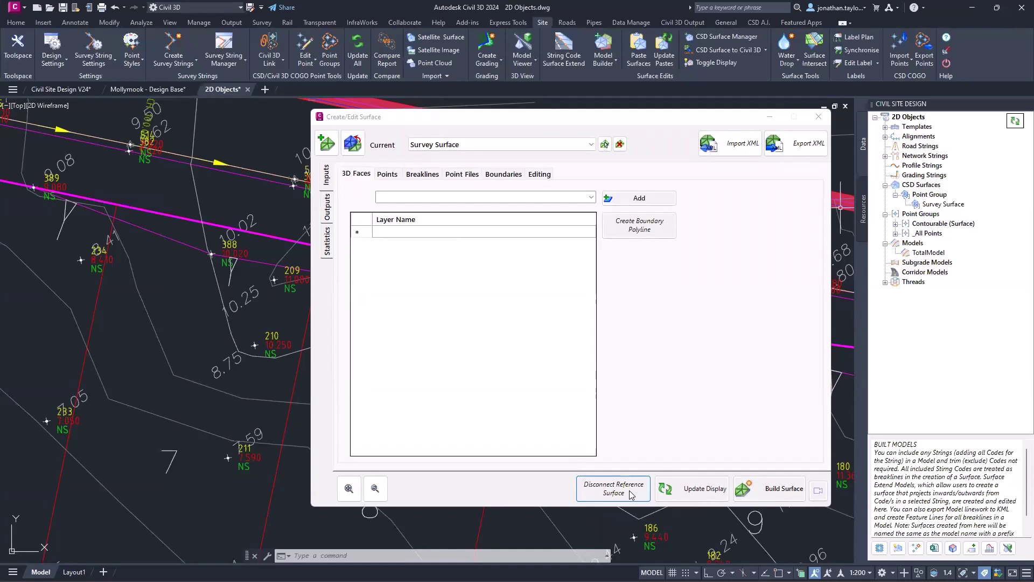
pyautogui.click(631, 494)
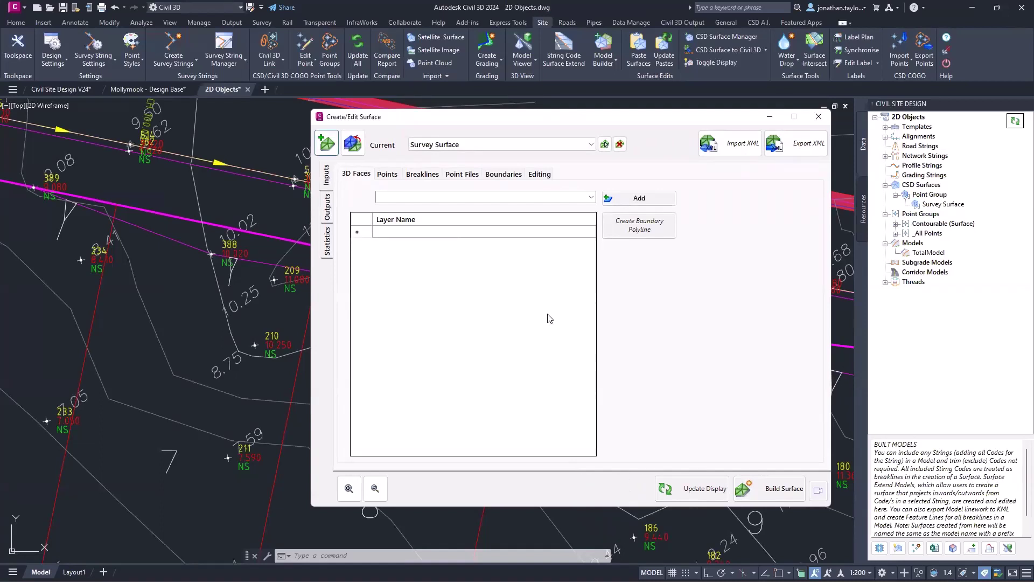
# Add the 3D_Faces layer as 3D faces and the 3D_Lines layer as breaklines to Survey Surface's inputs.
pyautogui.click(591, 198)
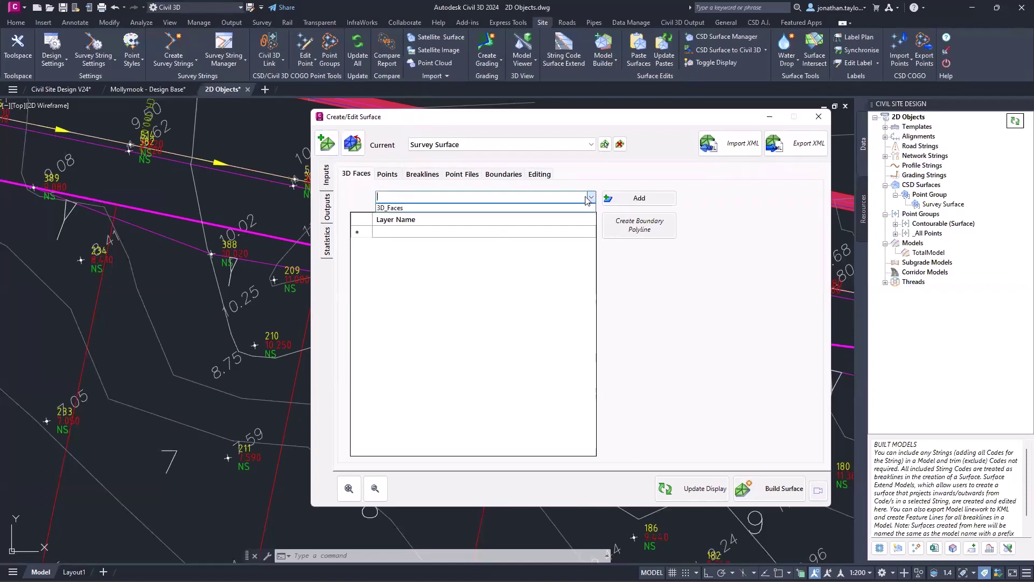
pyautogui.click(557, 208)
pyautogui.click(622, 203)
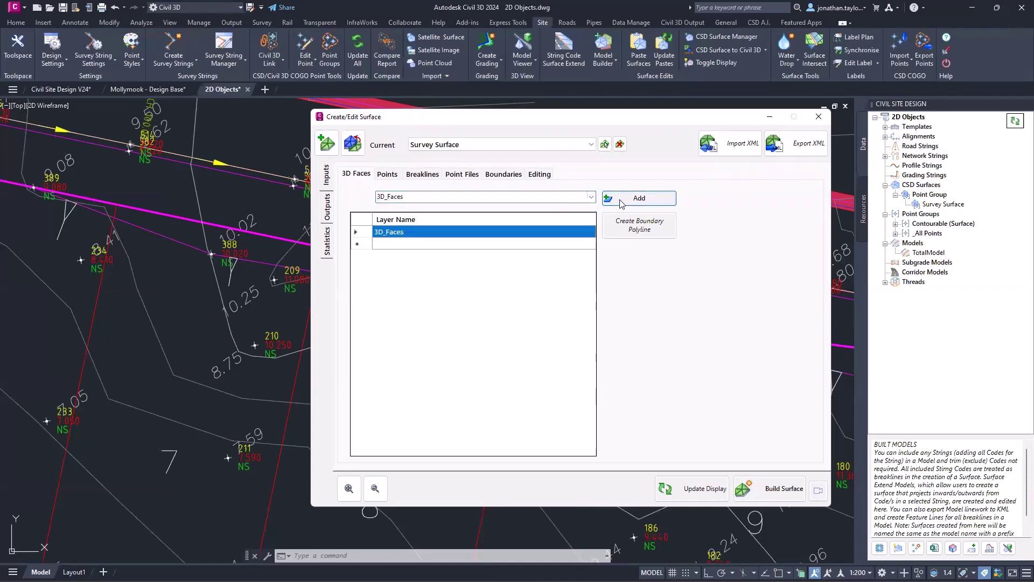
pyautogui.click(394, 174)
pyautogui.click(423, 174)
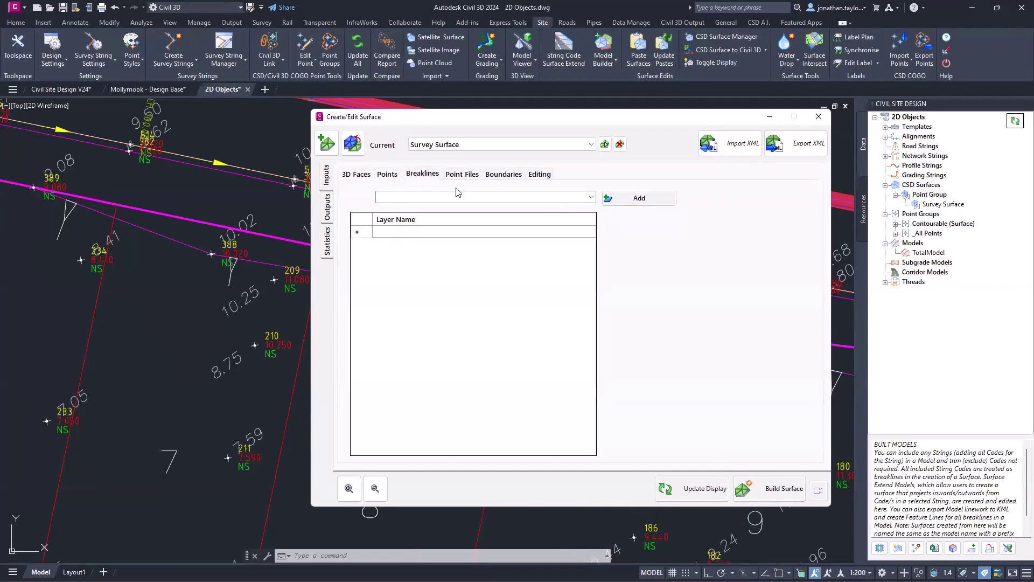
pyautogui.click(591, 197)
pyautogui.click(512, 223)
pyautogui.click(614, 198)
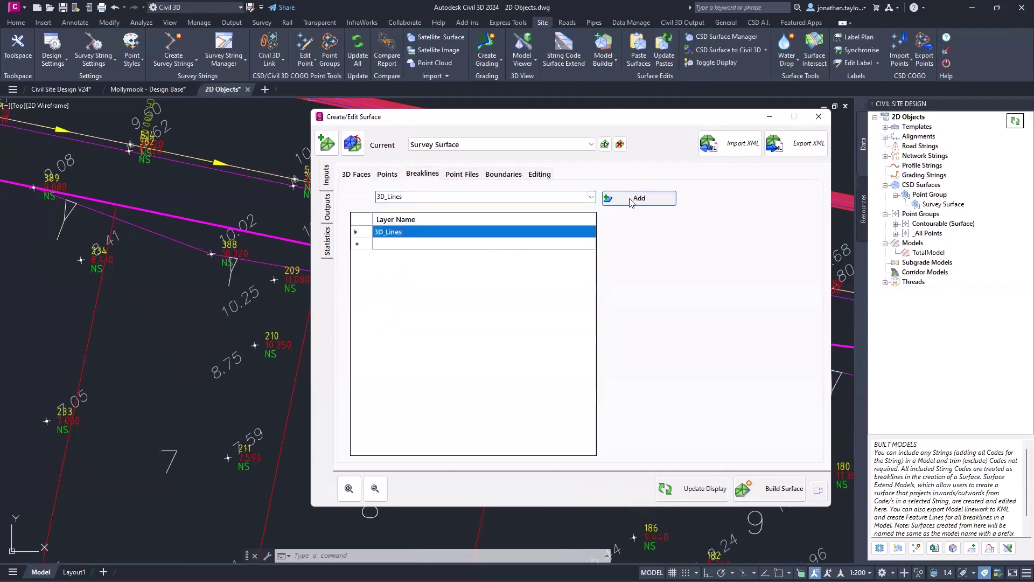
# Build Survey Surface with the added layers, check its 3D face inputs and close the surface manager.
pyautogui.click(764, 490)
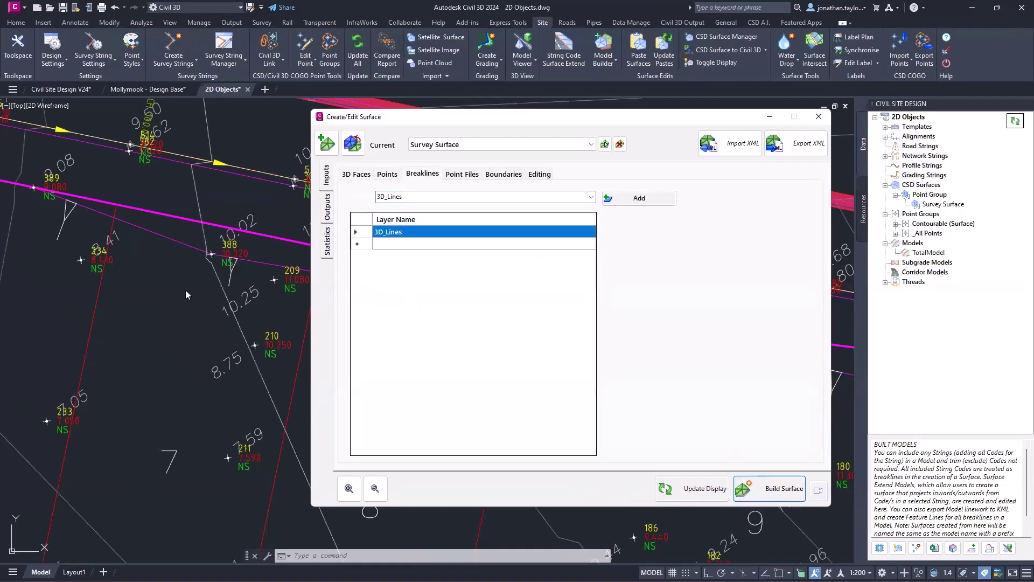
pyautogui.scroll(-6, 186, 291)
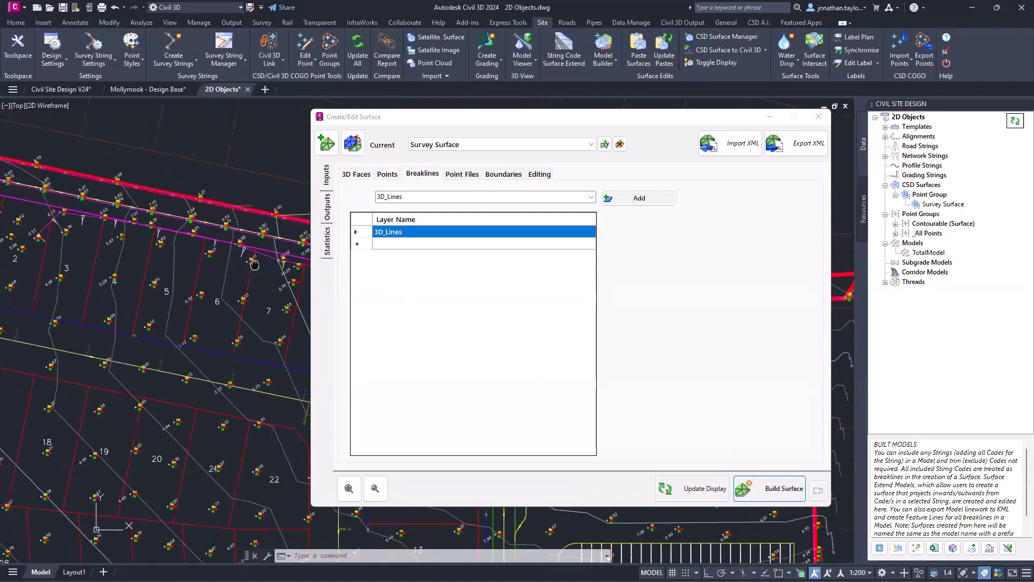
pyautogui.click(361, 174)
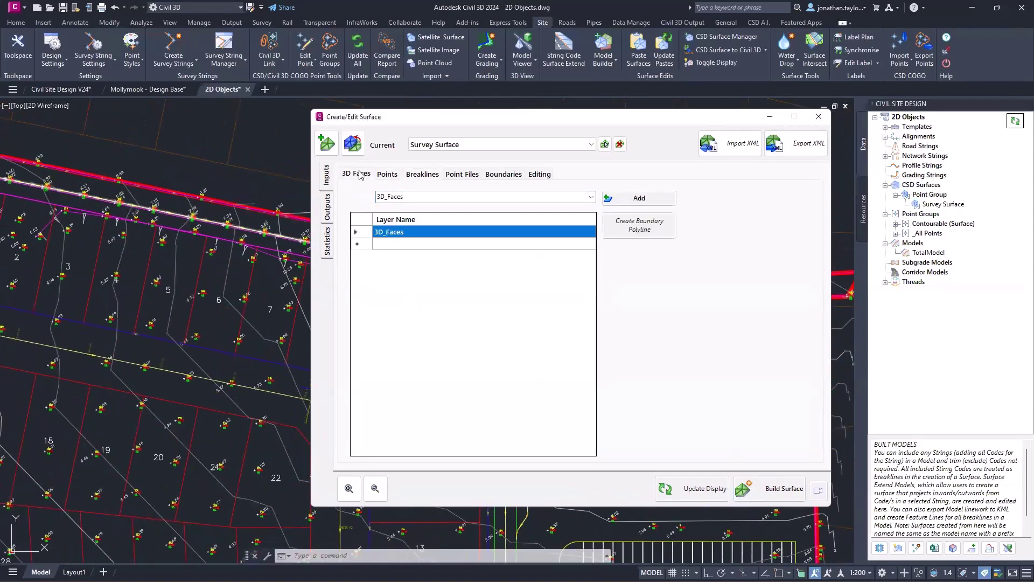
pyautogui.click(817, 123)
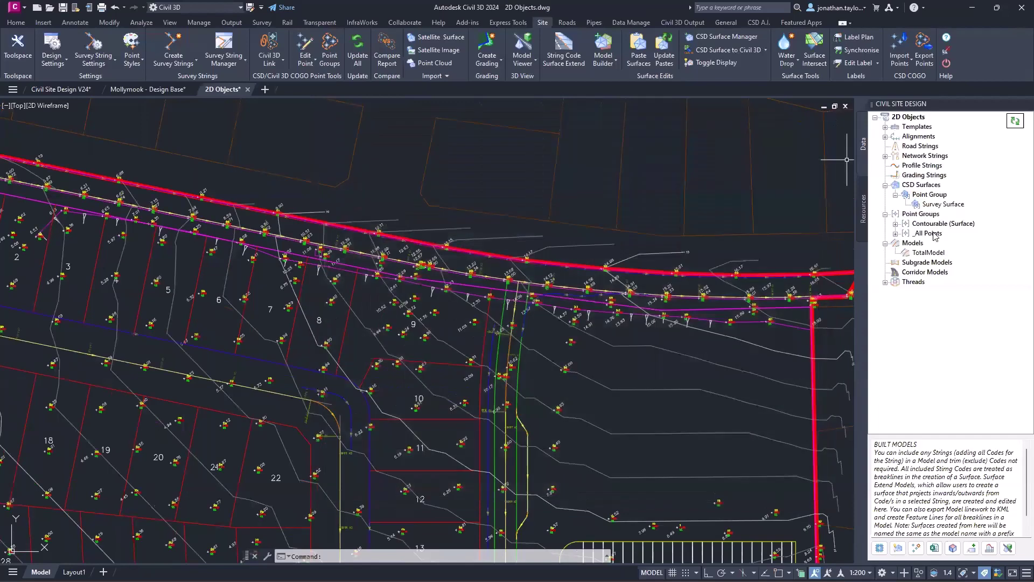
# Reopen the point group manager, review the Contourable (Surface) group and its surface settings, and close it.
pyautogui.click(931, 206)
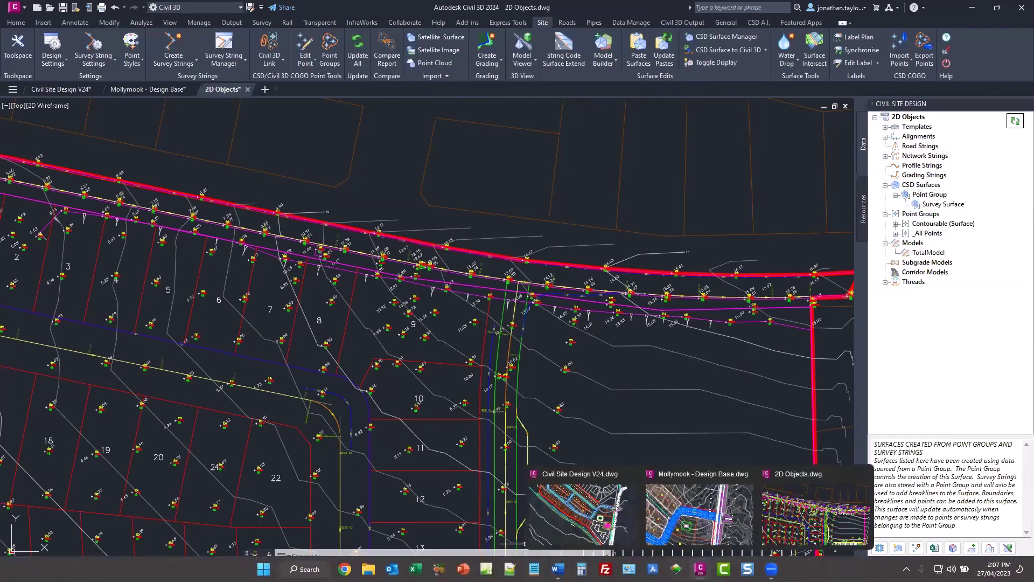
pyautogui.rightClick(920, 218)
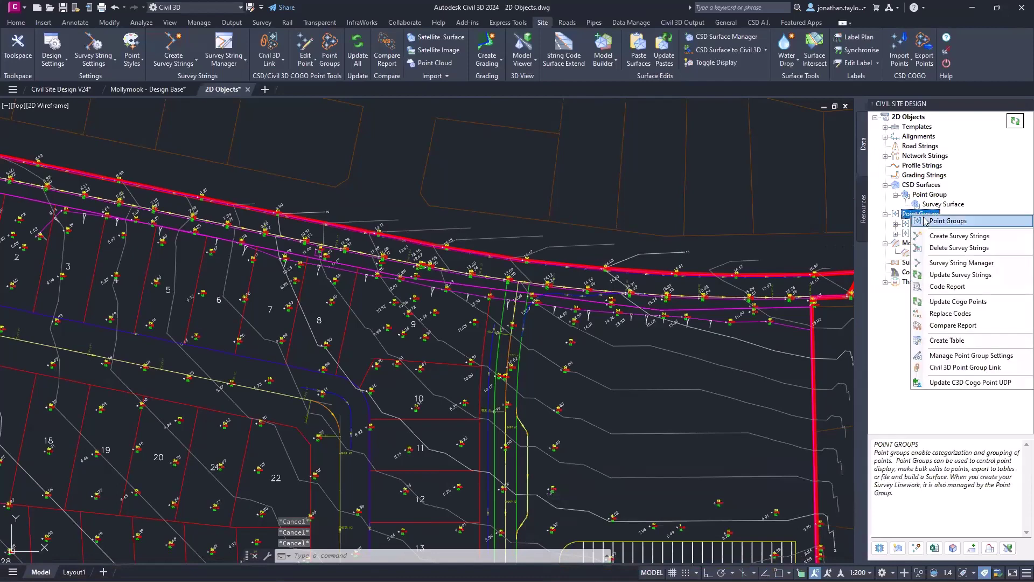
pyautogui.click(947, 221)
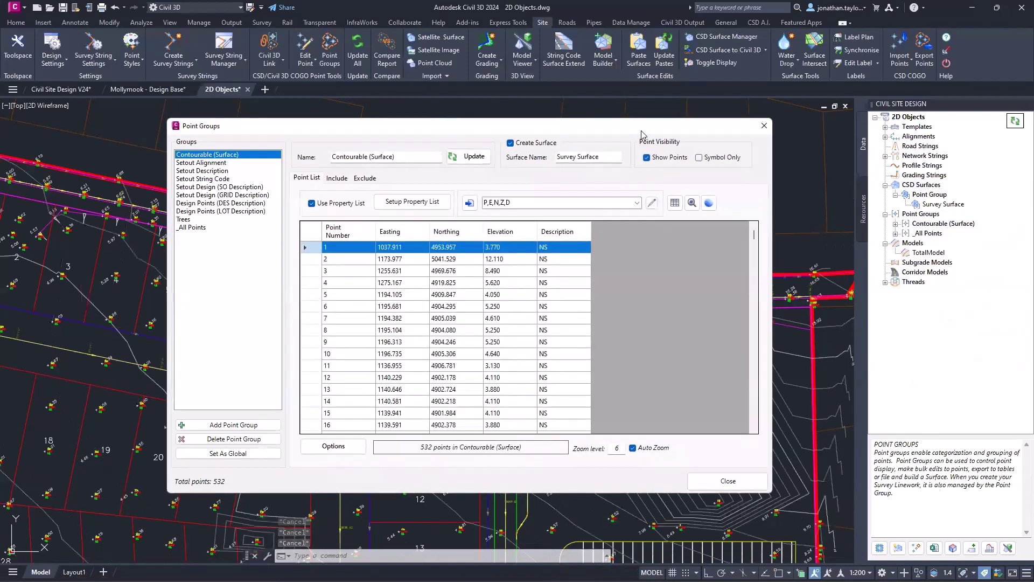
pyautogui.moveTo(642, 132); pyautogui.dragTo(603, 87)
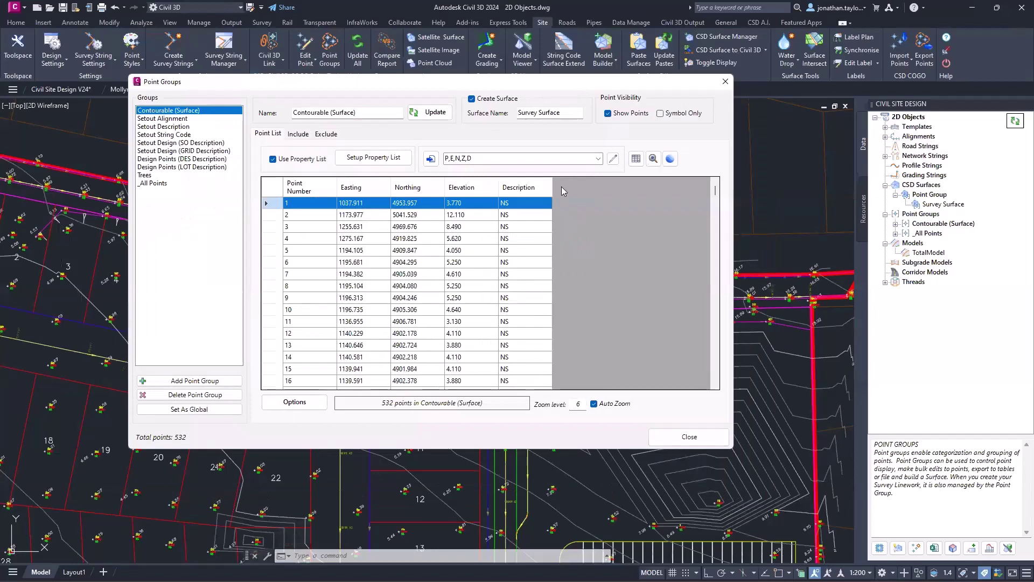
pyautogui.click(686, 444)
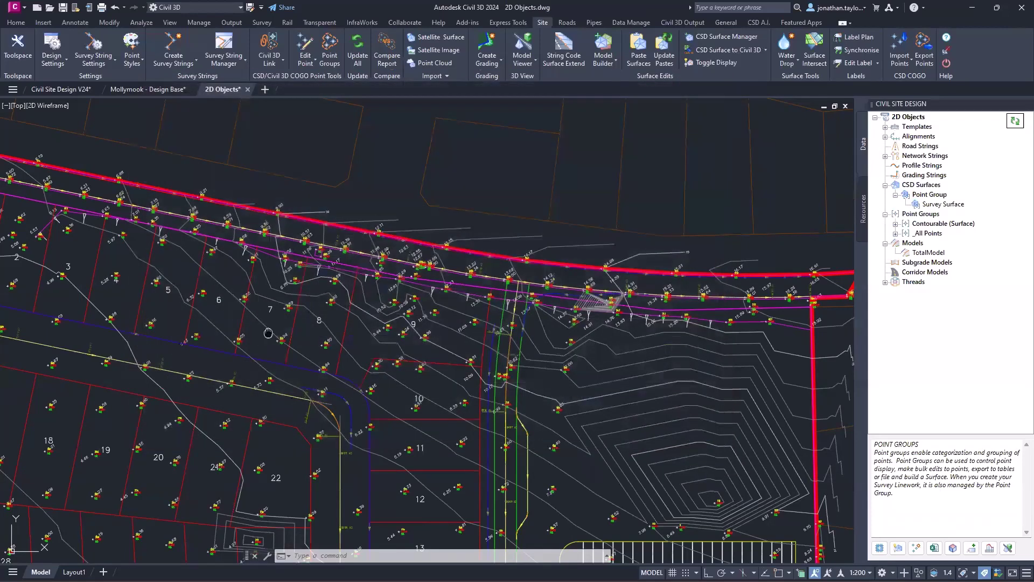
# Display the triangles of Survey Surface from its contour near Cogo point 347.
pyautogui.moveTo(292, 329)
pyautogui.mouseDown(button='middle')
pyautogui.moveTo(431, 285)
pyautogui.moveTo(663, 255)
pyautogui.mouseUp(button='middle')
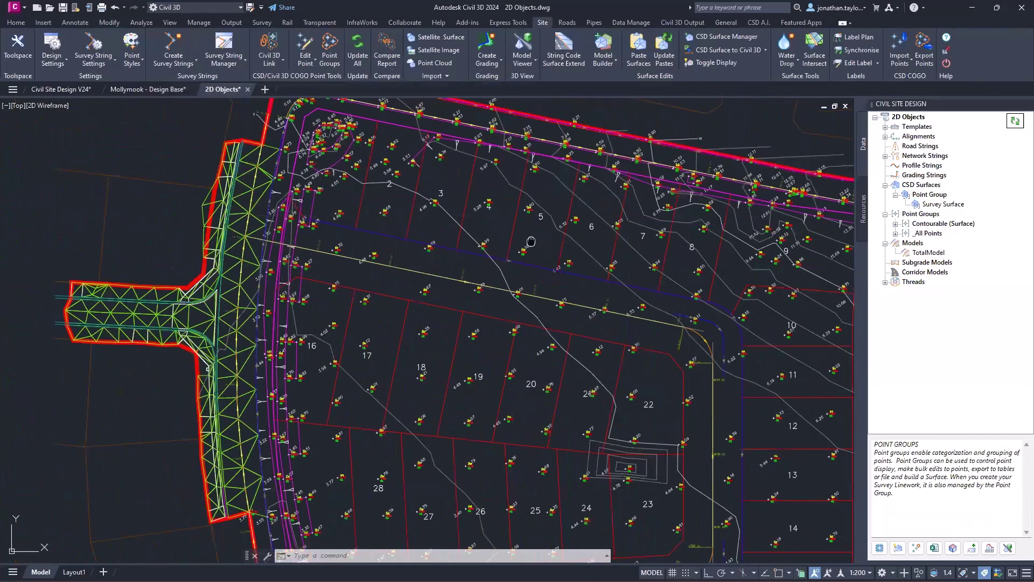
pyautogui.moveTo(531, 242); pyautogui.dragTo(362, 256, button='middle')
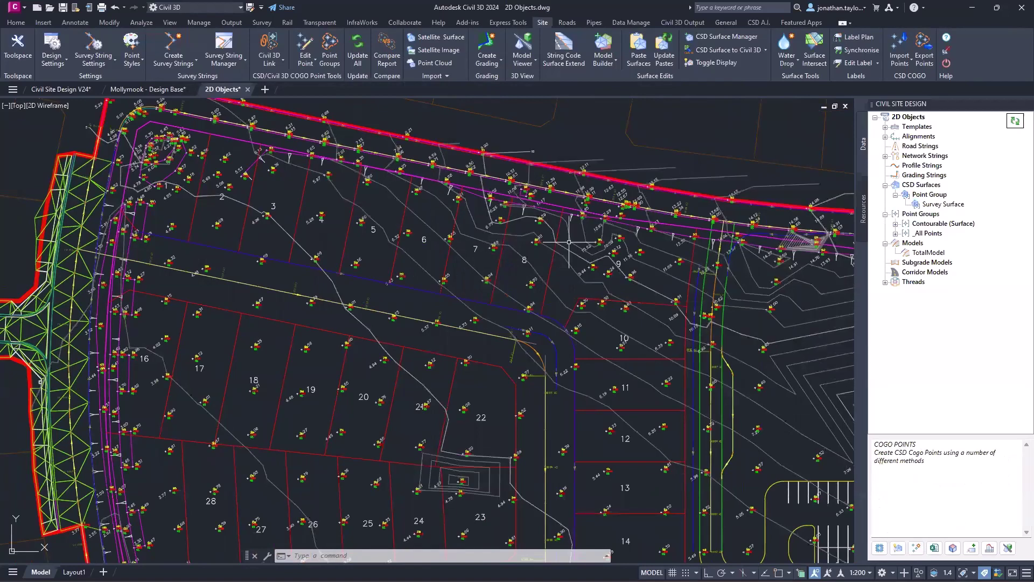
pyautogui.scroll(4, 485, 218)
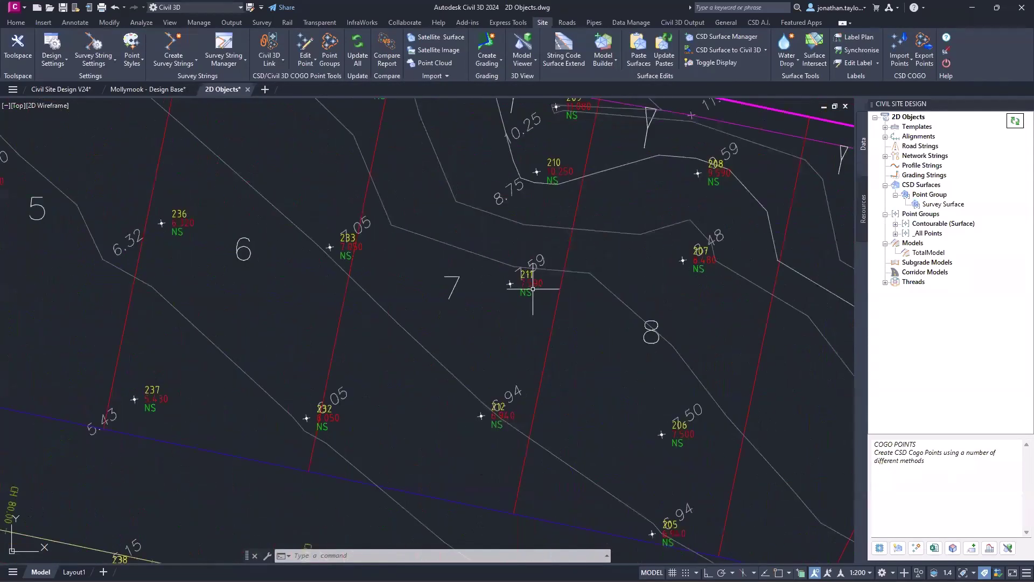
pyautogui.scroll(-2, 507, 328)
pyautogui.scroll(-2, 510, 326)
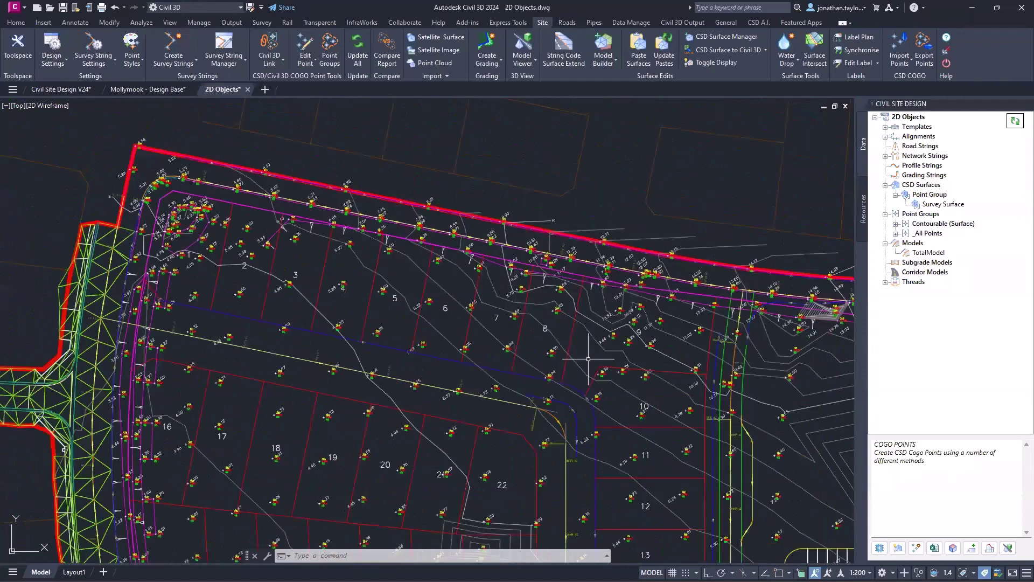
pyautogui.moveTo(626, 388); pyautogui.dragTo(508, 241, button='middle')
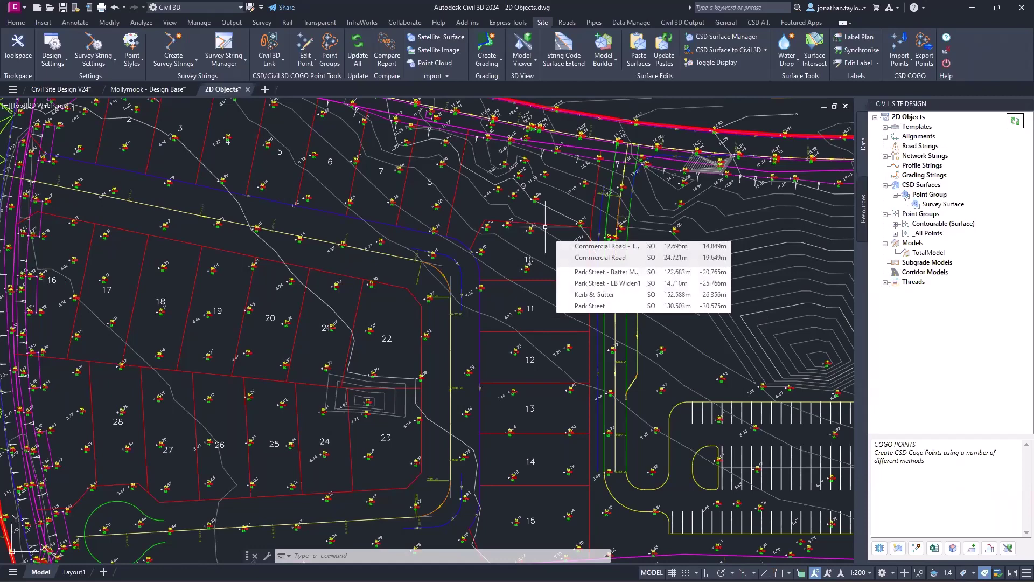
pyautogui.scroll(10, 515, 191)
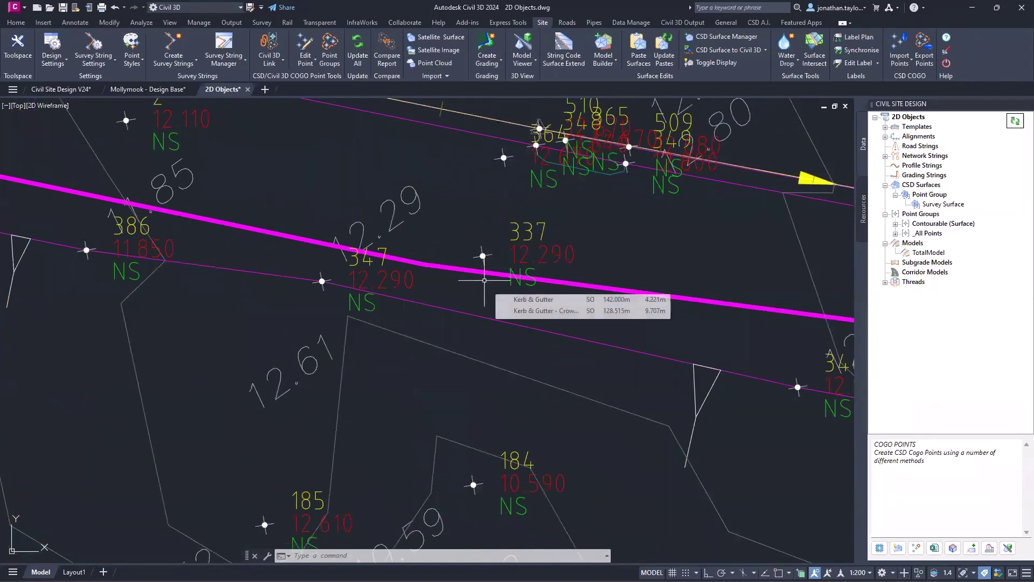
pyautogui.click(386, 330)
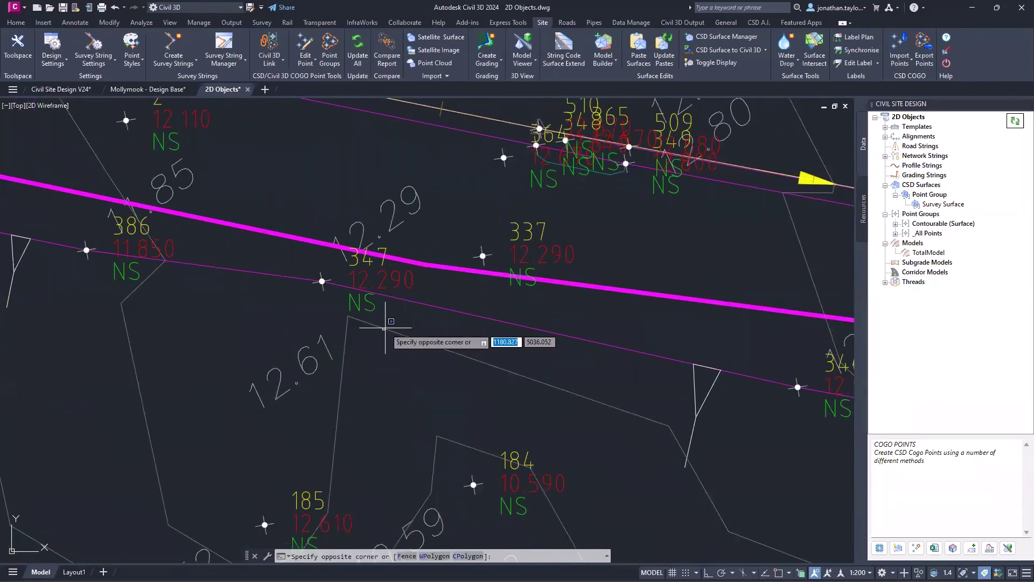
pyautogui.click(384, 329)
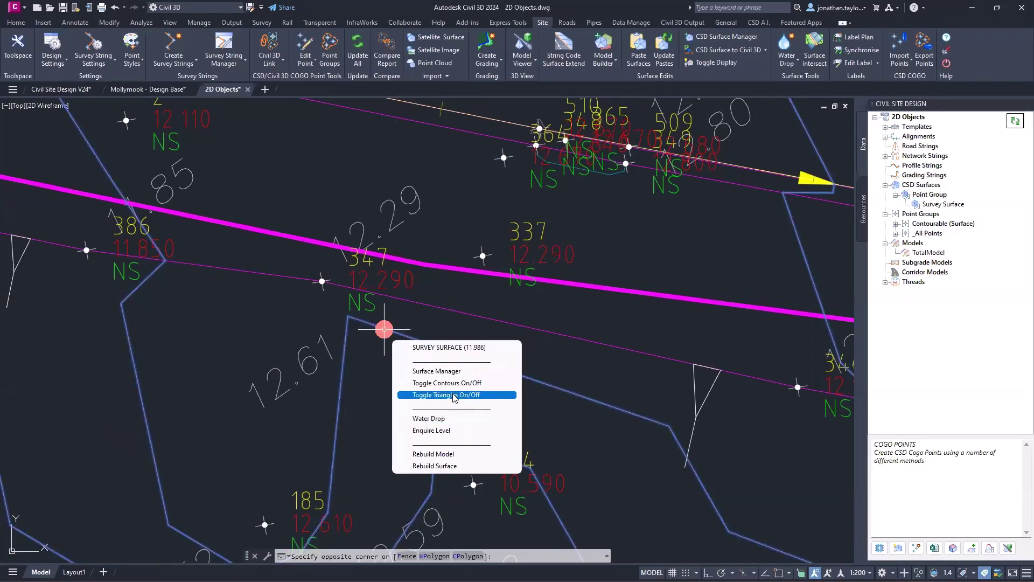
pyautogui.click(453, 396)
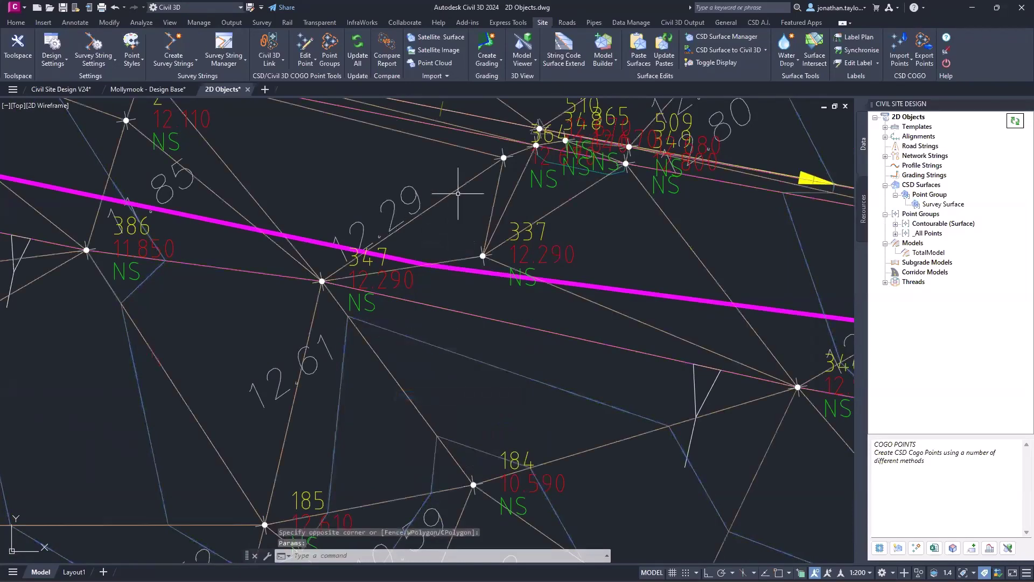
# Select Cogo point 347 and the adjacent 12.29 level text to compare them, and clear the selection.
pyautogui.click(321, 280)
pyautogui.scroll(4, 348, 281)
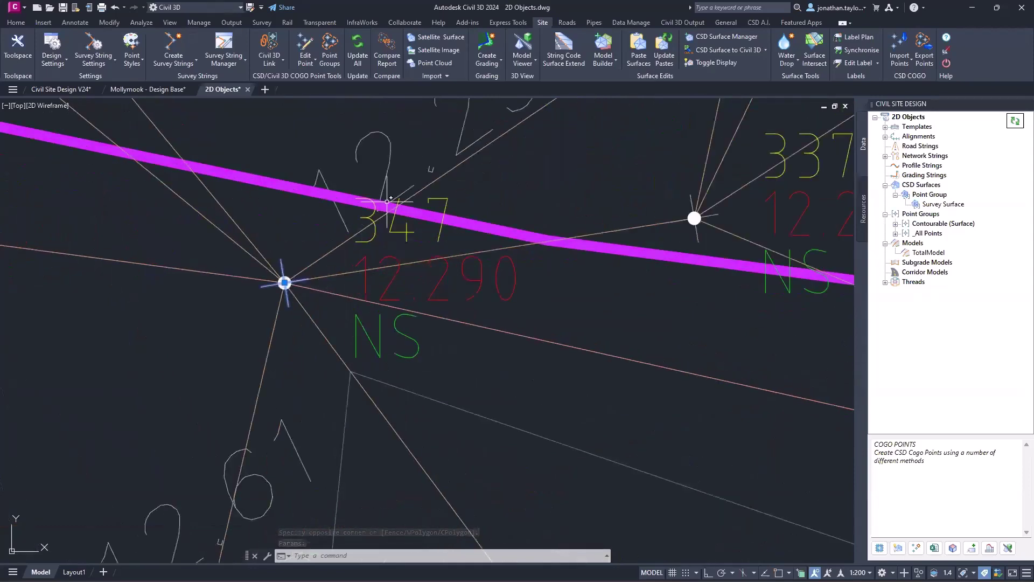
pyautogui.scroll(-2, 407, 167)
pyautogui.click(405, 166)
pyautogui.scroll(-2, 462, 225)
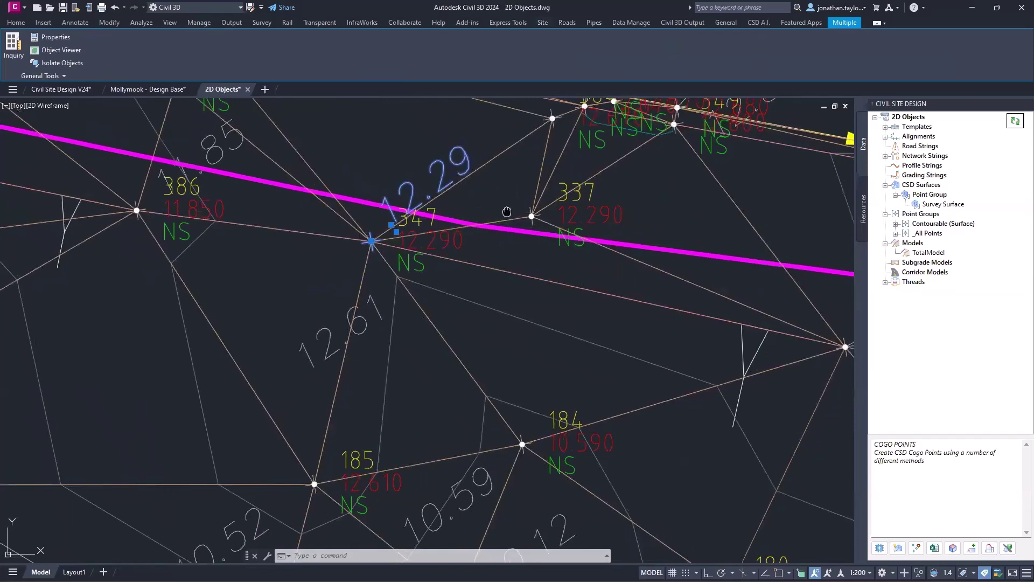
pyautogui.moveTo(506, 210); pyautogui.dragTo(472, 261, button='middle')
pyautogui.moveTo(466, 255)
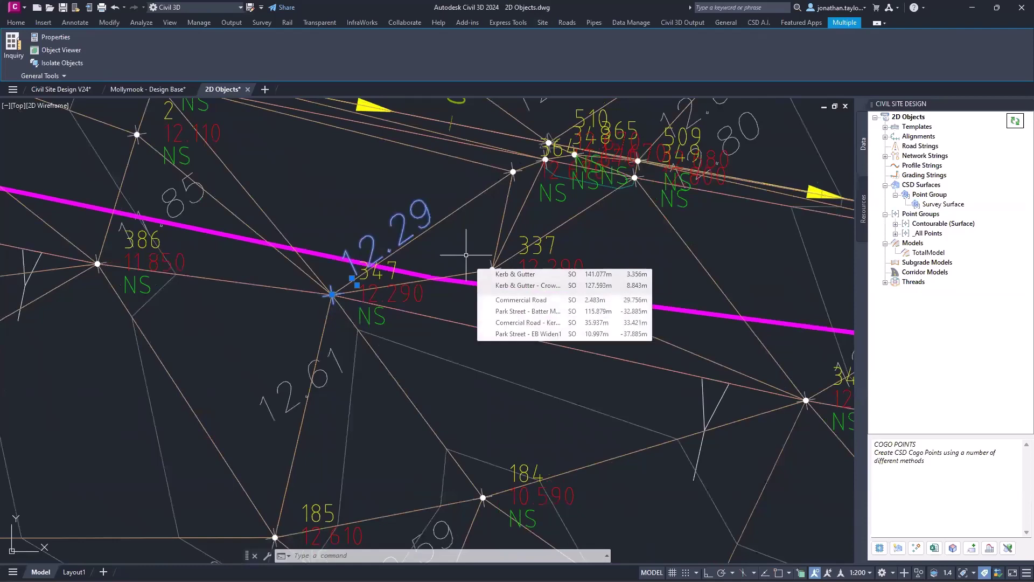
pyautogui.press('Escape')
pyautogui.press('Escape')
pyautogui.press('Escape')
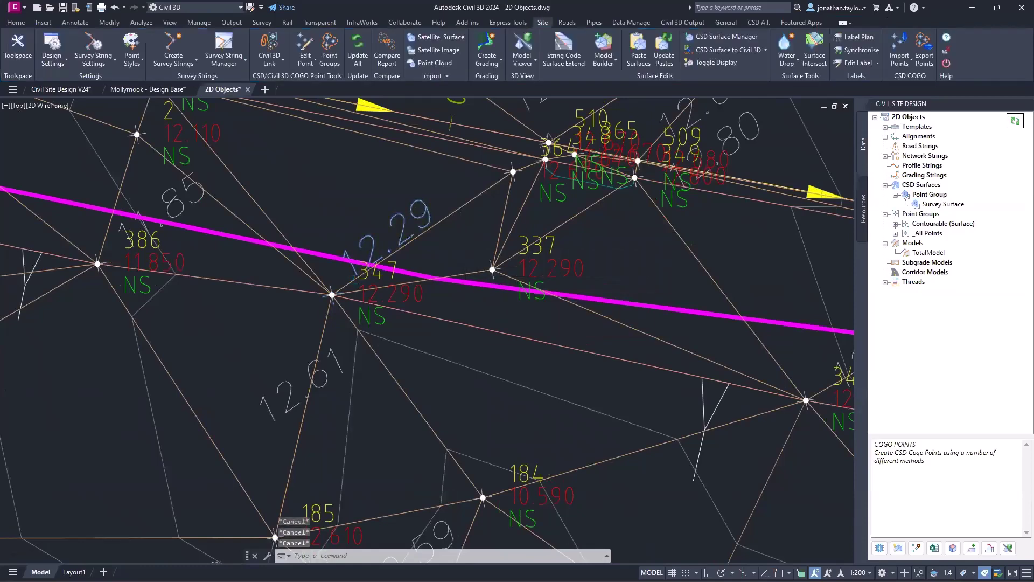
pyautogui.scroll(-2, 460, 237)
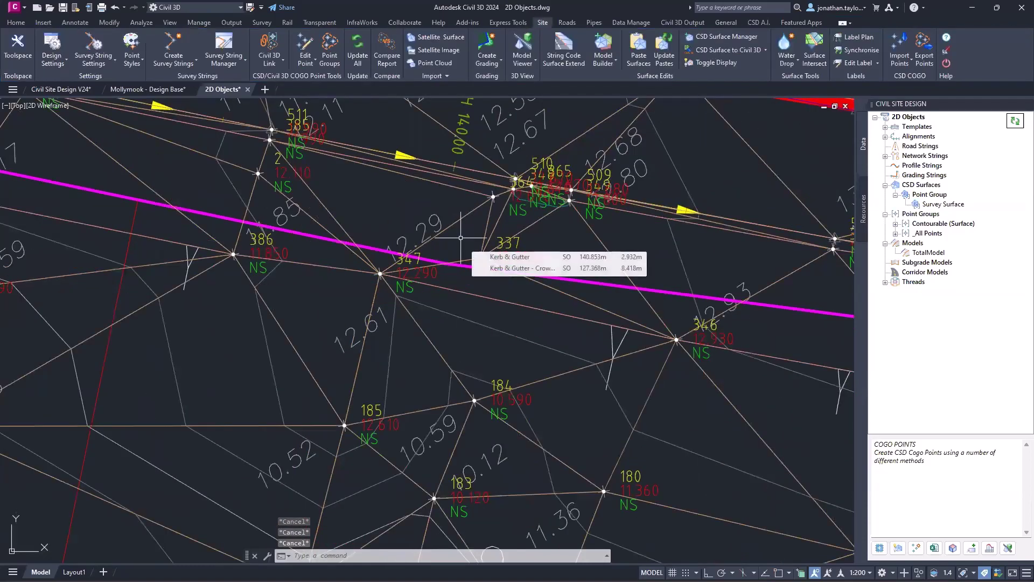
# Move the 12.61 level text from beside the line between points 347 and 185 to just below Cogo point 337.
pyautogui.click(385, 318)
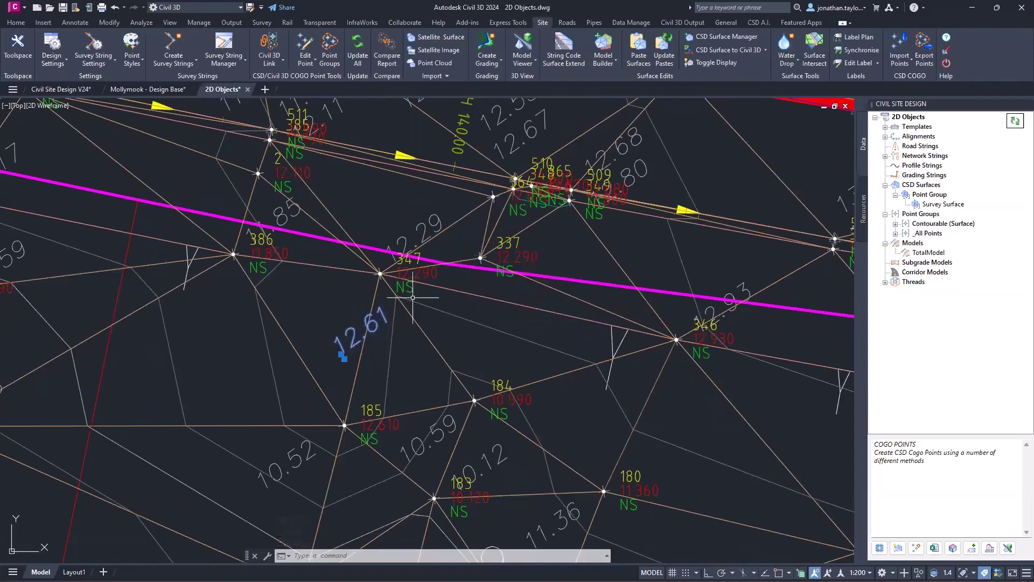
pyautogui.write('m')
pyautogui.press('Return')
pyautogui.click(370, 301)
pyautogui.scroll(2, 469, 271)
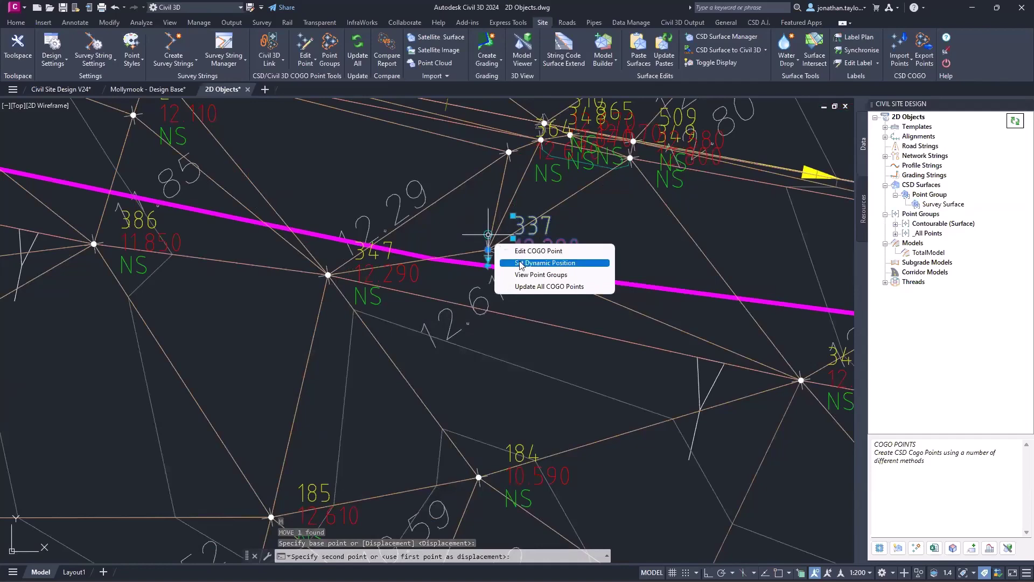
# Set Cogo point 337's dynamic position level to 12.61 and update the Cogo points.
pyautogui.click(520, 265)
pyautogui.doubleClick(672, 377)
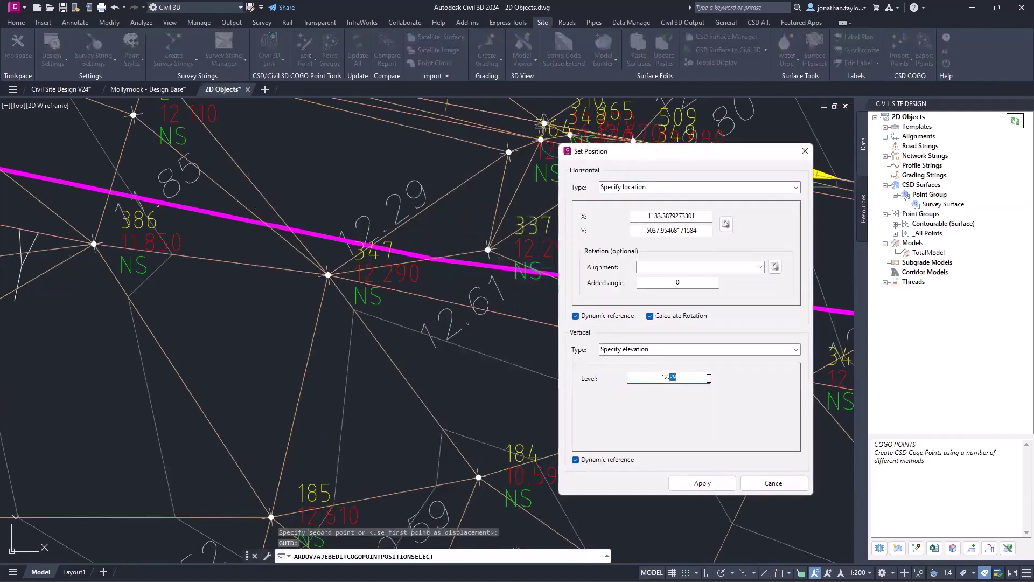
pyautogui.write('61')
pyautogui.click(703, 483)
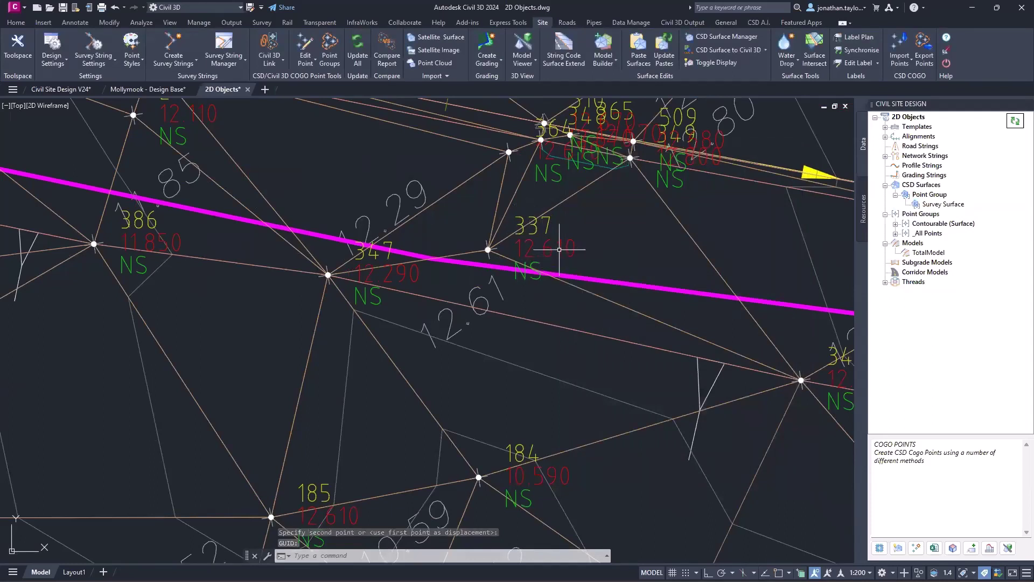
pyautogui.rightClick(928, 214)
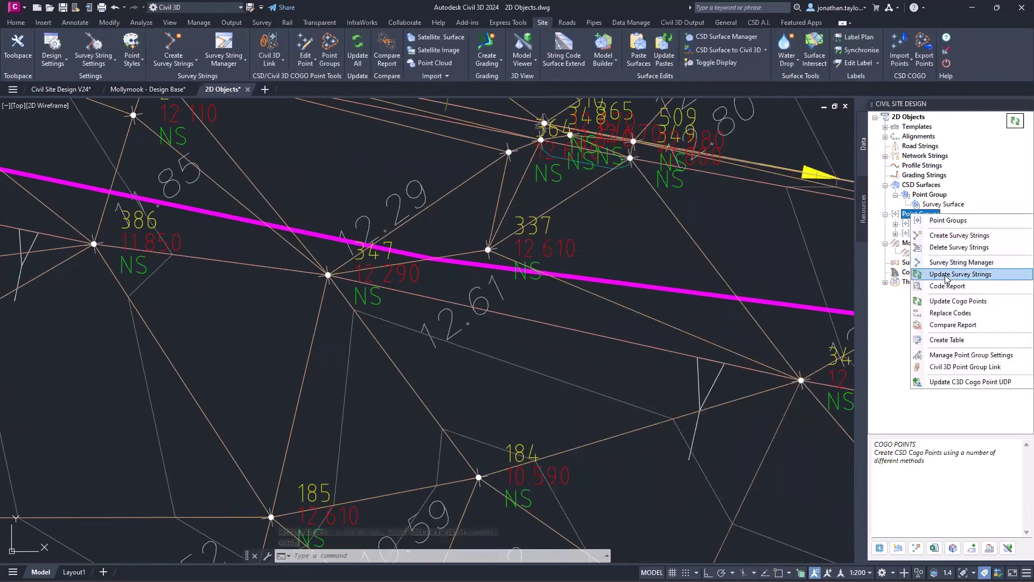
pyautogui.click(949, 300)
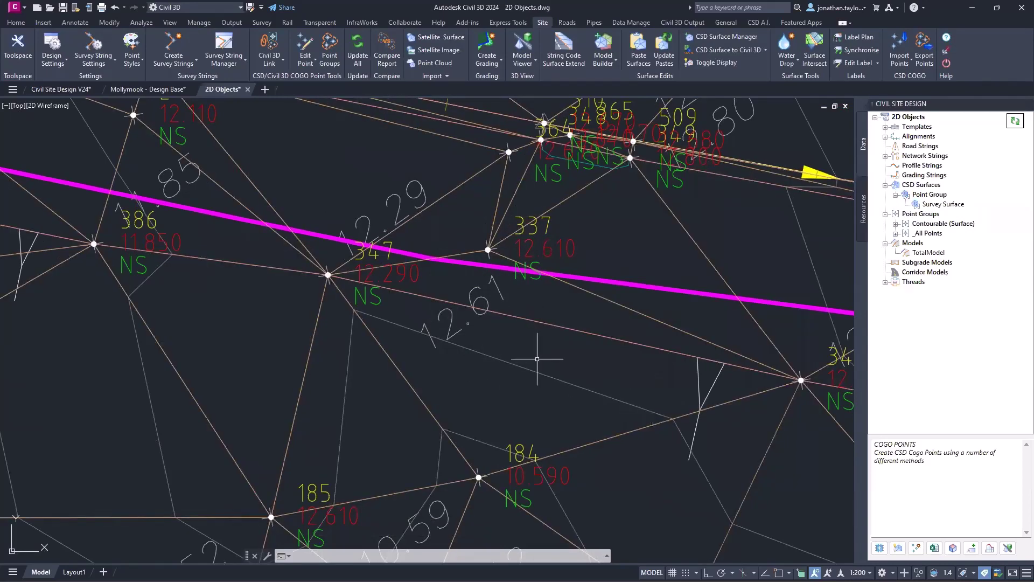
# Examine the Cogo points, their level texts and the surface triangles across the site's lots.
pyautogui.scroll(-3, 562, 308)
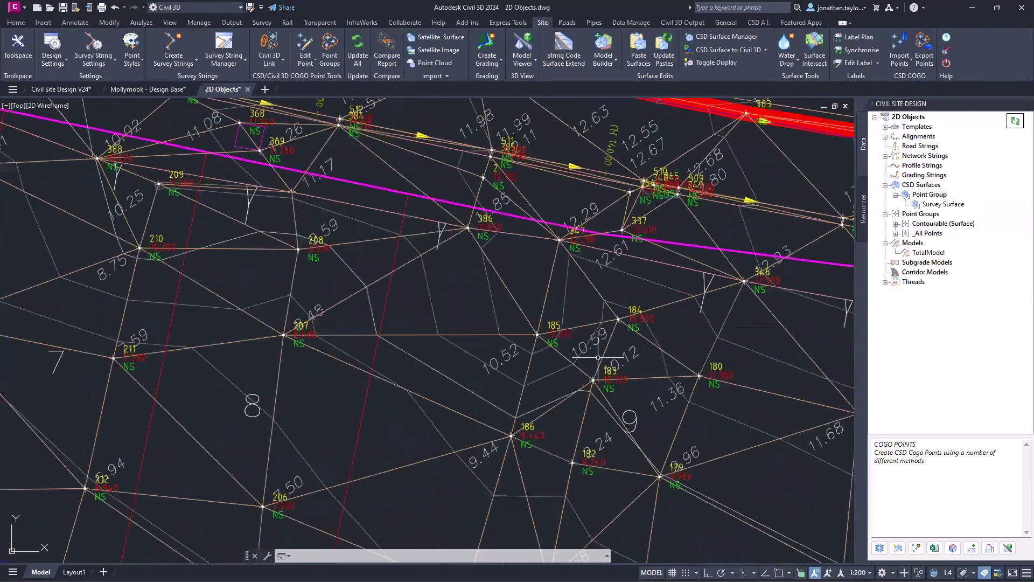
pyautogui.scroll(-2, 598, 357)
pyautogui.scroll(2, 274, 250)
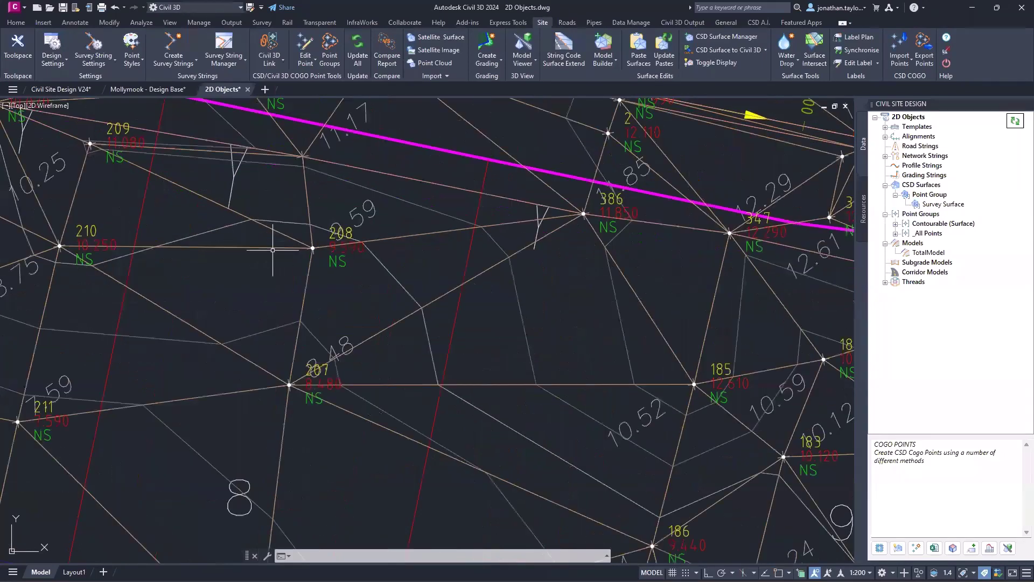
pyautogui.moveTo(304, 256); pyautogui.dragTo(539, 269, button='middle')
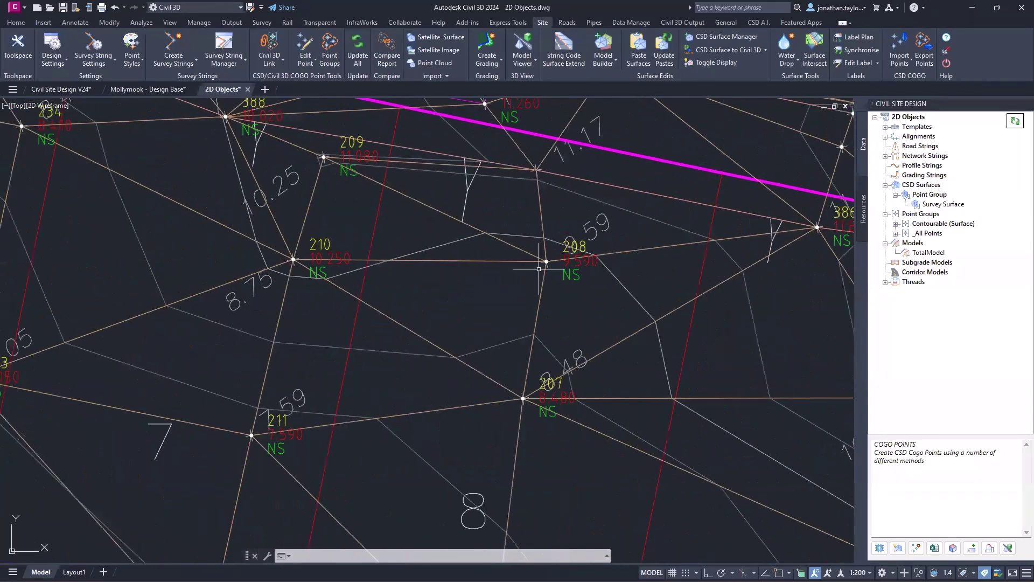
pyautogui.scroll(-4, 459, 333)
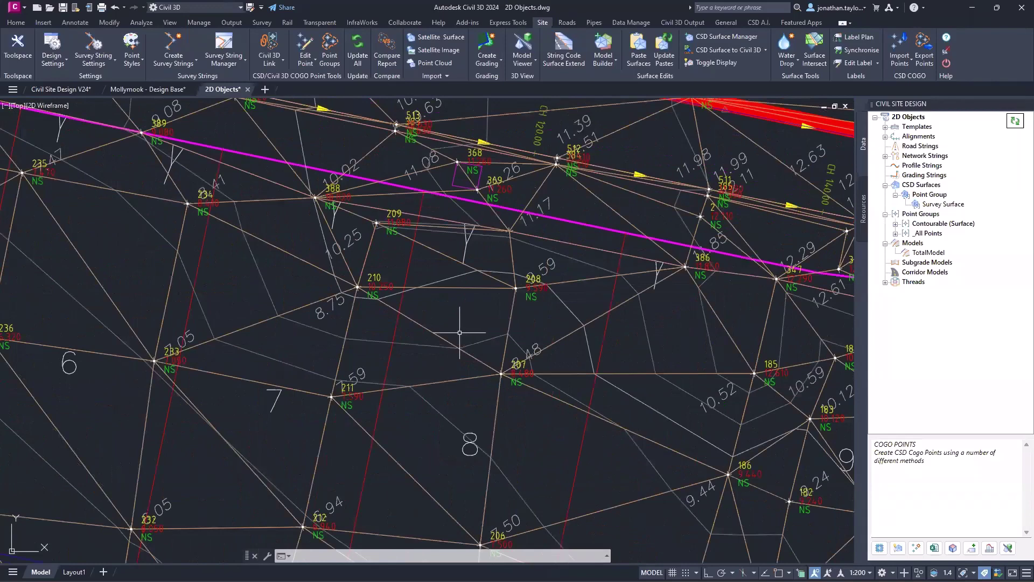
pyautogui.moveTo(413, 393)
pyautogui.mouseDown(button='middle')
pyautogui.moveTo(506, 351)
pyautogui.moveTo(530, 324)
pyautogui.mouseUp(button='middle')
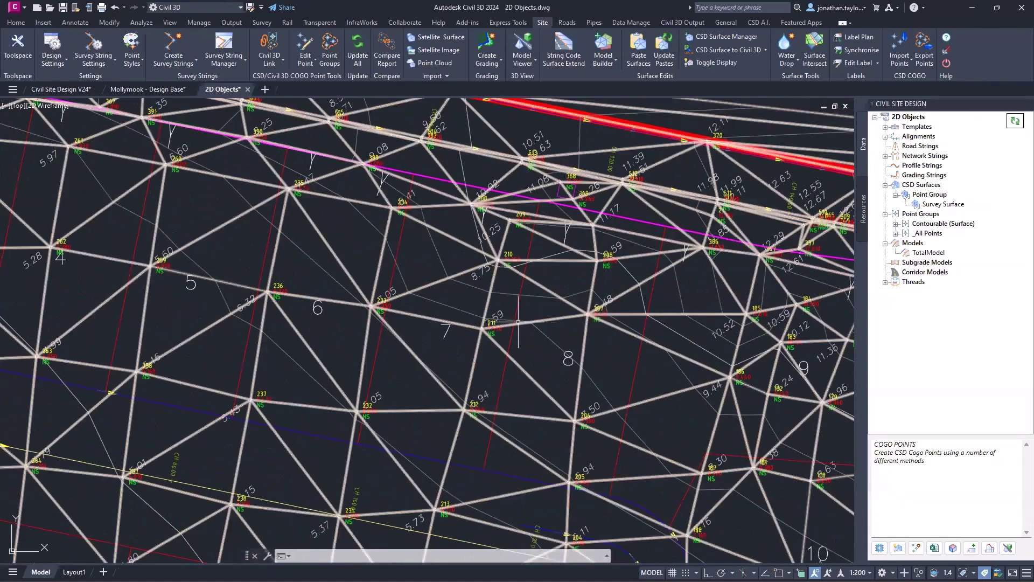
pyautogui.scroll(4, 405, 291)
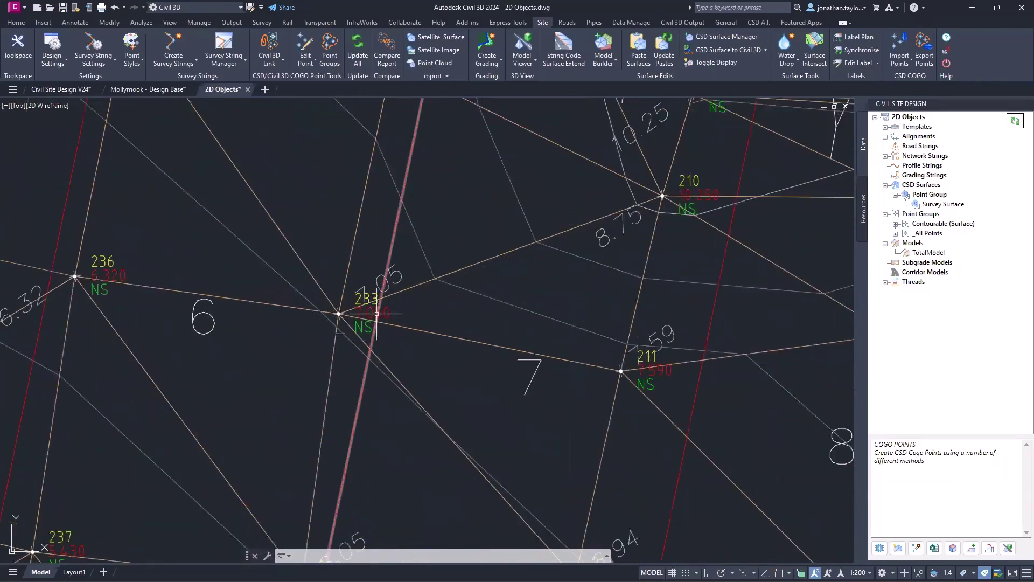
pyautogui.press('Escape')
pyautogui.press('Escape')
pyautogui.press('Escape')
pyautogui.scroll(-5, 399, 307)
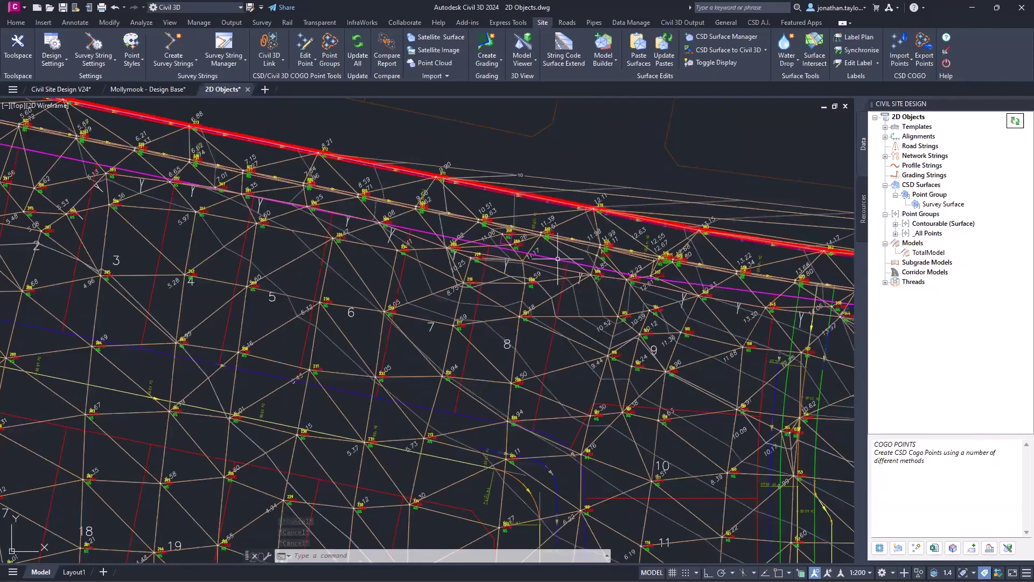
pyautogui.moveTo(295, 229); pyautogui.dragTo(631, 286, button='middle')
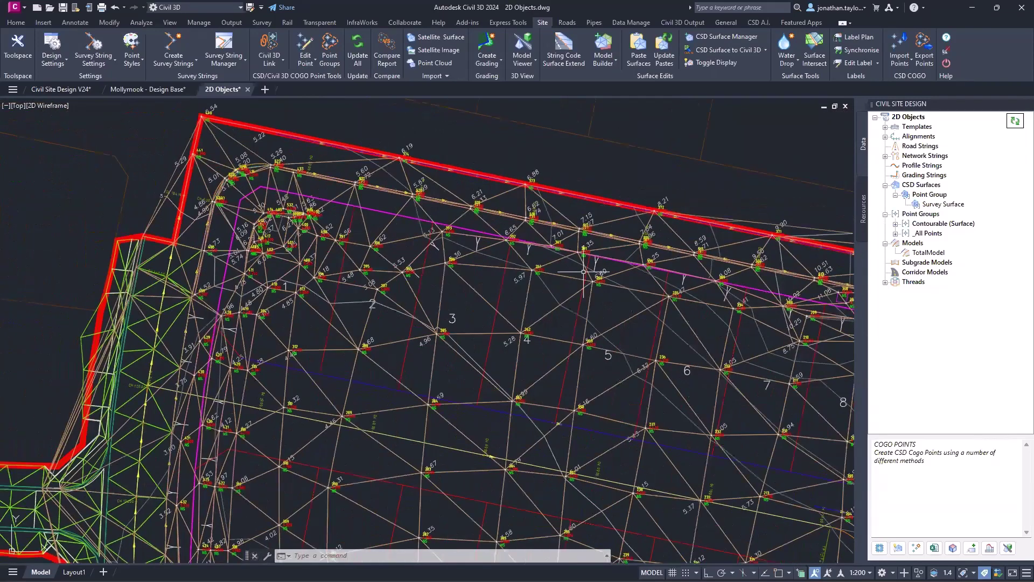
pyautogui.moveTo(584, 271)
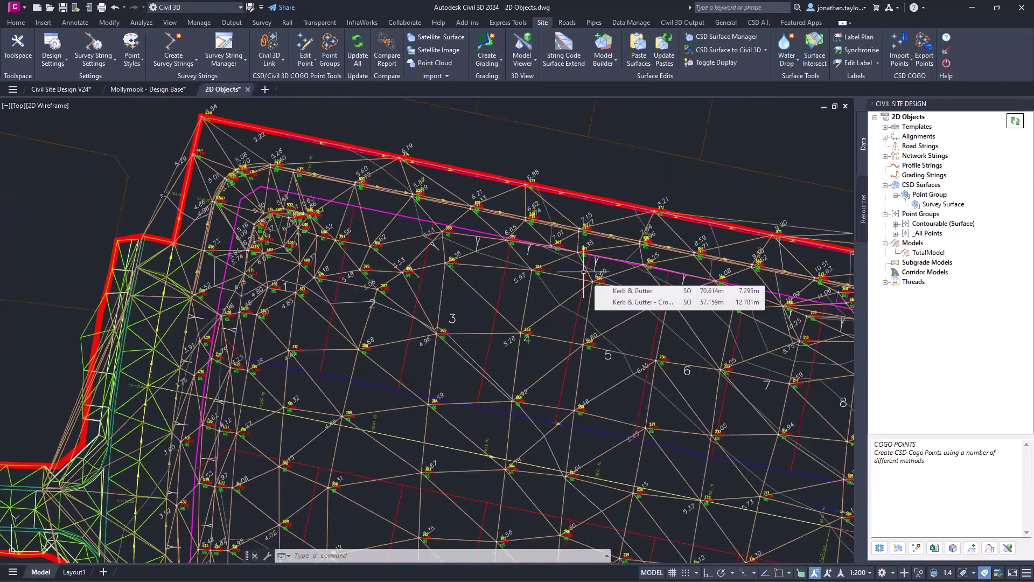
pyautogui.moveTo(774, 523)
pyautogui.mouseDown(button='middle')
pyautogui.moveTo(693, 362)
pyautogui.moveTo(525, 331)
pyautogui.moveTo(450, 239)
pyautogui.mouseUp(button='middle')
pyautogui.moveTo(615, 243)
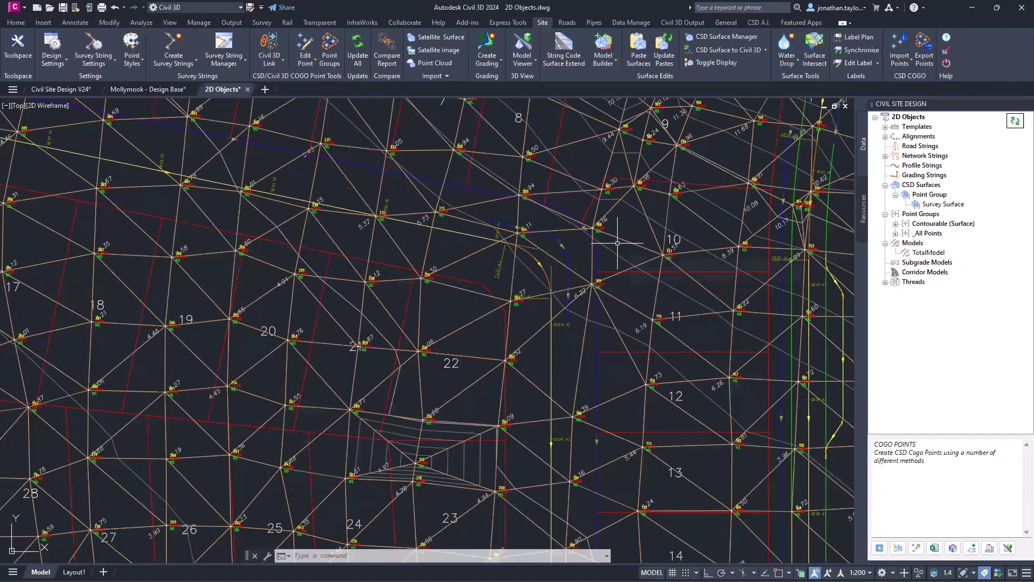
pyautogui.moveTo(632, 227)
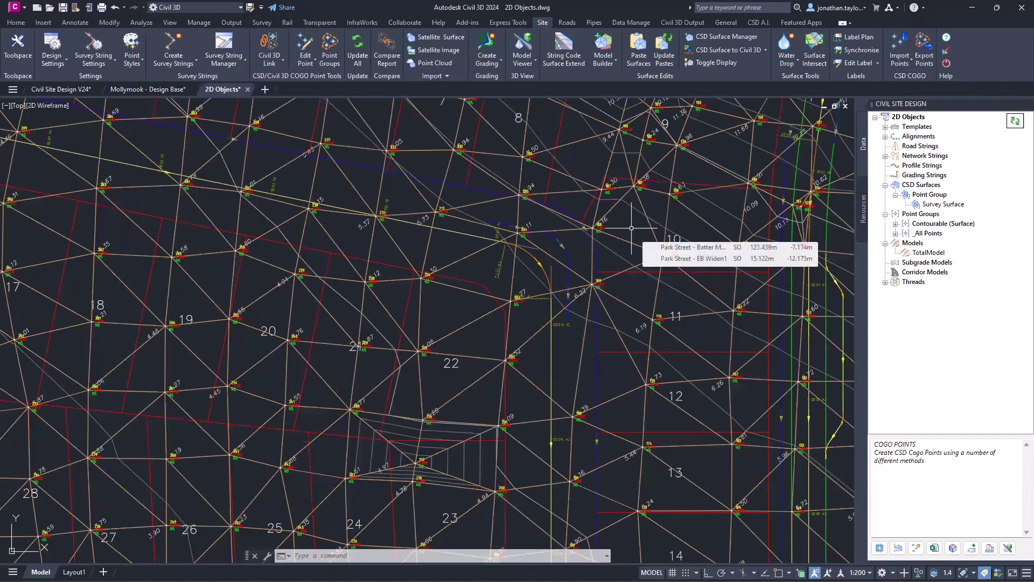